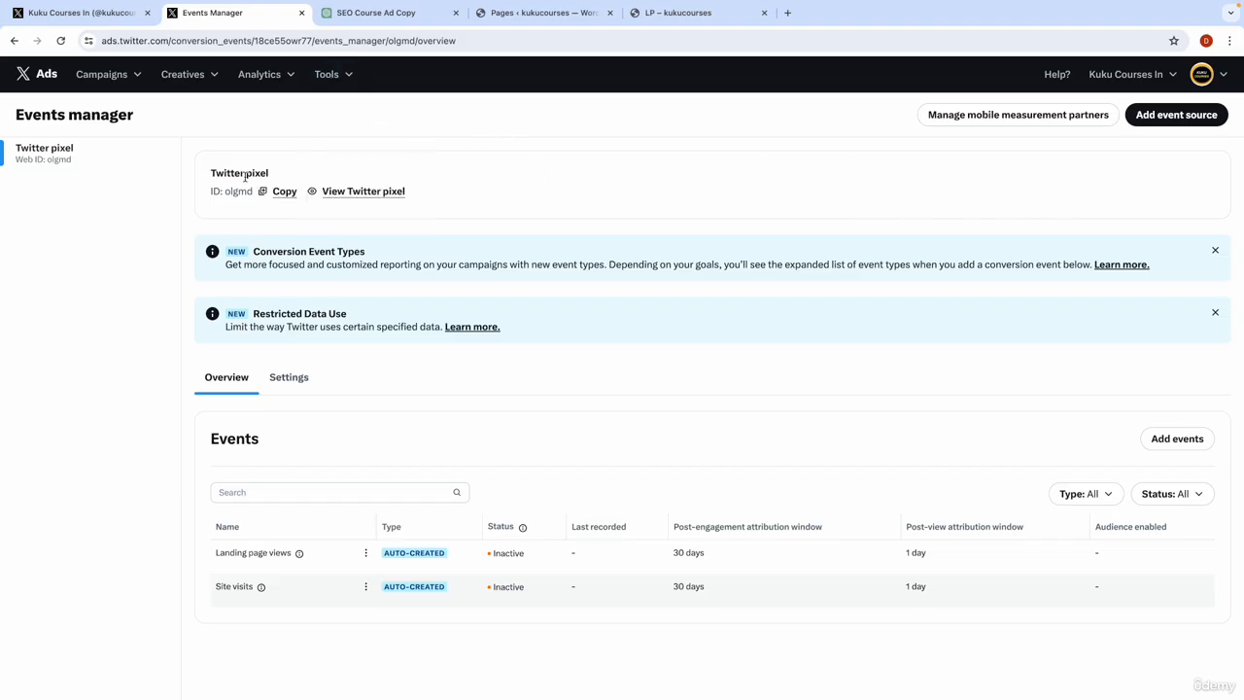
- Open the Twitter pixel's installation code and read the instruction on where to paste the snippet
click(366, 194)
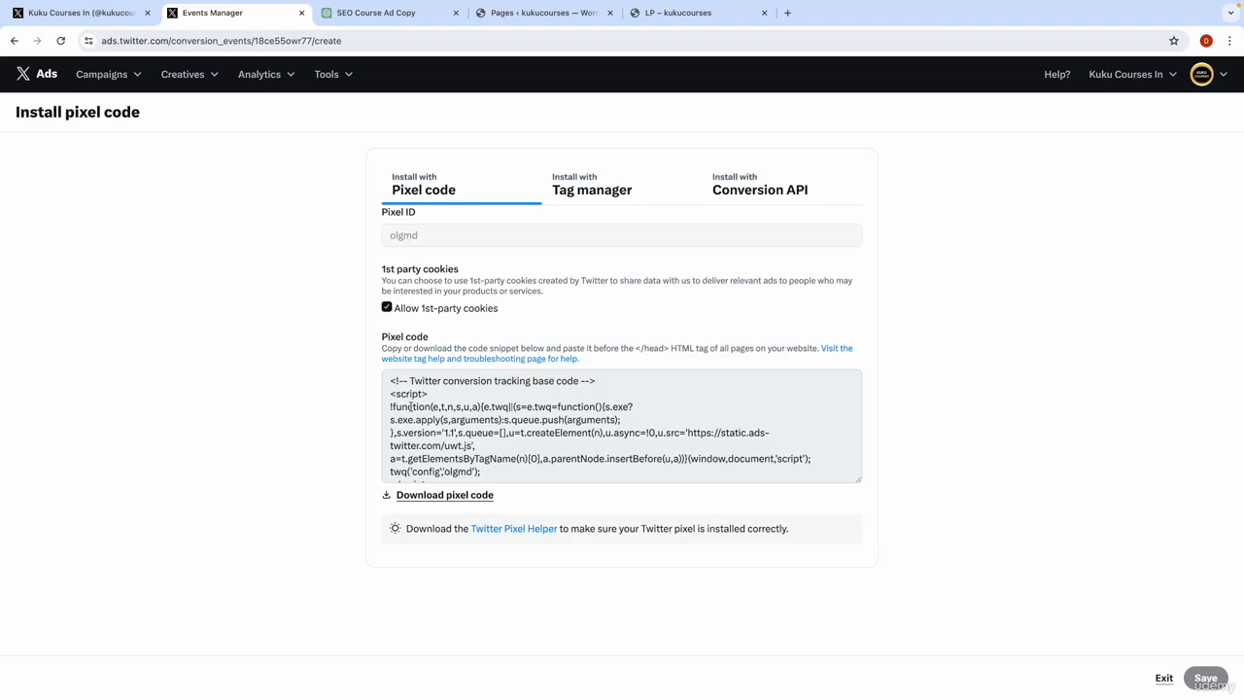
scroll(412, 407, down, 2)
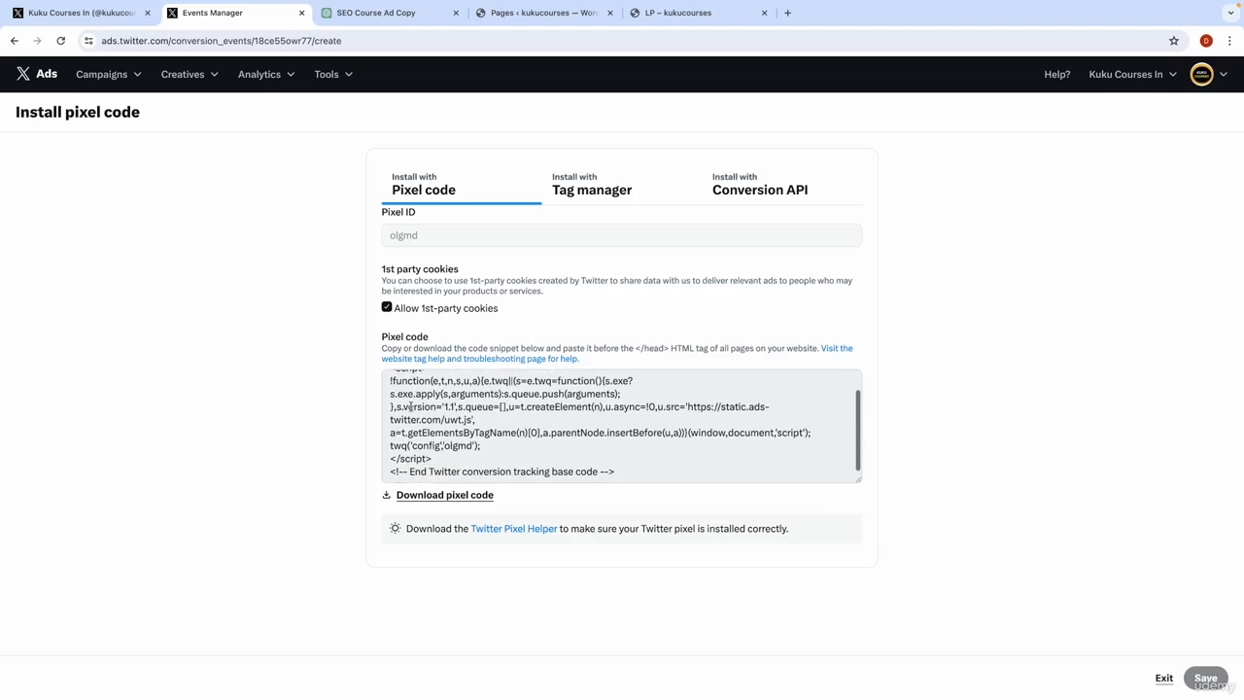
scroll(496, 393, up, 1)
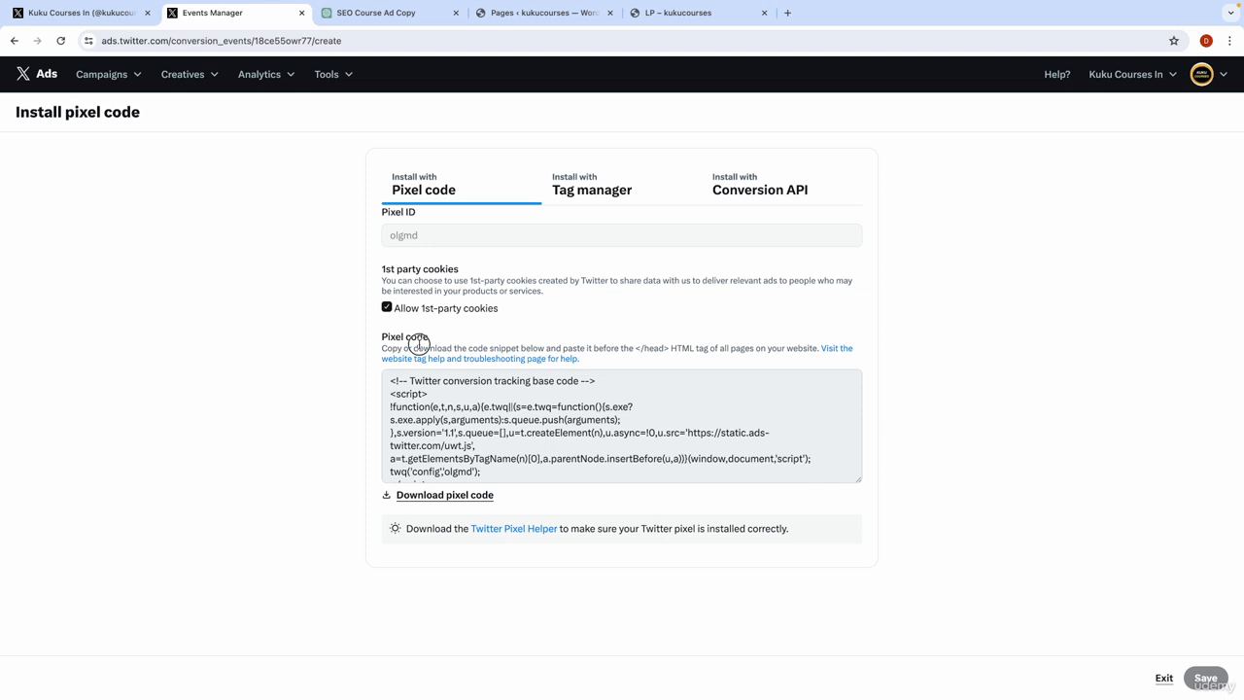
drag(417, 347, 807, 347)
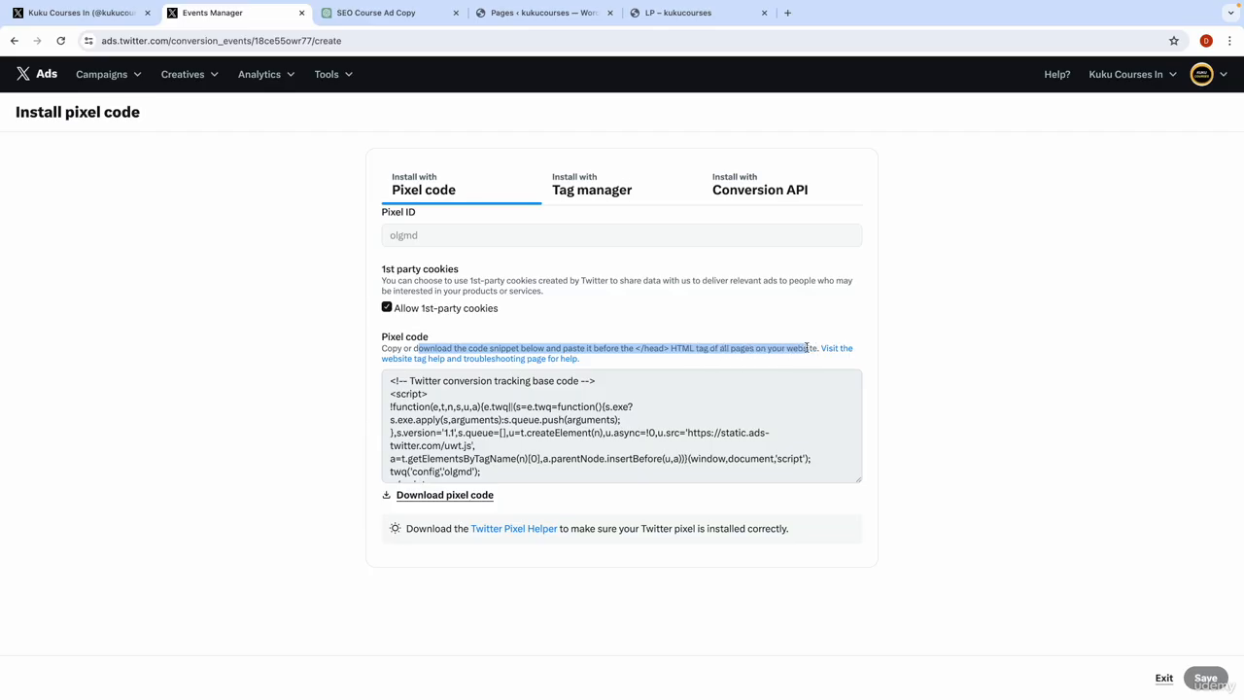
click(890, 411)
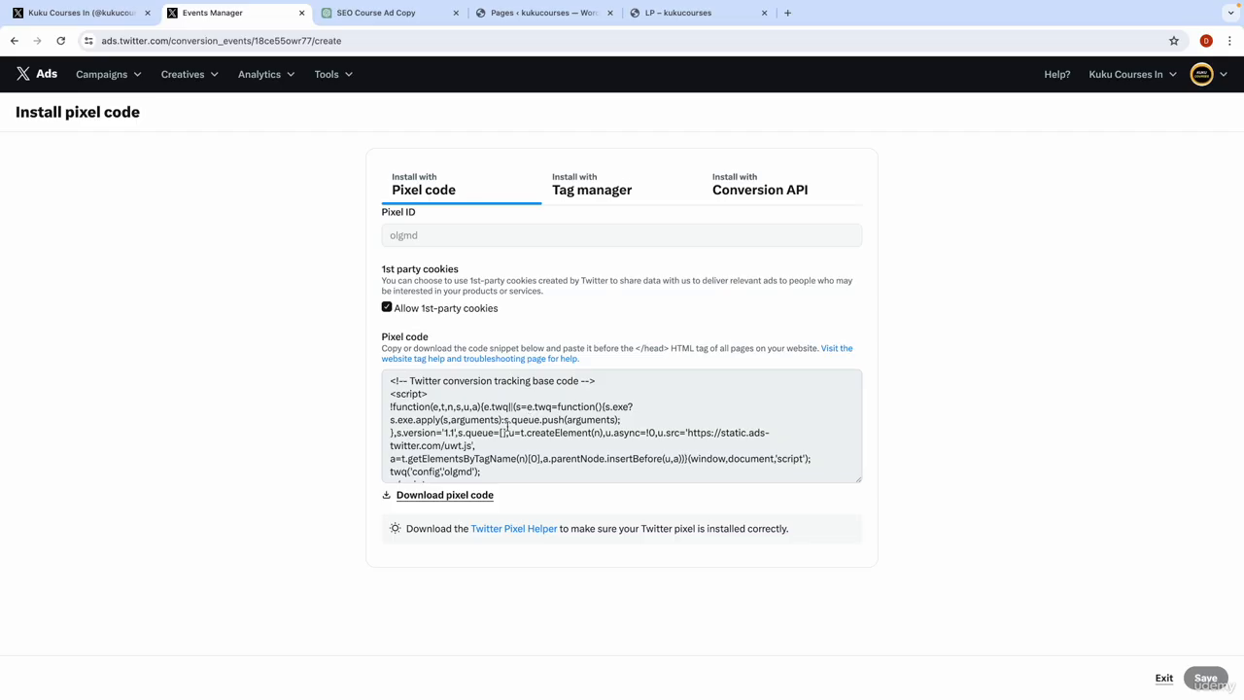
- Copy the complete Twitter conversion tracking base code, from its opening comment through its end comment
click(505, 428)
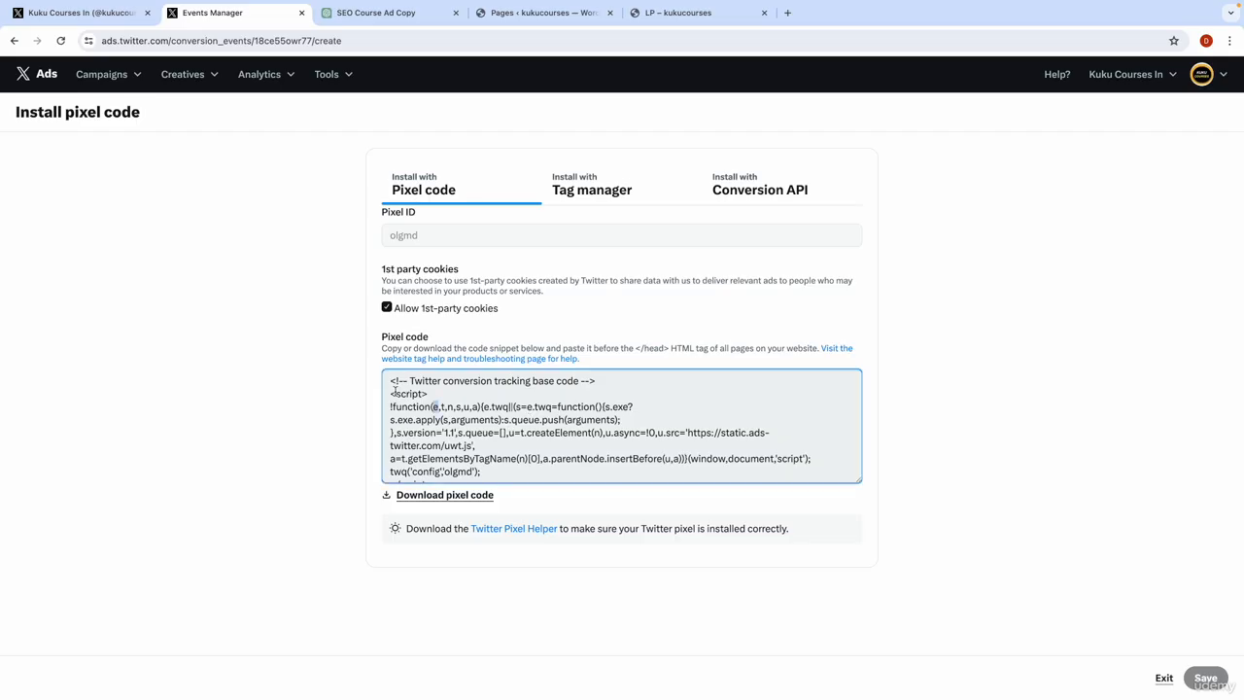
drag(389, 380, 508, 489)
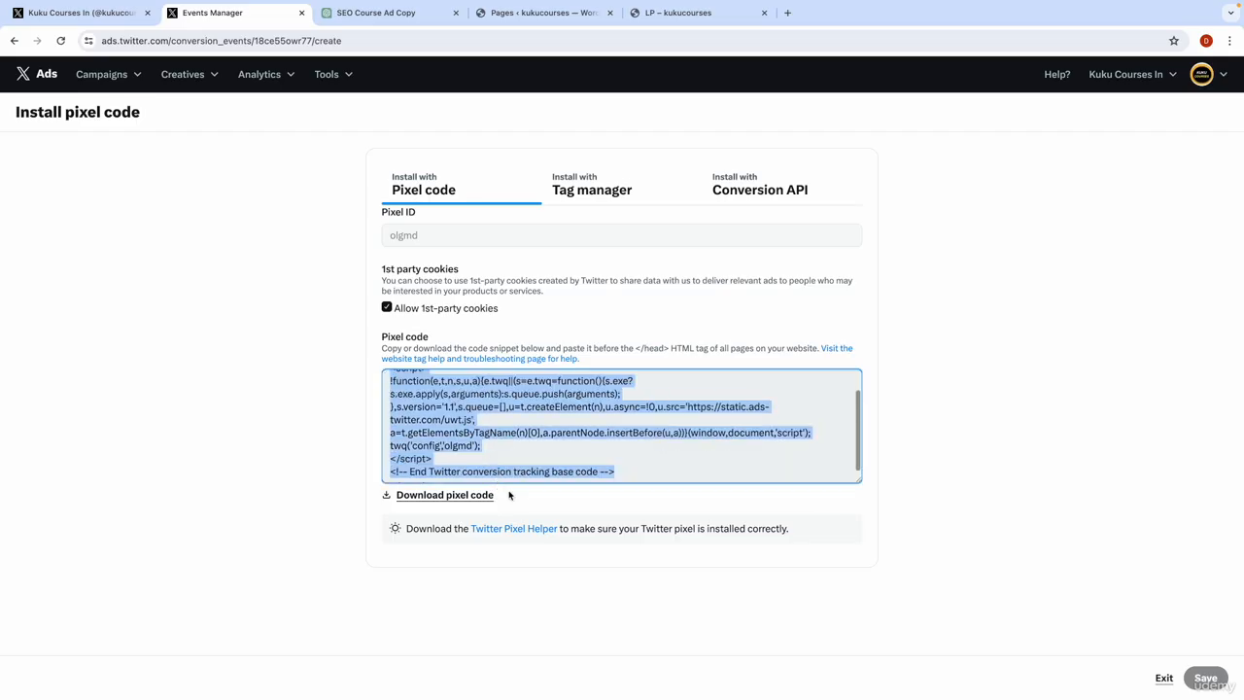
scroll(564, 441, up, 2)
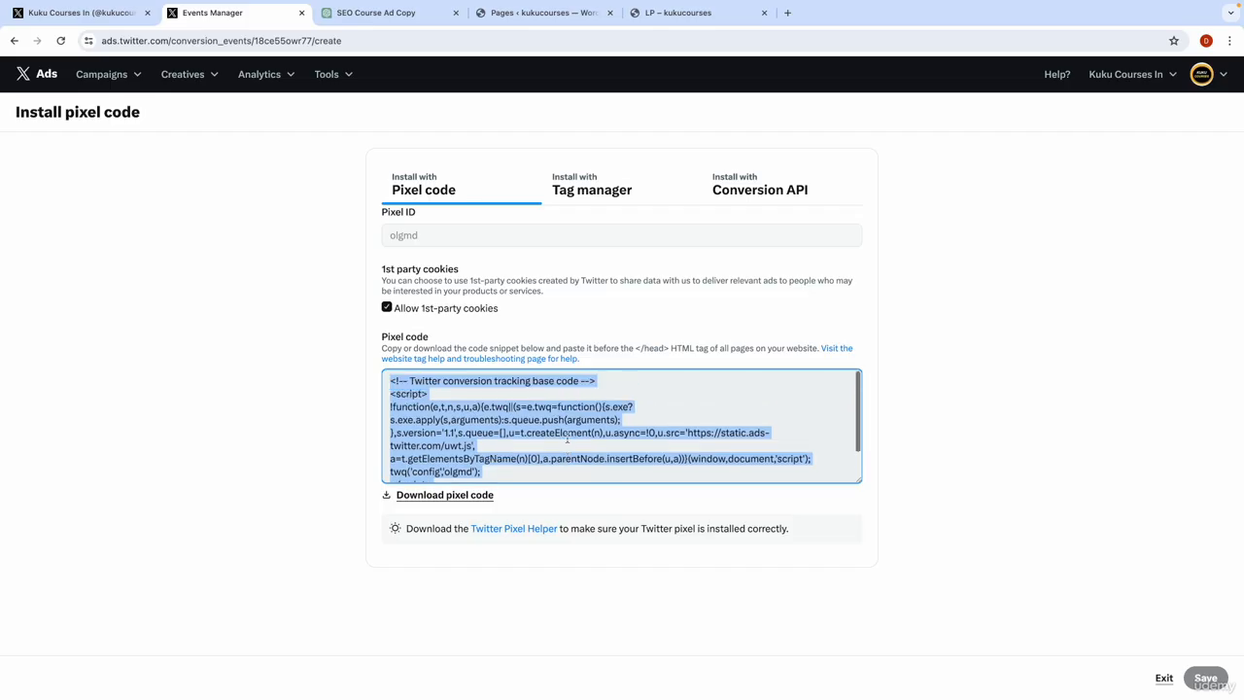
scroll(566, 439, down, 2)
scroll(567, 437, up, 1)
scroll(568, 437, up, 1)
right_click(487, 416)
click(511, 446)
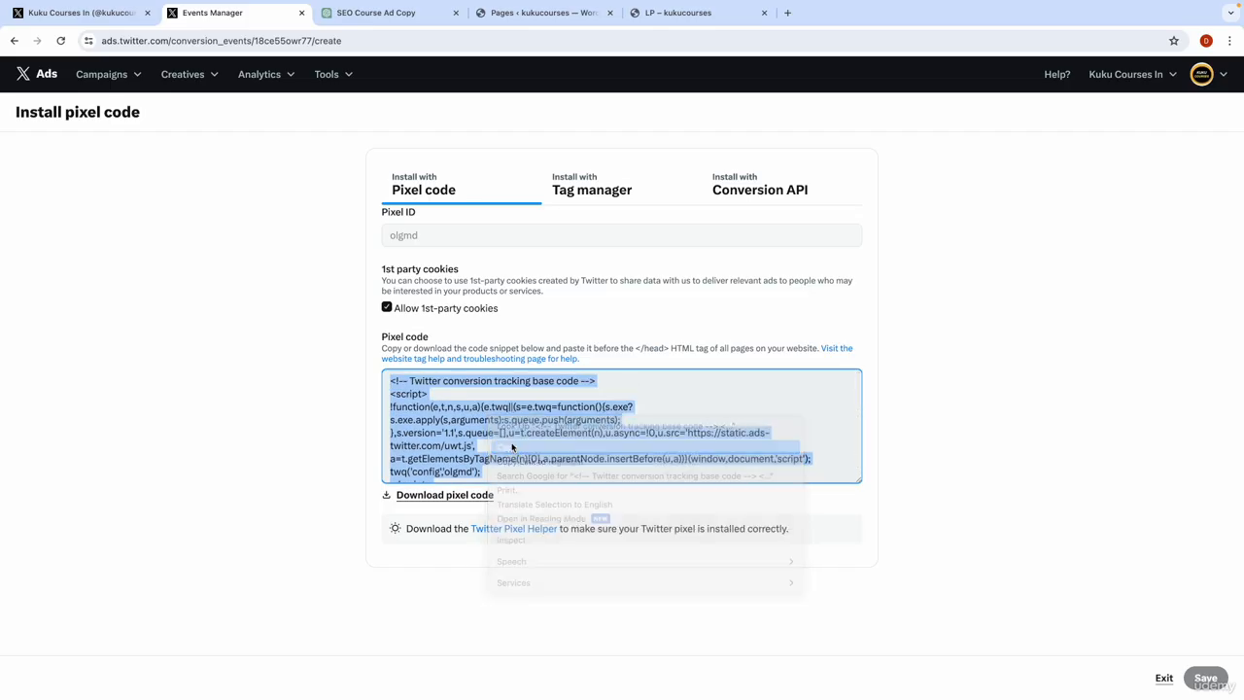
scroll(583, 447, down, 1)
scroll(583, 455, up, 1)
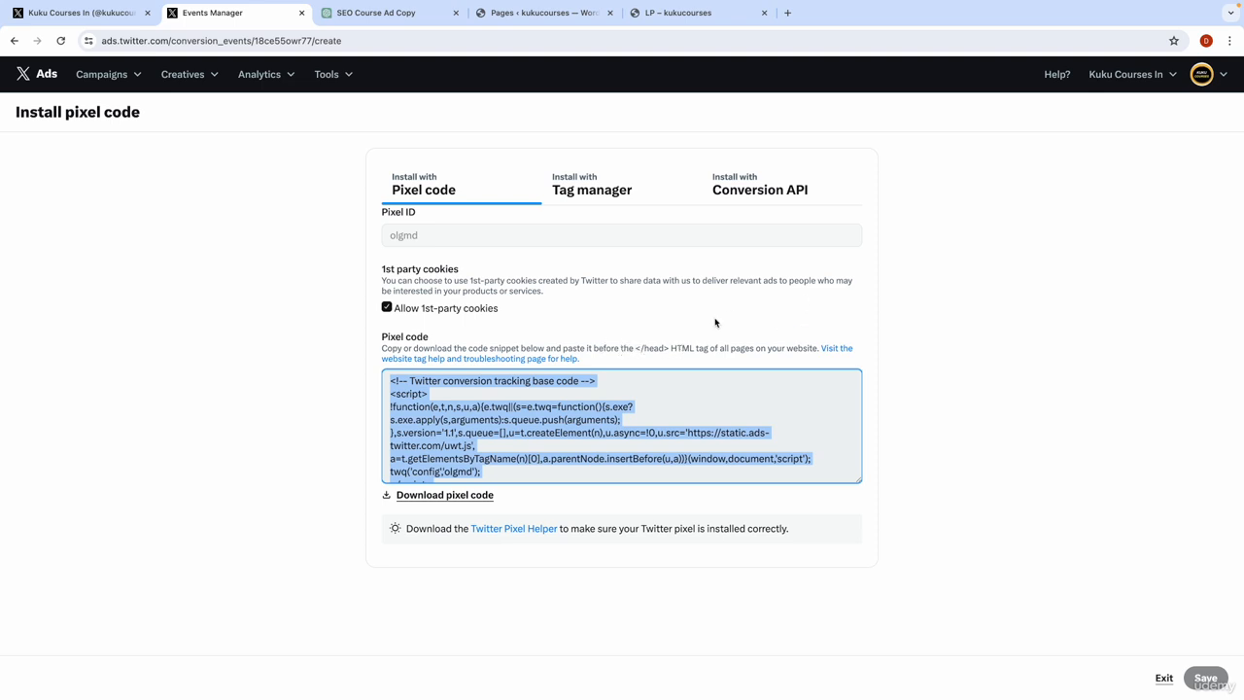
- Search Google for "twitter tag helper" in a new browser tab
click(785, 14)
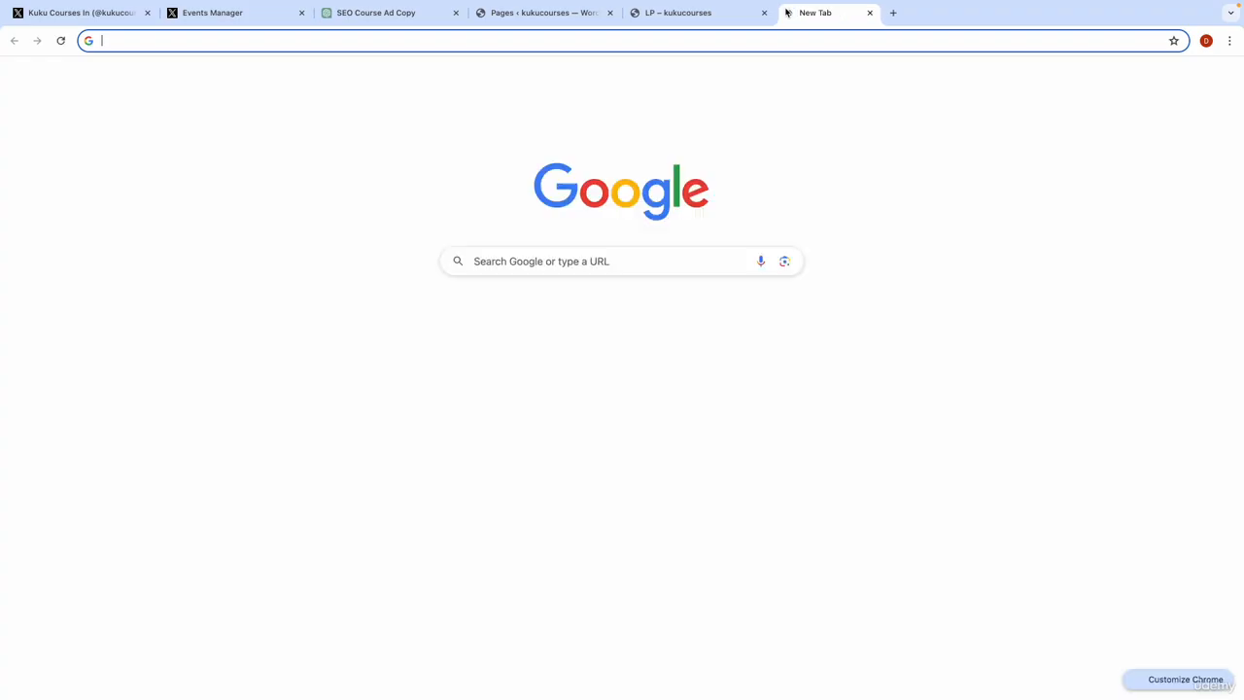
text(twit)
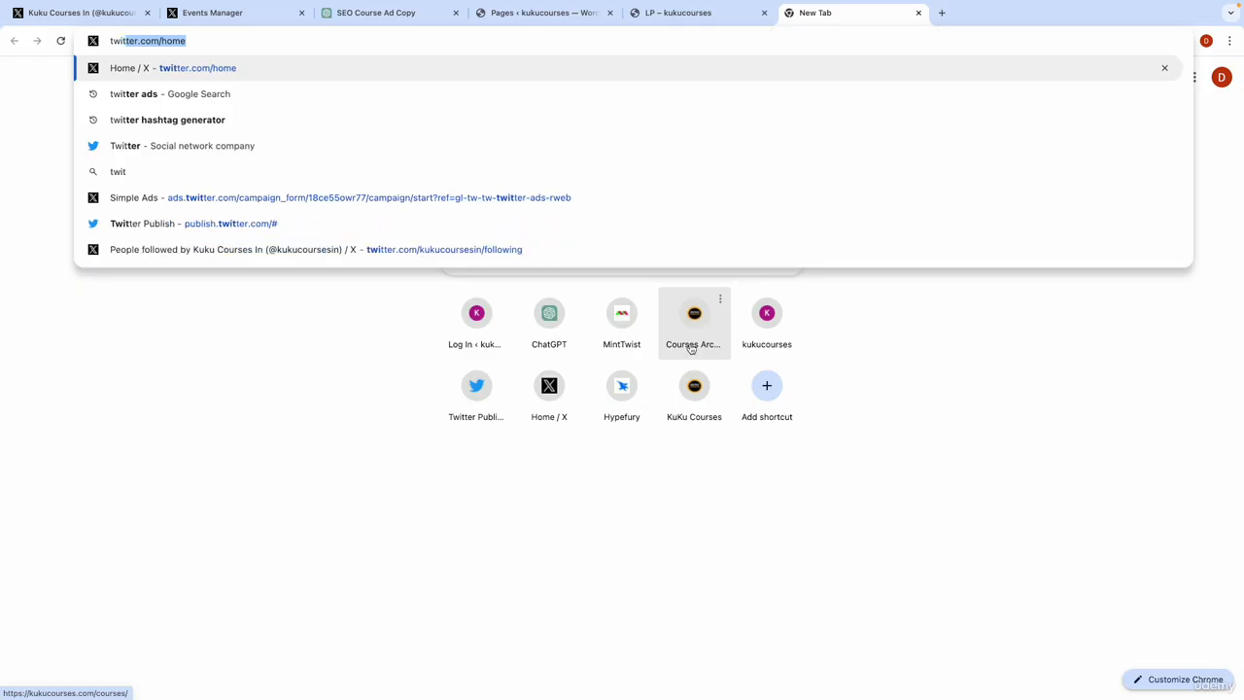
text(ter tag he)
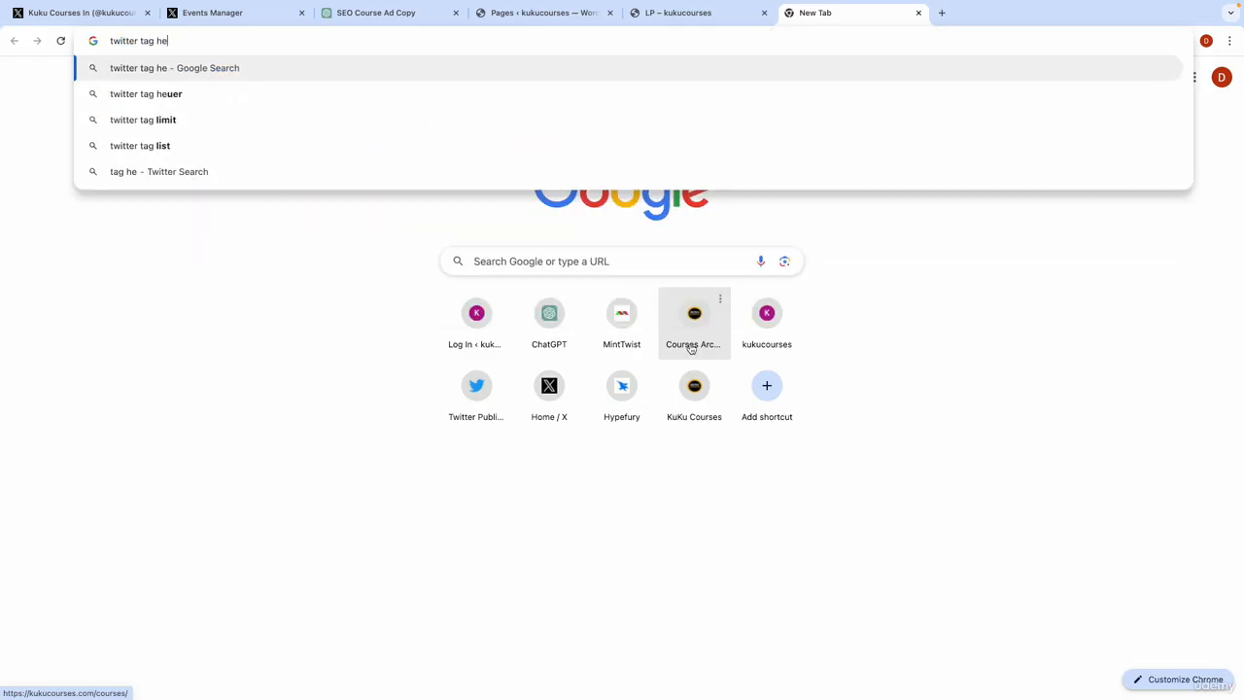
text(lper)
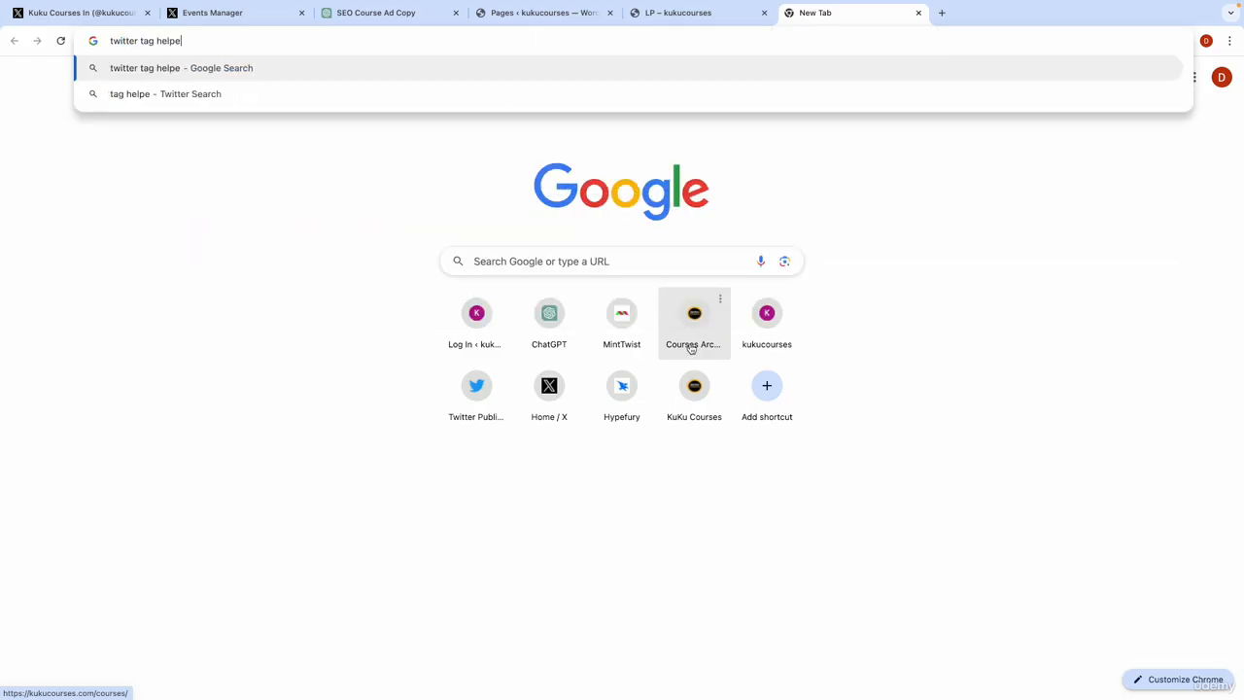
key(Return)
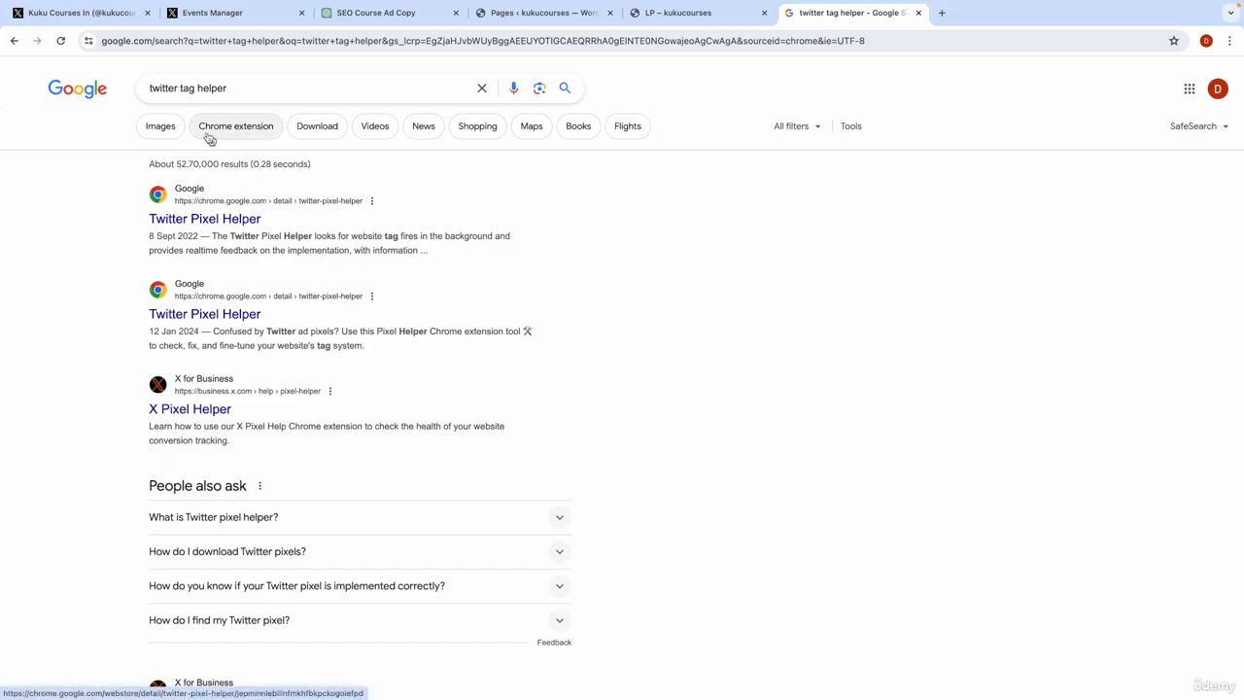
- Open the Twitter Pixel Helper page in the Chrome Web Store and install the extension
click(185, 88)
text(pixel-helper/jepminnlebllinfmkhfbkpckogoiefpd?pli=1)
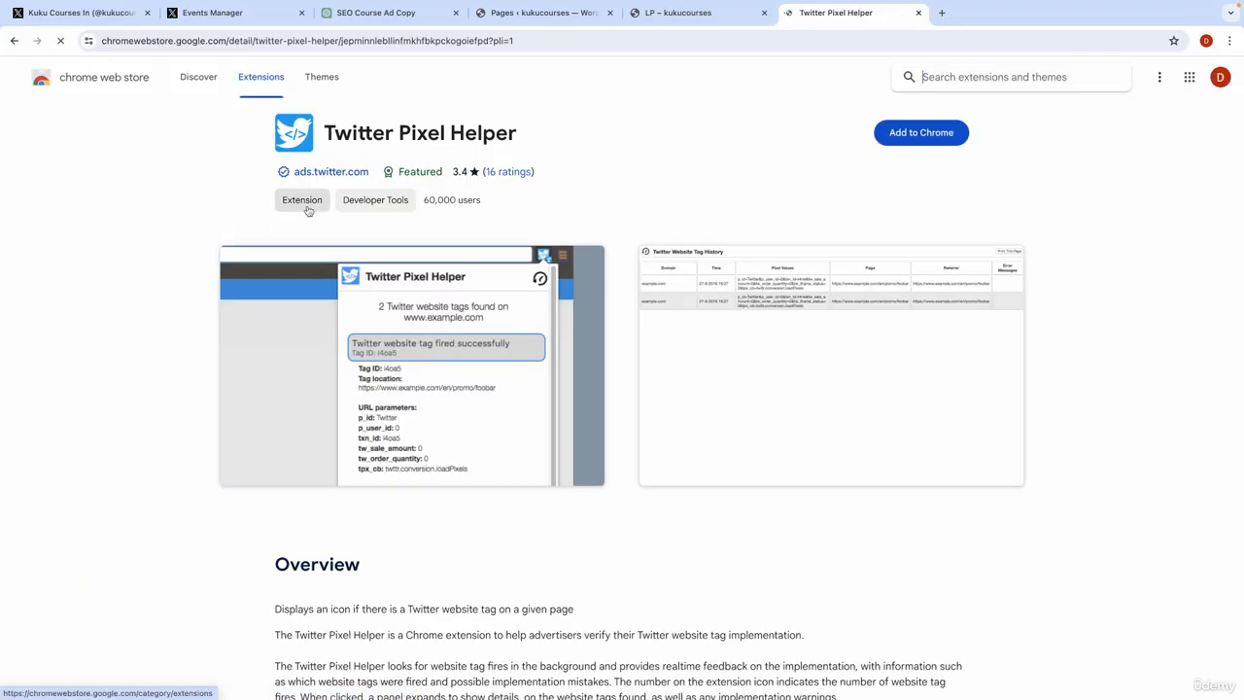
click(928, 145)
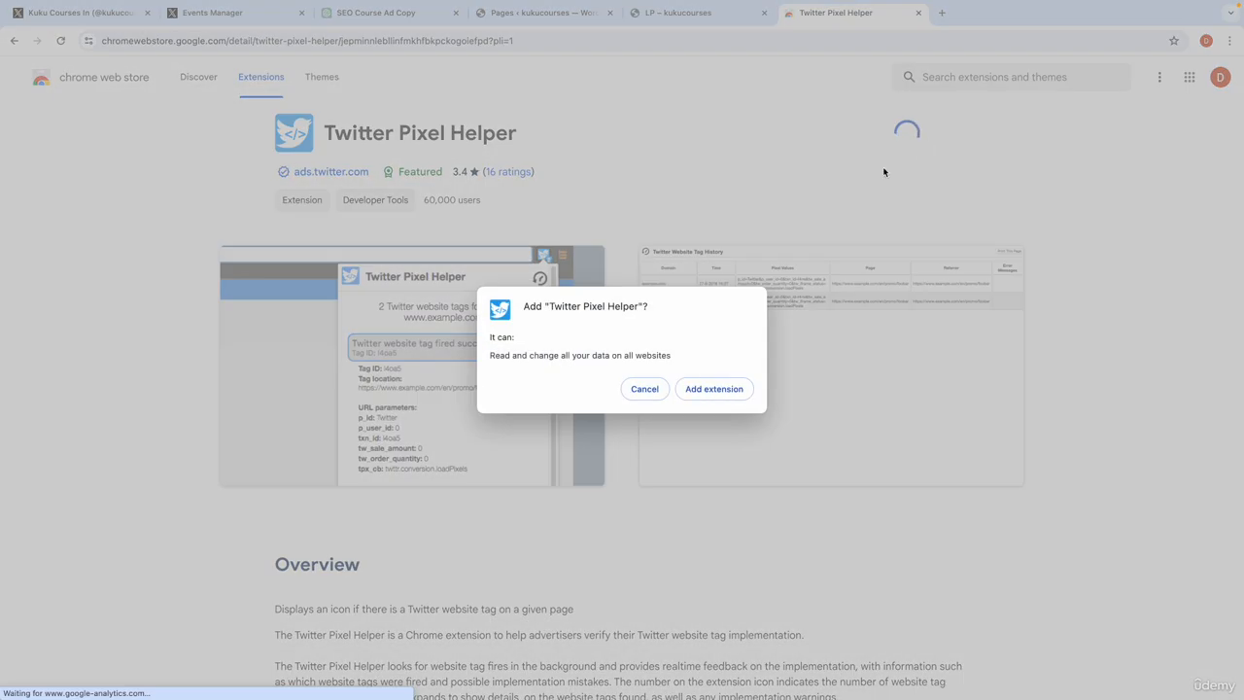
click(717, 387)
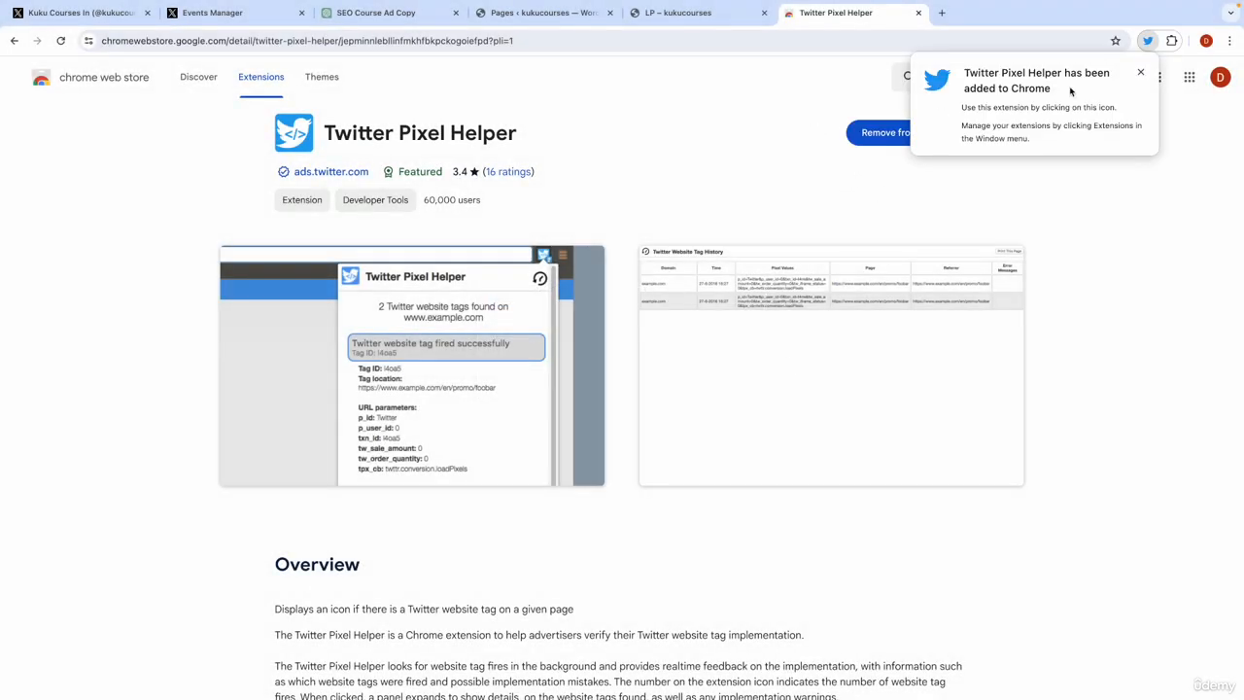
- Try the Twitter Pixel Helper's dummy click ID on its store page, and switch to the kukucourses LP page
click(1148, 40)
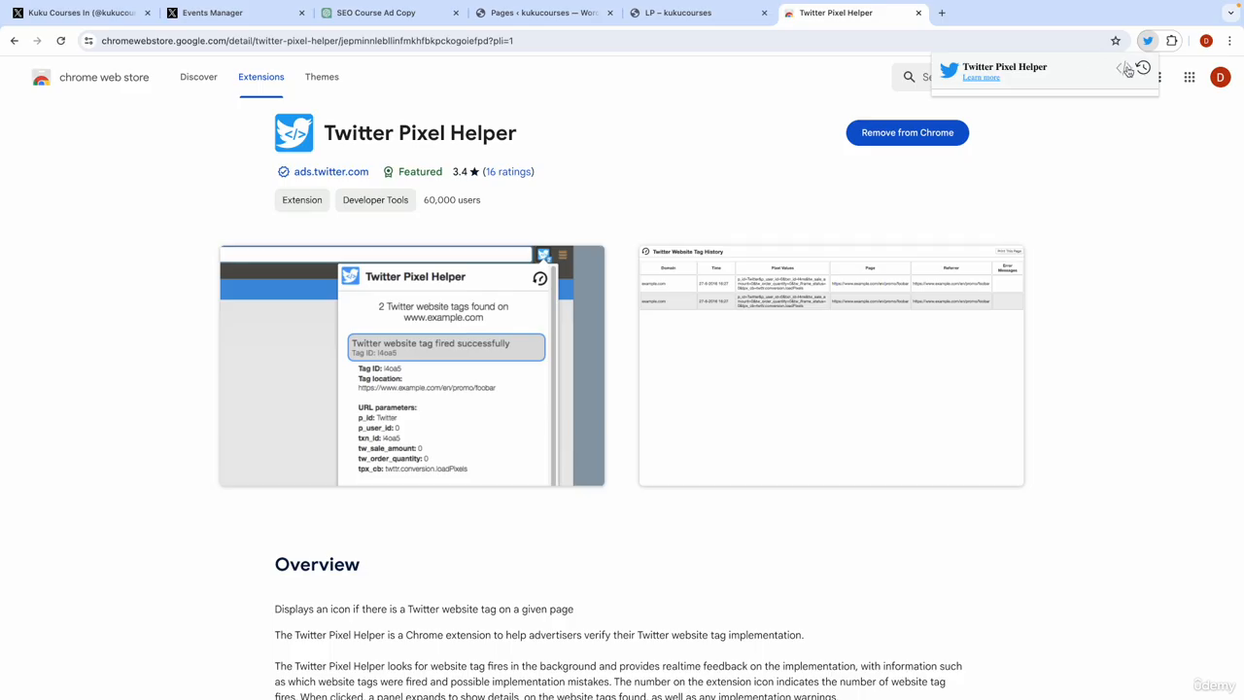
click(1126, 74)
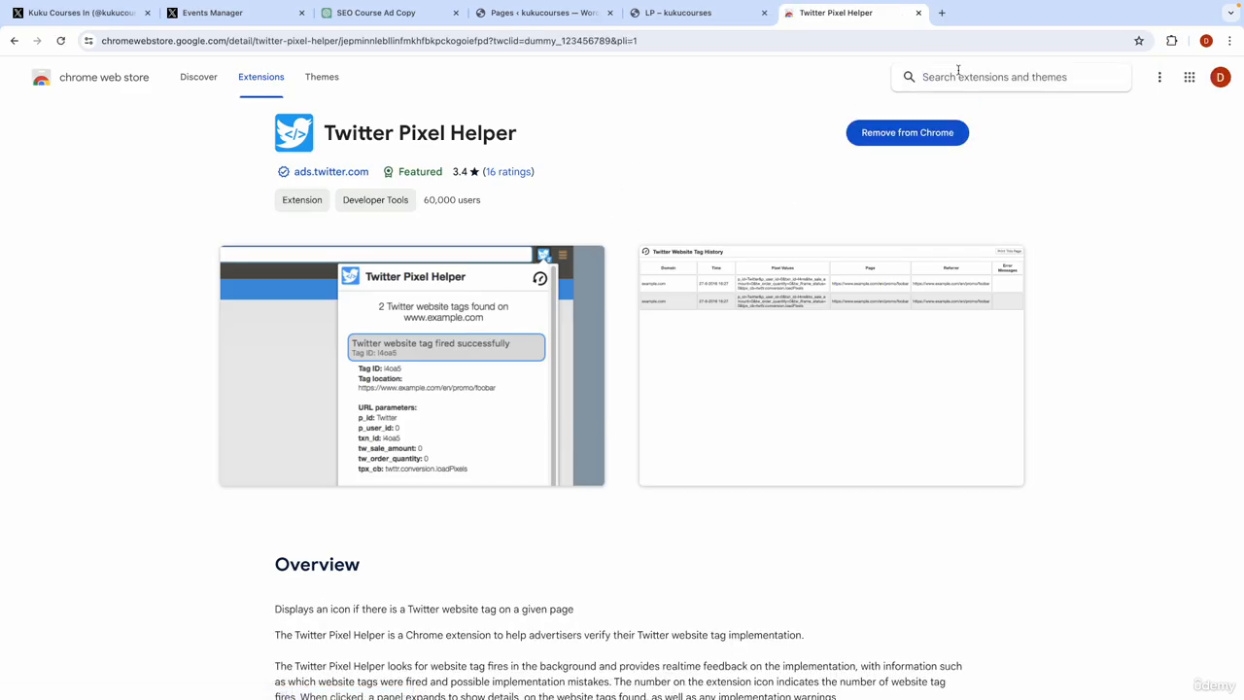
click(942, 13)
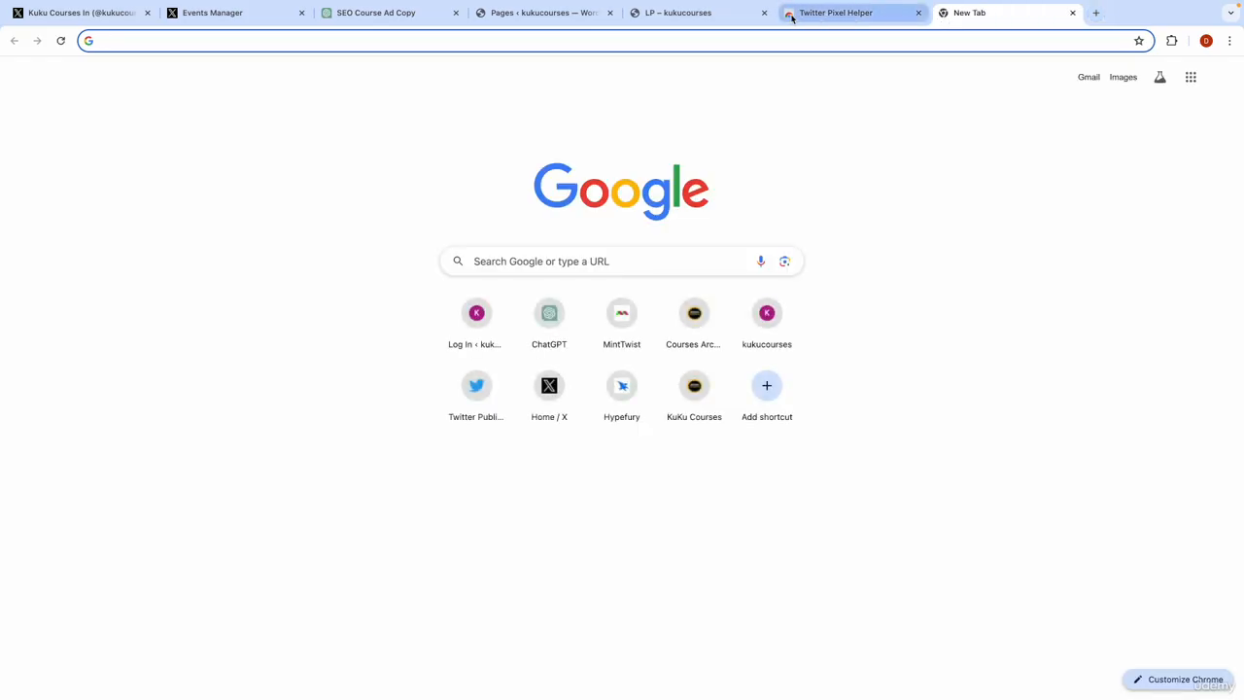
click(704, 16)
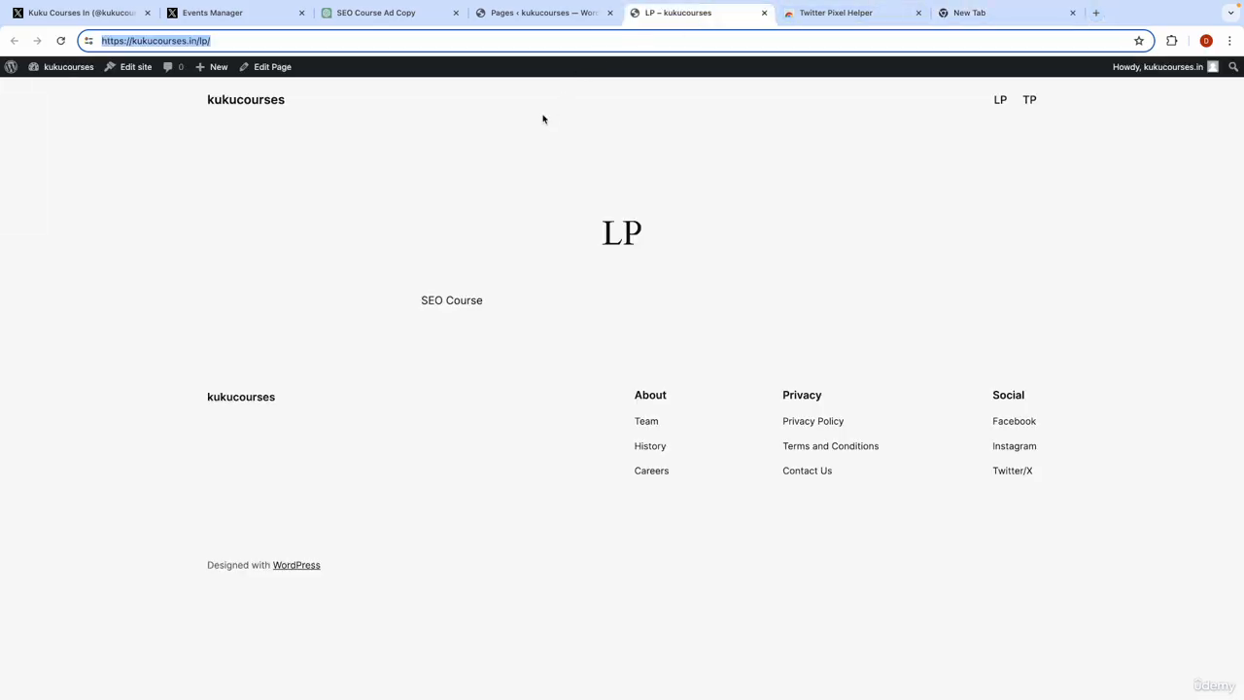
- Load the bookmarked PipelinePRO dashboard in the other browser window and return to the kukucourses LP page
key(ctrl+Right)
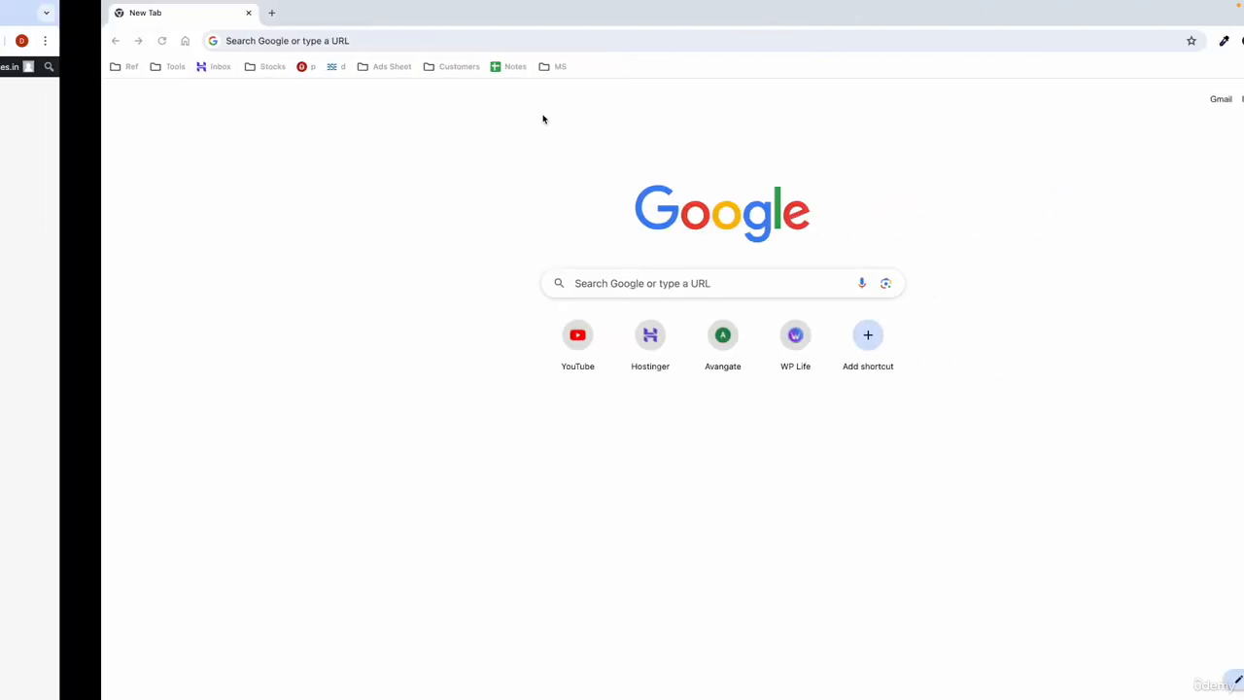
click(68, 66)
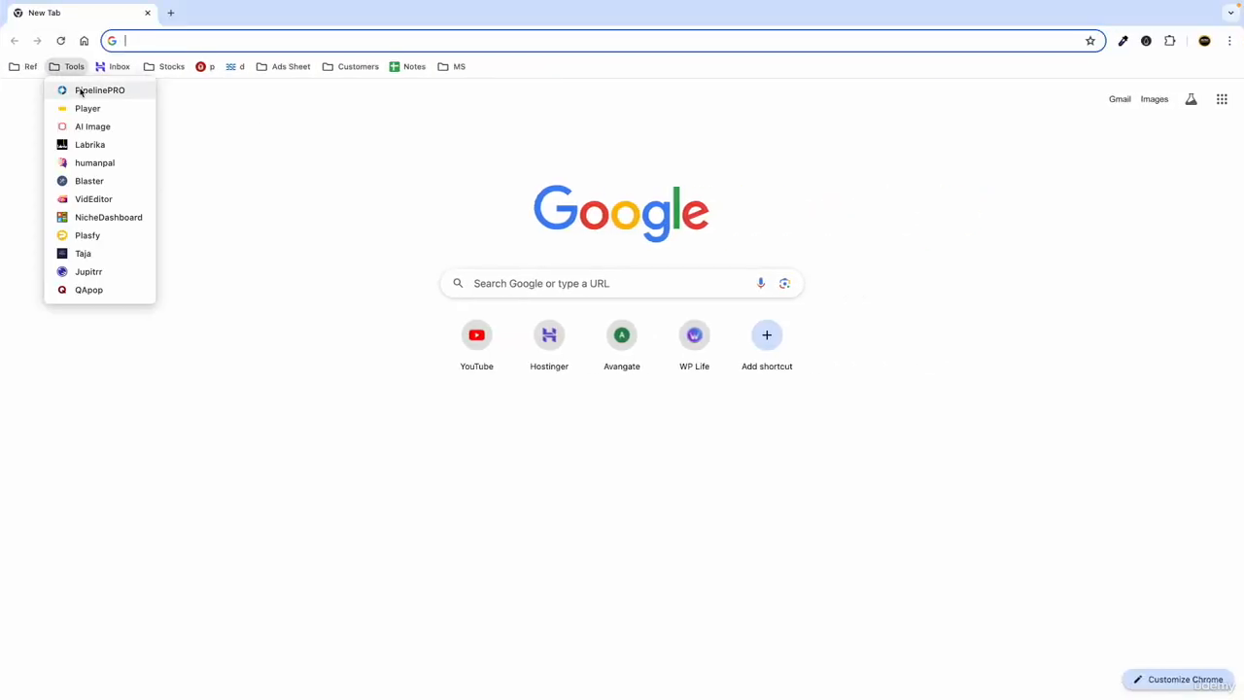
click(81, 91)
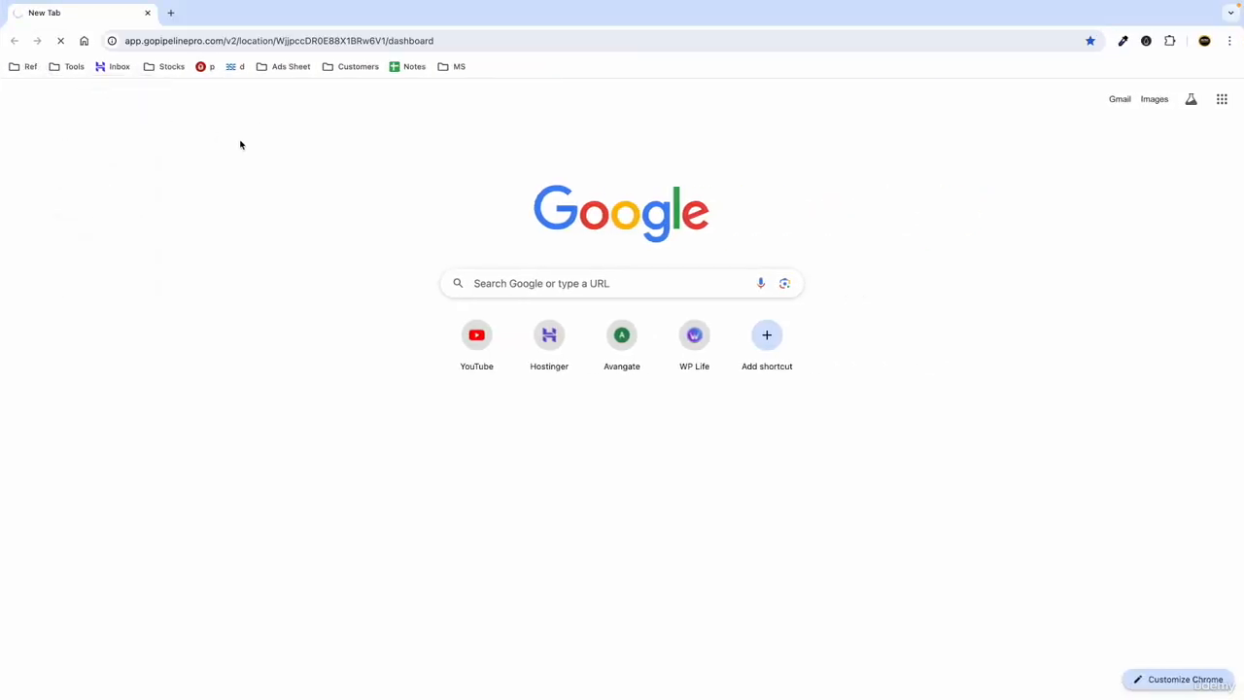
key(ctrl+Left)
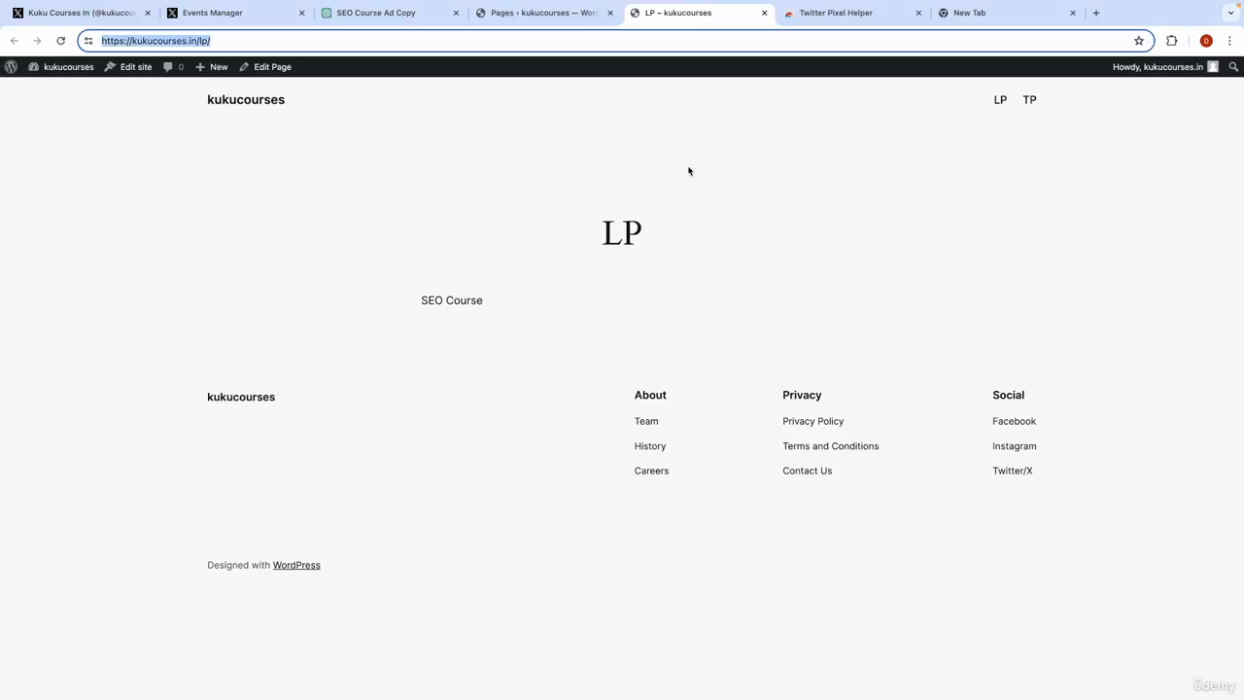
key(ctrl+Right)
key(ctrl+Left)
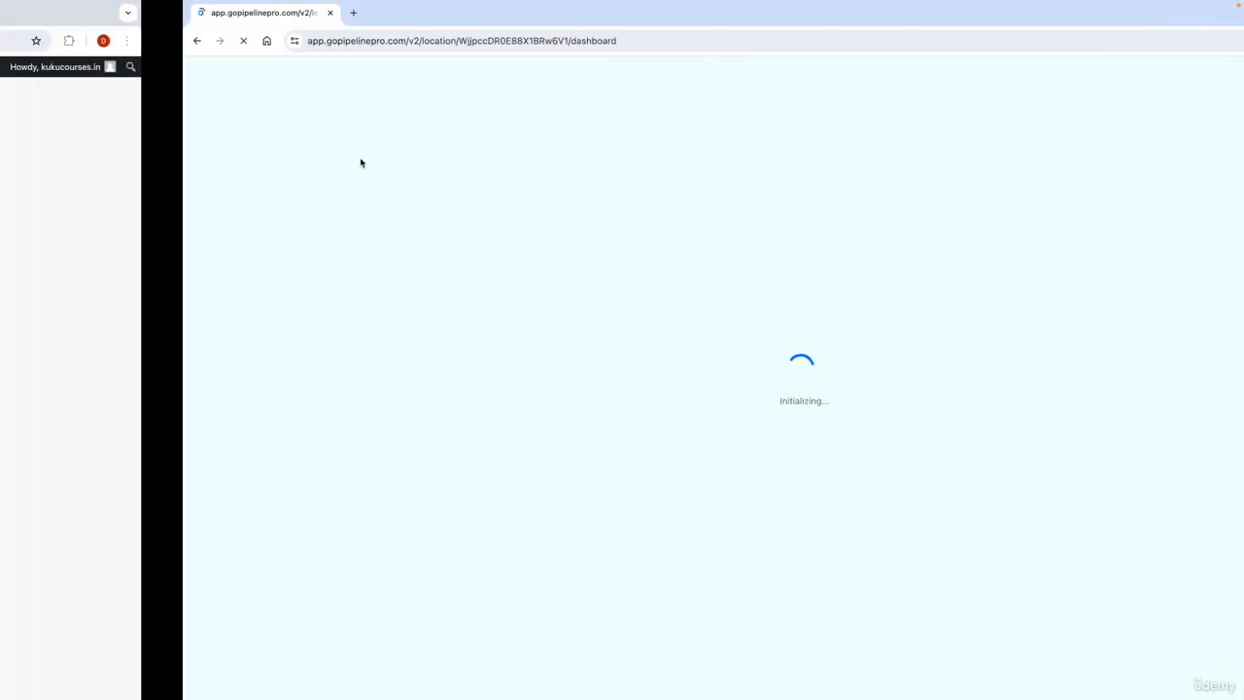
click(583, 157)
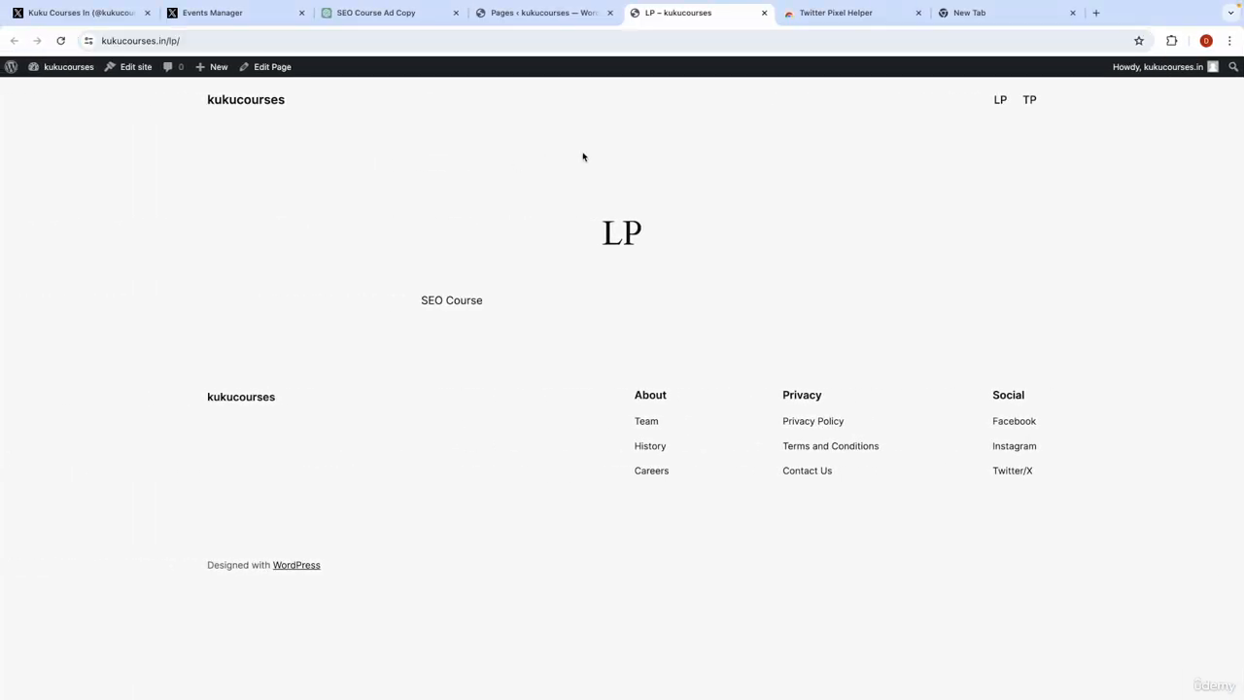
- Review the WordPress pages list alongside the Keynote funnel slide showing where the Twitter pixel is pasted
click(522, 16)
click(490, 89)
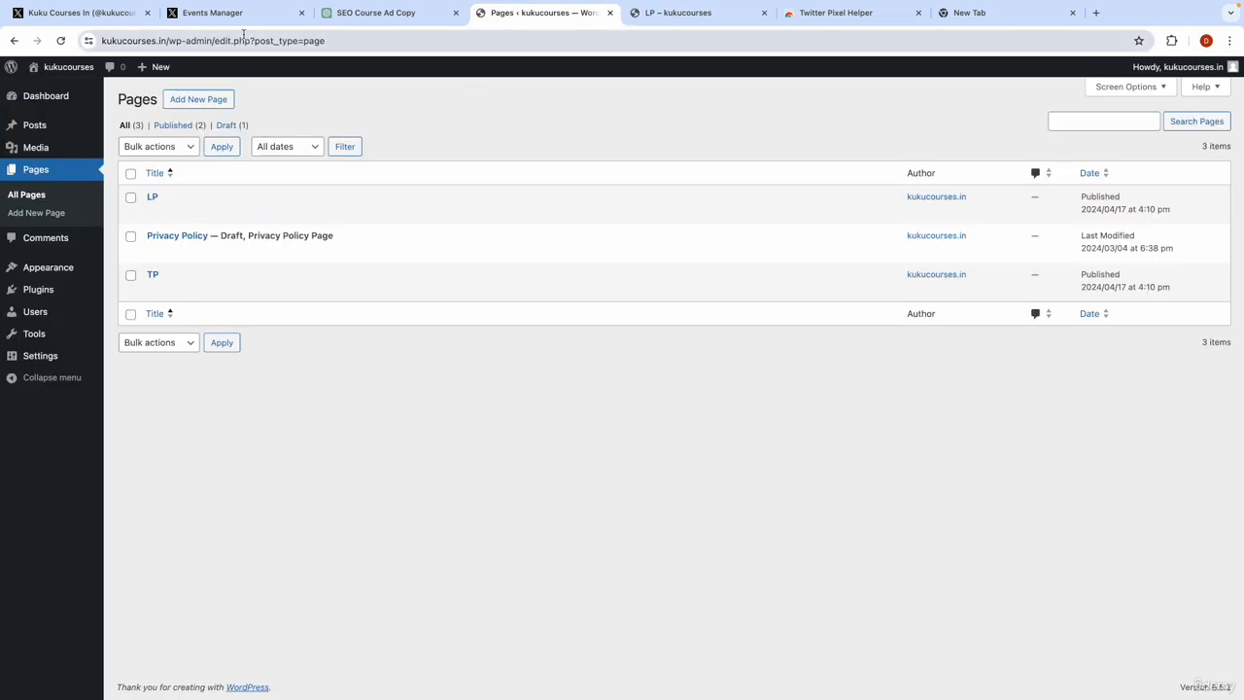
key(ctrl+Left)
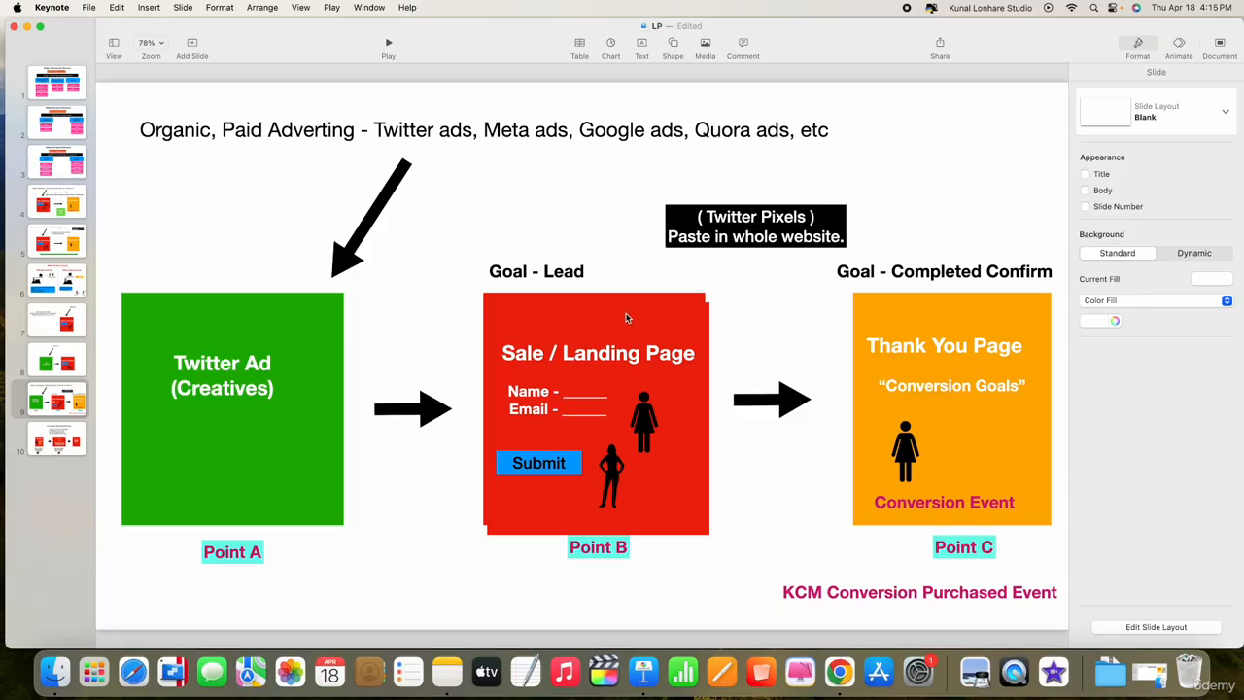
key(ctrl+Right)
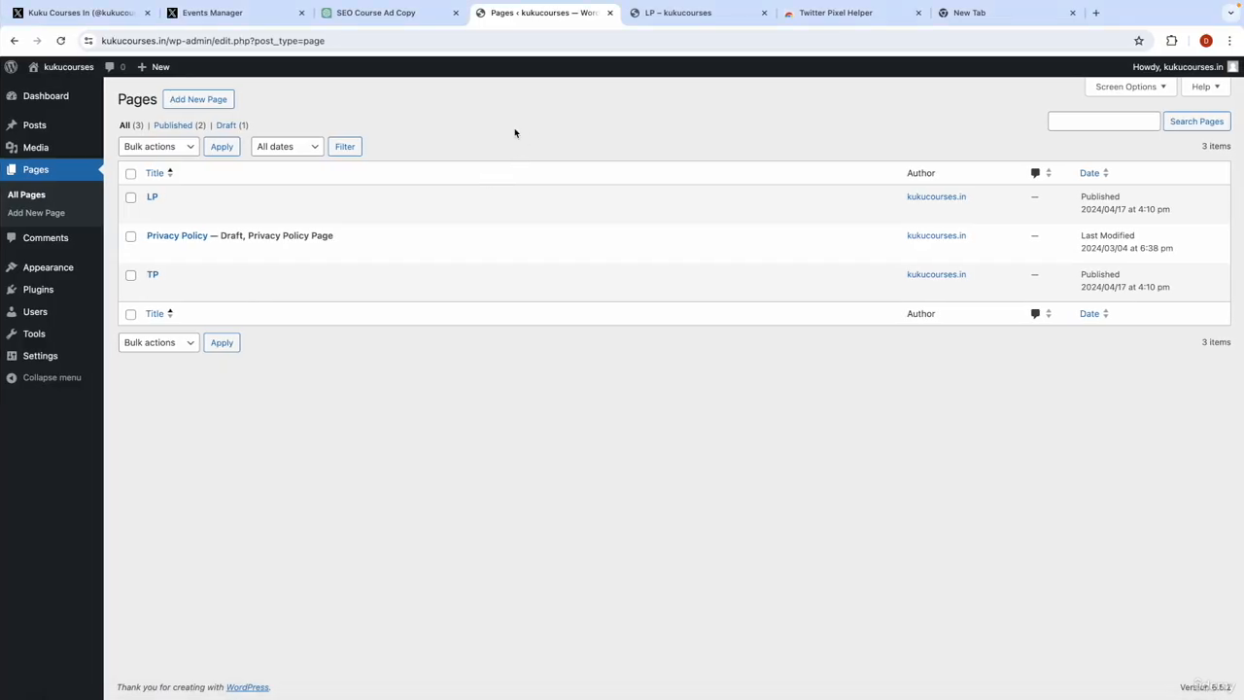
key(ctrl+Left)
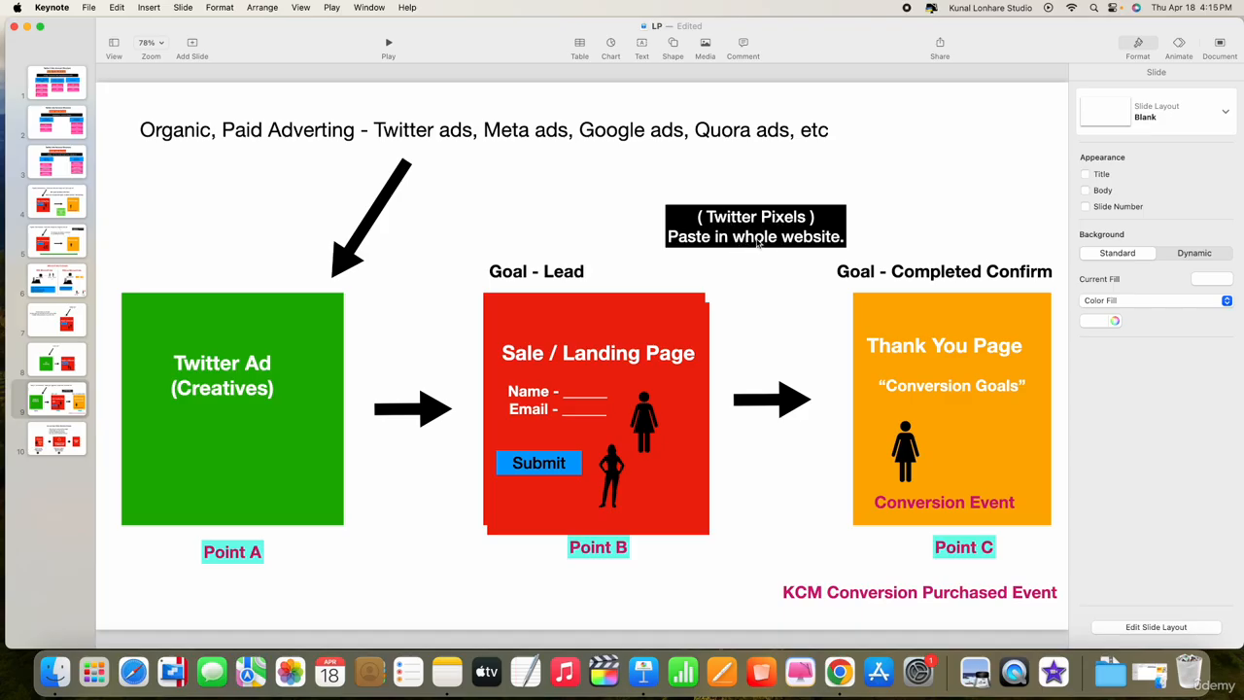
- Return to the WordPress admin and open the list of installed plugins
key(ctrl+Right)
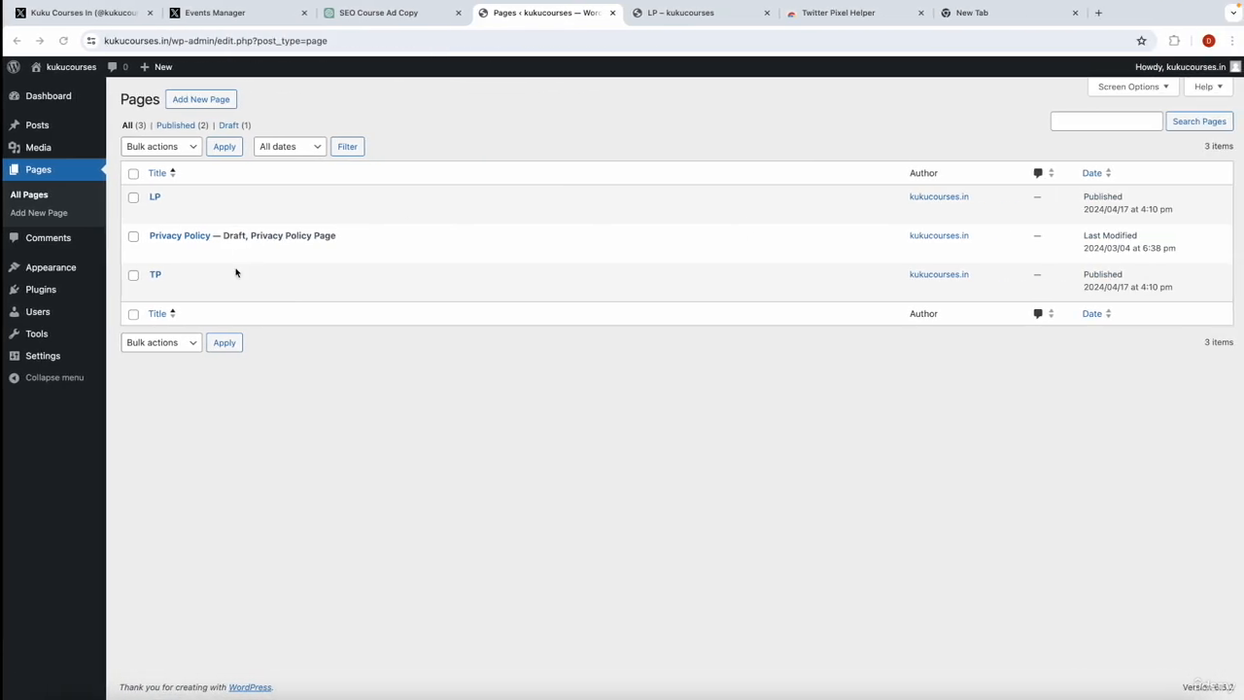
mouse_move(97, 289)
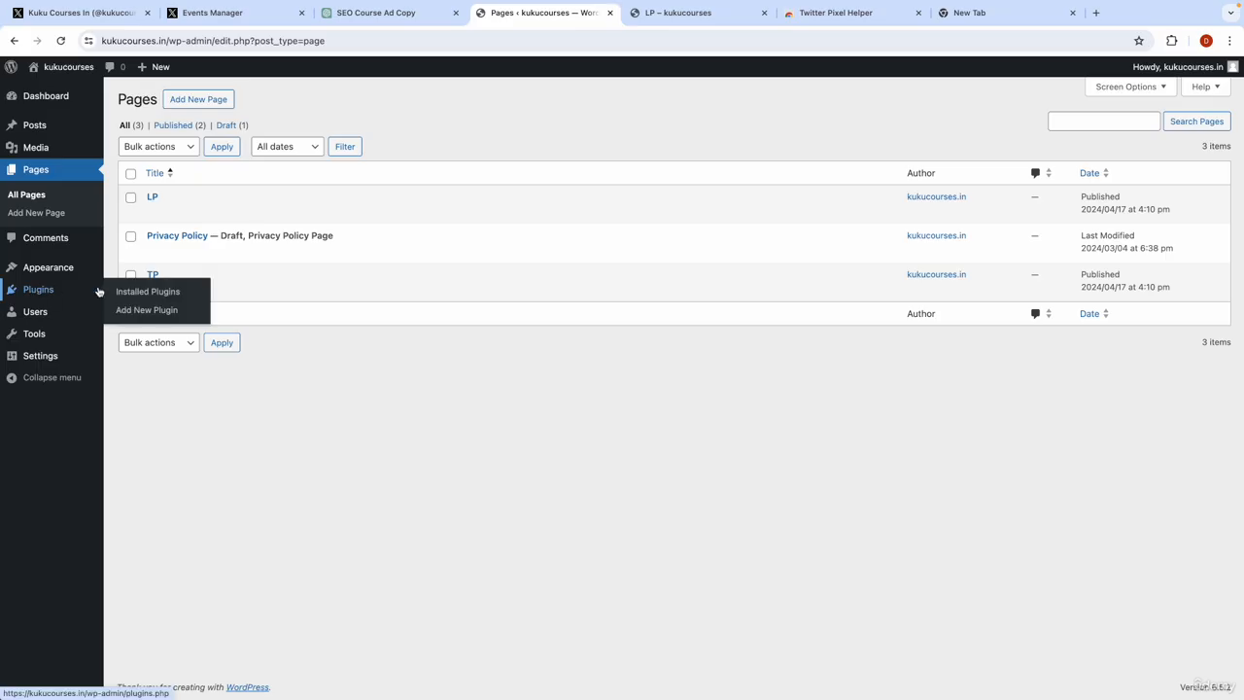
click(146, 291)
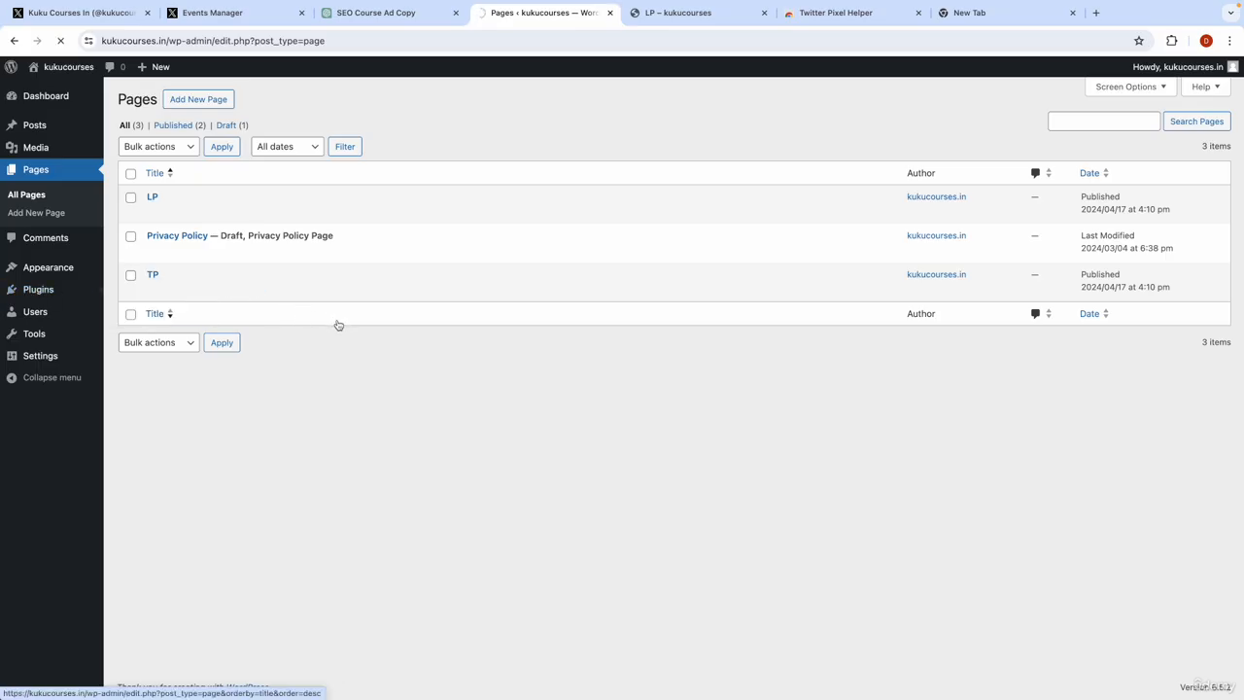
- Start adding a new plugin and search the plugin directory for "insert headers and footers"
click(237, 111)
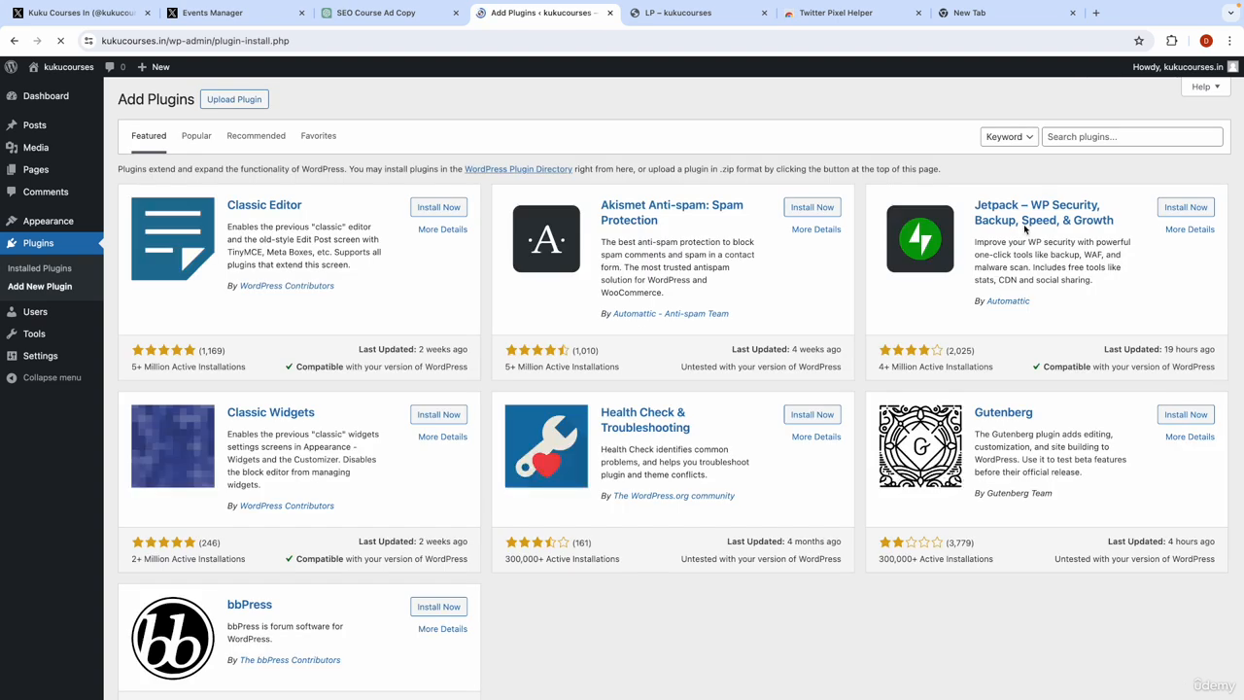
click(1080, 136)
text(insert headers and footers)
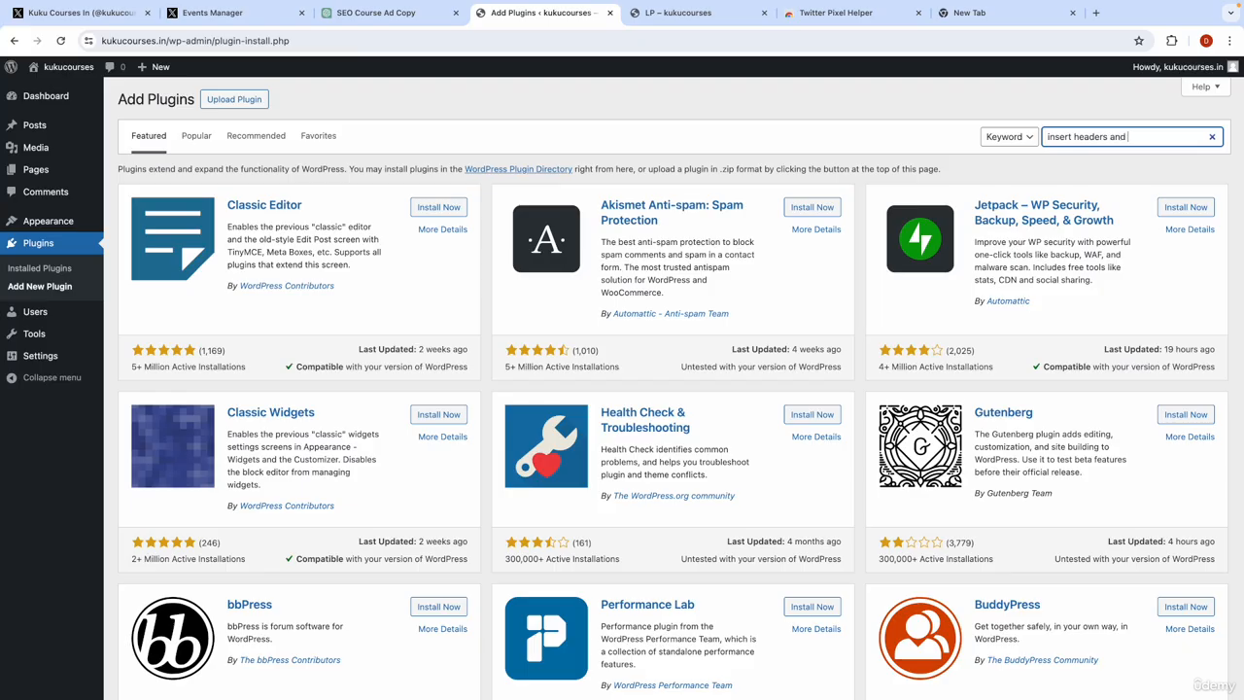
click(994, 103)
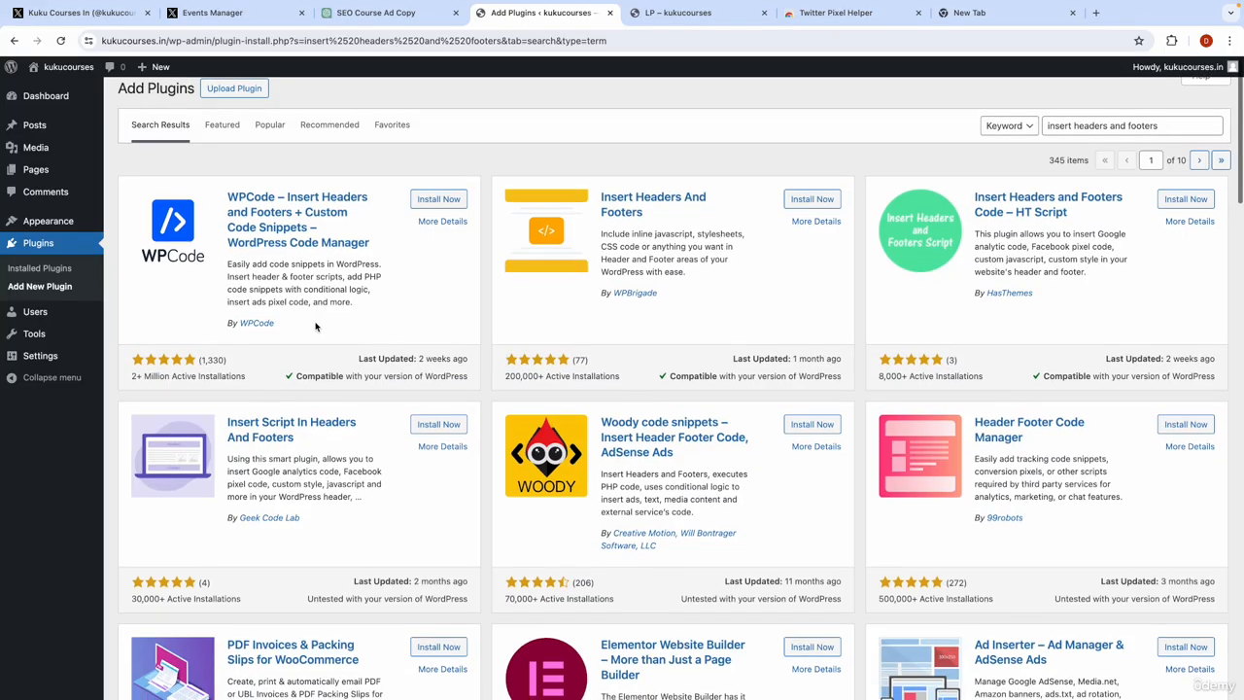
scroll(315, 327, down, 2)
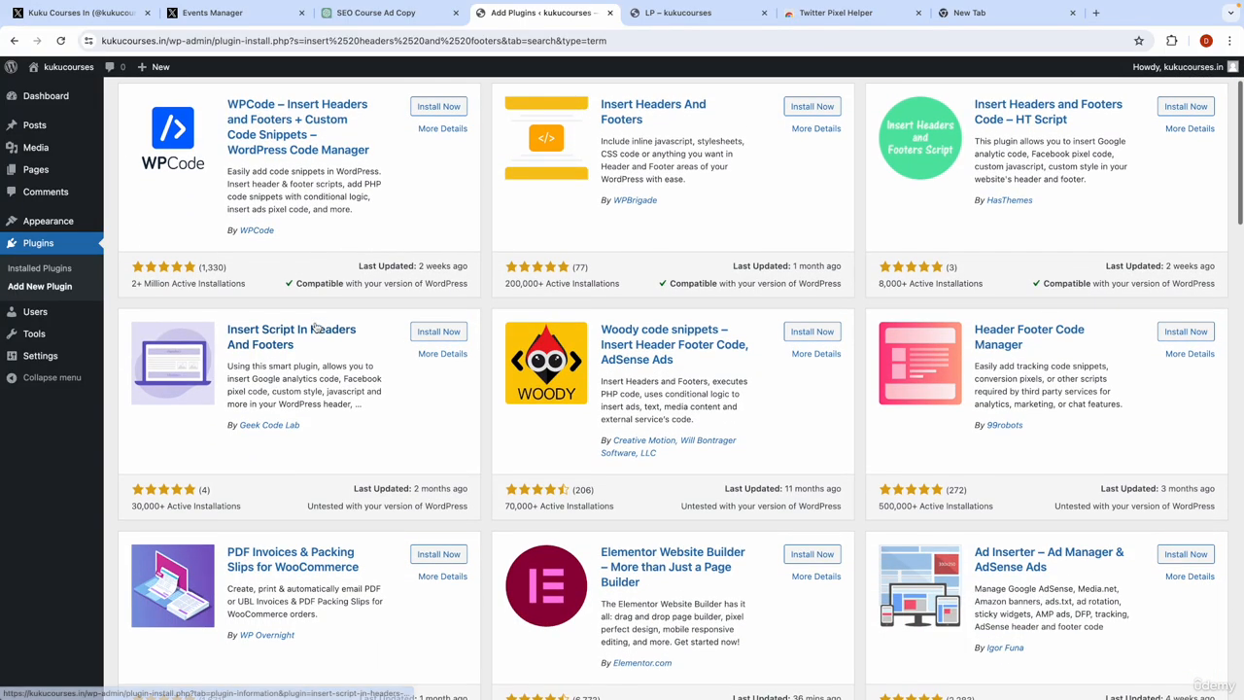
scroll(314, 326, up, 2)
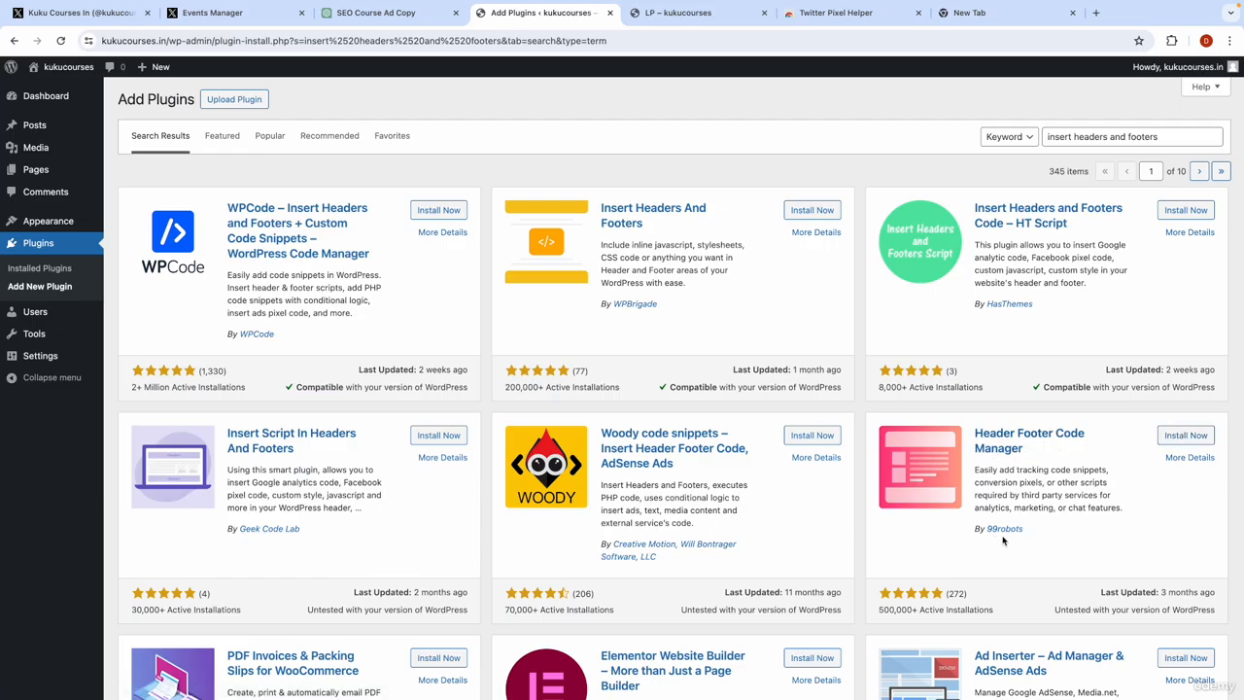
- Install and activate the Header Footer Code Manager plugin by 99robots, and reload the list of installed plugins
click(1176, 436)
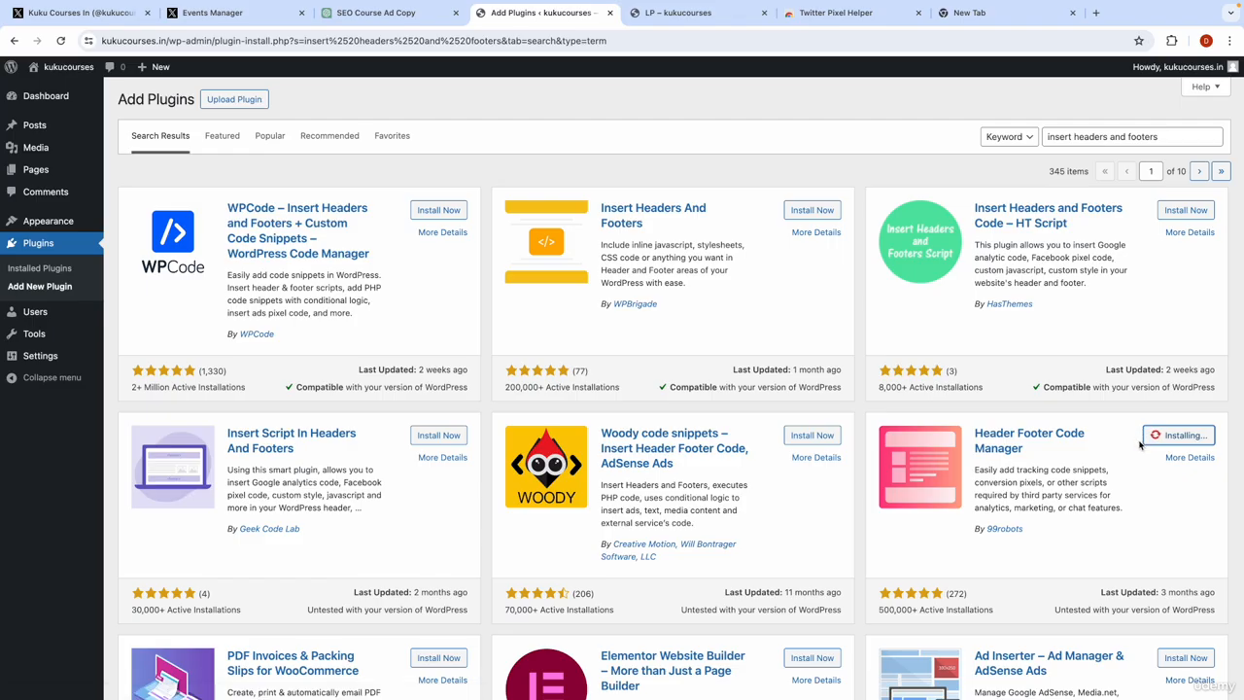
click(1184, 435)
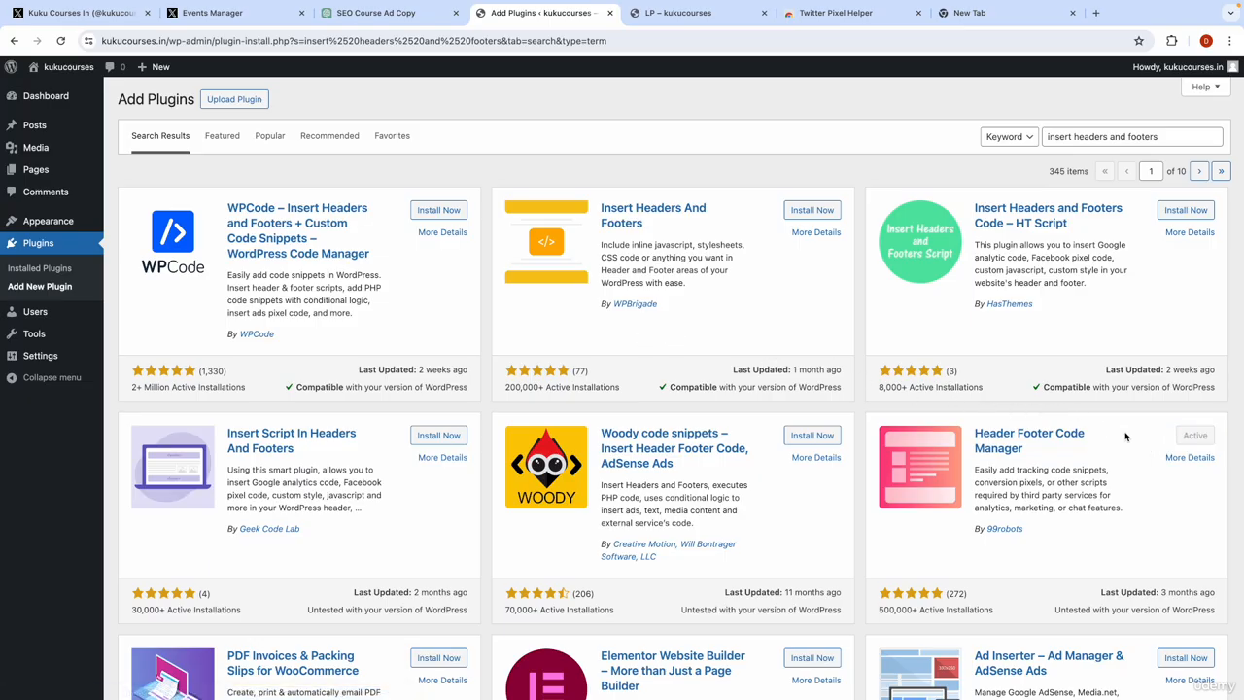
click(38, 269)
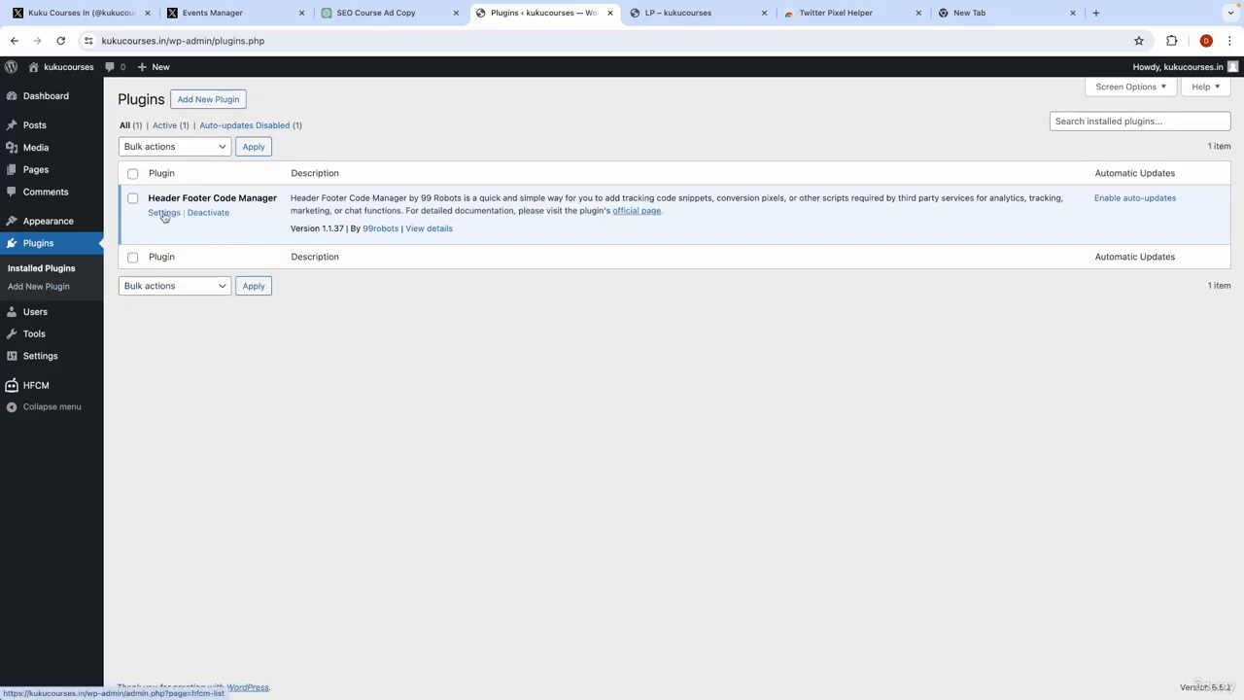
mouse_move(34, 388)
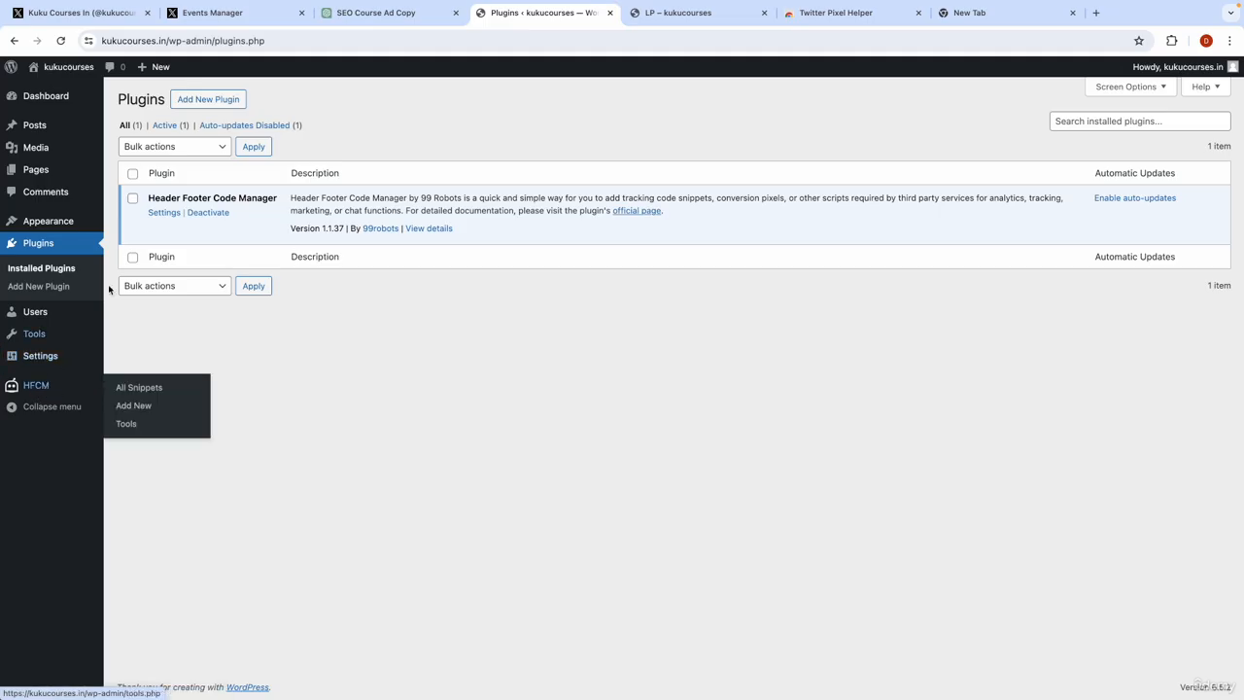
click(61, 41)
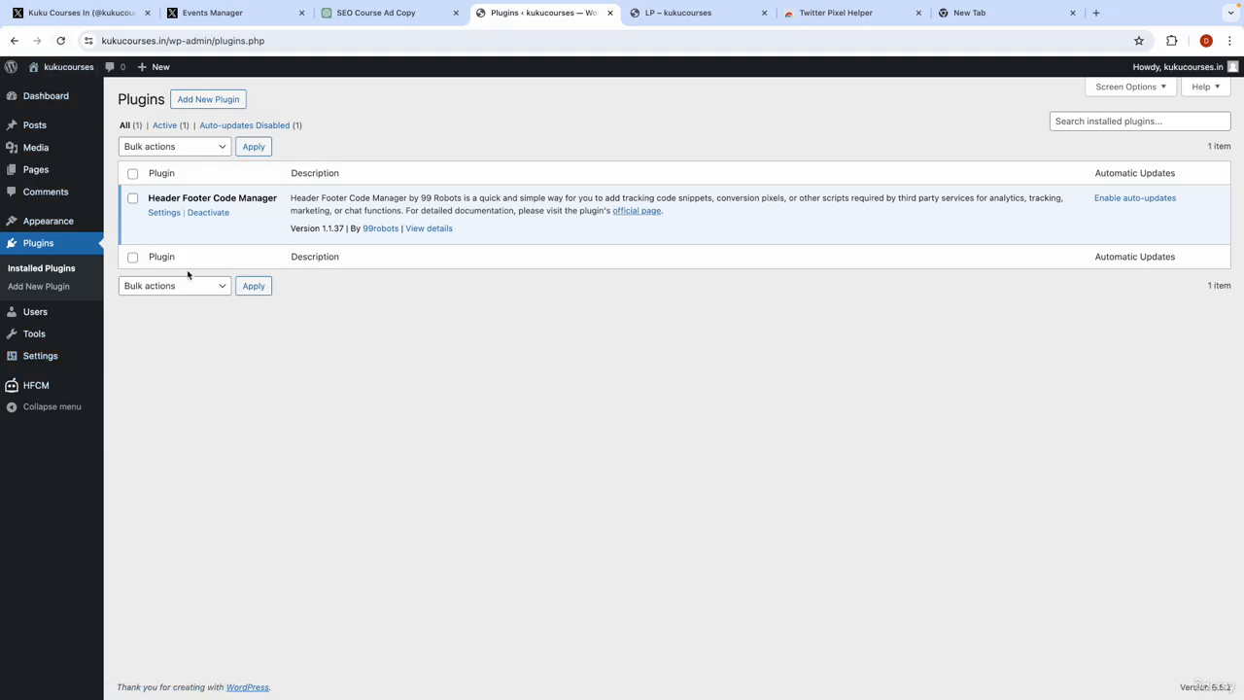
- Start a new HFCM snippet named "Twitter Pixels" with its location set to Header
mouse_move(55, 389)
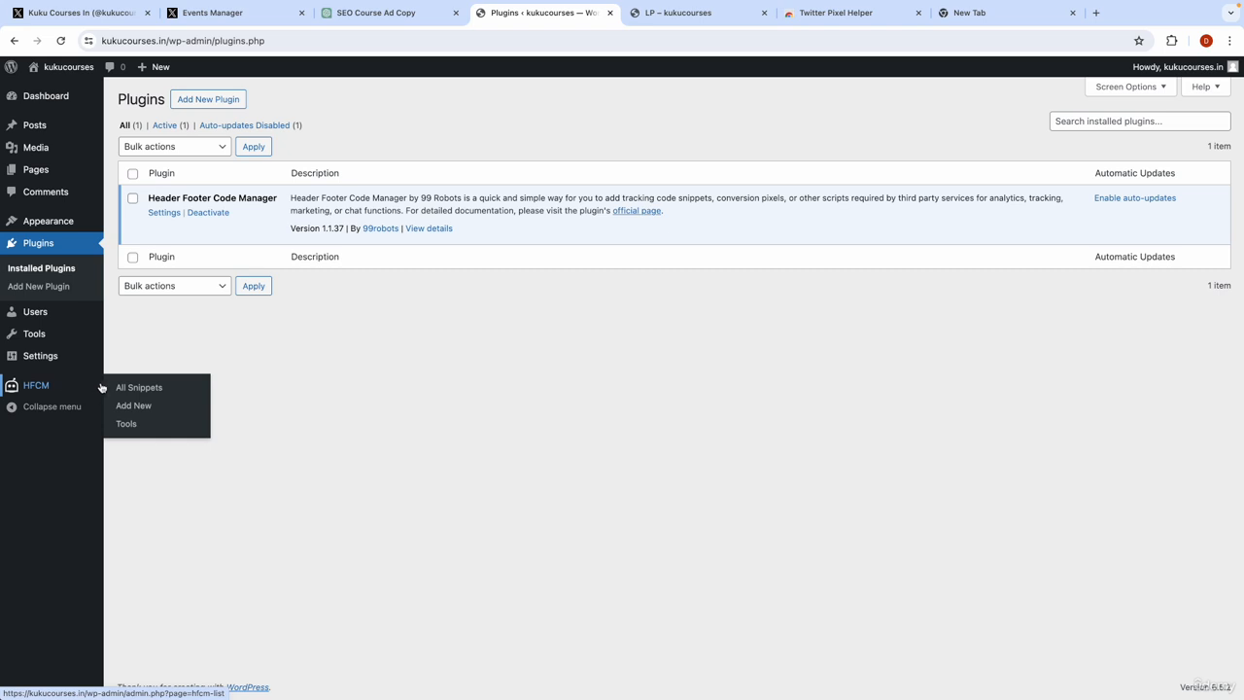
click(134, 388)
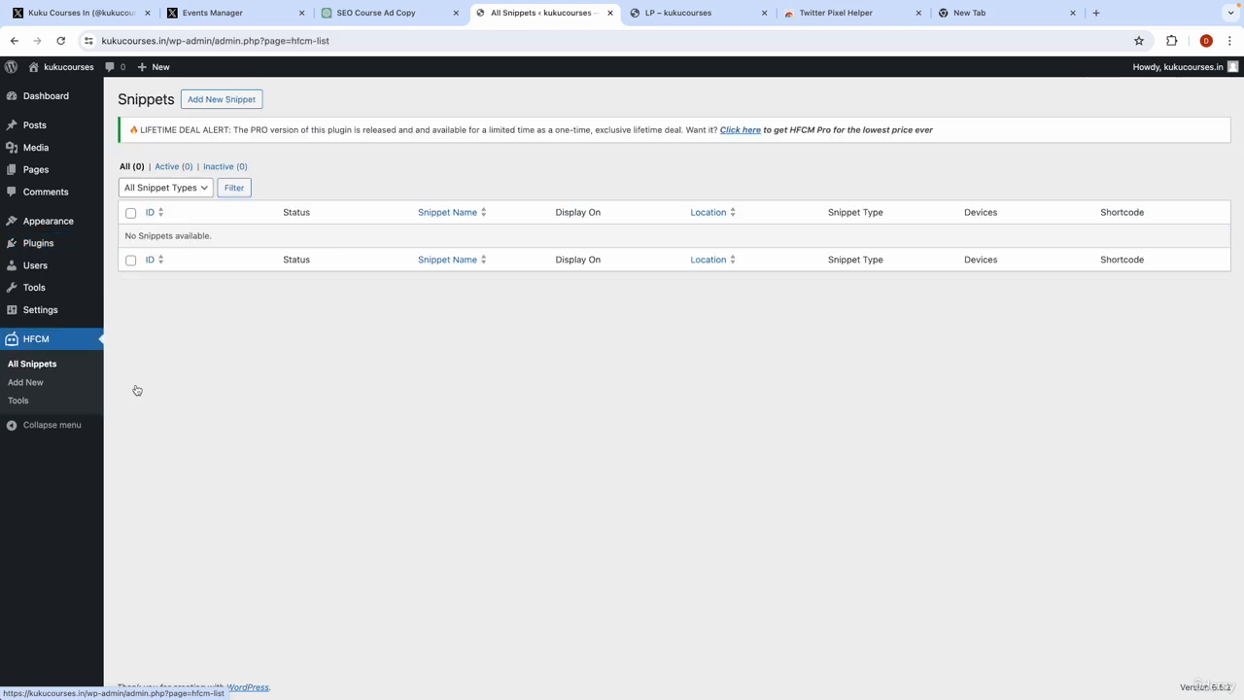
click(222, 101)
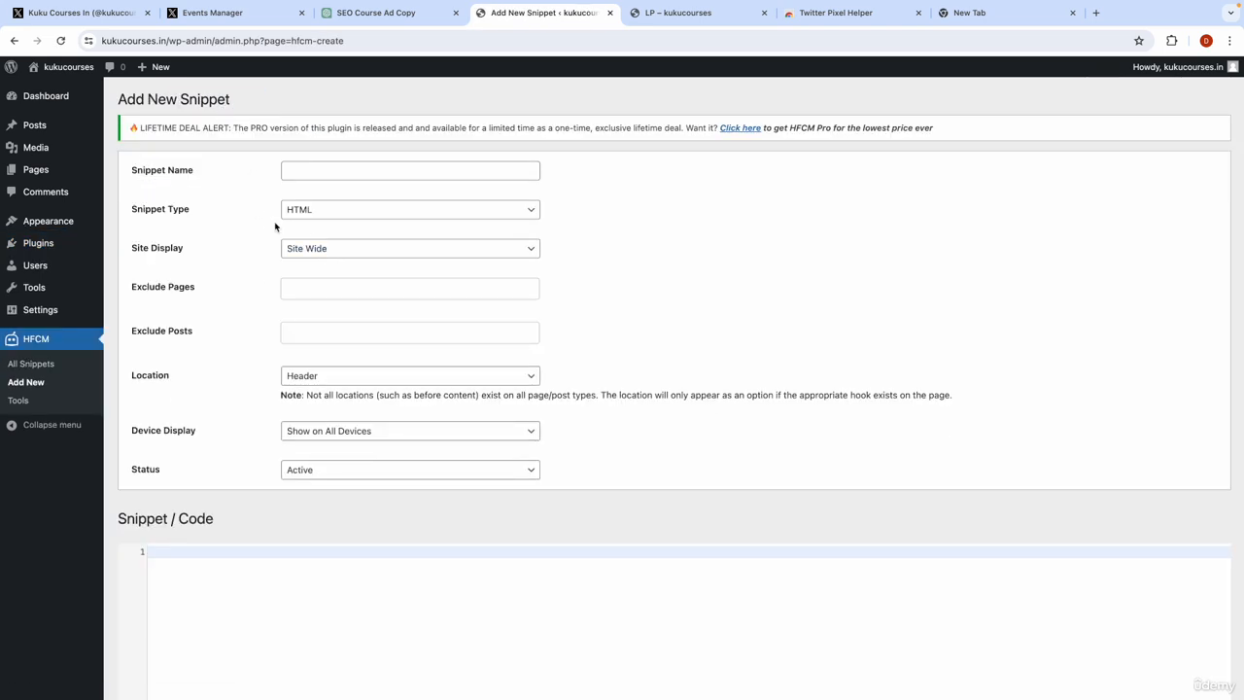
click(302, 171)
text(Twit)
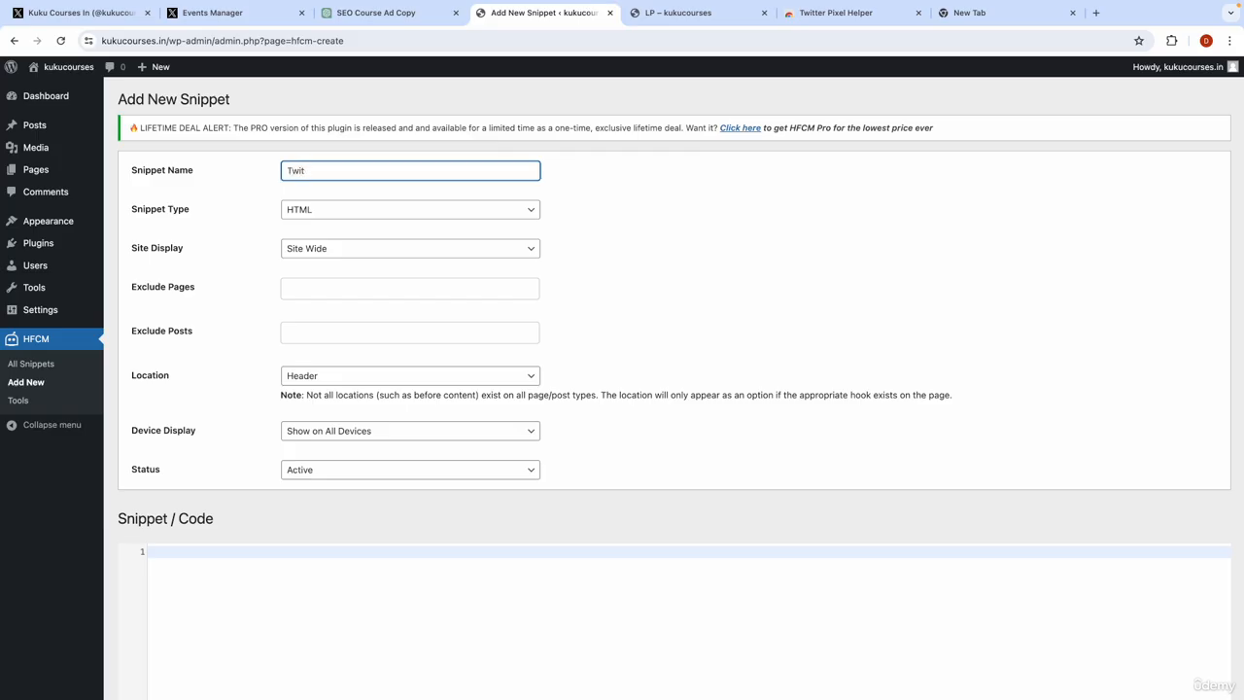
text(ter Pixels)
click(693, 265)
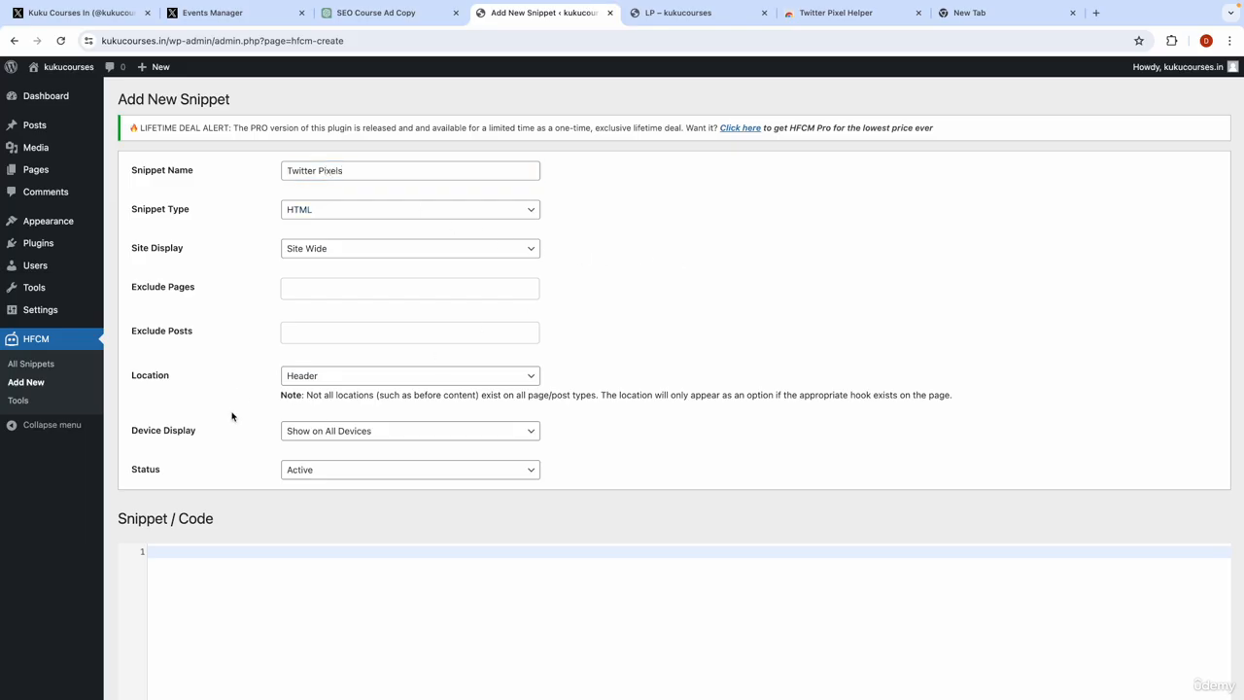
click(331, 377)
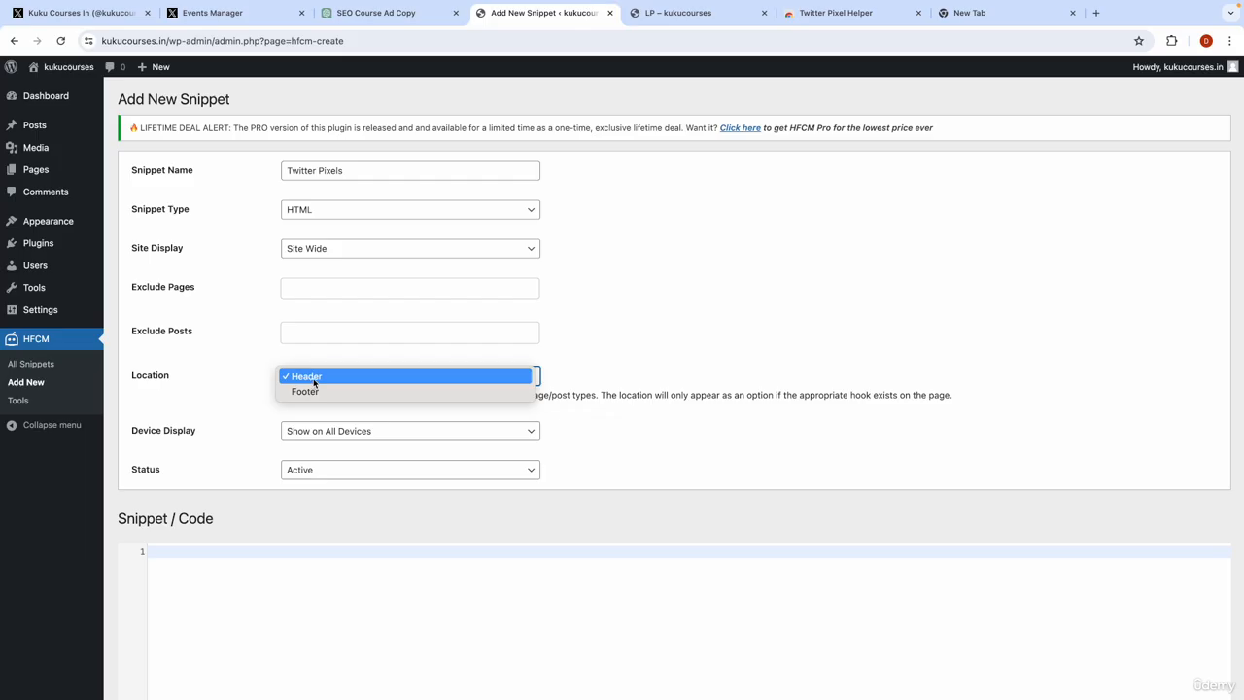
click(309, 377)
scroll(352, 425, down, 3)
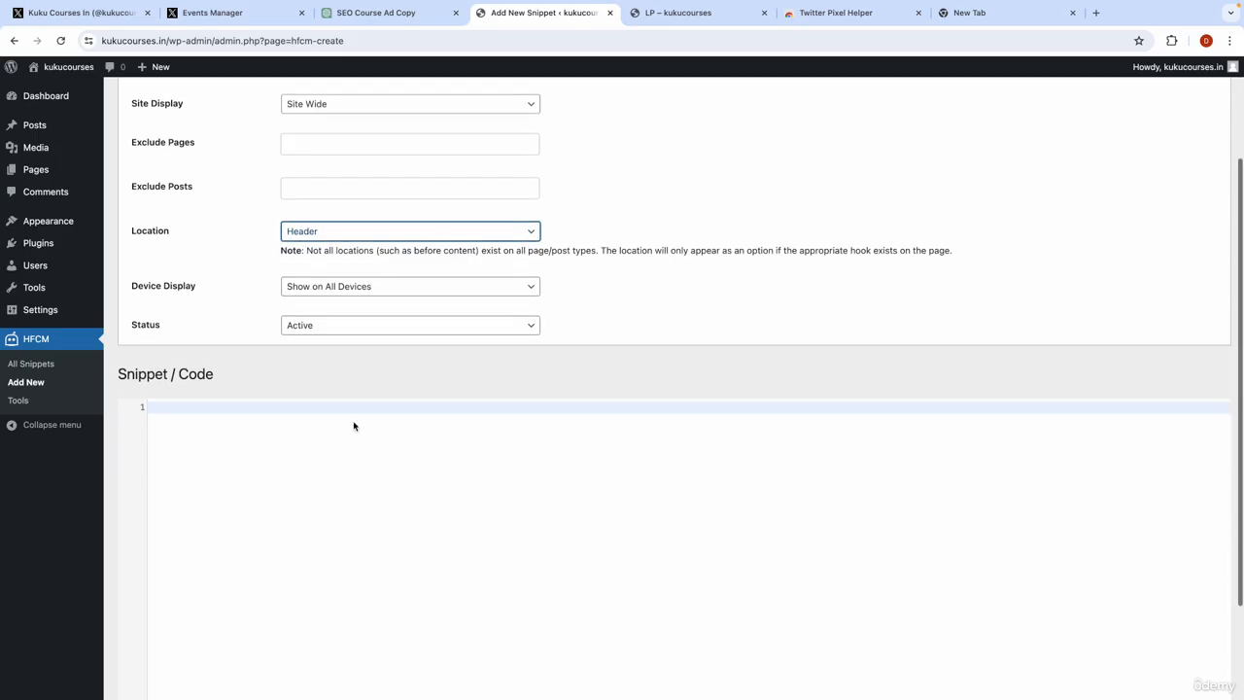
- Paste the Twitter conversion tracking base code from the Events Manager into the Twitter Pixels snippet and save it
click(273, 12)
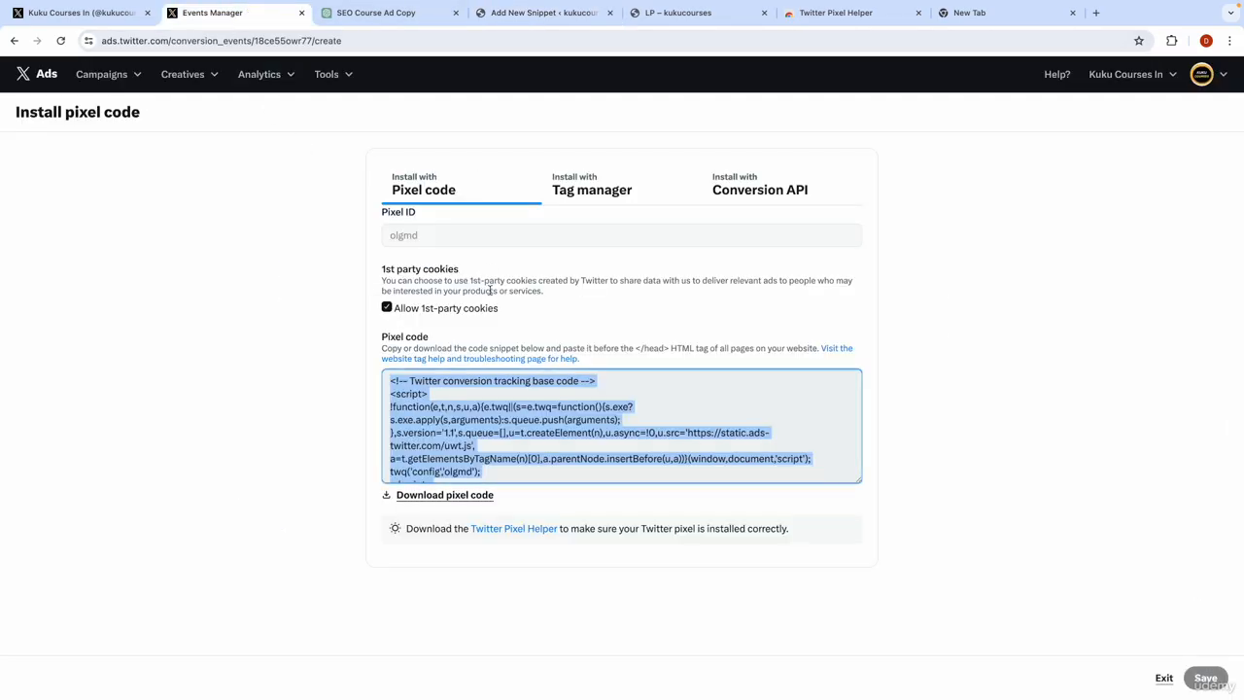
click(637, 347)
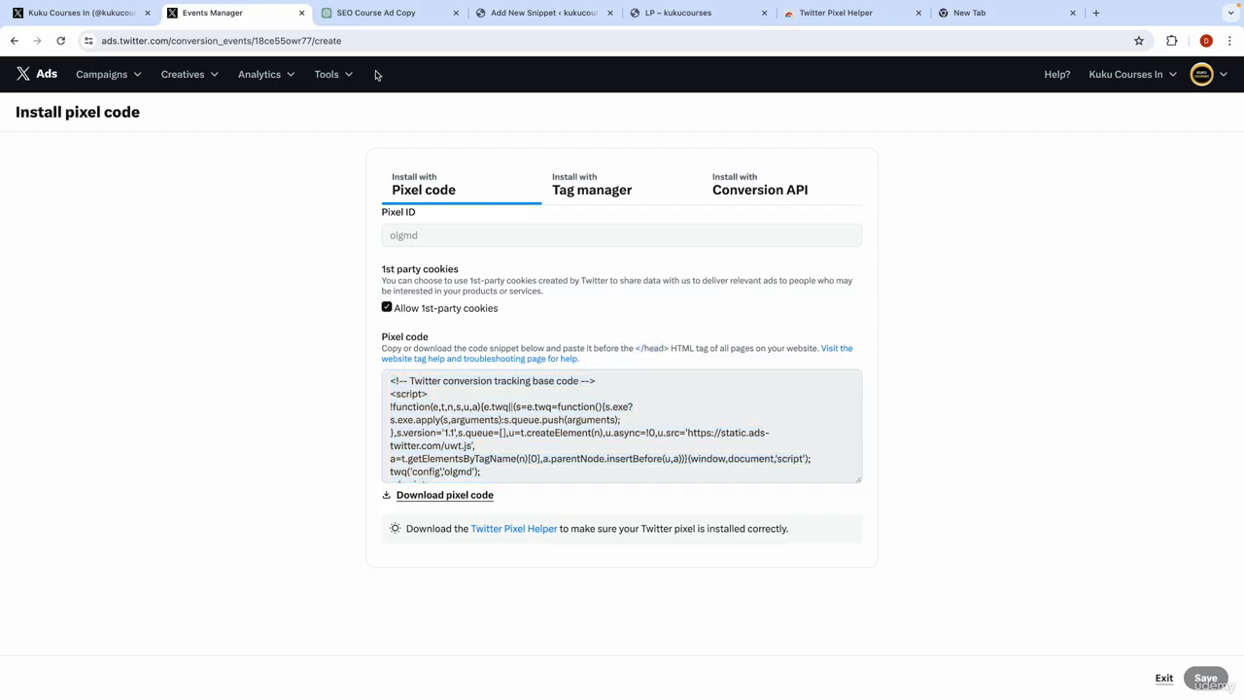
click(561, 14)
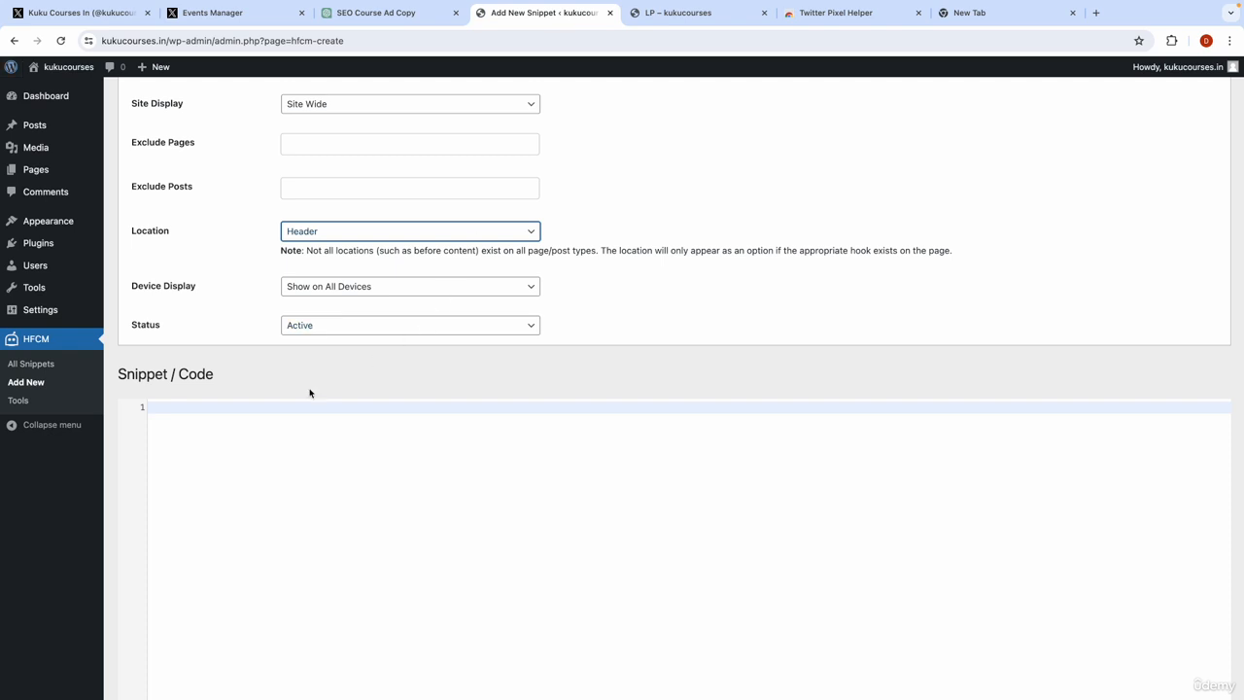
click(232, 405)
text(<!-- Twitter conversion tracking base code --> <script> !function(e,t,n,s,u,a){e.twq||(s=e.twq=function(){s.exe?s.exe.apply(s,arguments):s.queue.push(arguments); },s.version='1.1',s.queue=[],u=t.createElement(n),u.async=!0,u.src='https://static.ads-twitter.com/uwt.js', a=t.getElementsByTagName(n)[0],a.parentNode.insertBefore(u,a))}(window,document,'script'); twq('config','olgmd'); </script> <!-- End Twitter conversion tracking base code -->)
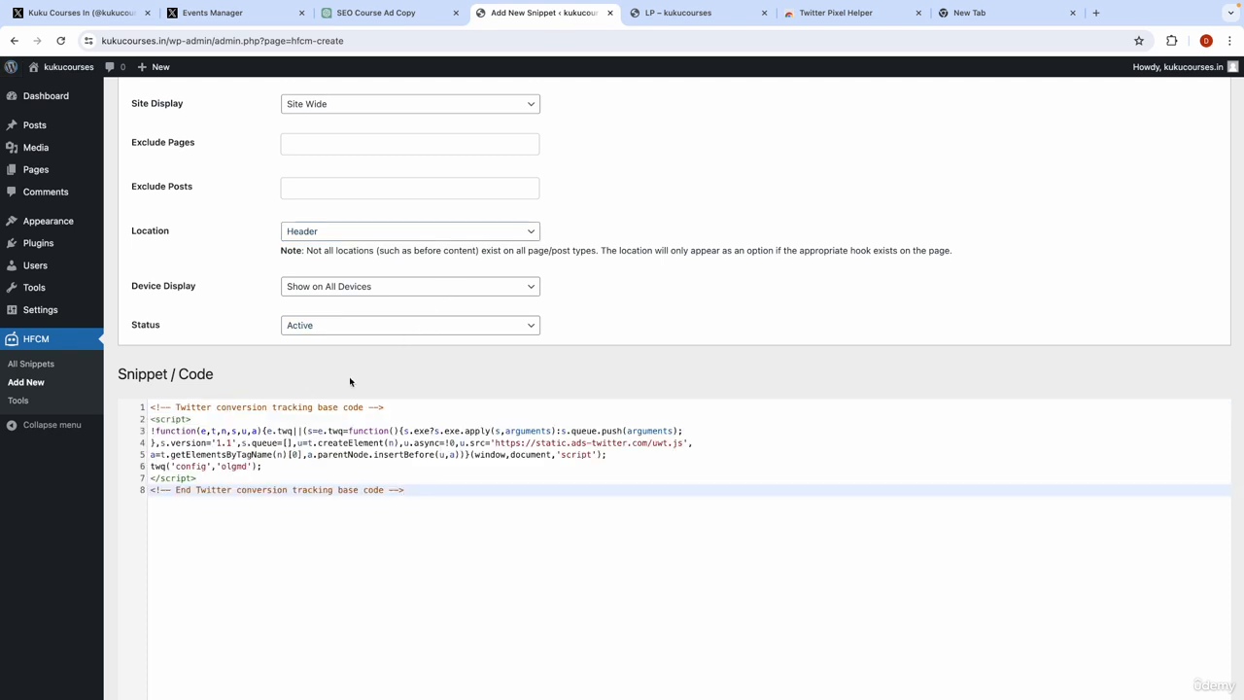
scroll(360, 386, down, 2)
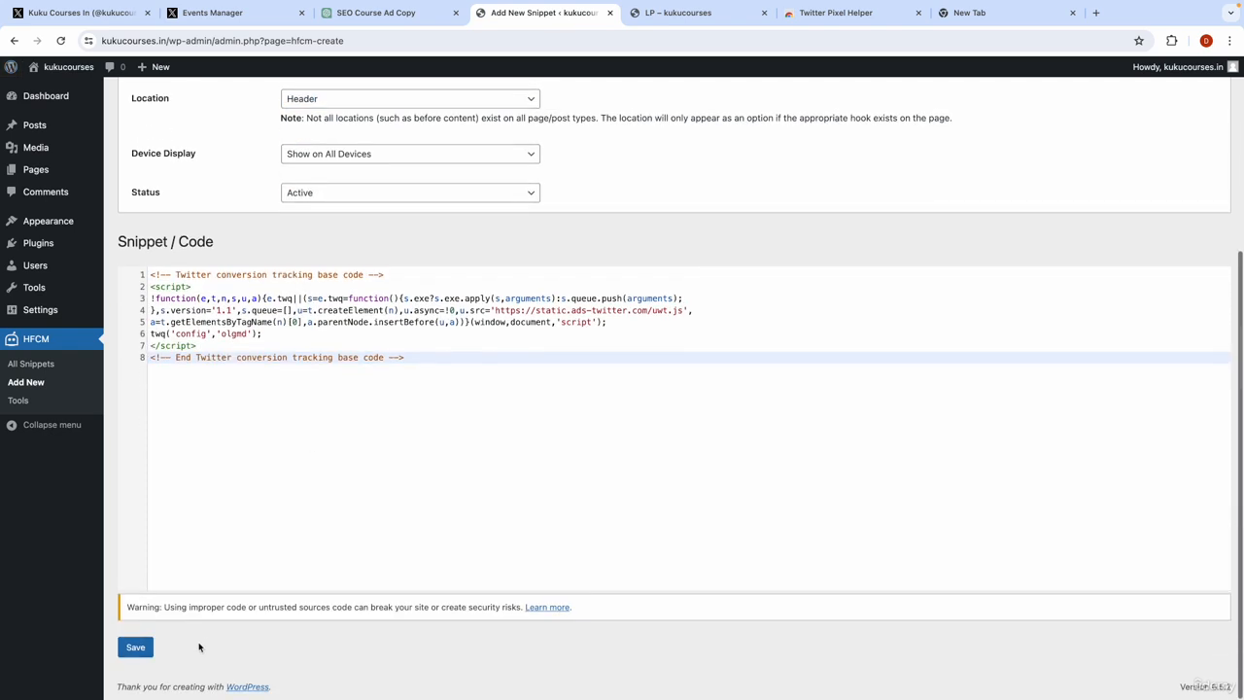
click(136, 648)
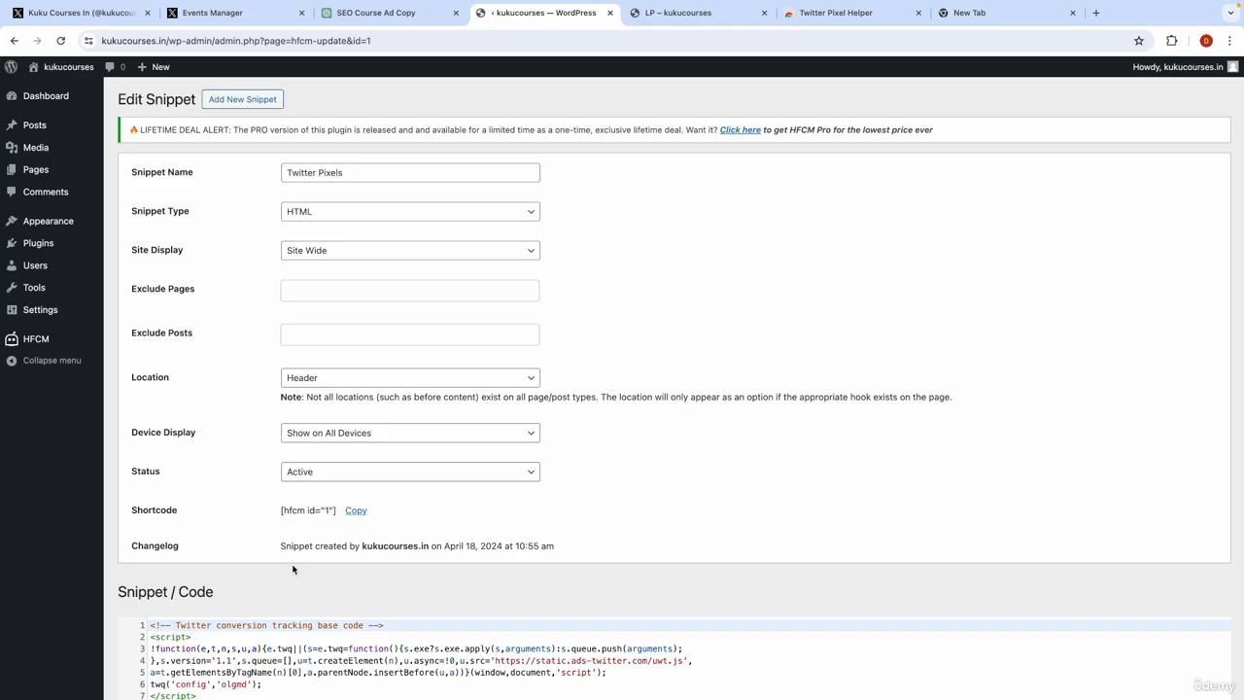
scroll(293, 570, down, 5)
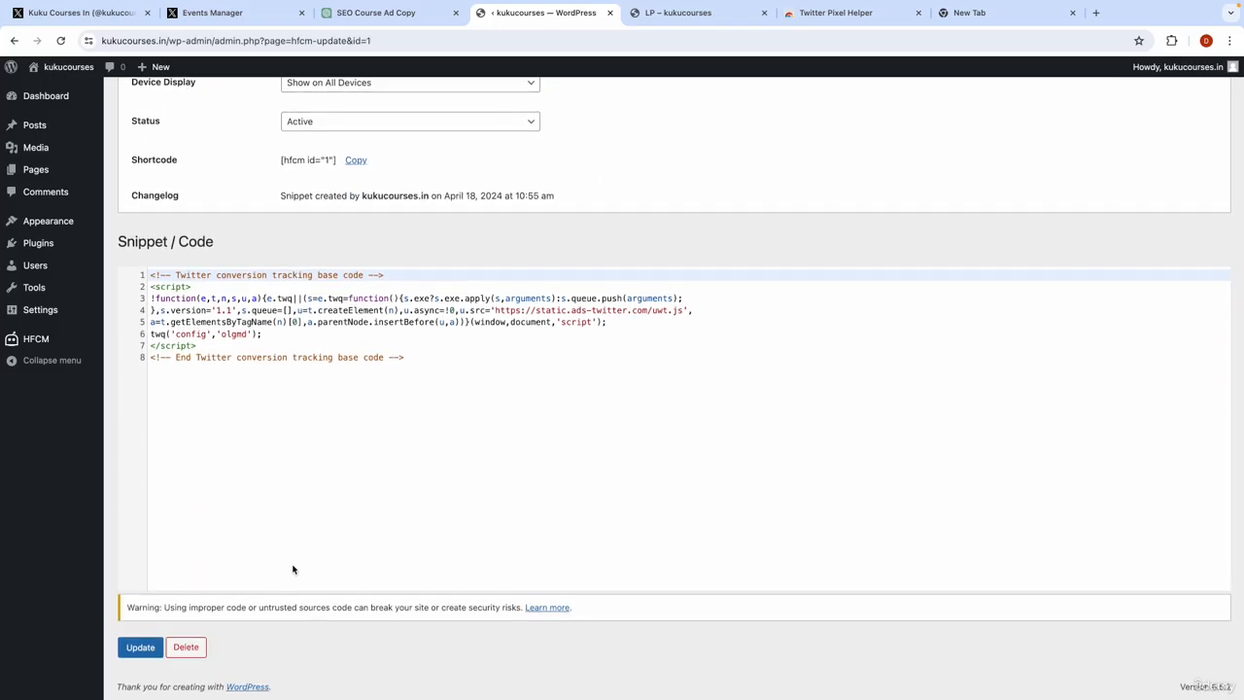
scroll(293, 569, up, 4)
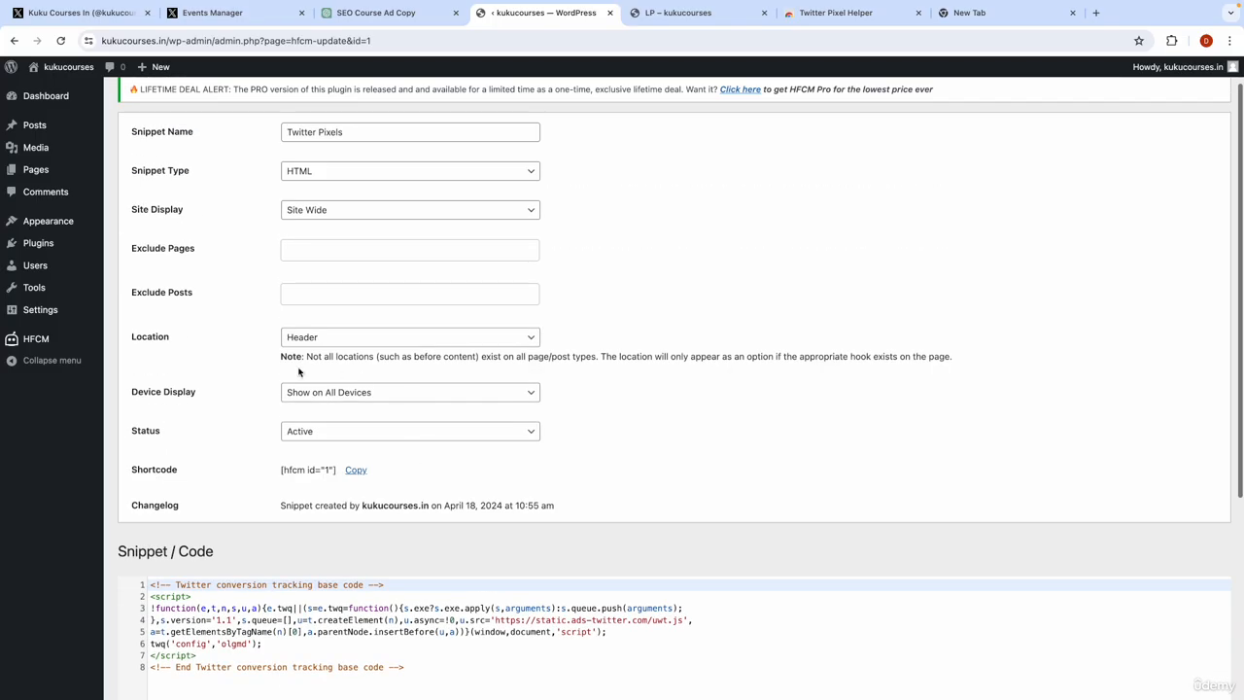
scroll(194, 338, up, 1)
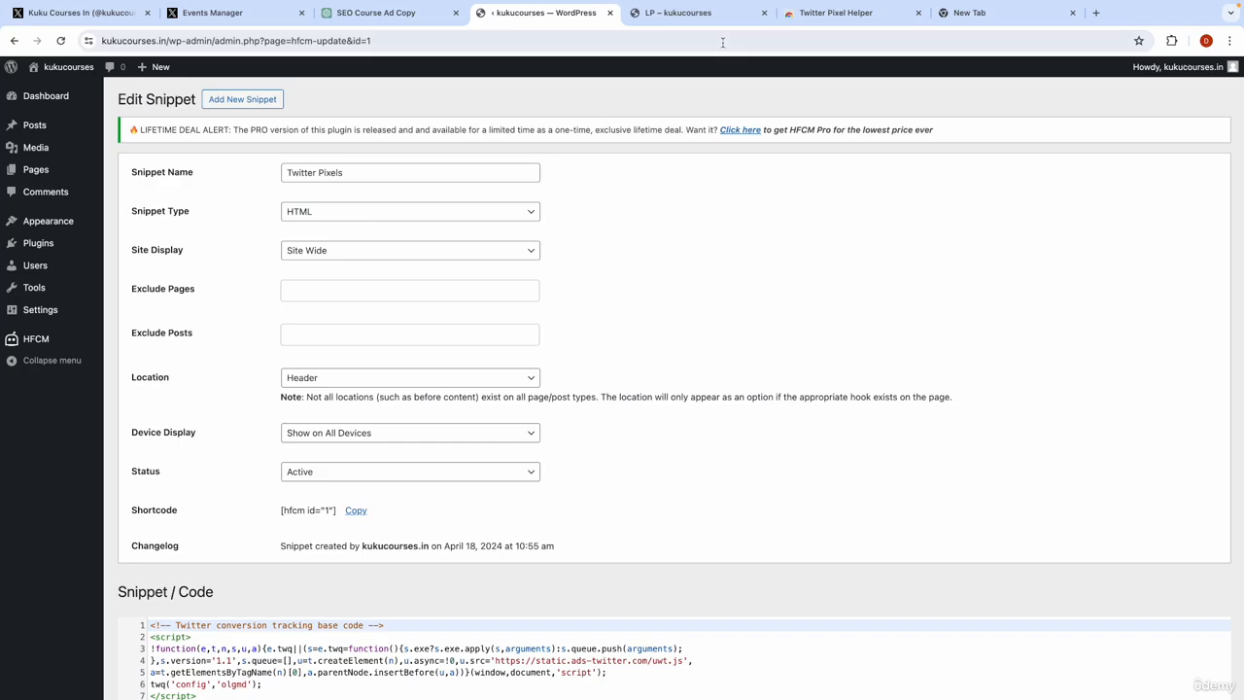
- Return to the WordPress pages list and open the kukucourses.in home page in a new tab
click(705, 14)
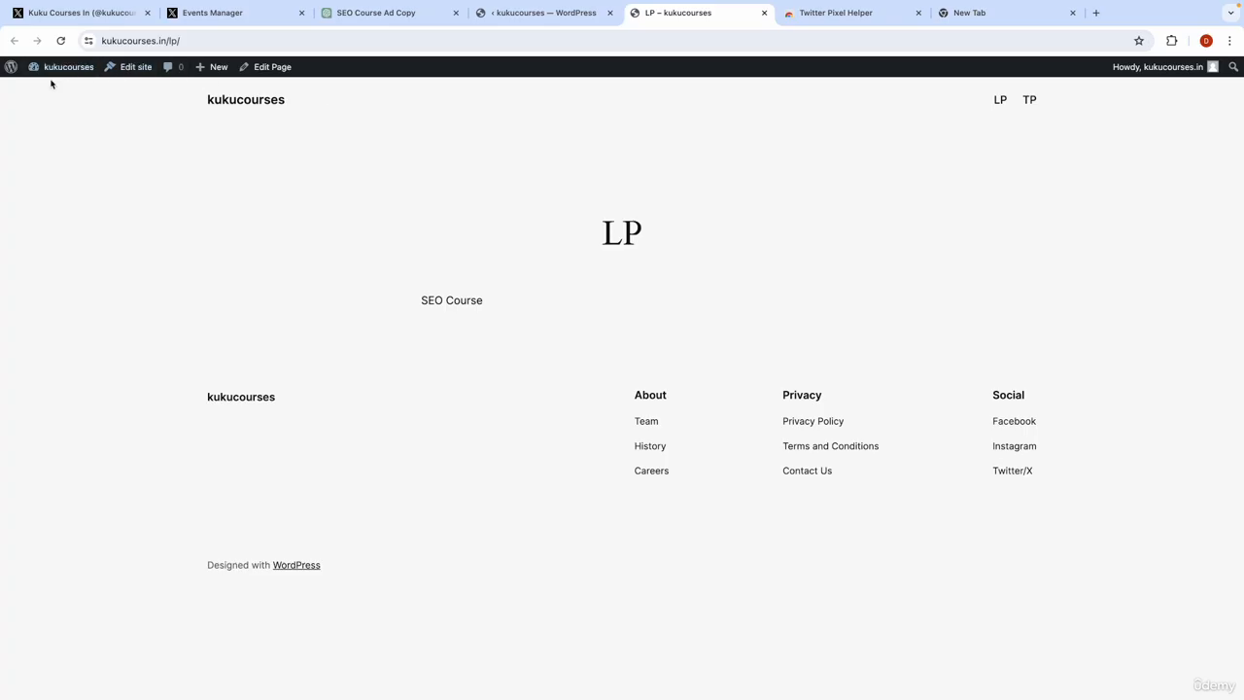
click(572, 14)
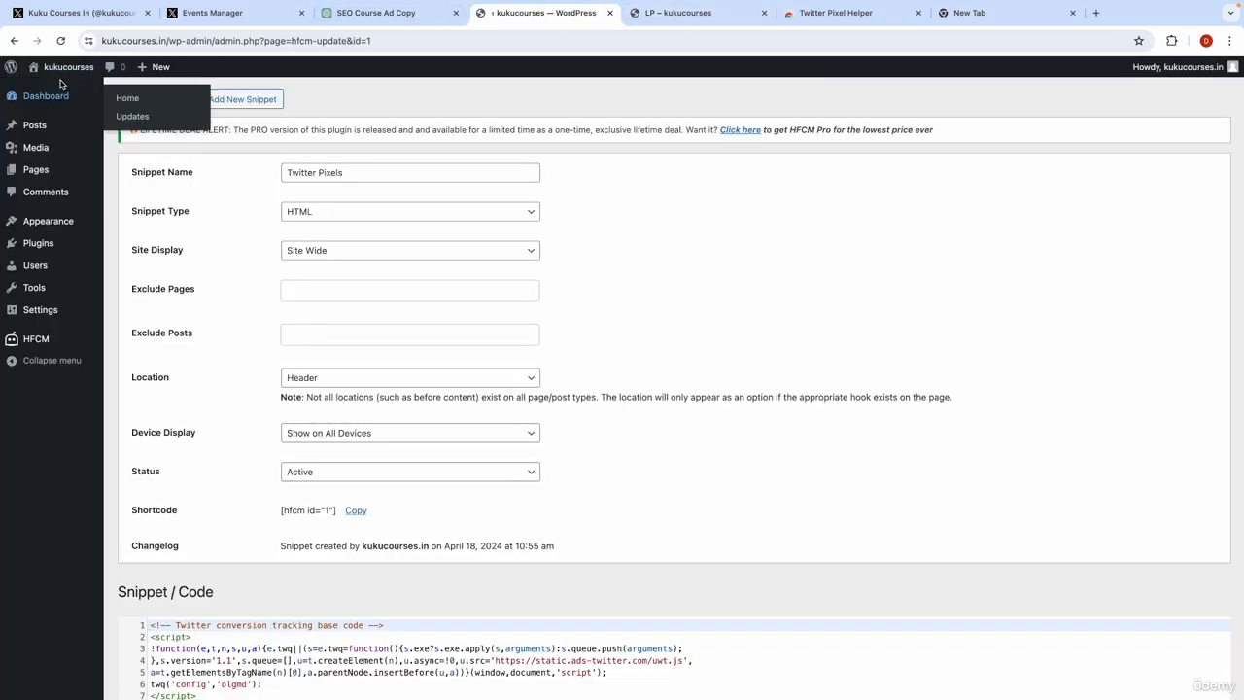
mouse_move(62, 72)
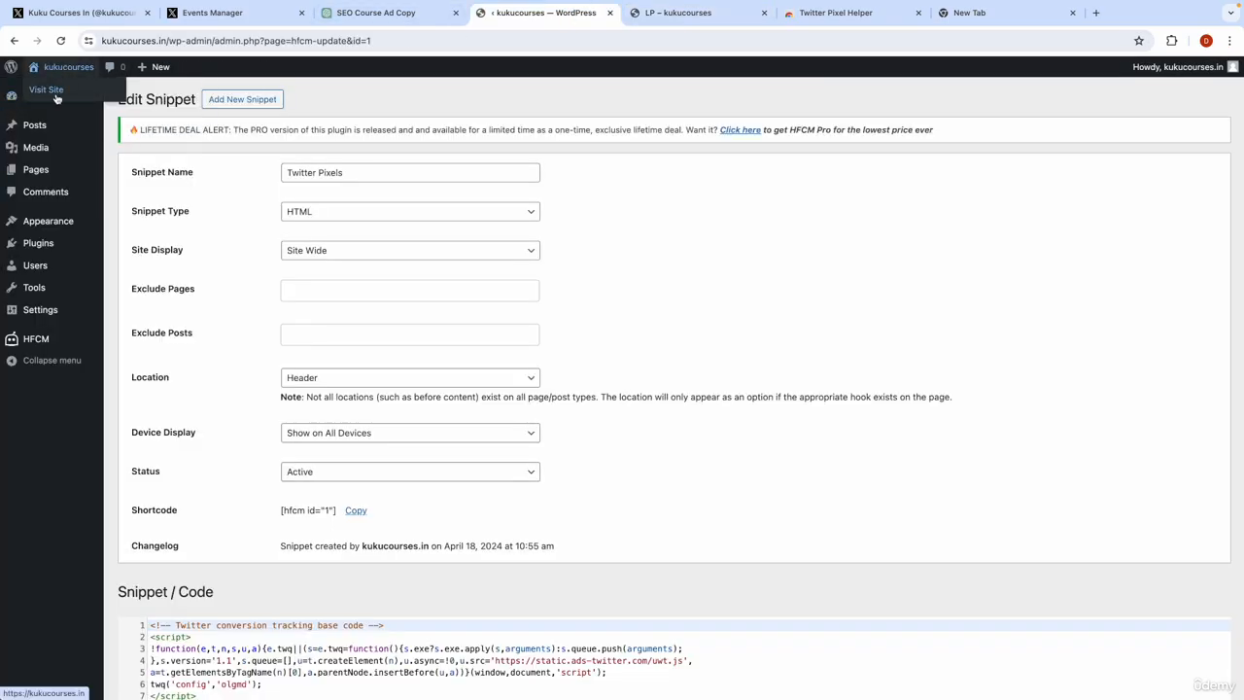
click(136, 171)
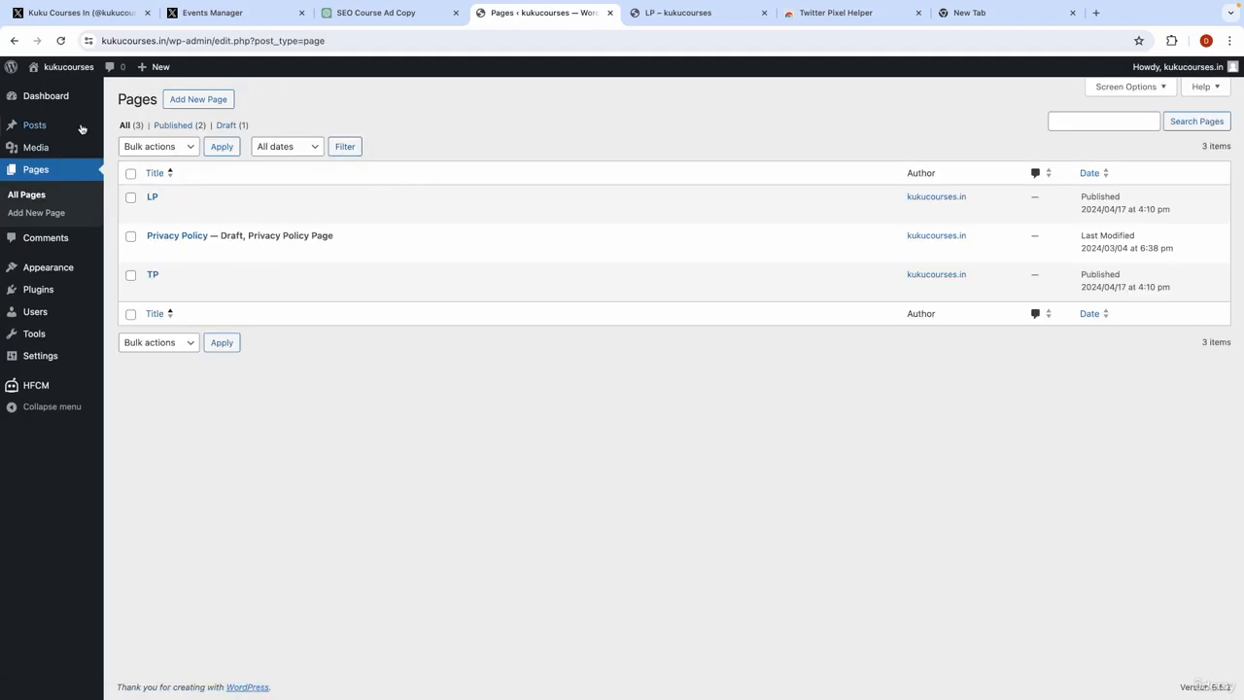
mouse_move(64, 70)
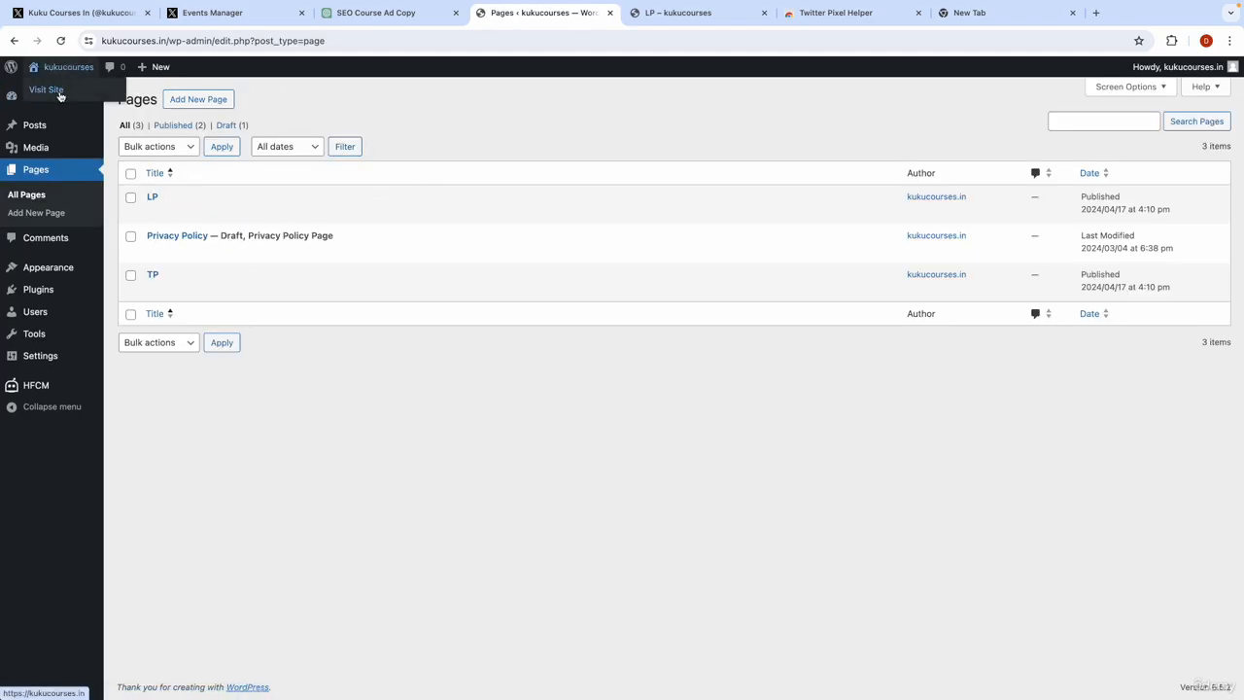
right_click(59, 95)
click(107, 100)
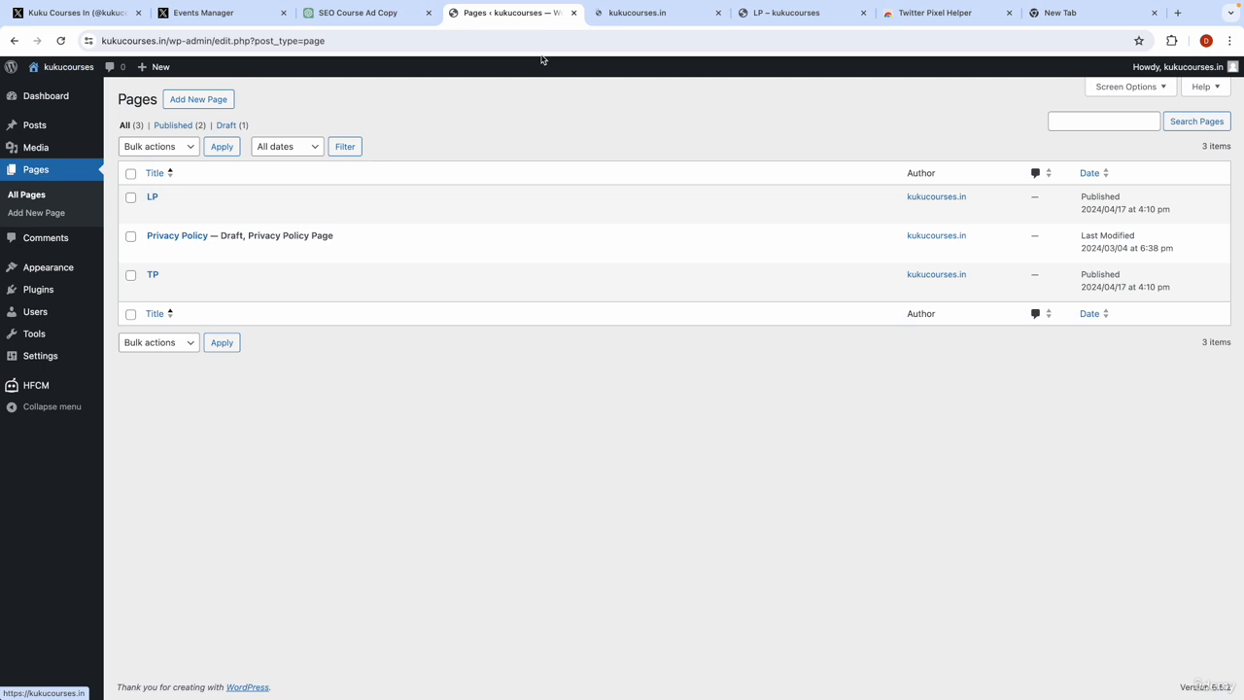
click(630, 14)
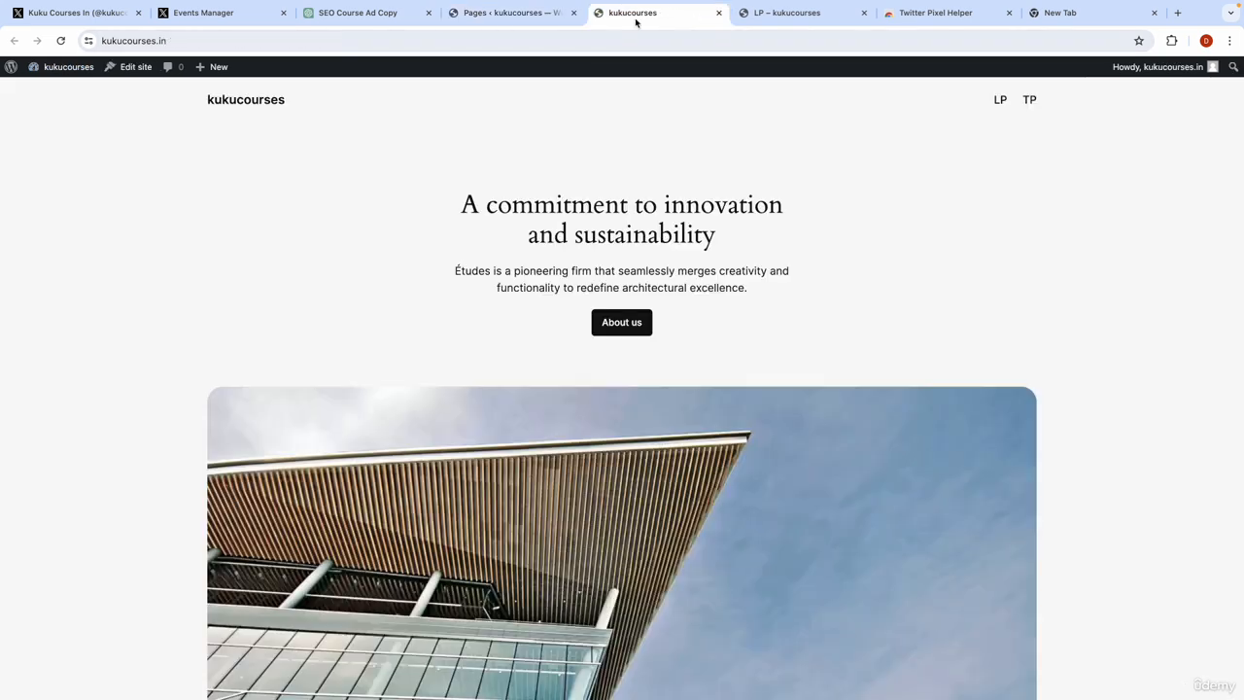
- Check the kukucourses.in home page for the installed pixel with Twitter Pixel Helper
click(1170, 42)
click(1085, 141)
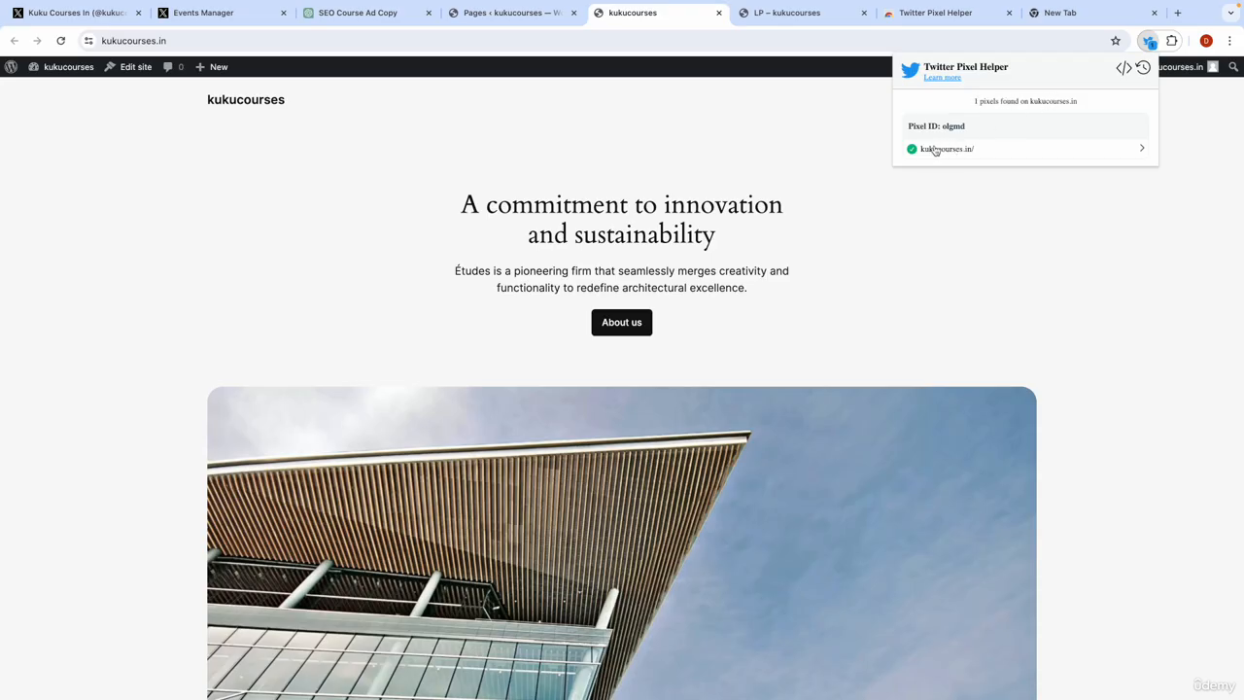
click(732, 175)
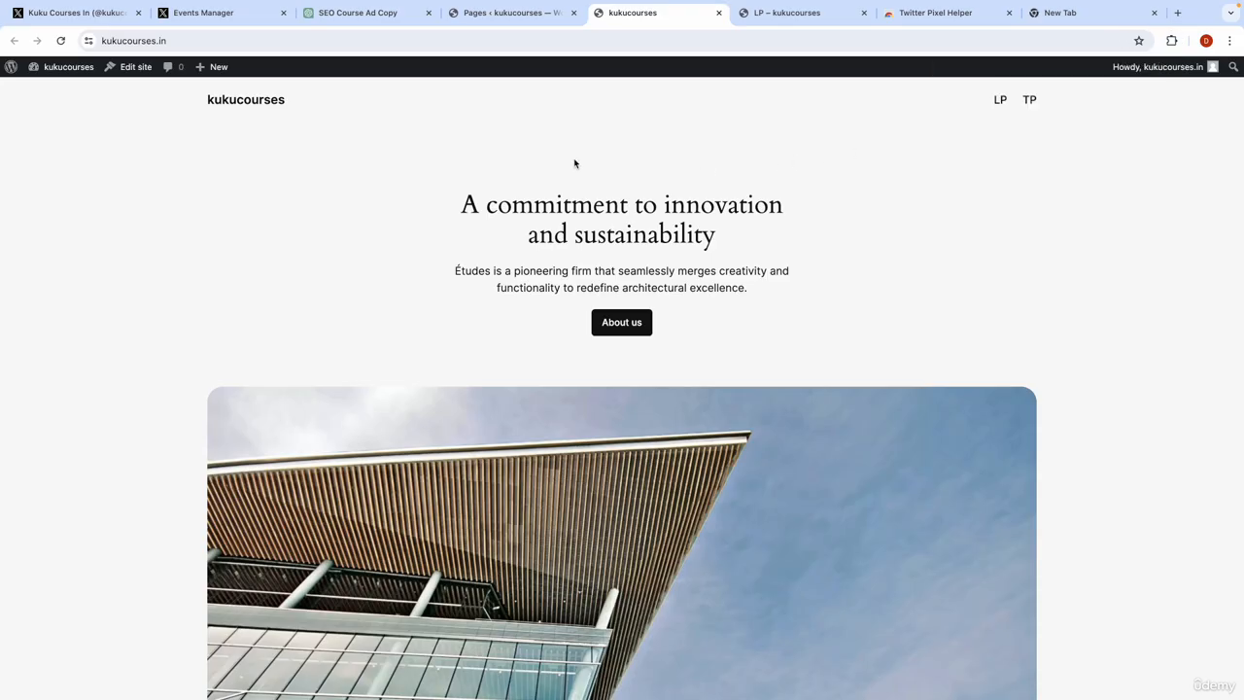
- Leave the pixel code installation in the Twitter Events Manager and review the pixel's event overview and the Keynote conversion slide
click(209, 15)
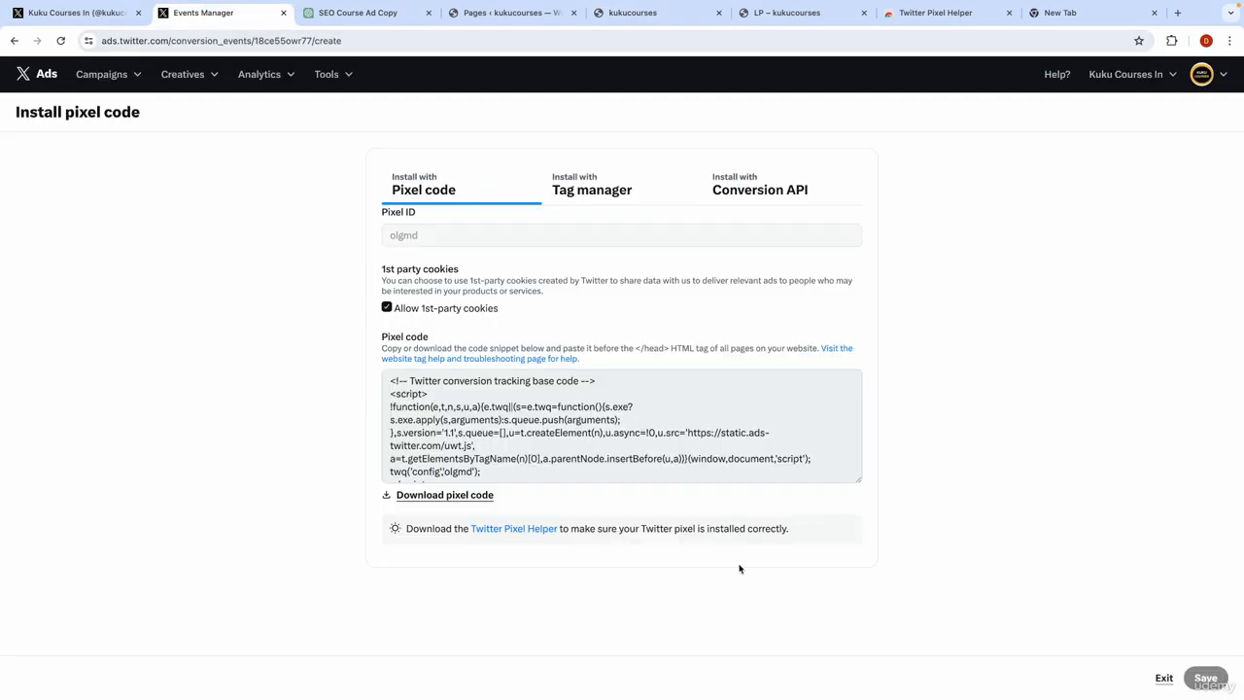
click(1163, 679)
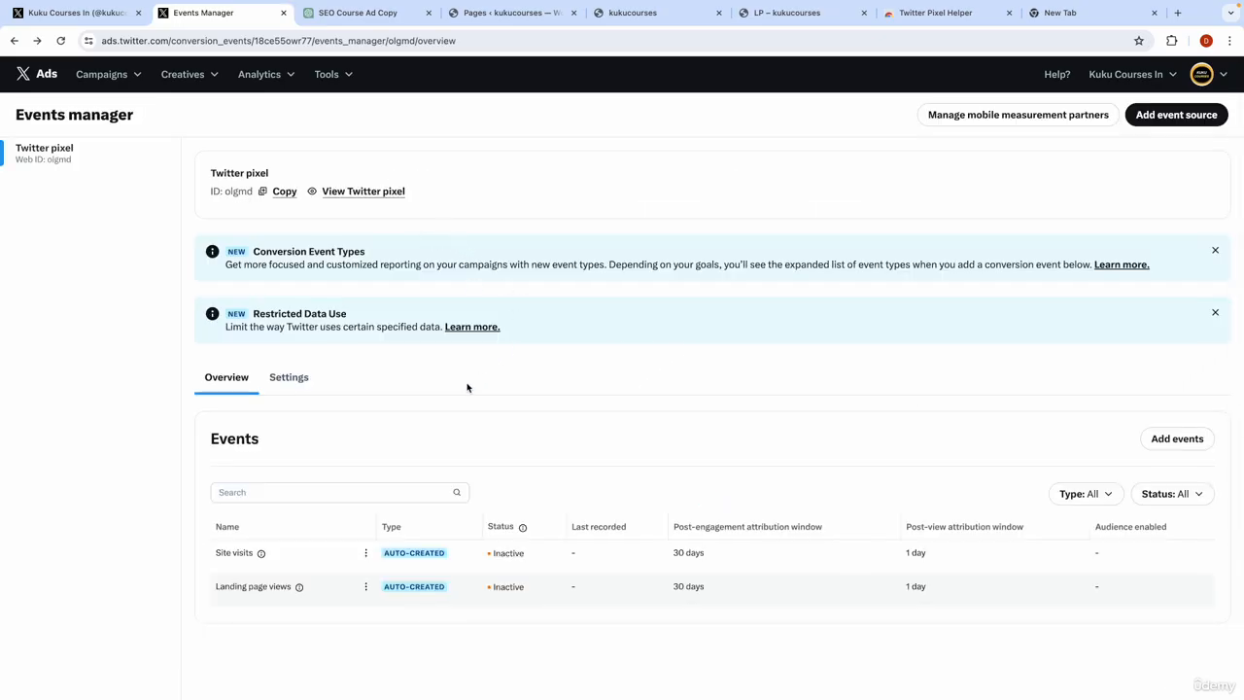
scroll(424, 422, down, 2)
scroll(425, 422, up, 2)
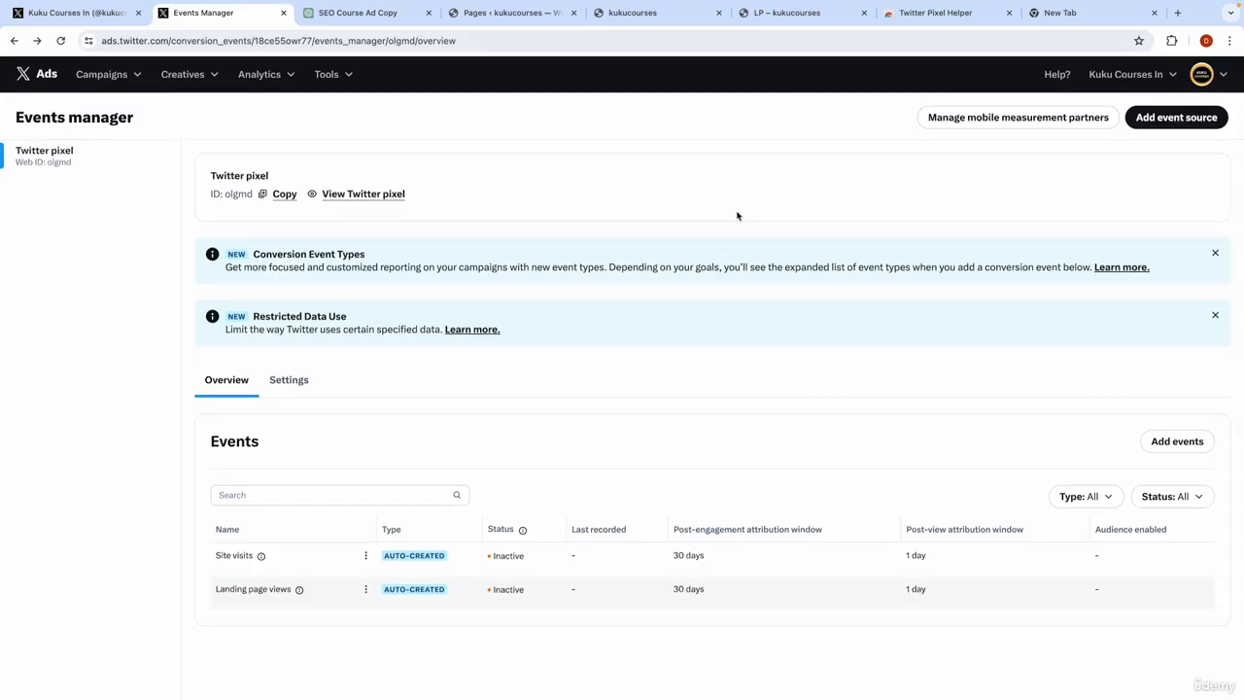
key(ctrl+Left)
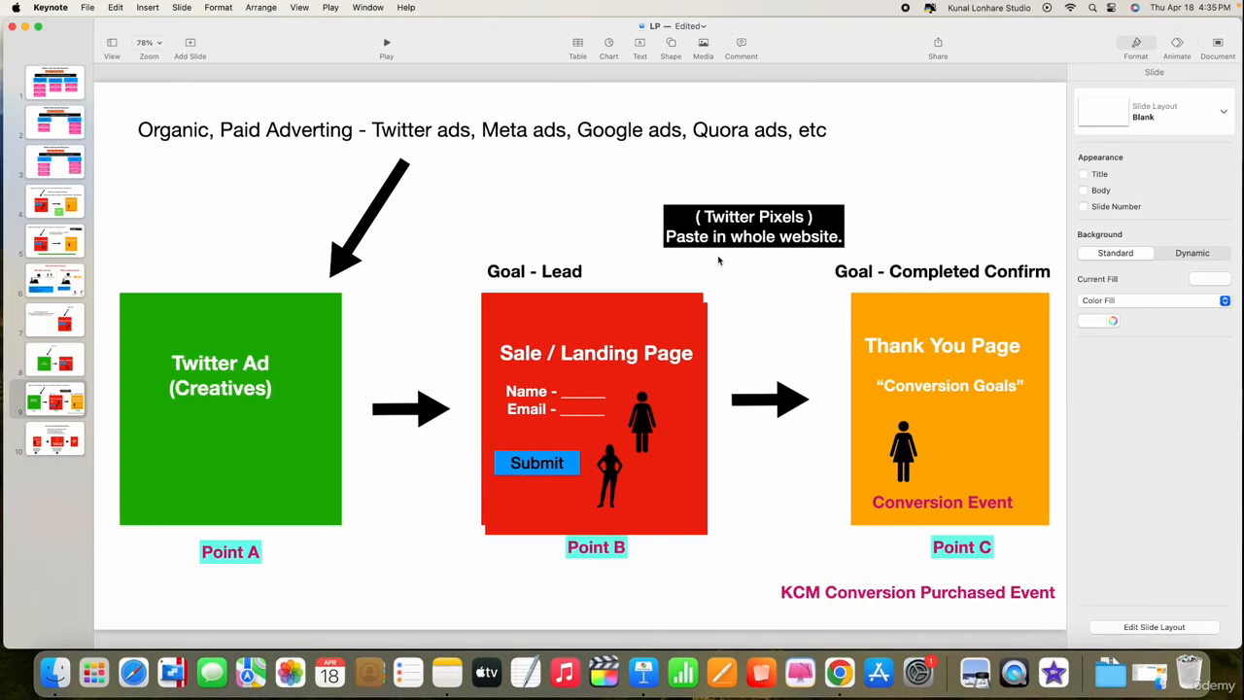
key(ctrl+Right)
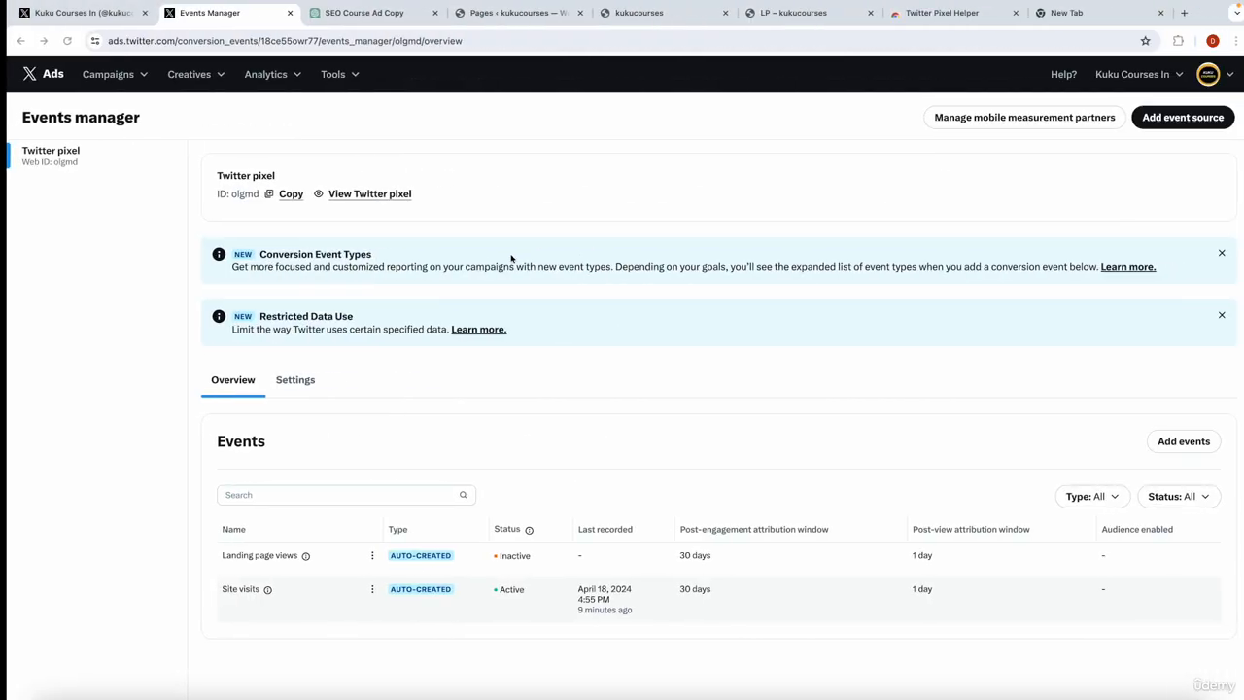
- Switch to PipelinePRO and open the settings of the Demo Teaching Funnel
click(533, 13)
key(ctrl+Right)
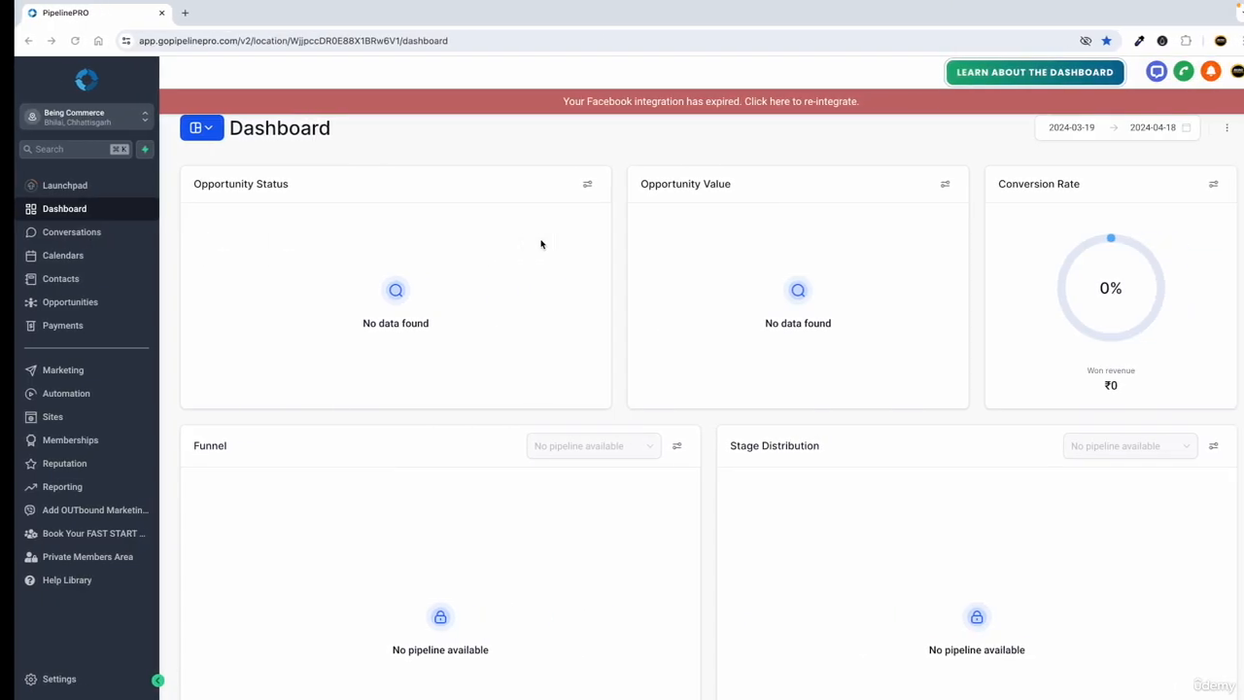
click(43, 423)
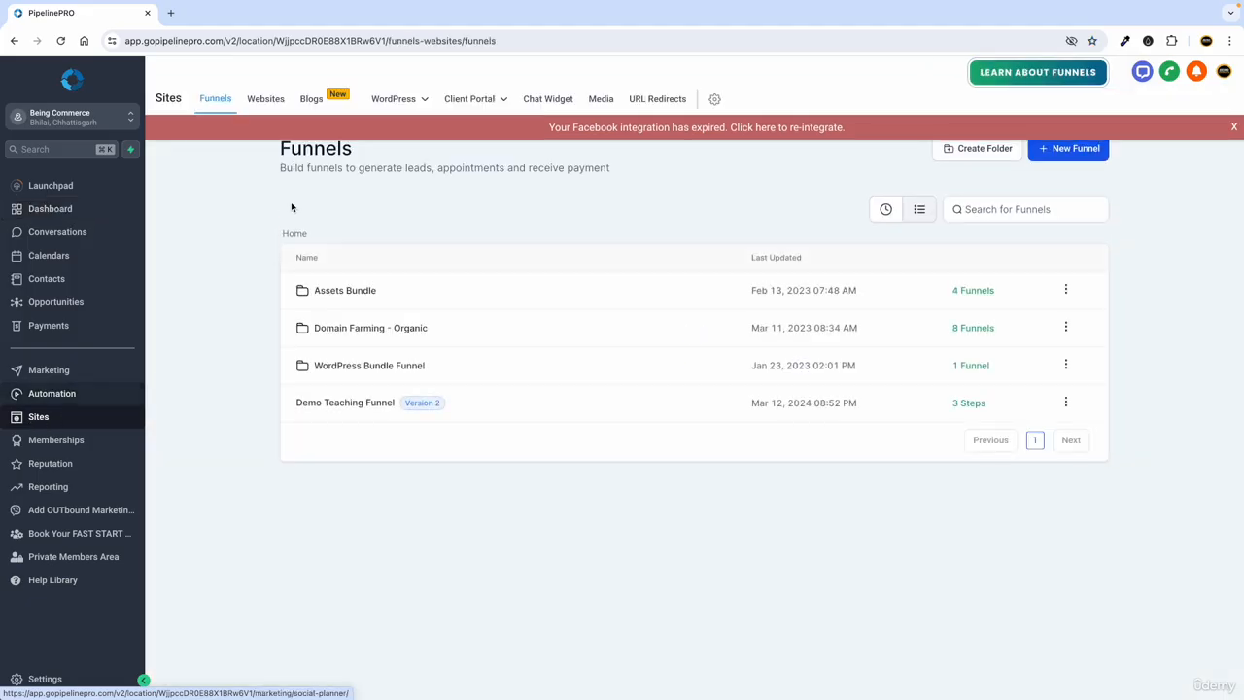
click(327, 401)
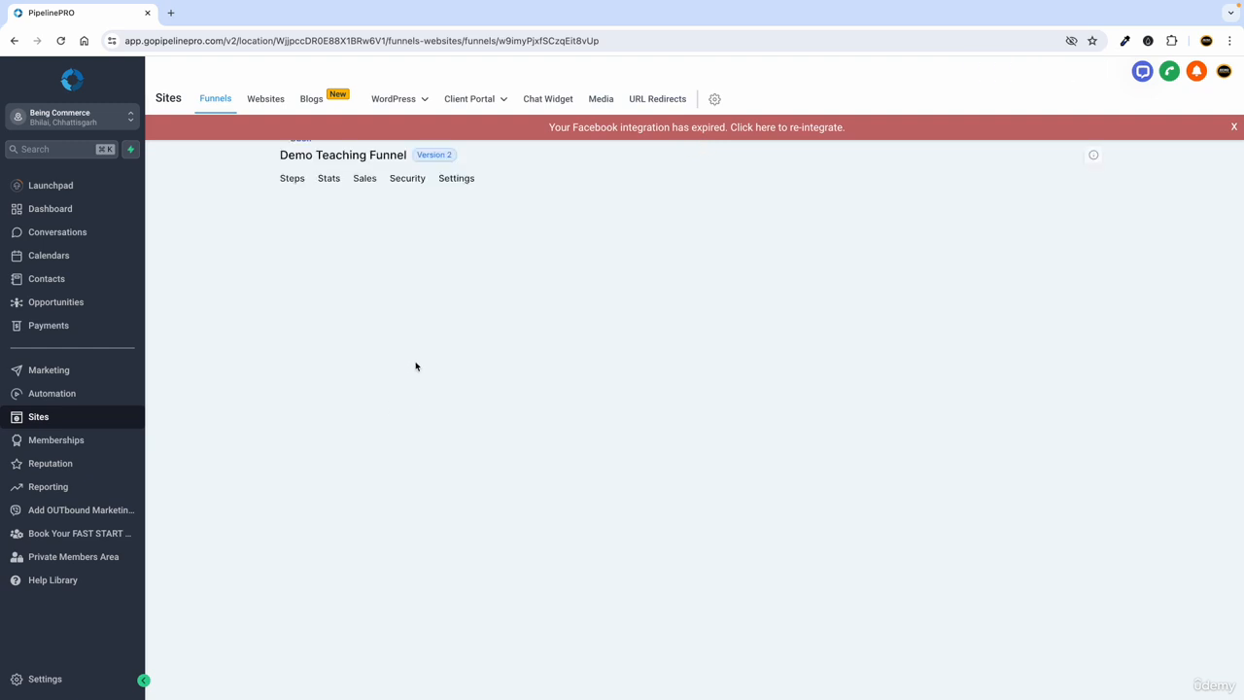
click(455, 177)
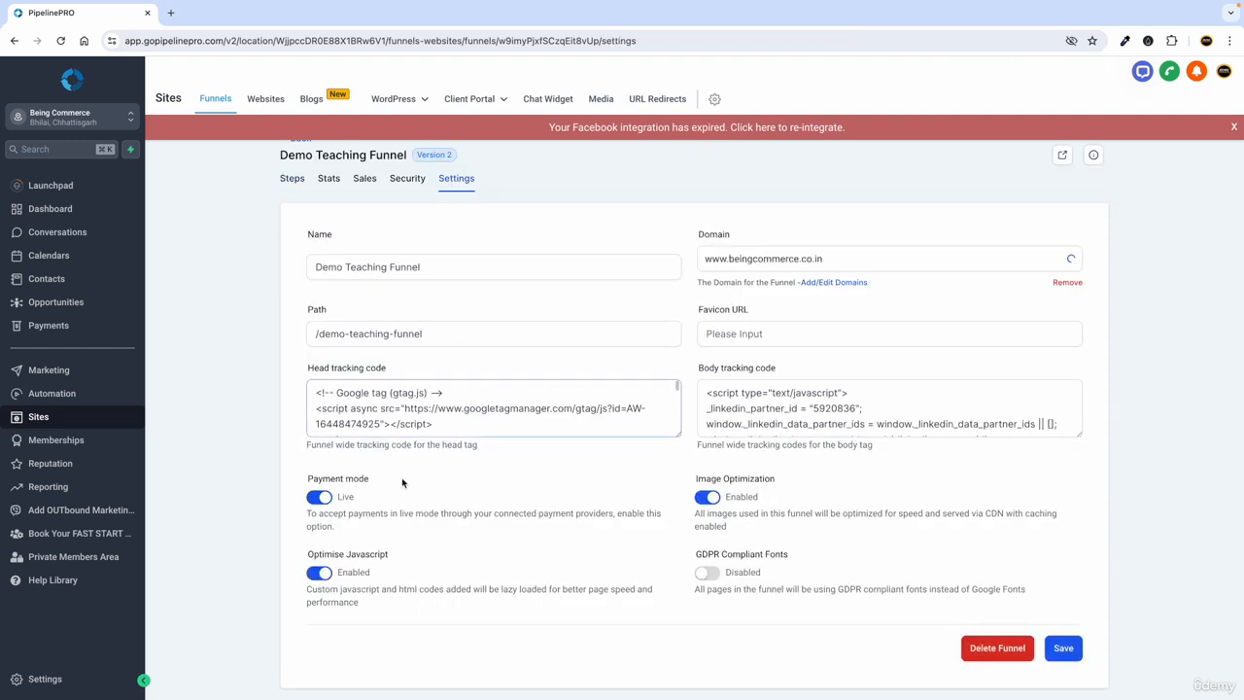
- Paste the Twitter conversion tracking base code below the Pinterest tag in the Demo Teaching Funnel's head tracking code
scroll(438, 457, down, 1)
drag(678, 409, 677, 608)
scroll(527, 514, down, 5)
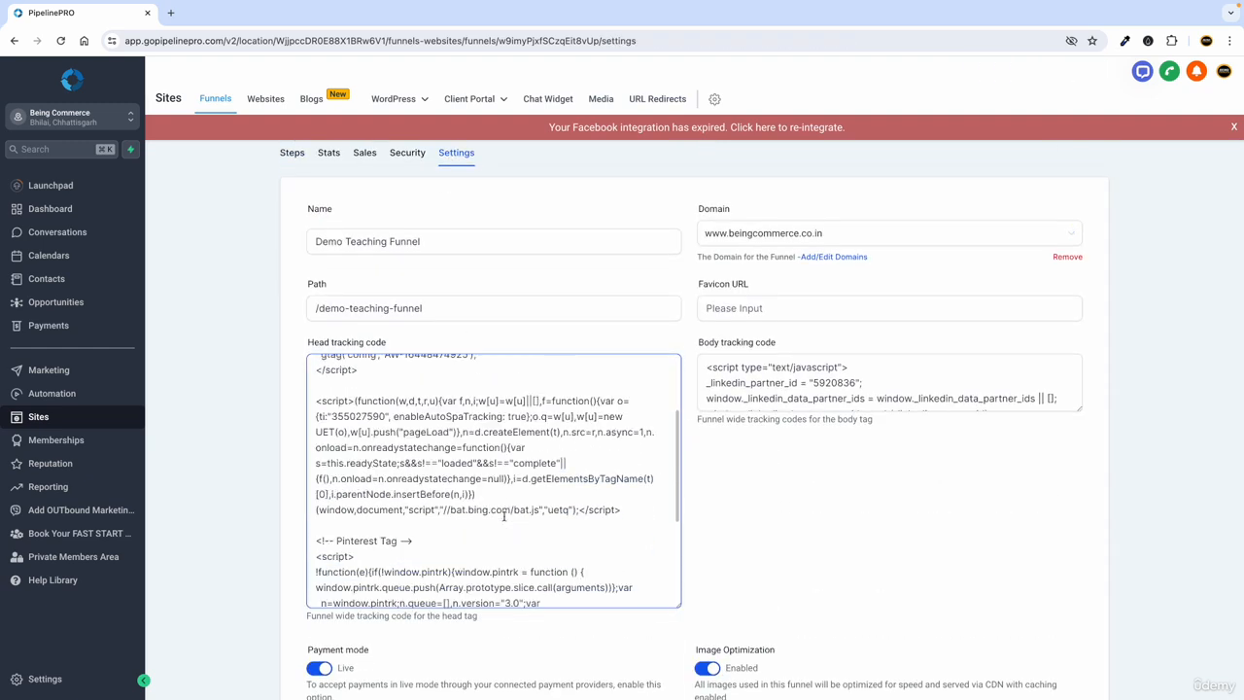
click(468, 581)
click(450, 594)
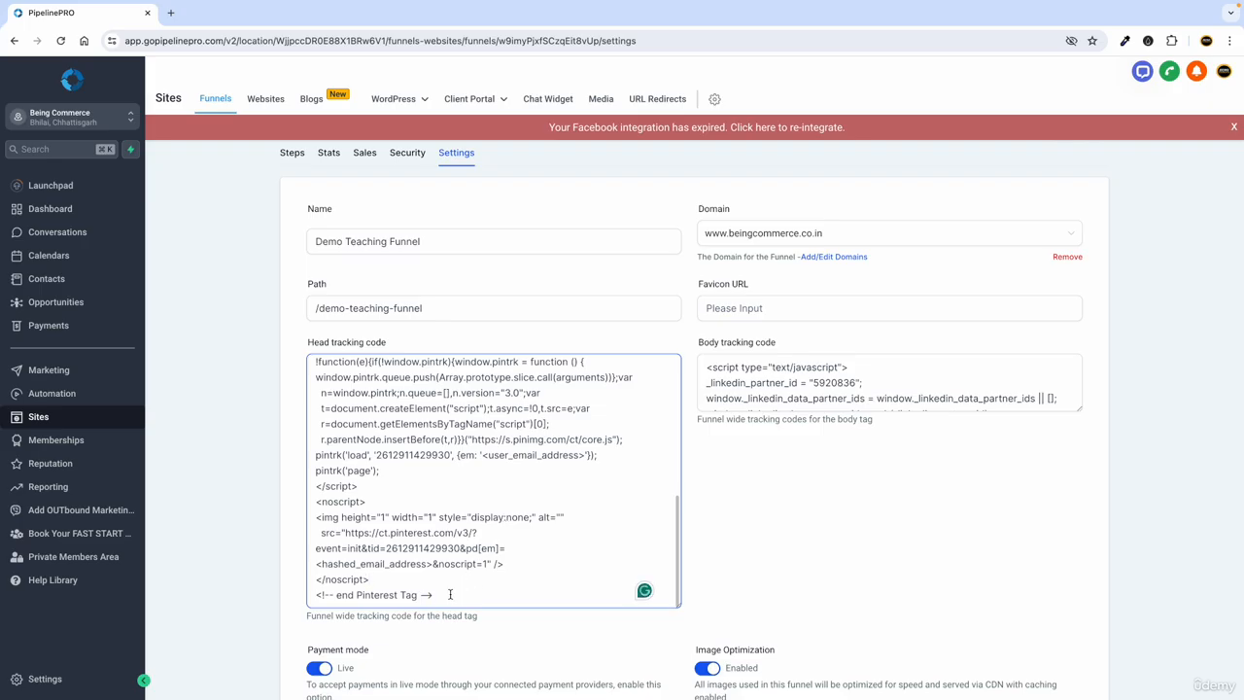
key(Return)
key(Return)
text(<!-- Twitter conversion tracking base code --> <script> !function(e,t,n,s,u,a){e.twq||(s=e.twq=function(){s.exe?s.exe.apply(s,arguments):s.queue.push(arguments); },s.version='1.1',s.queue=[],u=t.createElement(n),u.async=!0,u.src='https://static.ads-twitter.com/uwt.js', a=t.getElementsByTagName(n)[0],a.parentNode.insertBefore(u,a))}(window,document,'script'); twq('config','olgmd'); </script> <!-- End Twitter conversion tracking base code -->)
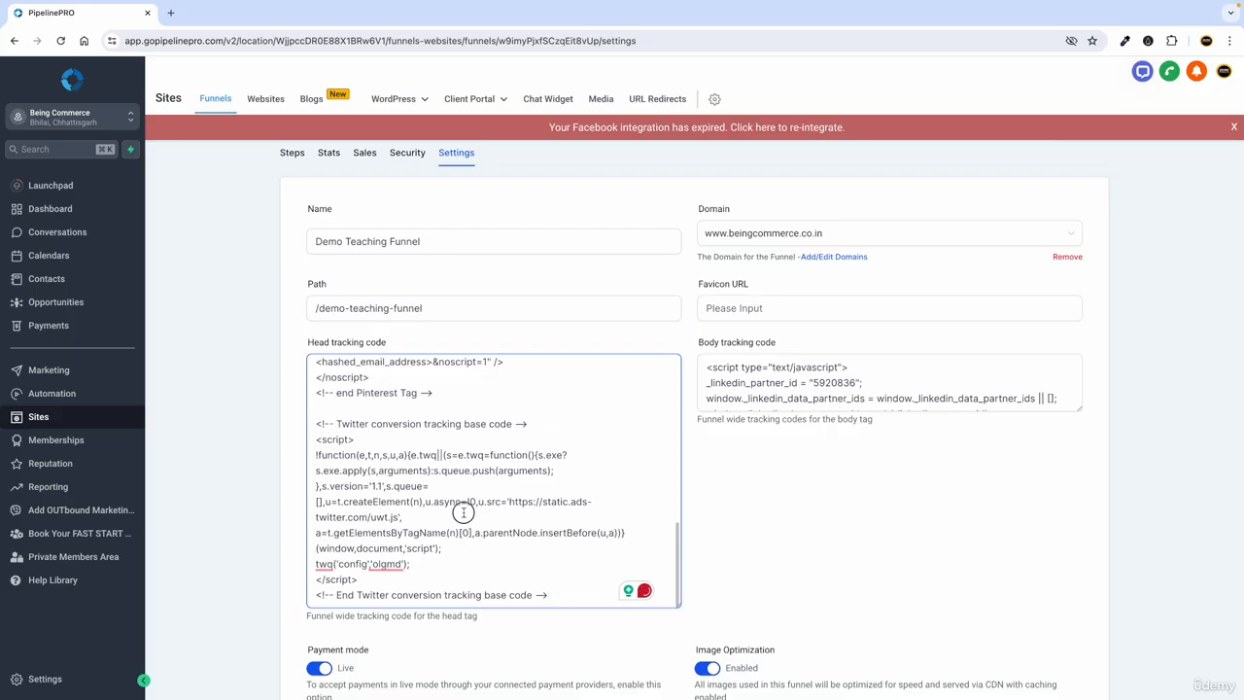
- Copy the Twitter base code block and delete it from the funnel's head tracking code
drag(547, 591, 302, 429)
key(ctrl+c)
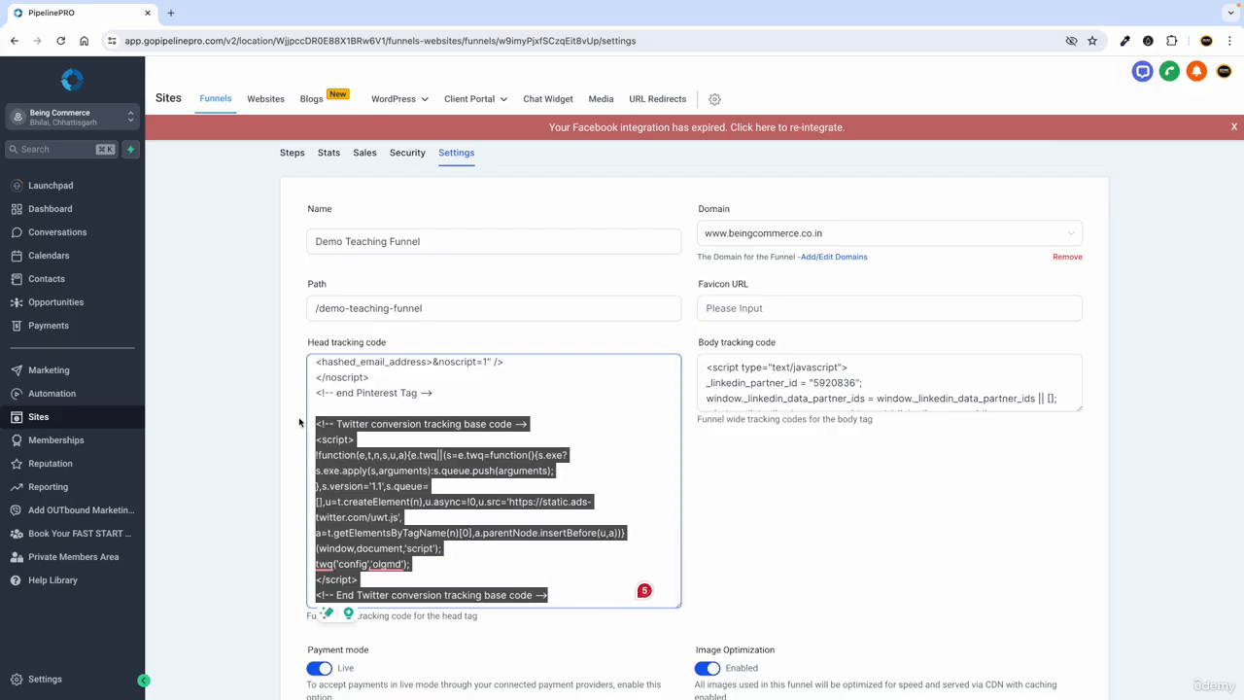
scroll(961, 437, down, 3)
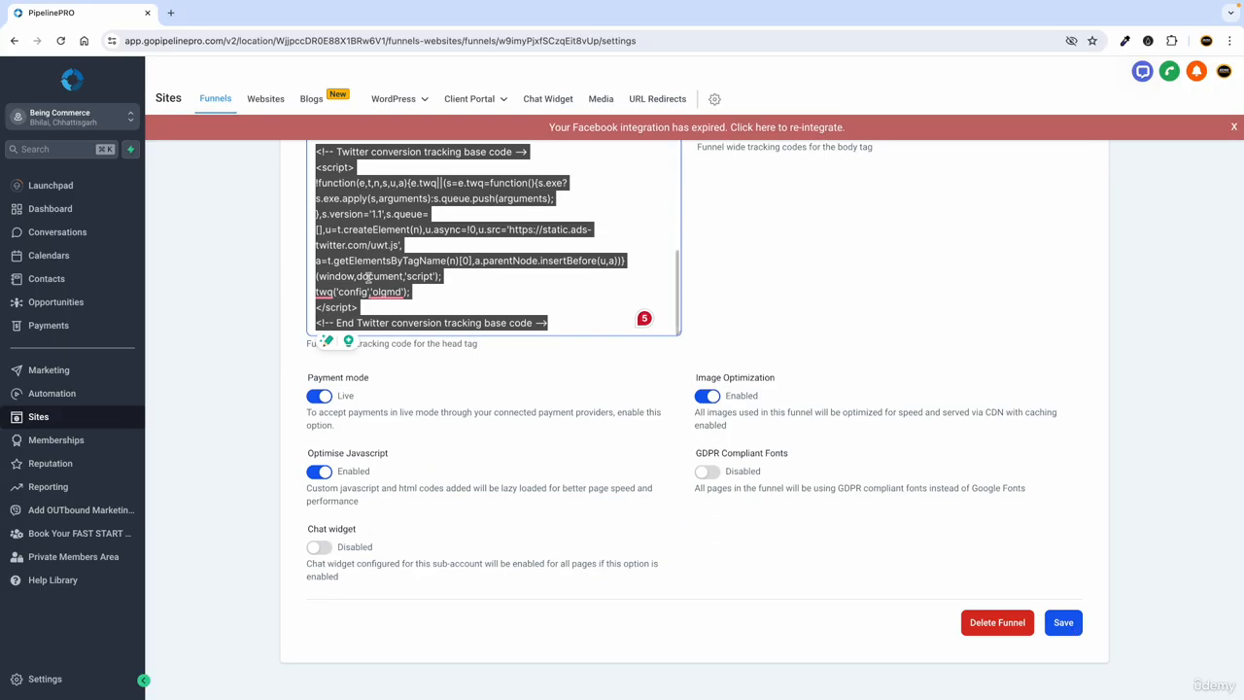
key(BackSpace)
- Open the settings of the All in One Offer website in PipelinePRO
click(265, 99)
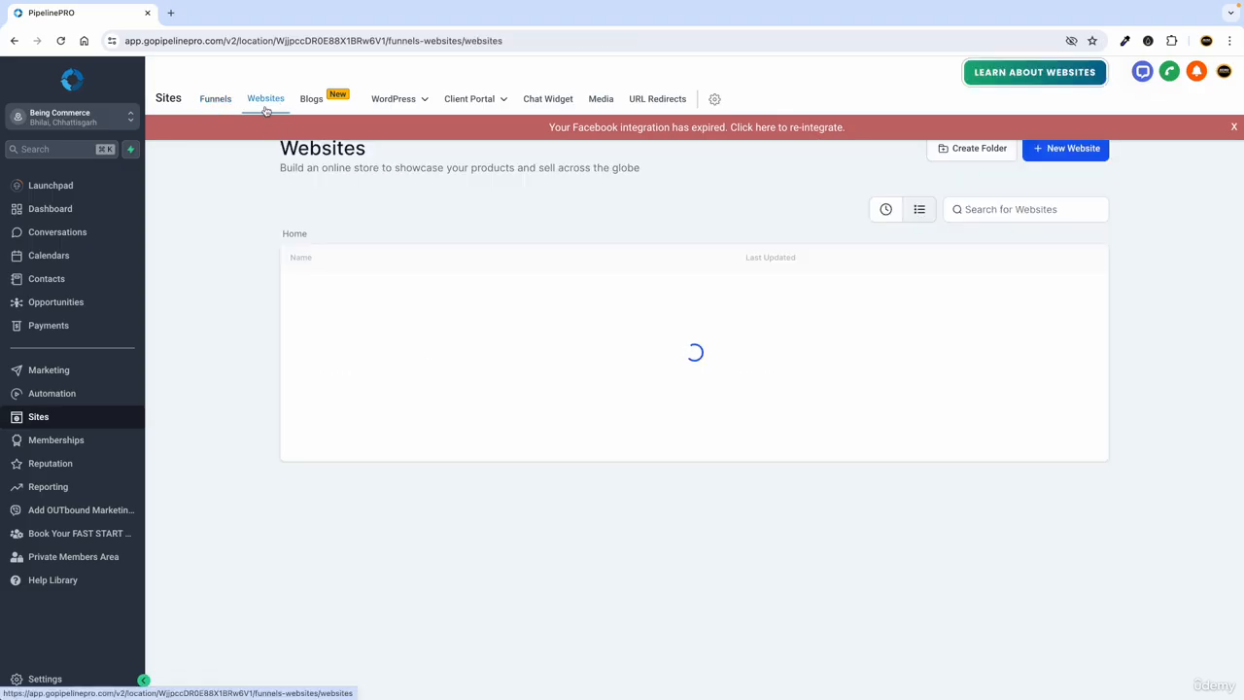
scroll(248, 449, down, 1)
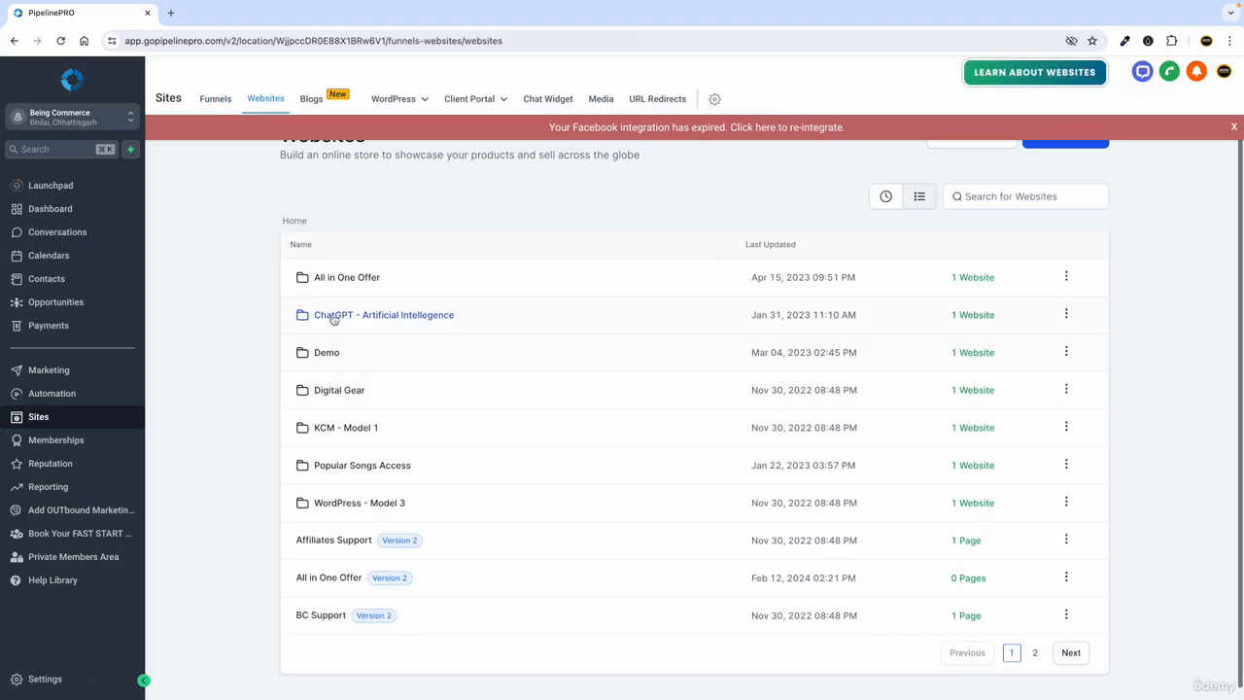
click(328, 581)
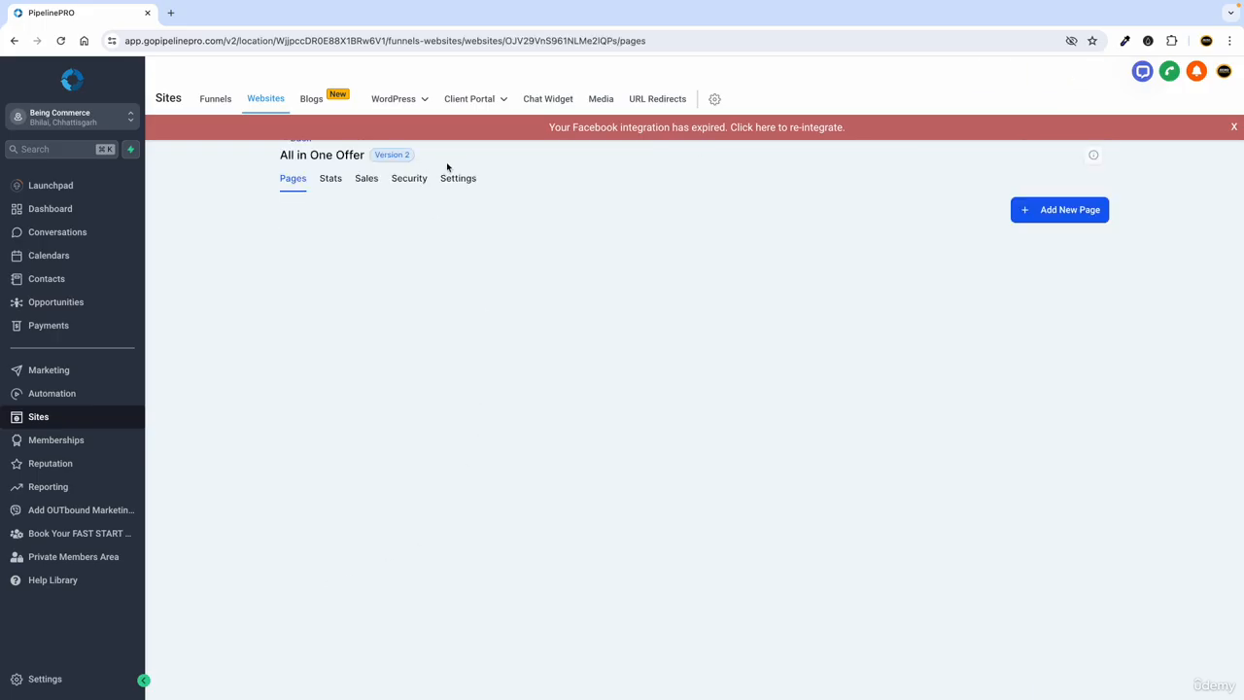
click(458, 179)
scroll(525, 389, down, 1)
- Paste the Twitter base code into the All in One Offer website's head tracking code, and clear it again
click(505, 397)
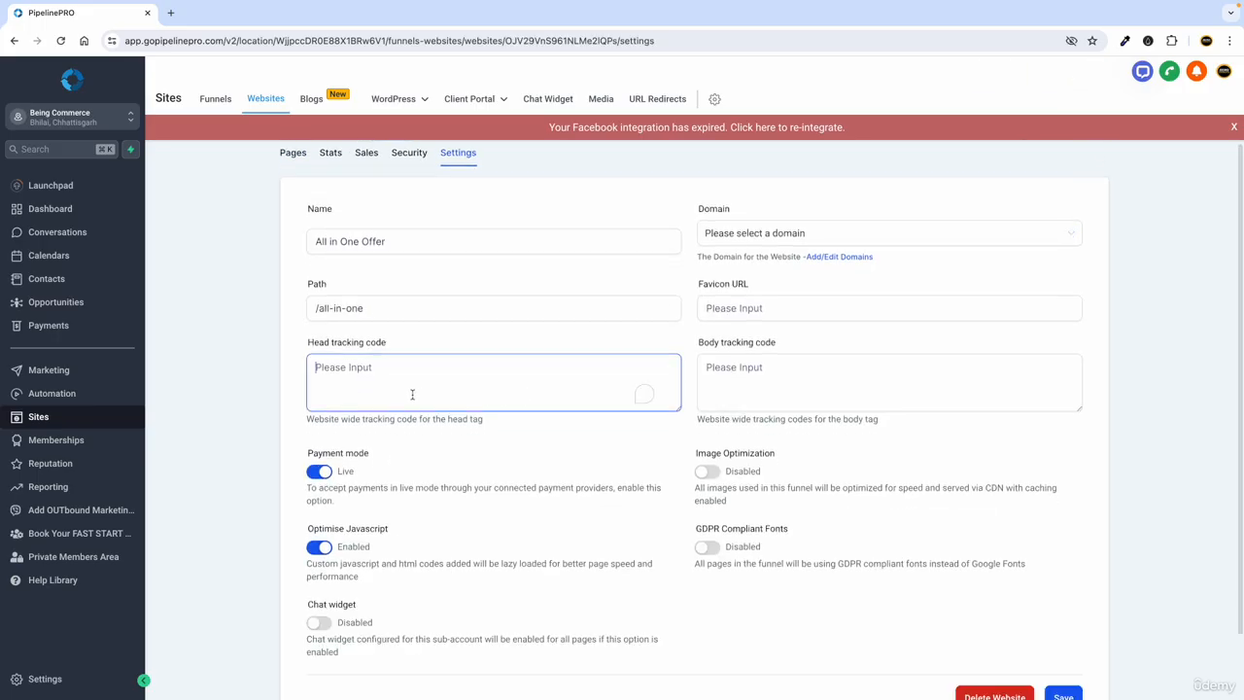
key(ctrl+v)
scroll(750, 551, down, 1)
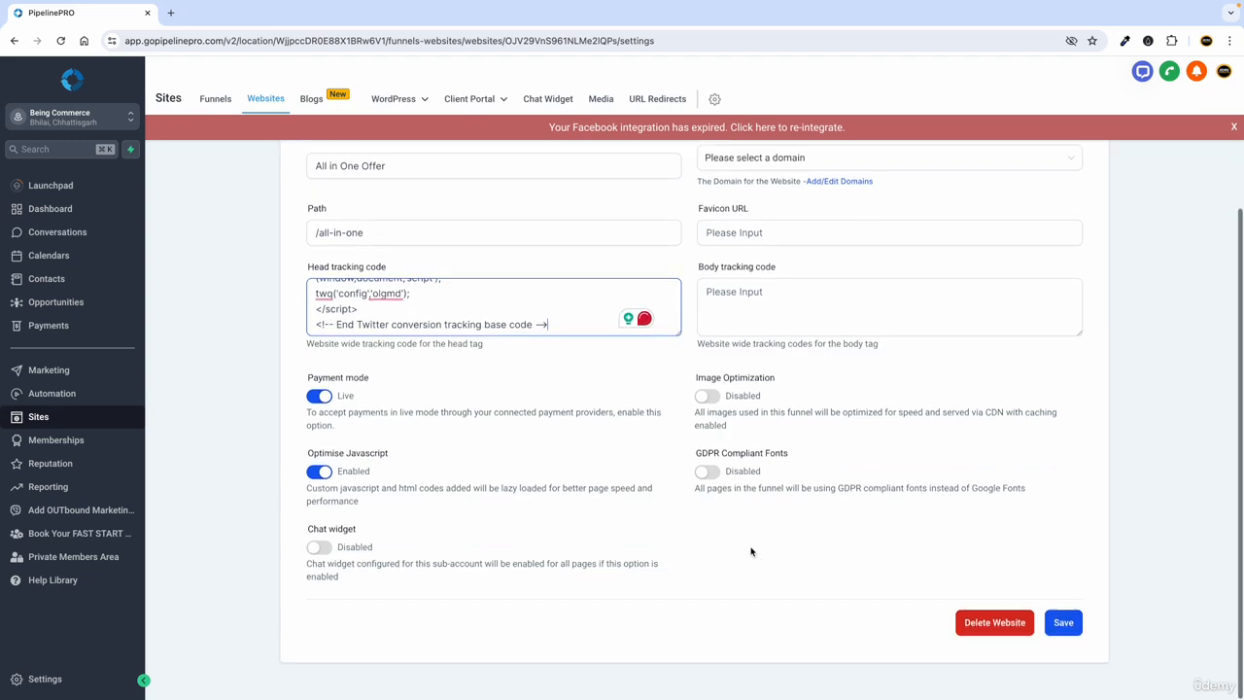
key(ctrl+a)
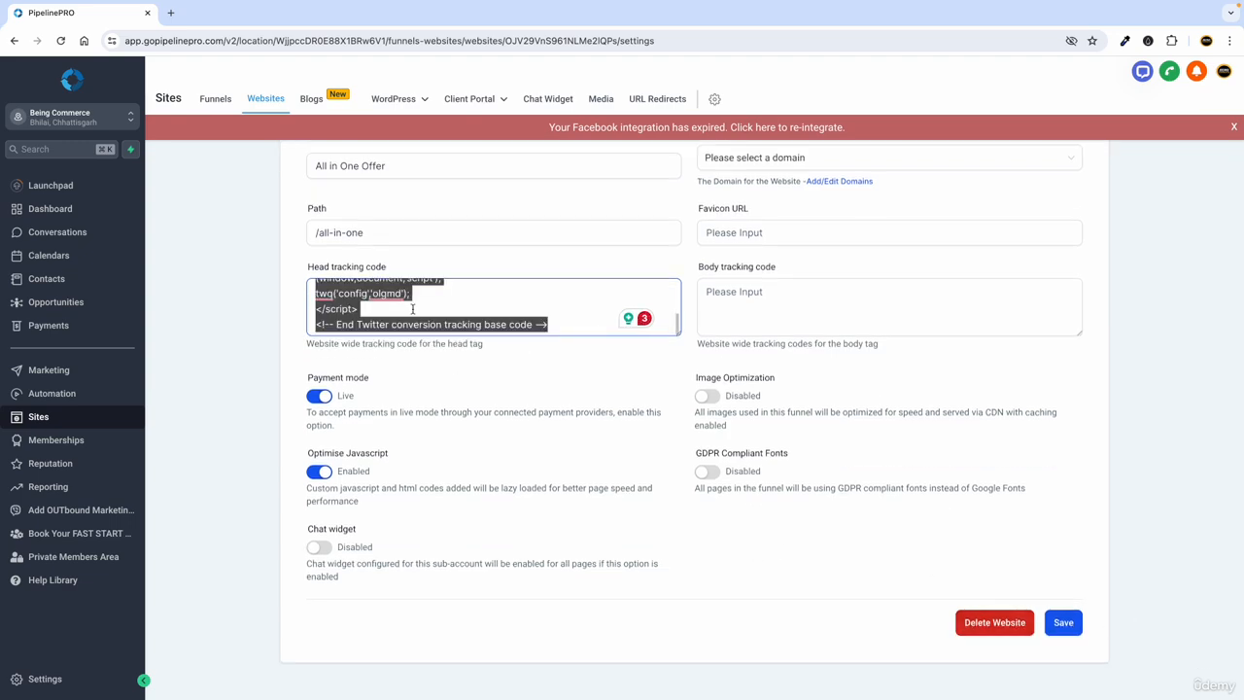
key(BackSpace)
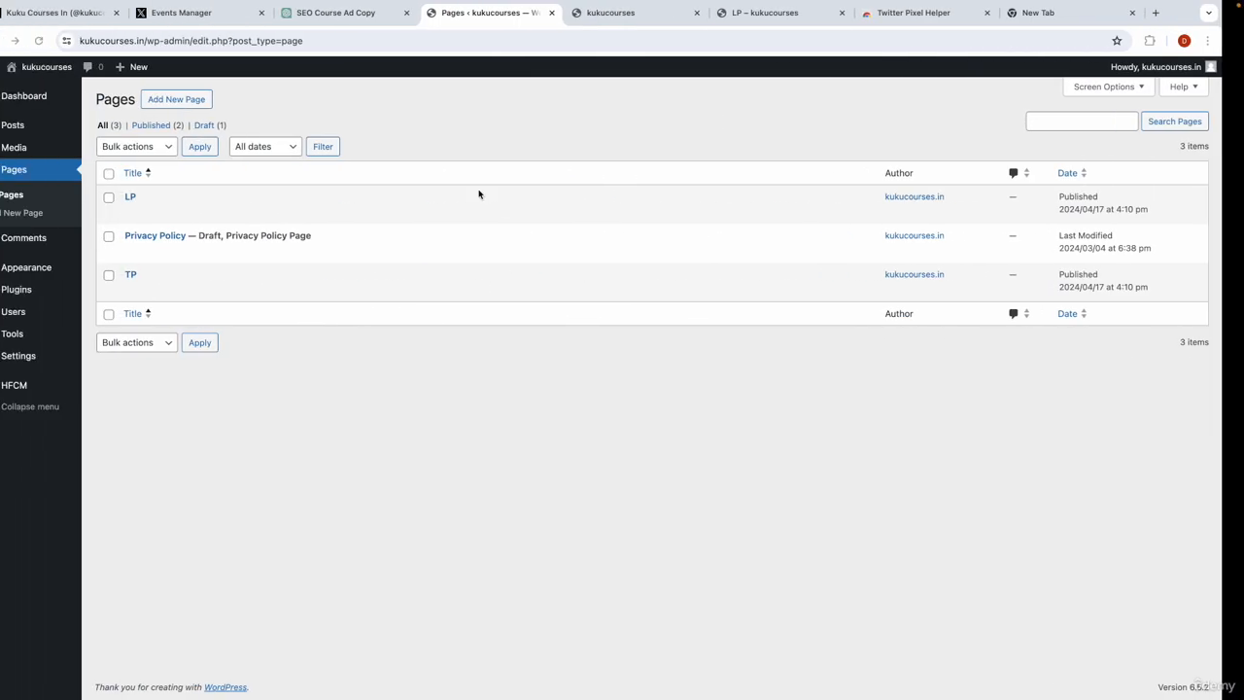
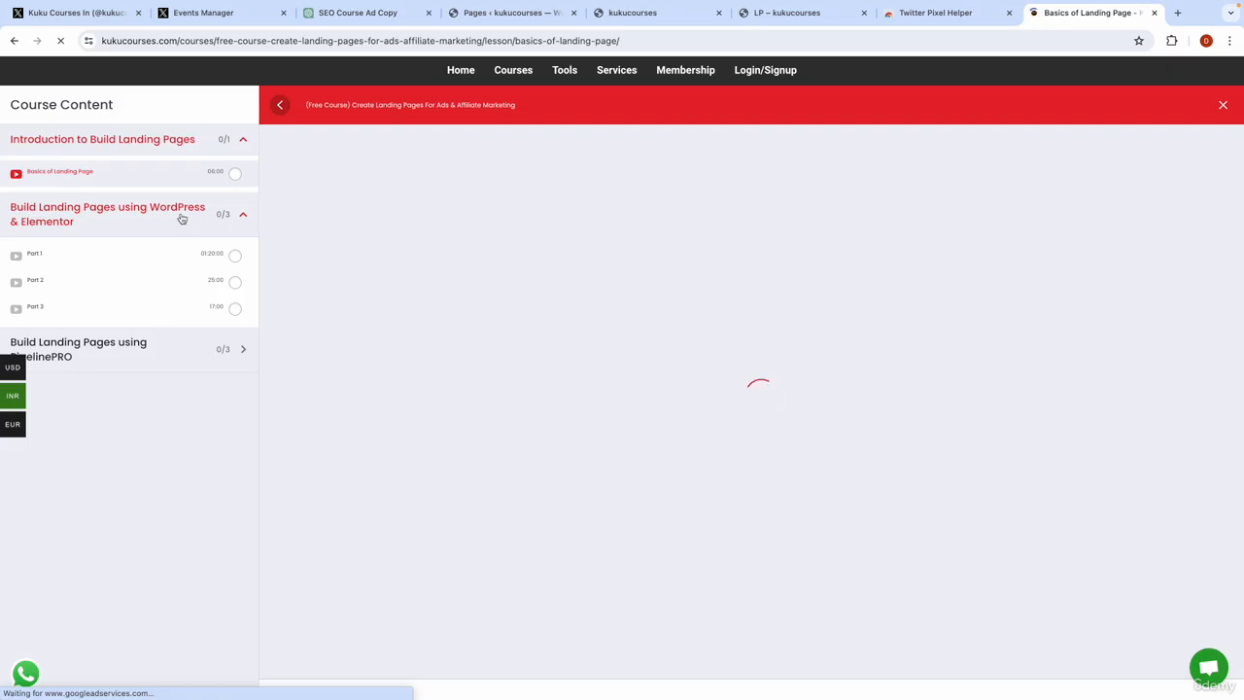
- Look through the WordPress & Elementor and PipelinePRO lesson lists of the free landing page course
click(182, 219)
click(156, 270)
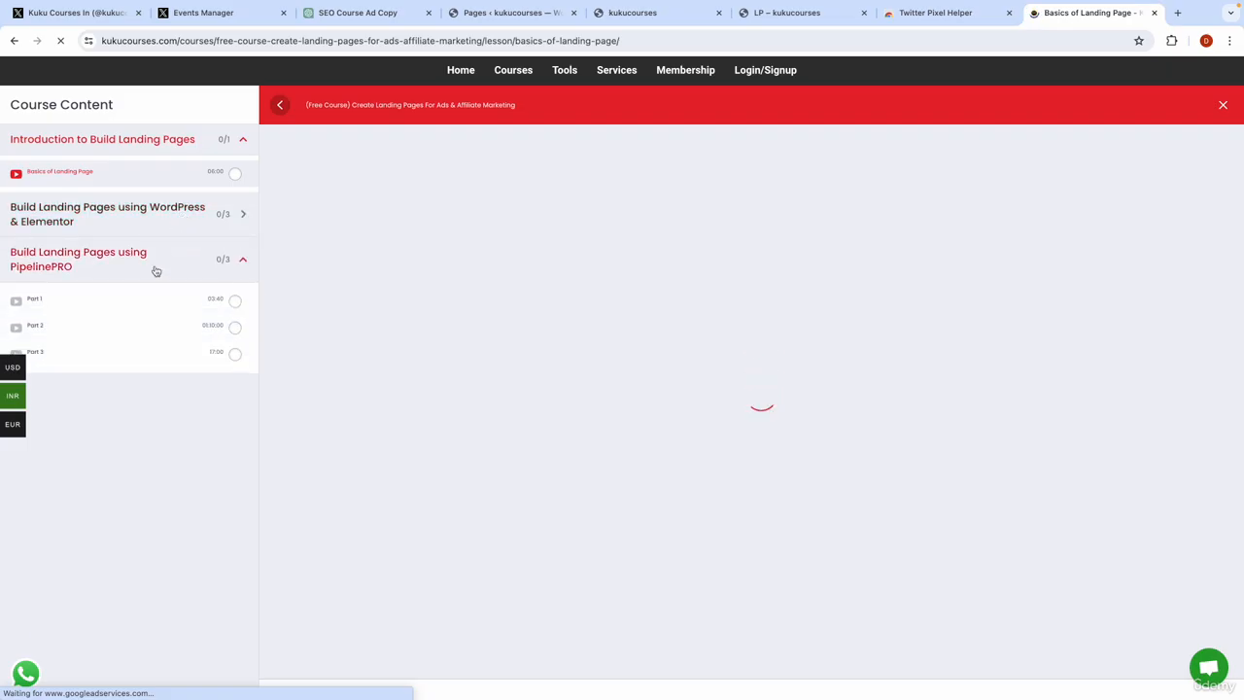
click(156, 270)
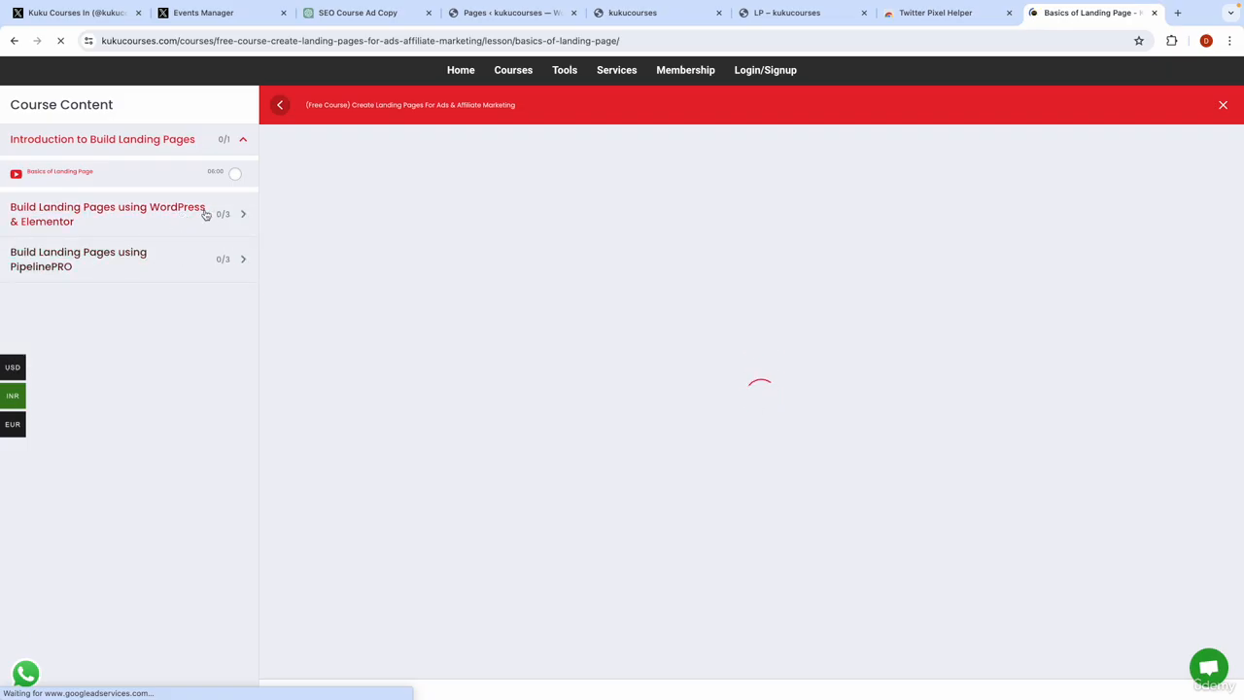
- Switch to the Keynote slide and move the Sale / Landing Page group over the Point B box, at about X 765 pt, Y 447 pt
click(250, 15)
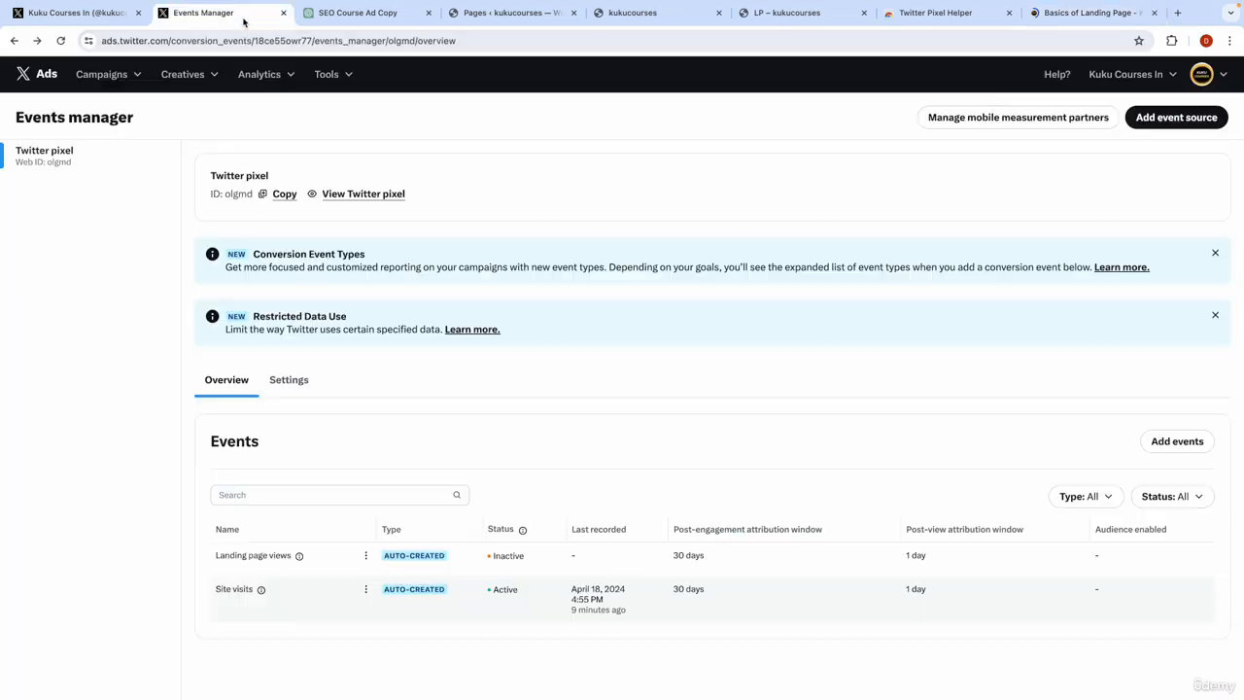
key(ctrl+Left)
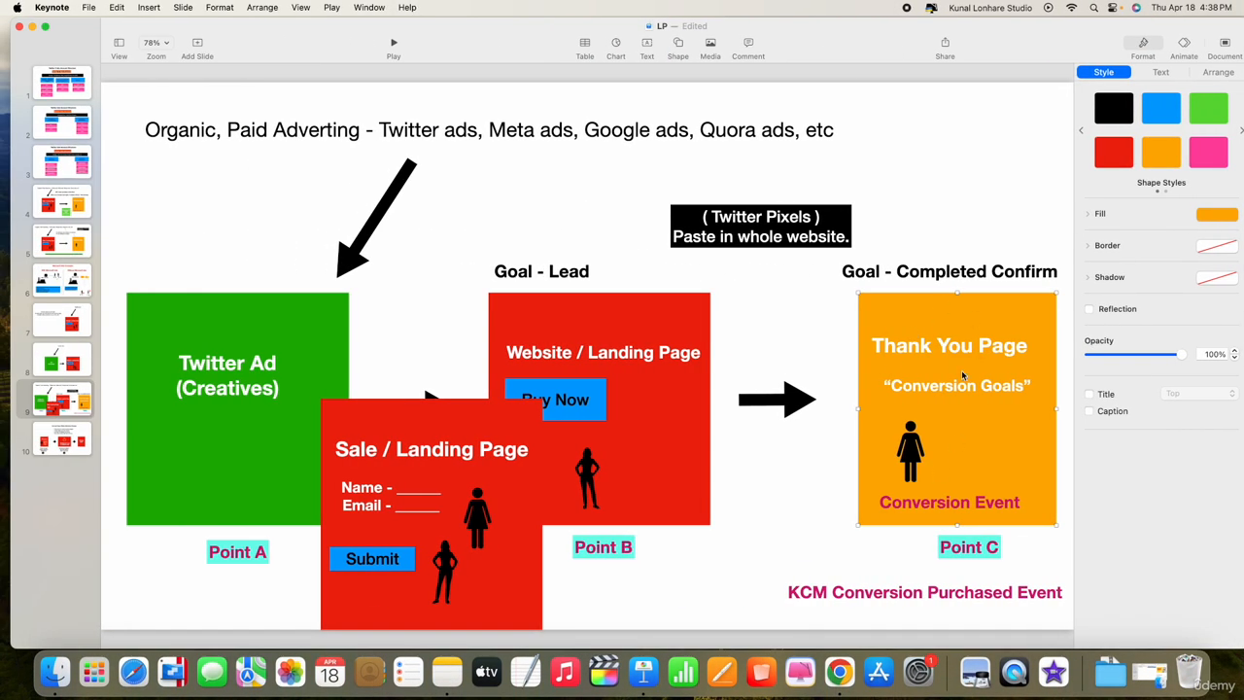
drag(482, 412, 648, 322)
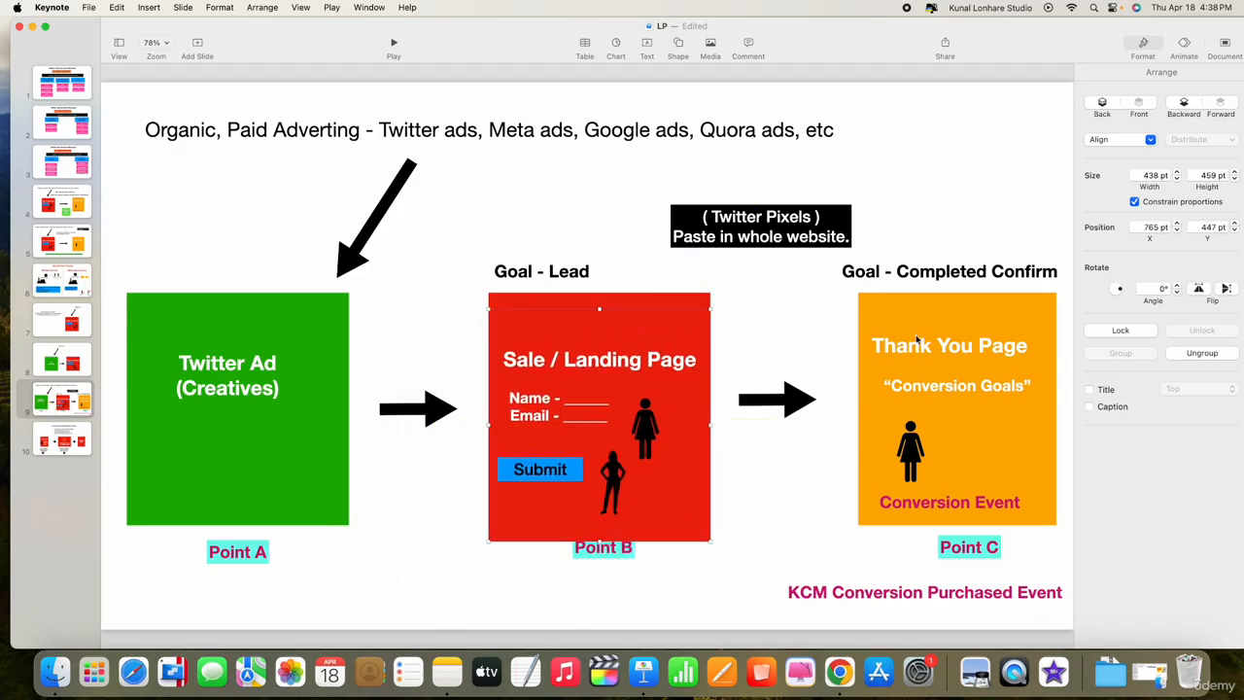
- Switch to PipelinePRO and open the Demo Teaching Funnel's Demo Thank You Page in the page builder
key(ctrl+Right)
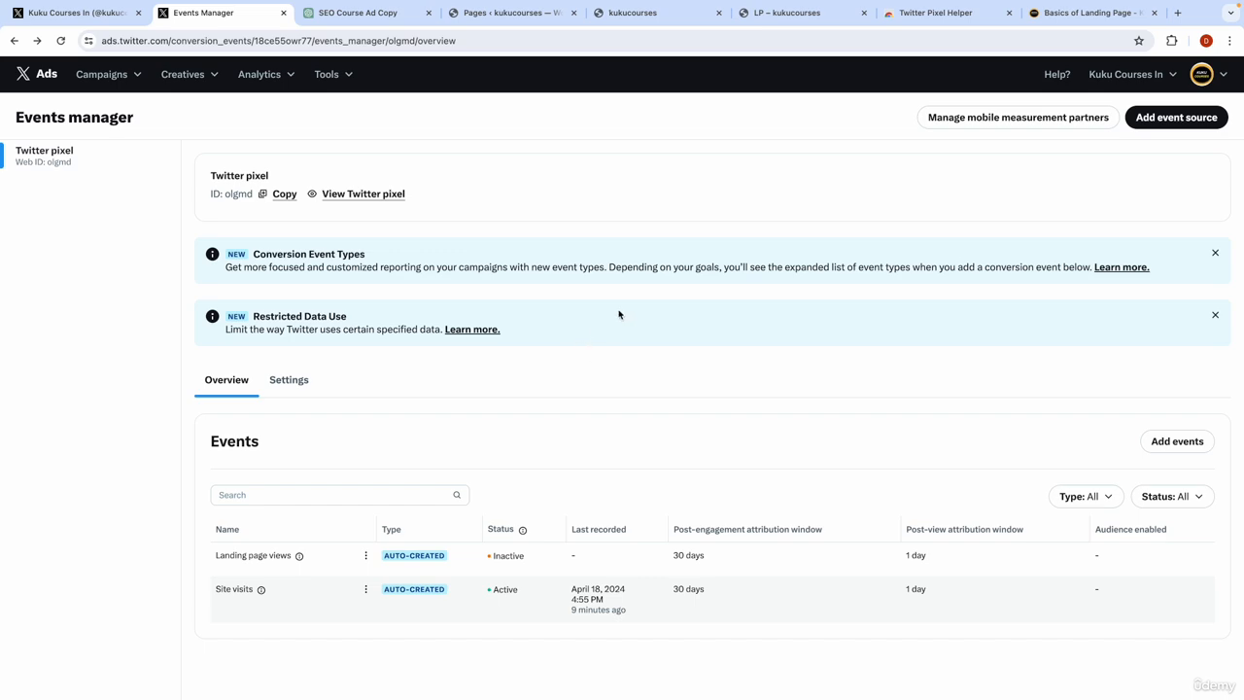
key(ctrl+Right)
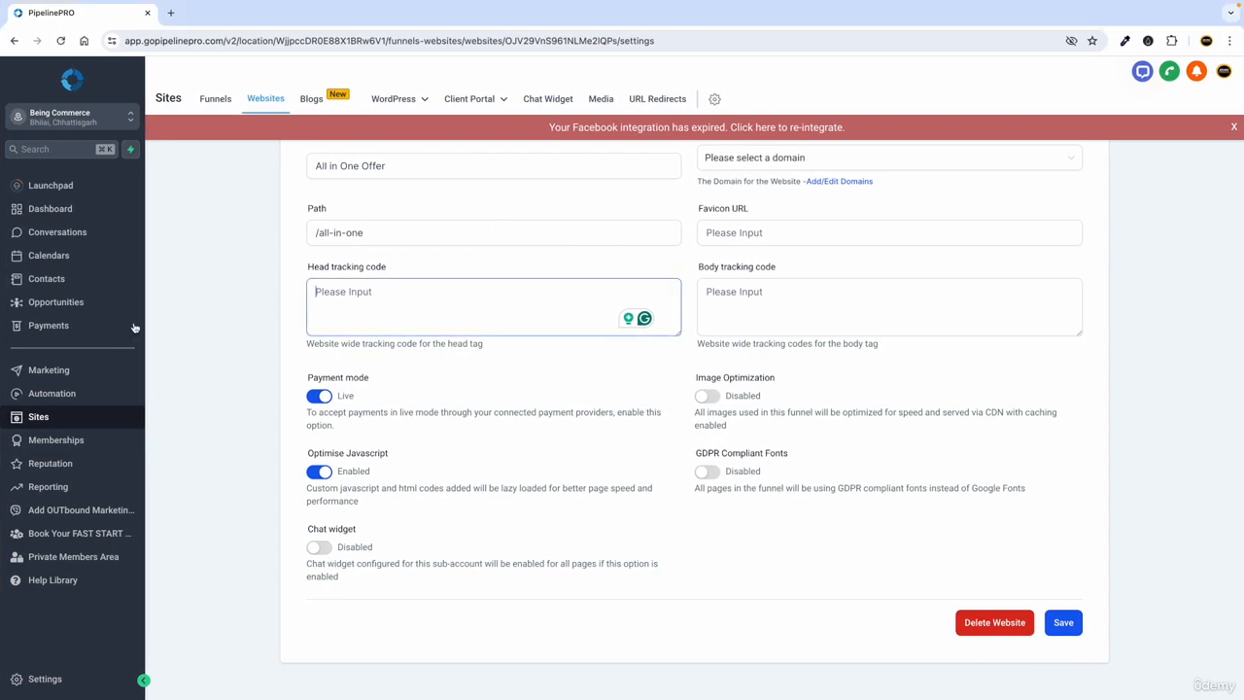
click(216, 99)
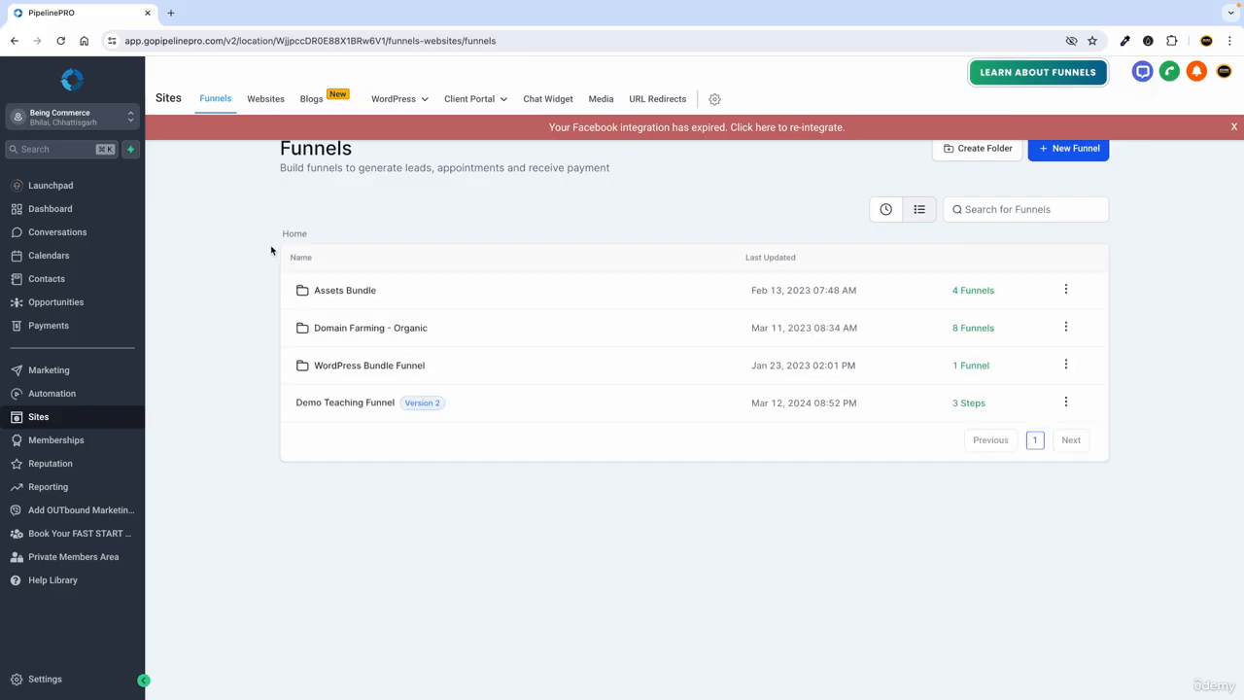
click(334, 405)
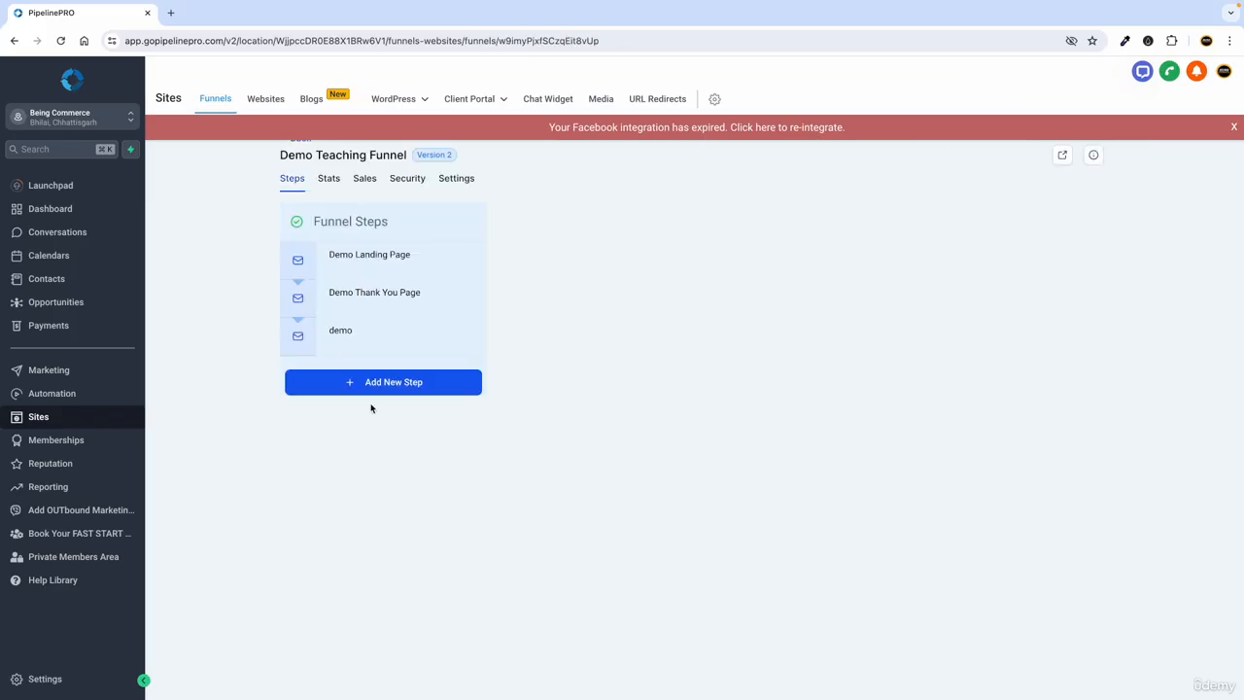
click(419, 290)
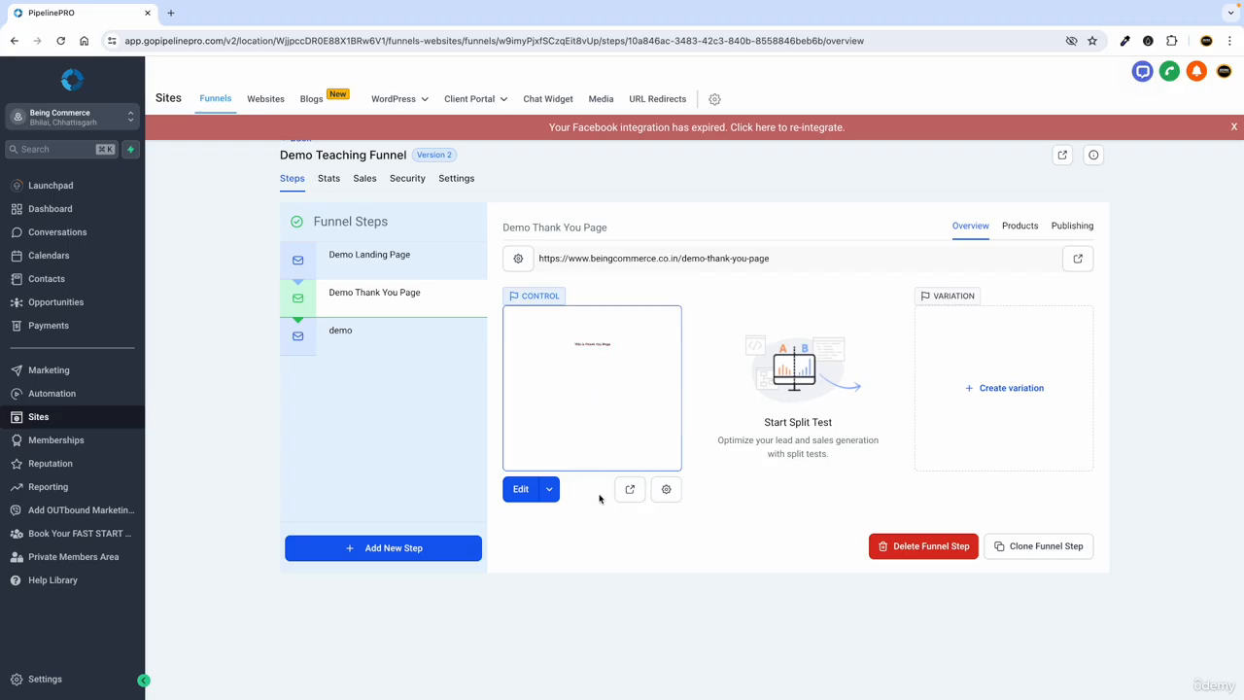
click(549, 489)
click(552, 461)
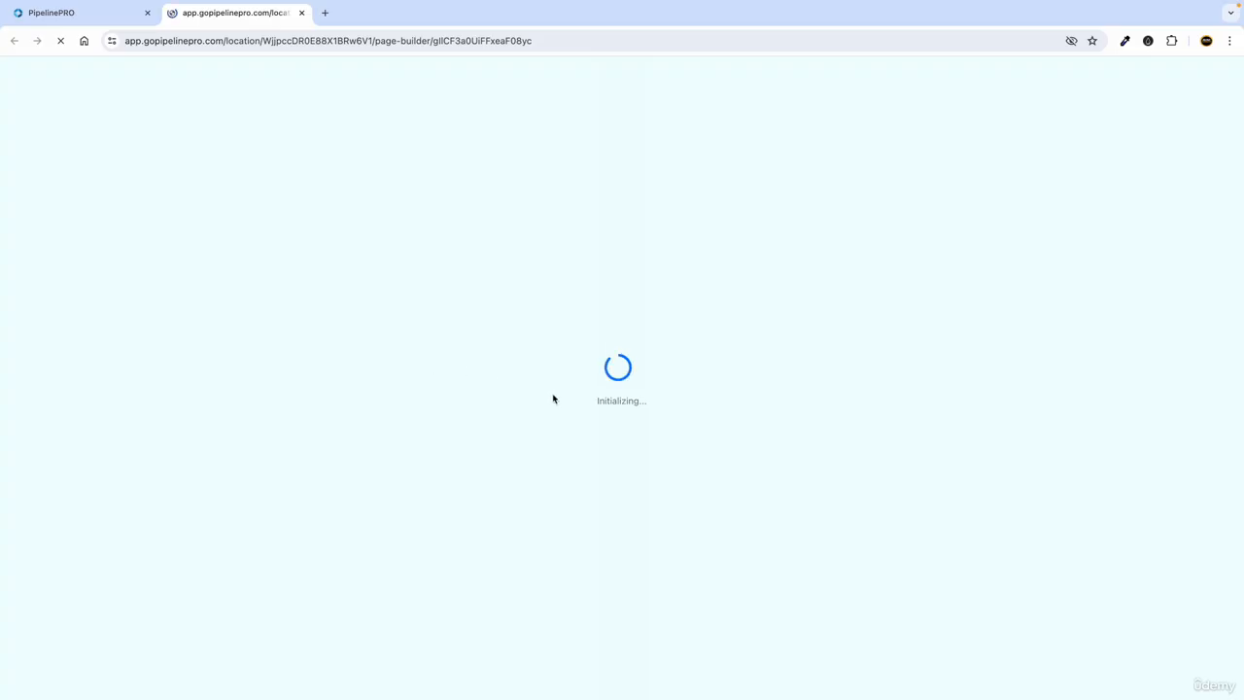
- Switch to the kukucourses WordPress pages list and open the published TP page in its own tab
key(ctrl+Left)
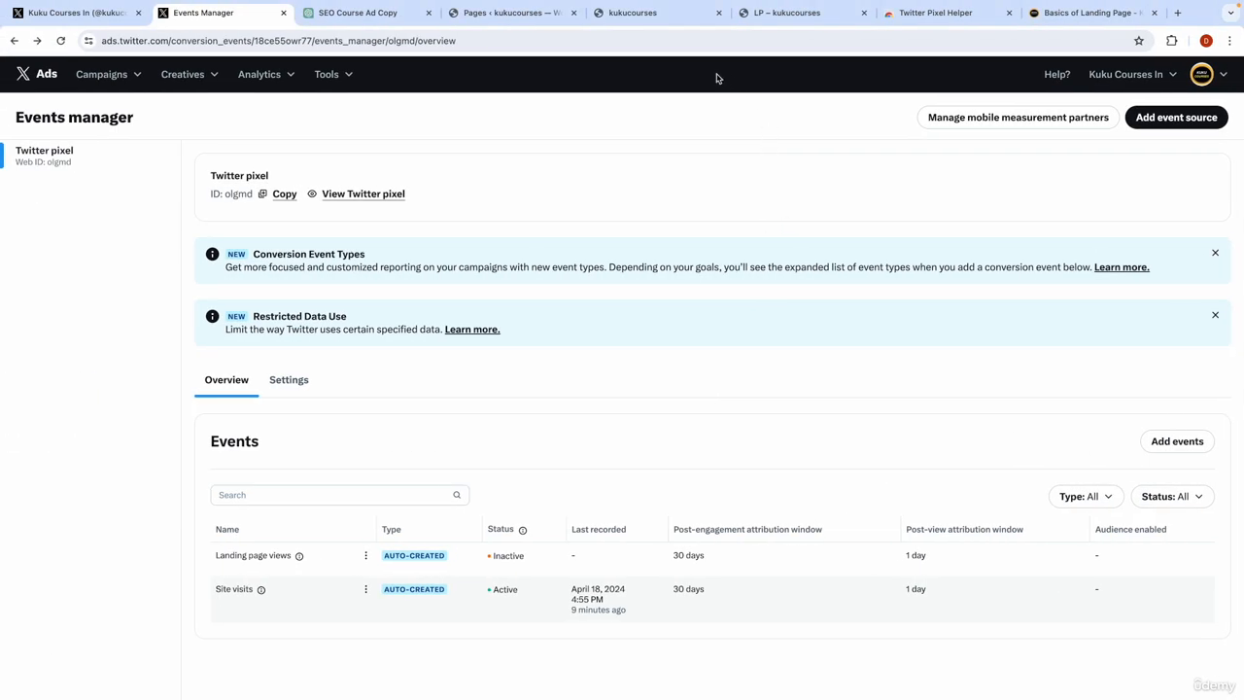
click(544, 13)
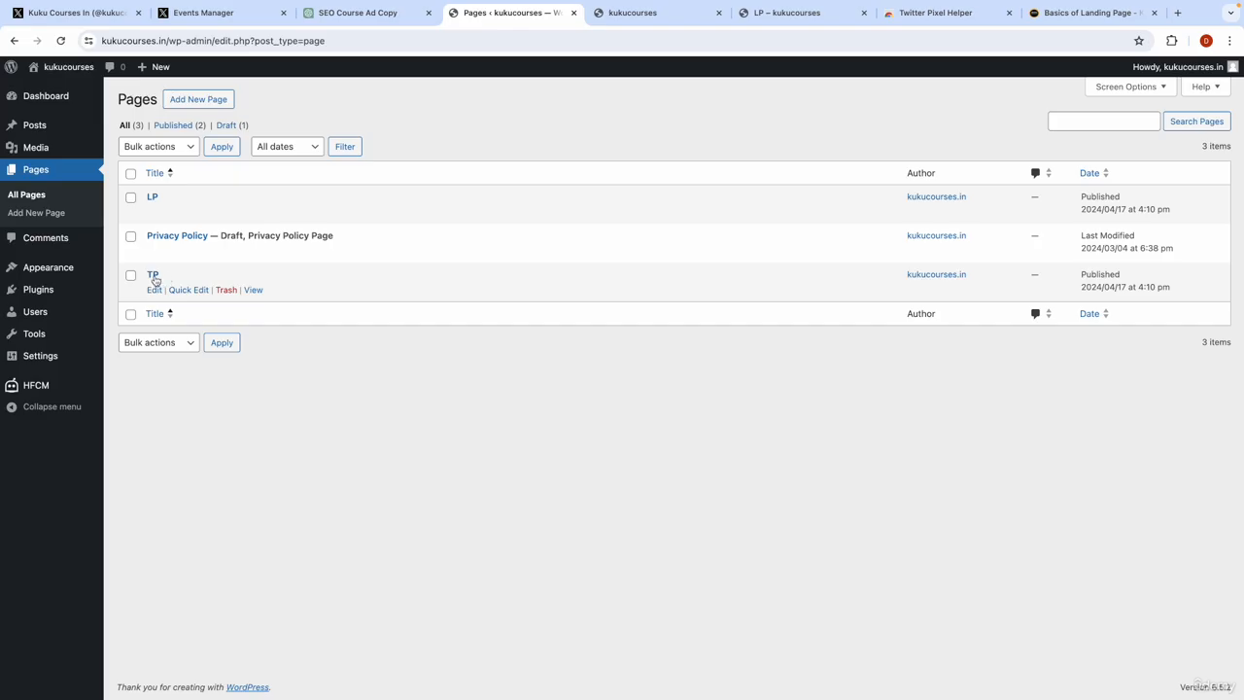
right_click(256, 290)
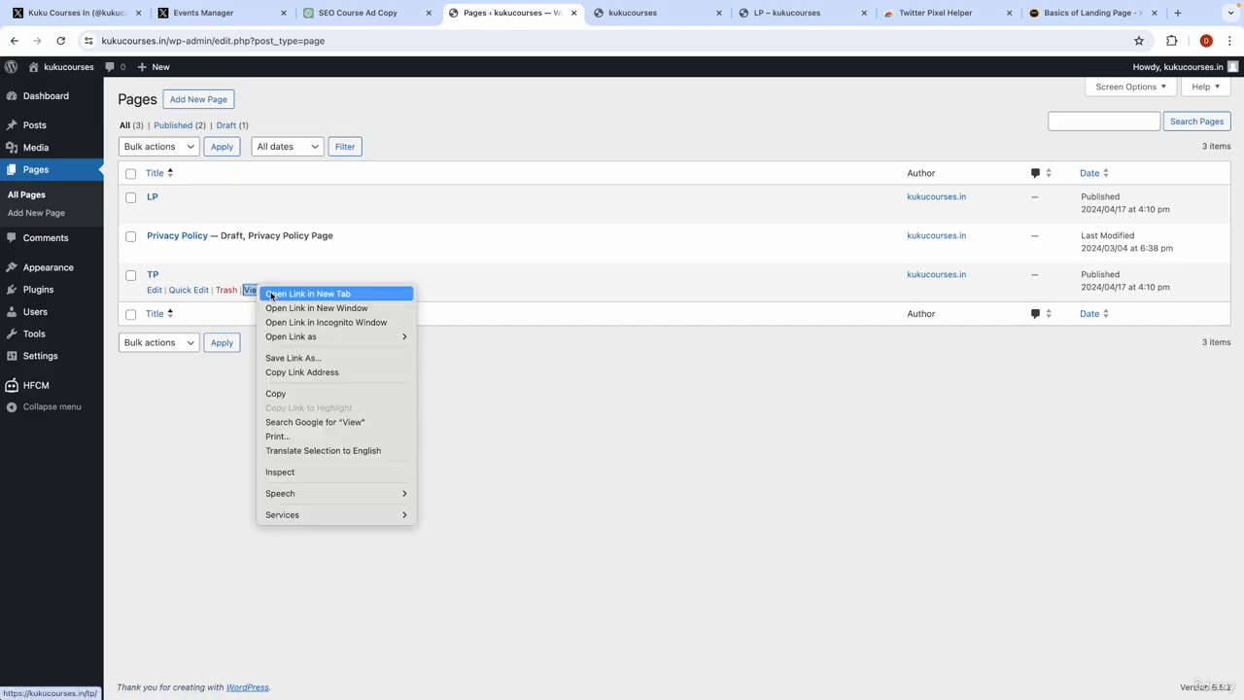
click(271, 295)
click(601, 15)
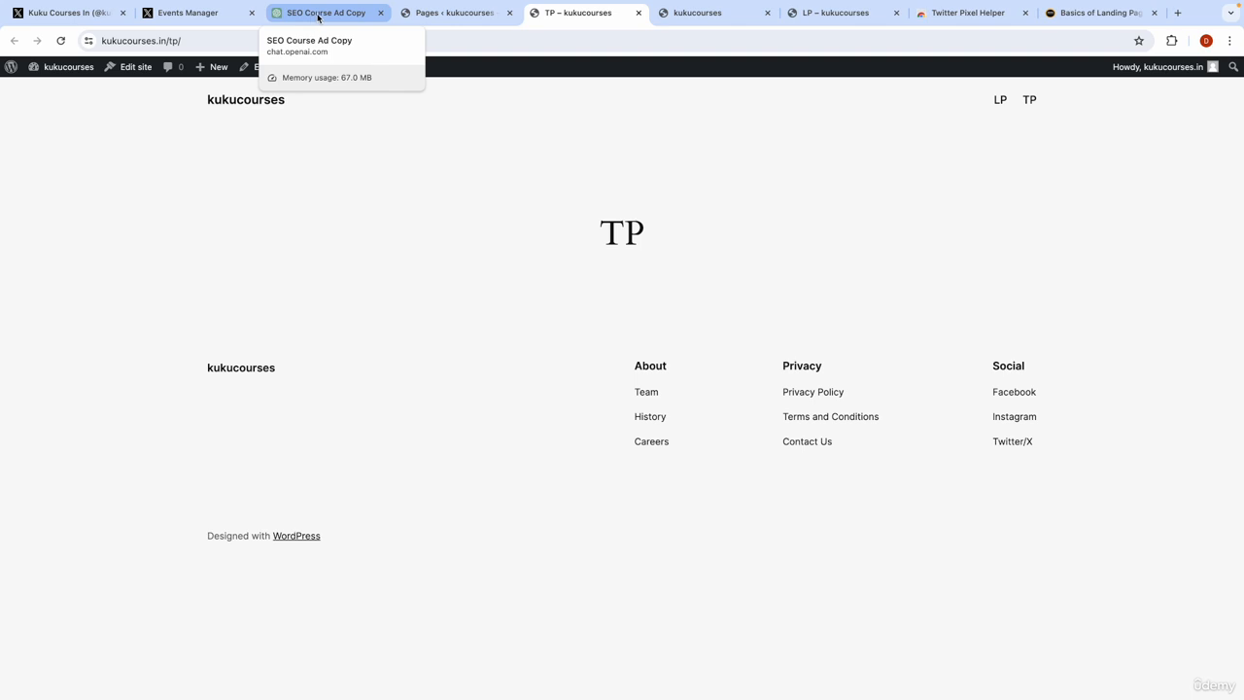
- Return to the X Ads Events manager and start adding a new event for the Twitter pixel
click(214, 14)
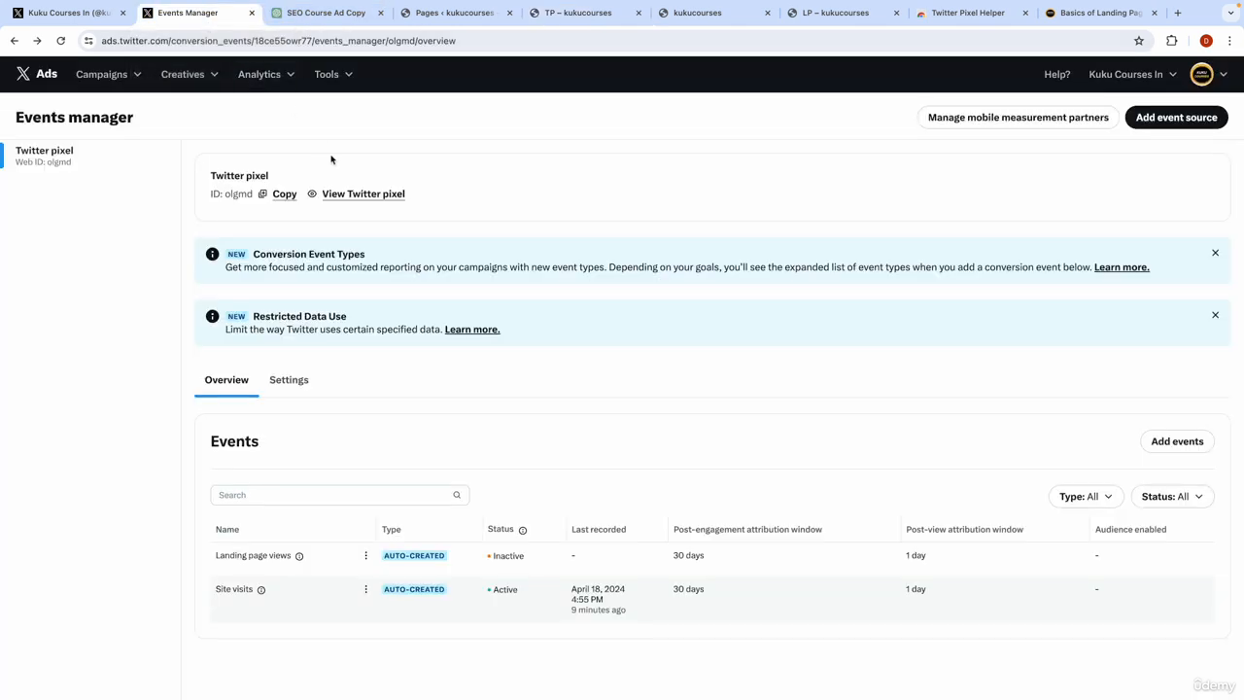
click(333, 81)
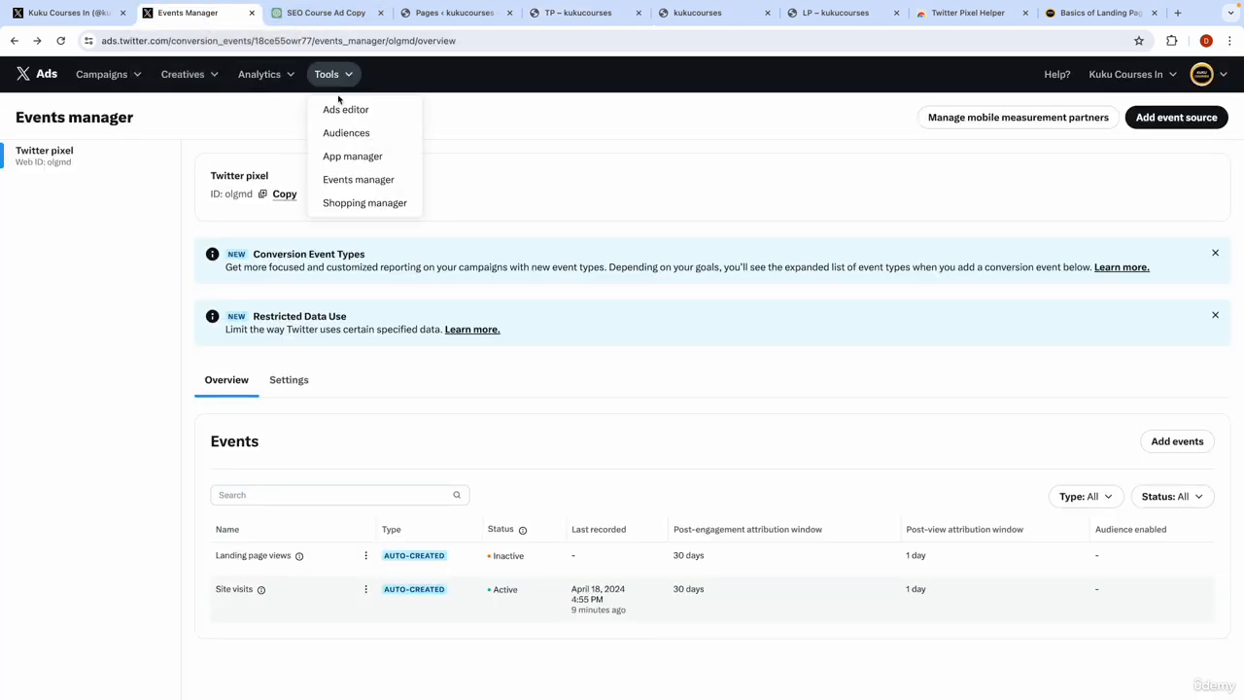
click(481, 185)
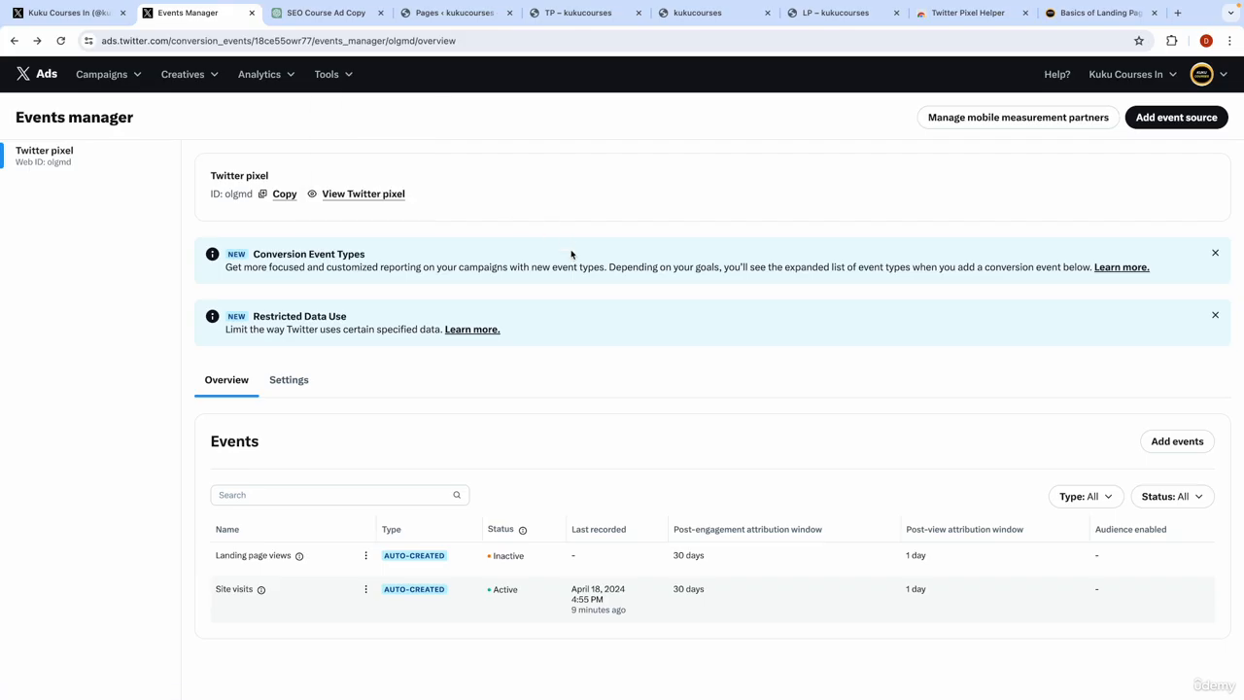
scroll(544, 359, down, 2)
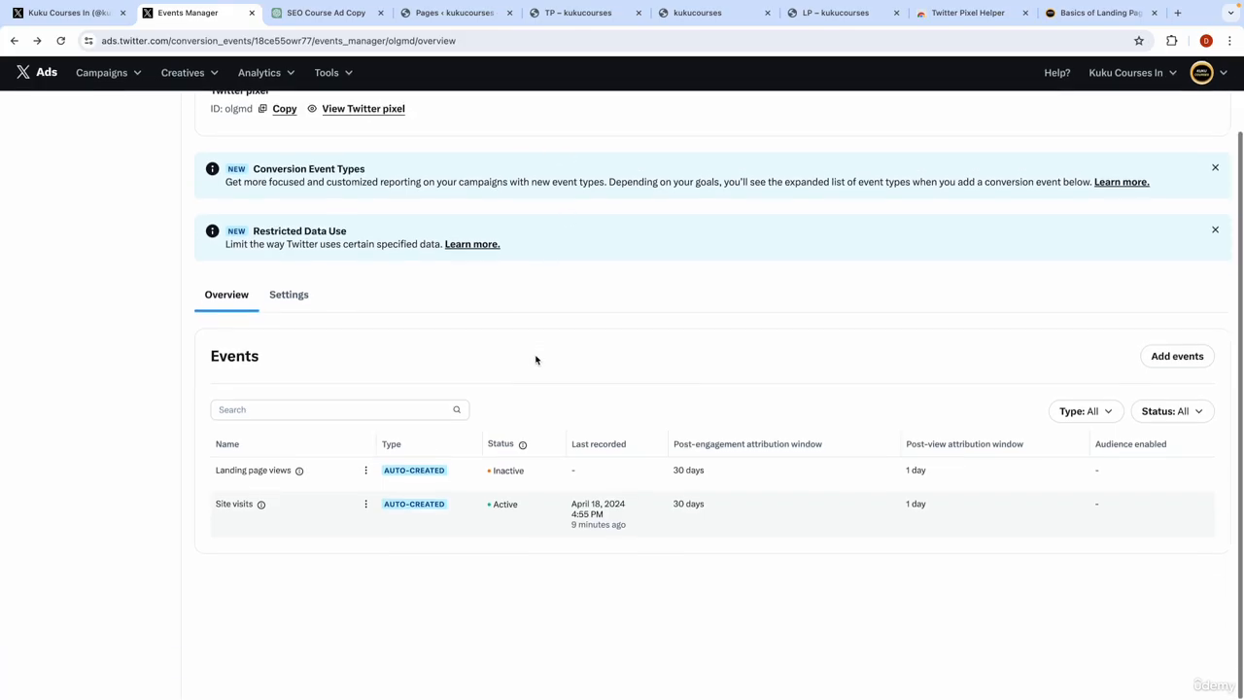
click(1176, 358)
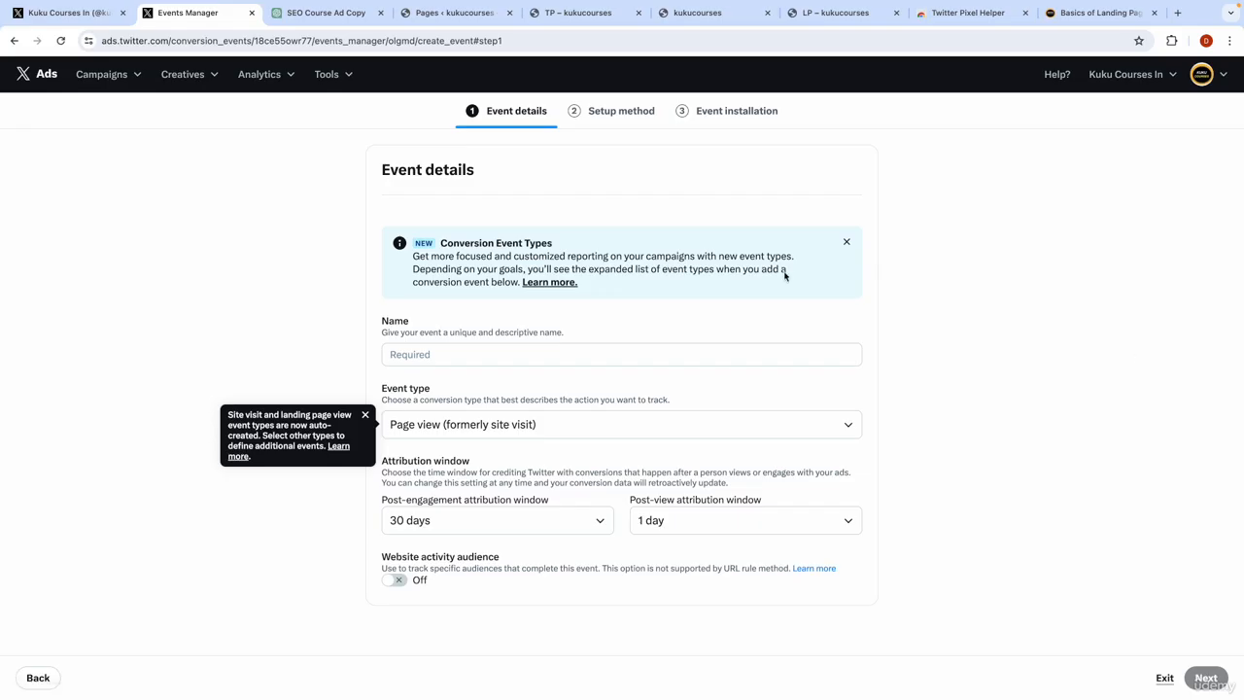
- Name the new event "SEO Thank You Page"
click(423, 360)
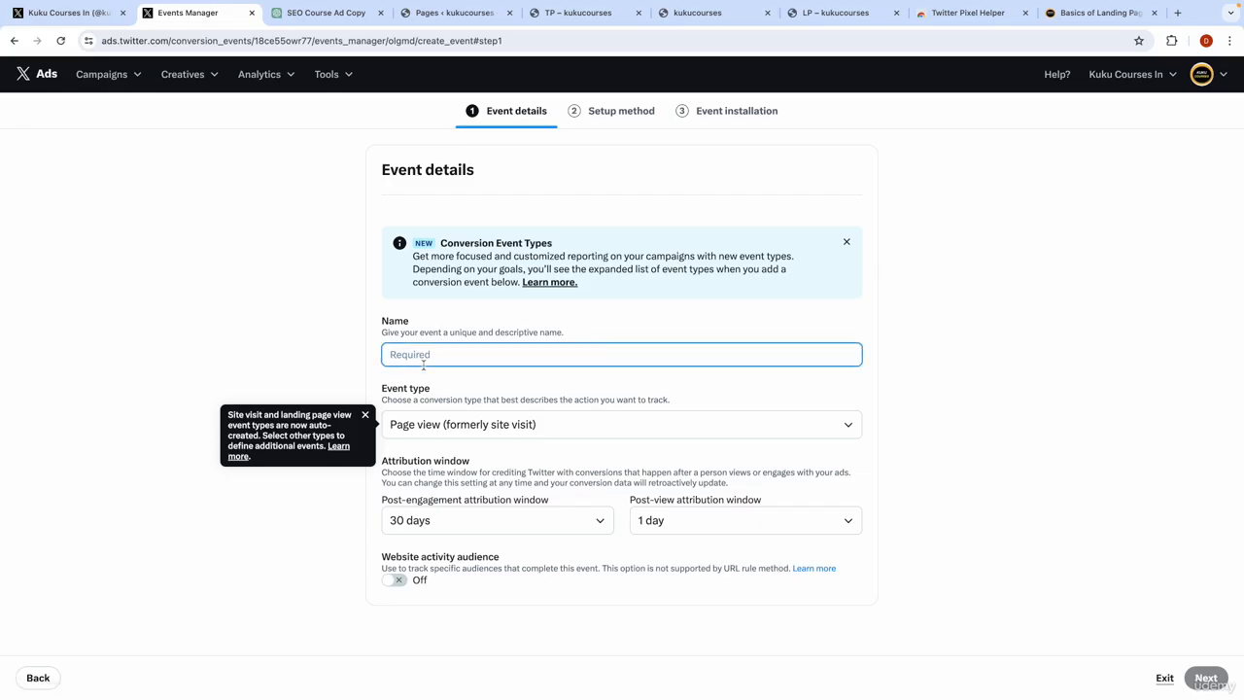
text(s)
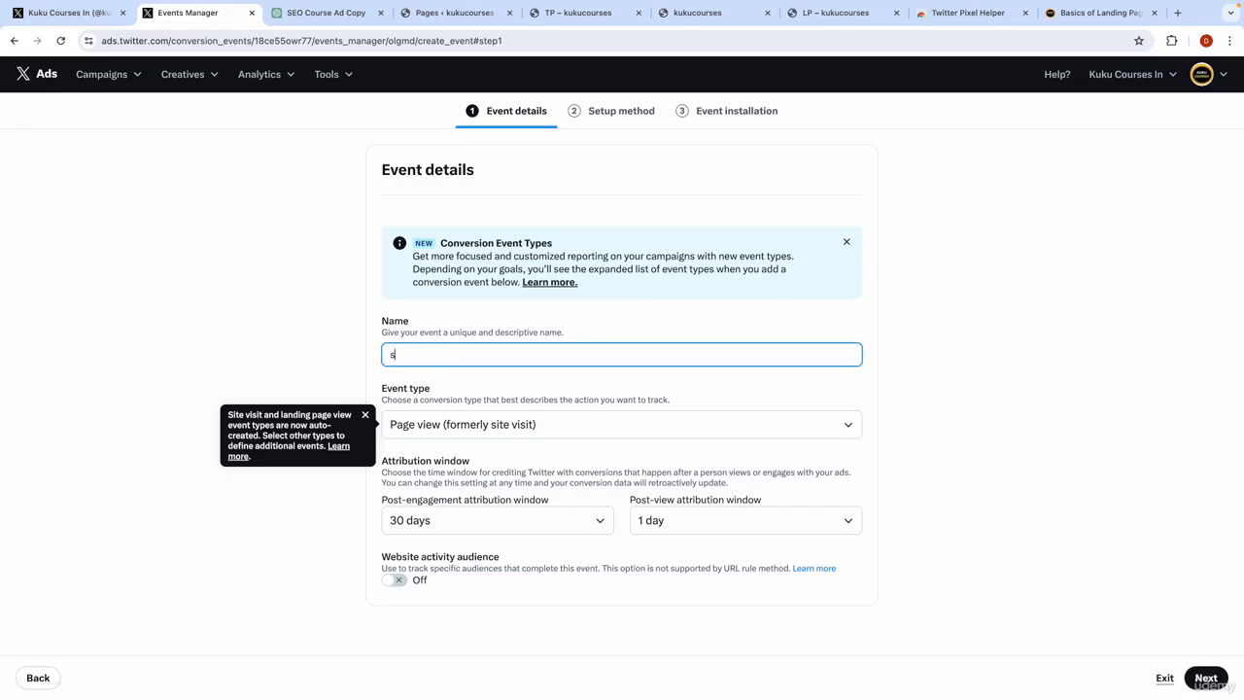
text(eo)
key(ctrl+a)
text(s)
key(BackSpace)
text(SEO)
click(255, 285)
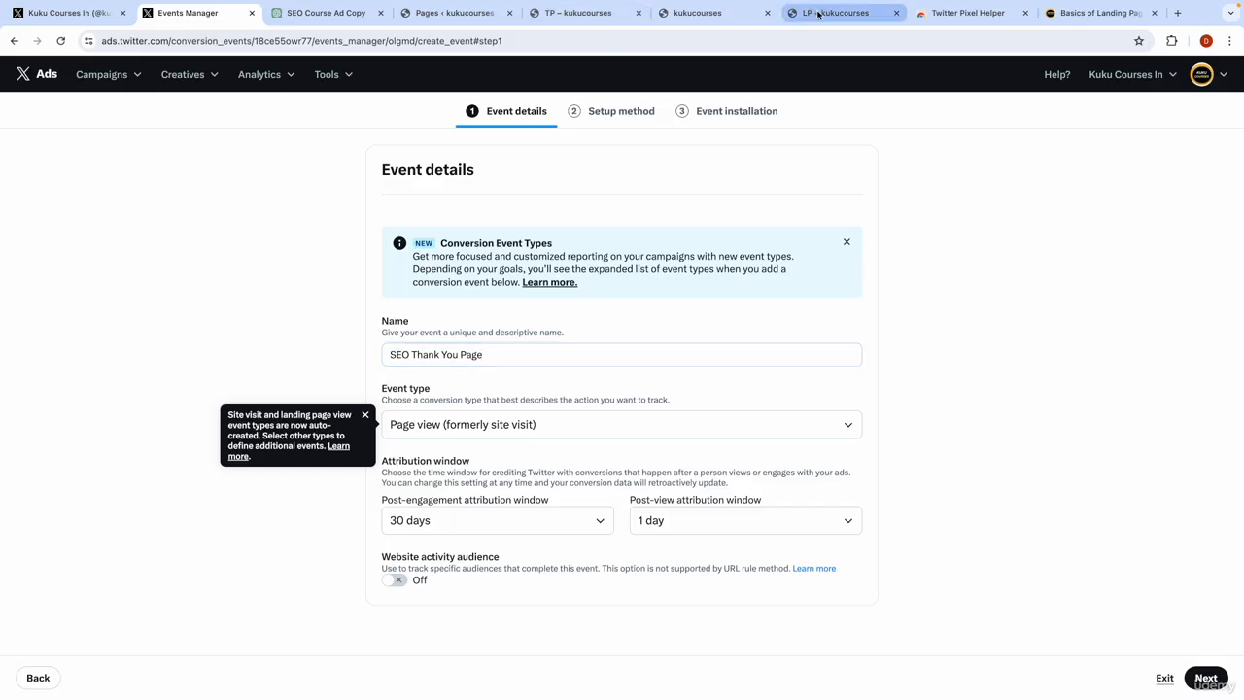
- Place the LP page's tab ahead of the TP page's and look over both pages and the WordPress pages list
drag(819, 14, 575, 27)
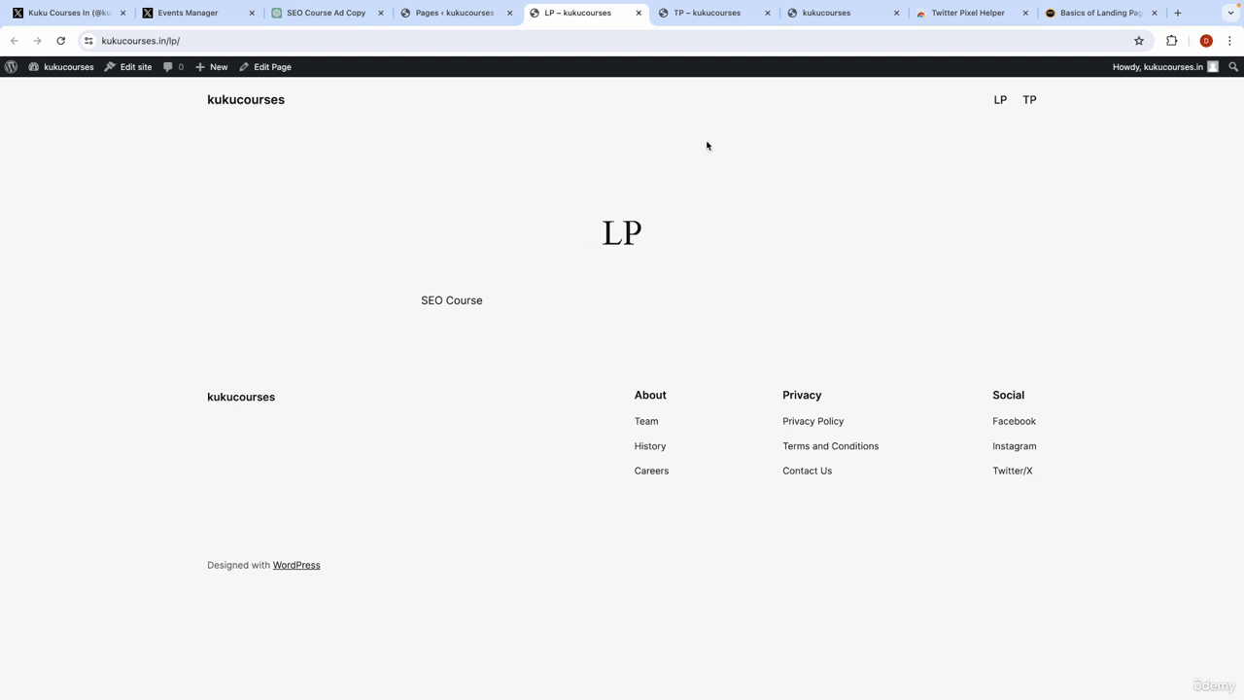
click(704, 17)
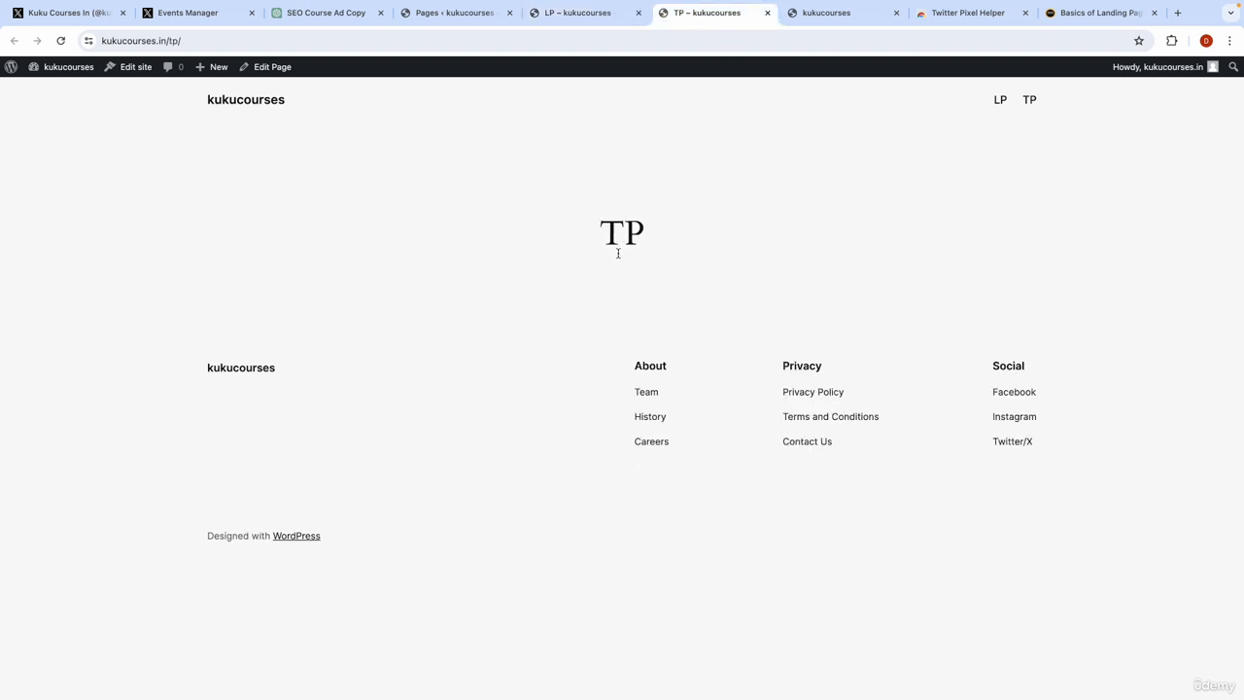
click(441, 16)
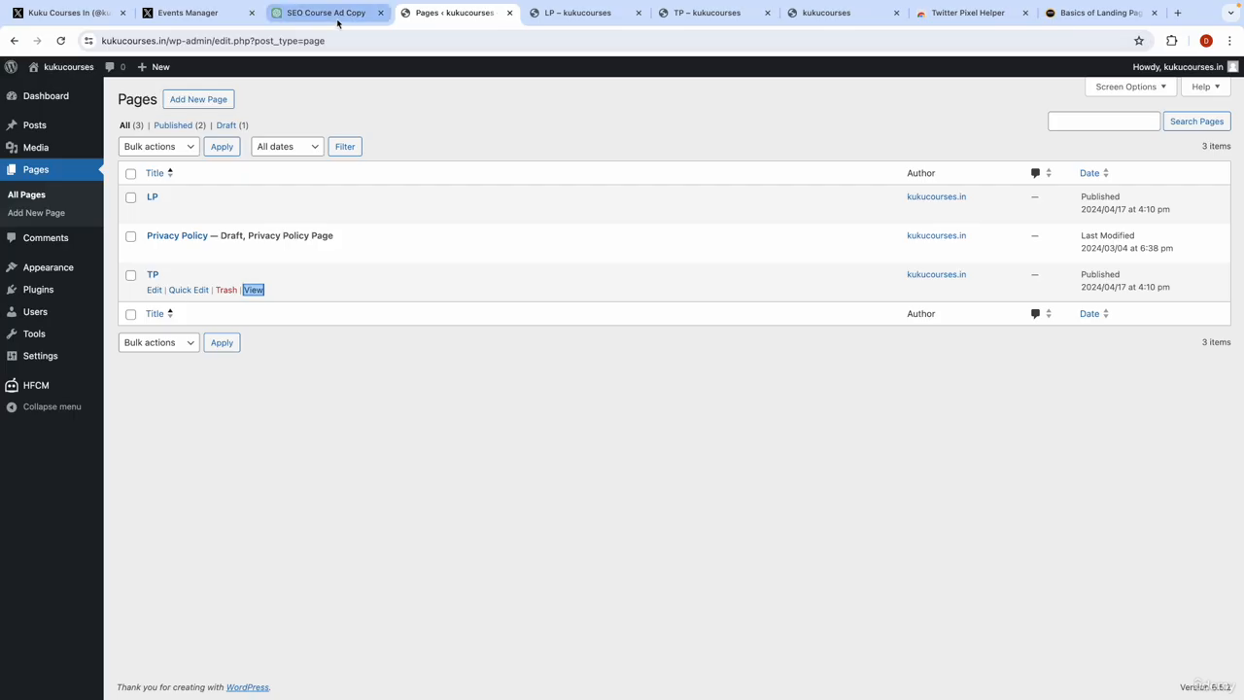
- Back in the event details, dismiss the event type hint, set the event type to Purchase and continue to the setup method
click(205, 17)
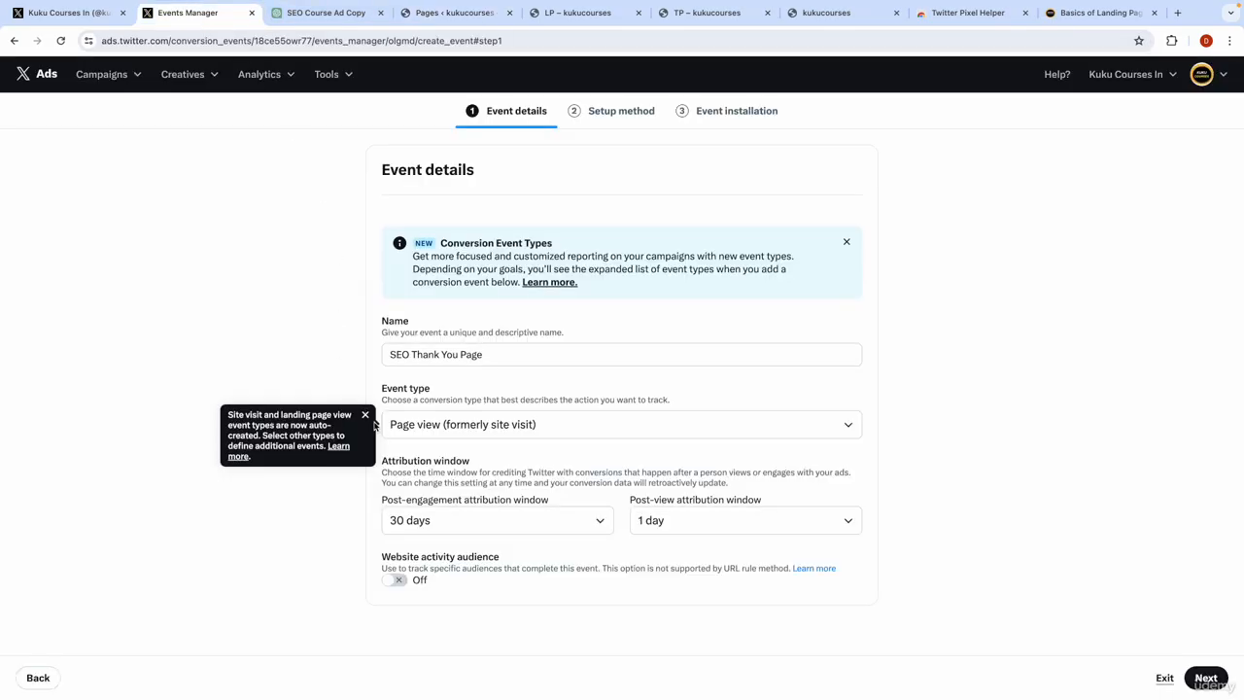
click(366, 415)
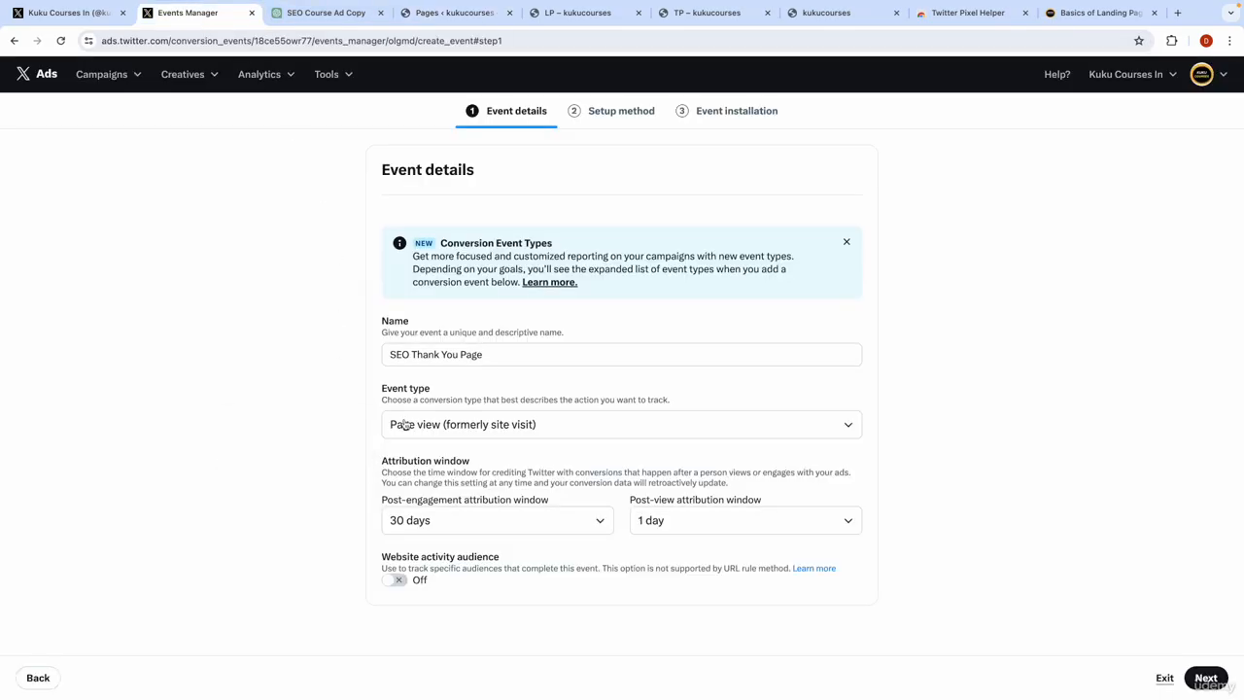
click(434, 428)
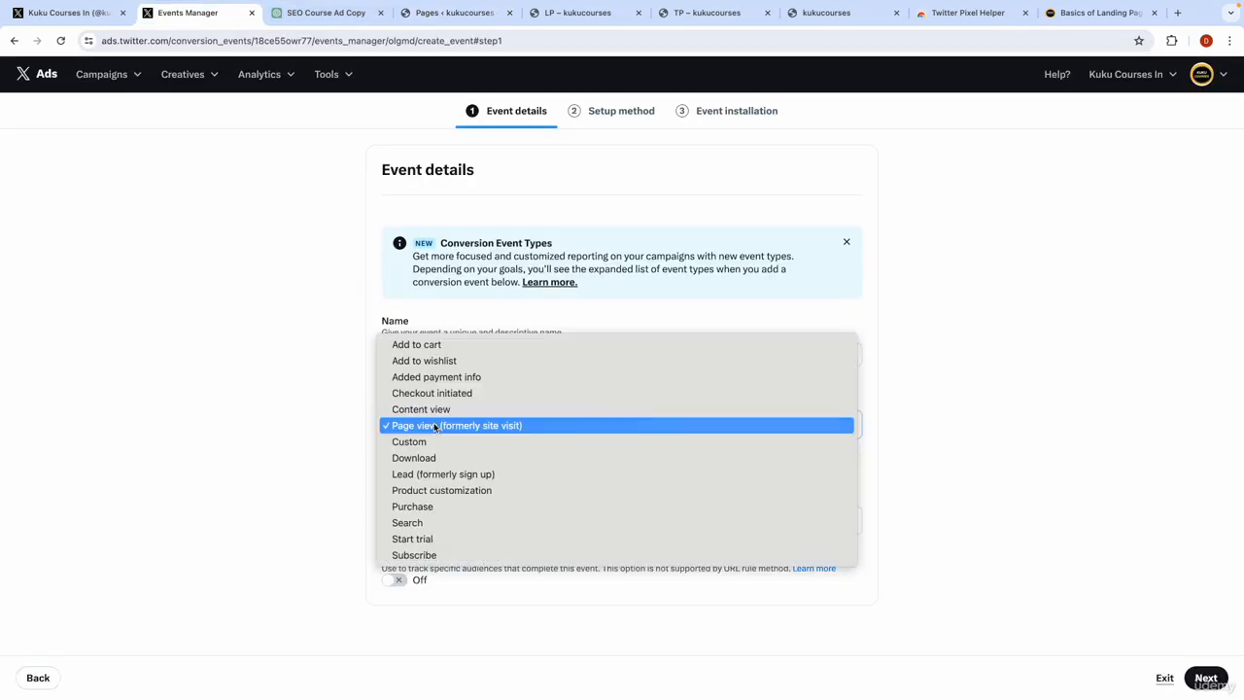
click(436, 509)
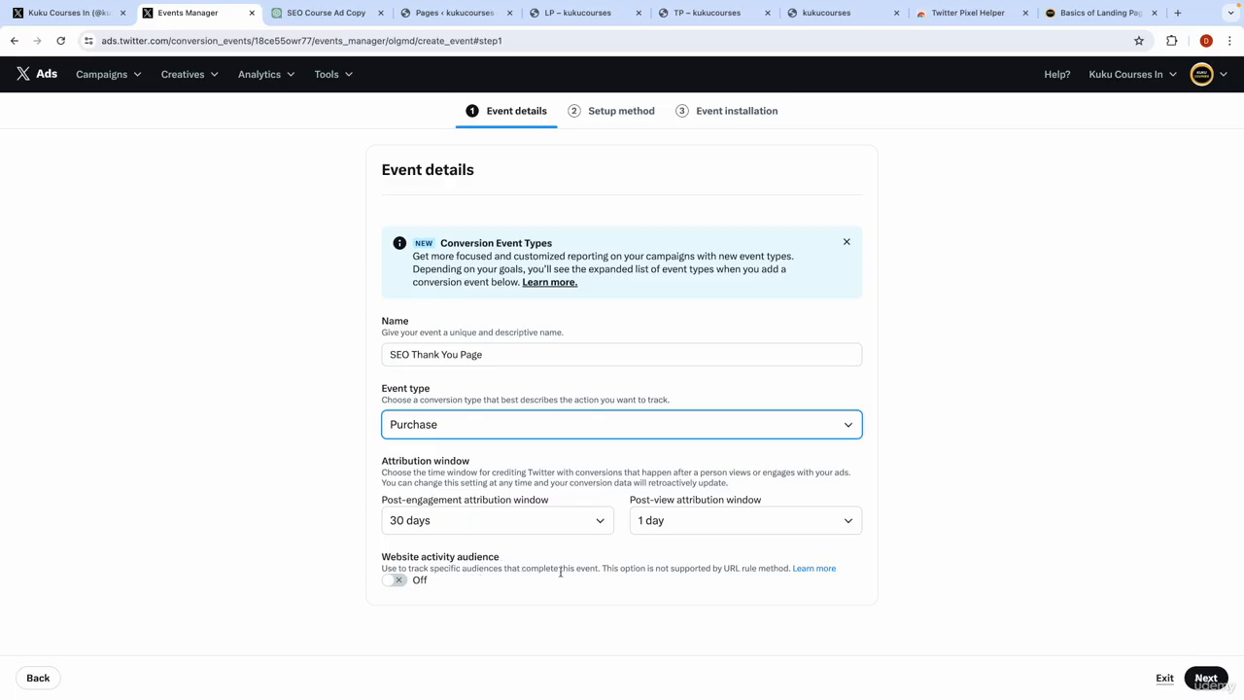
click(1207, 677)
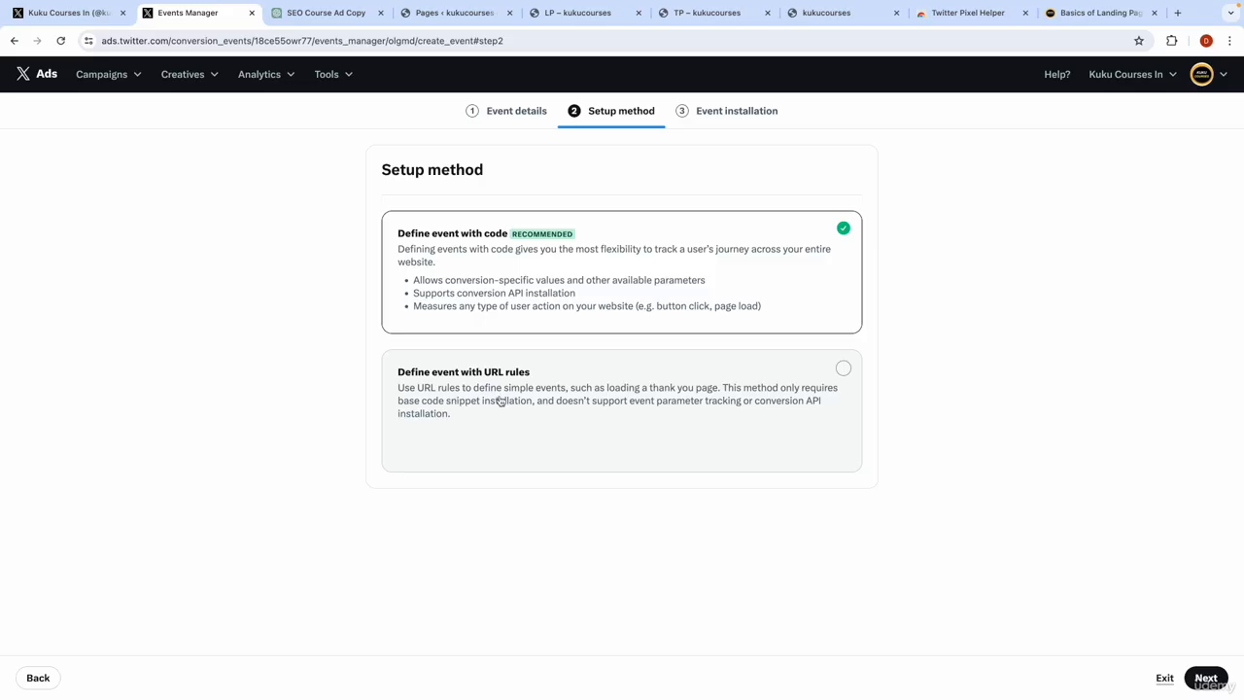
- Define the event with URL rules and set the traffic condition to "URL contains"
click(587, 403)
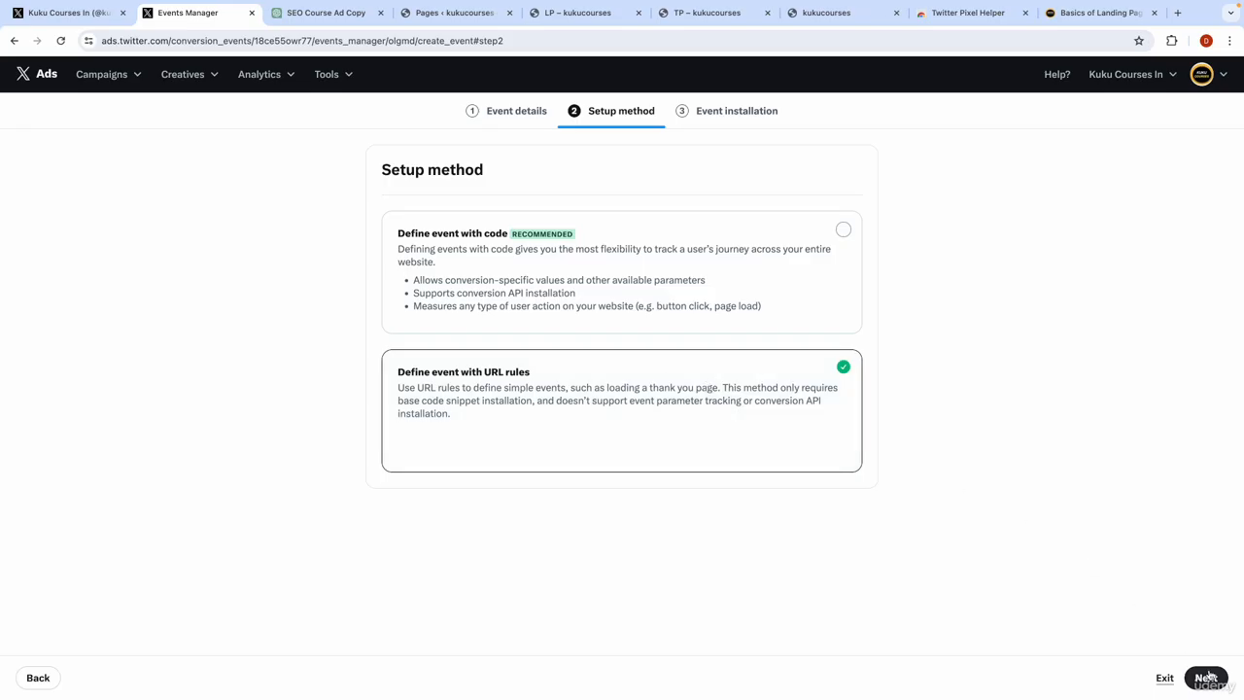
click(1206, 677)
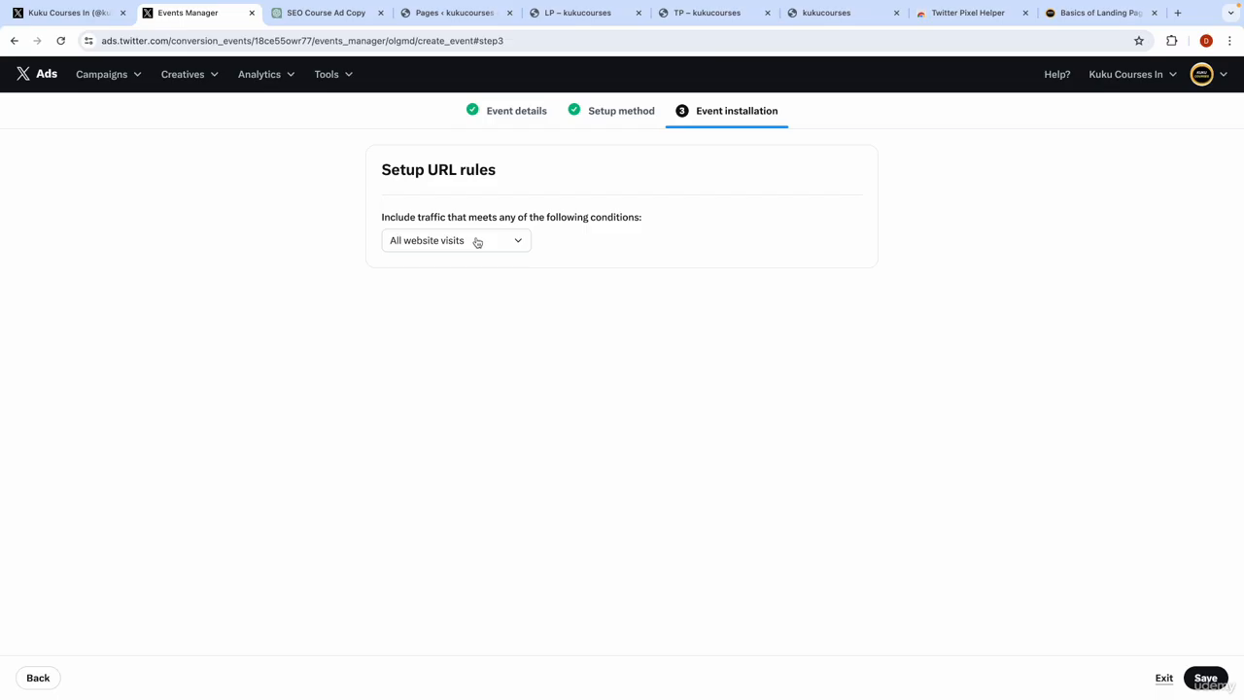
click(477, 242)
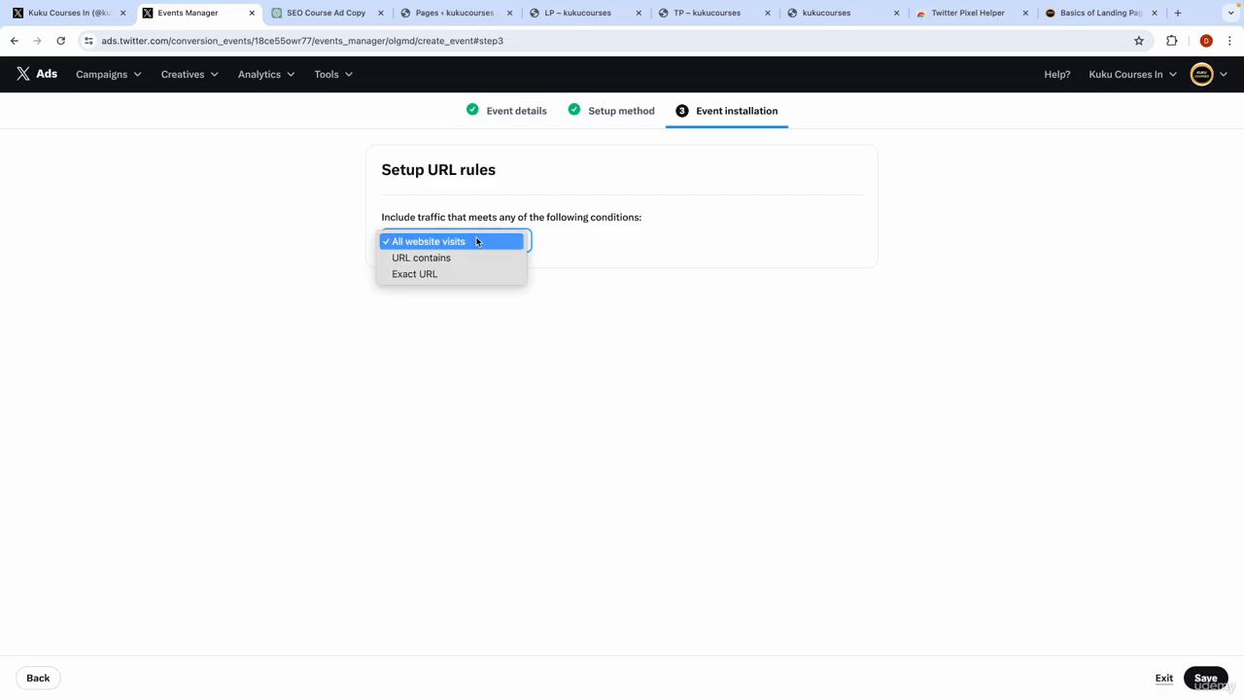
click(422, 259)
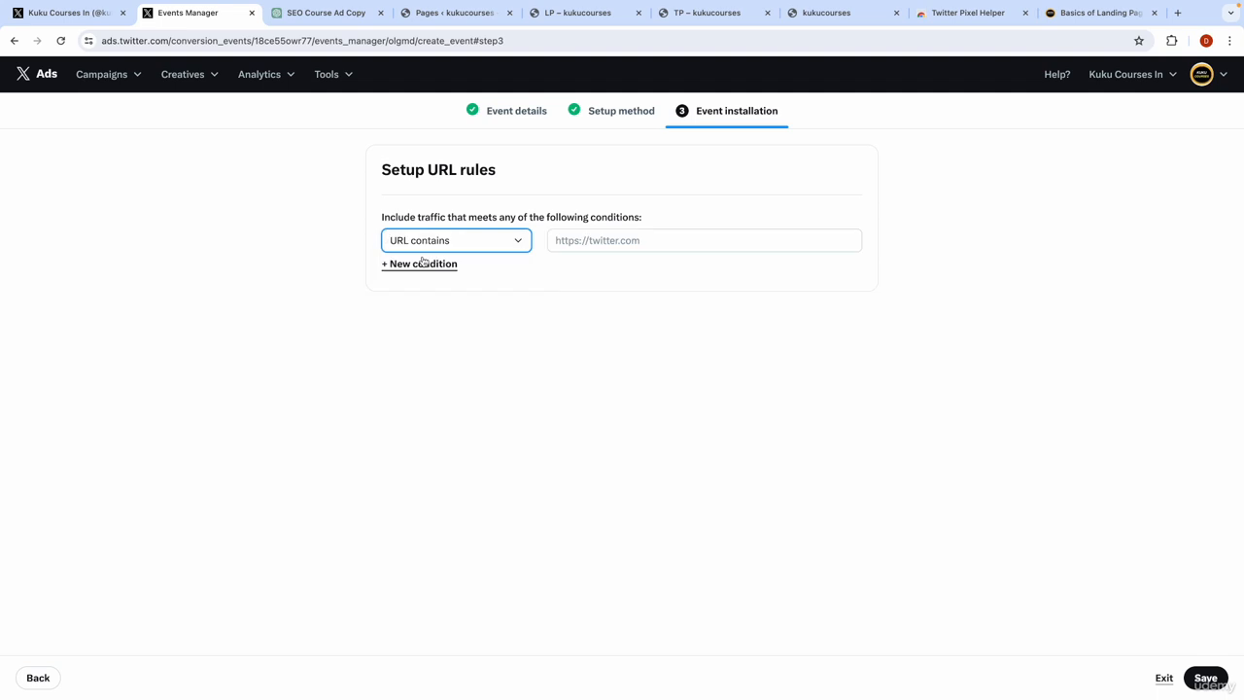
click(596, 239)
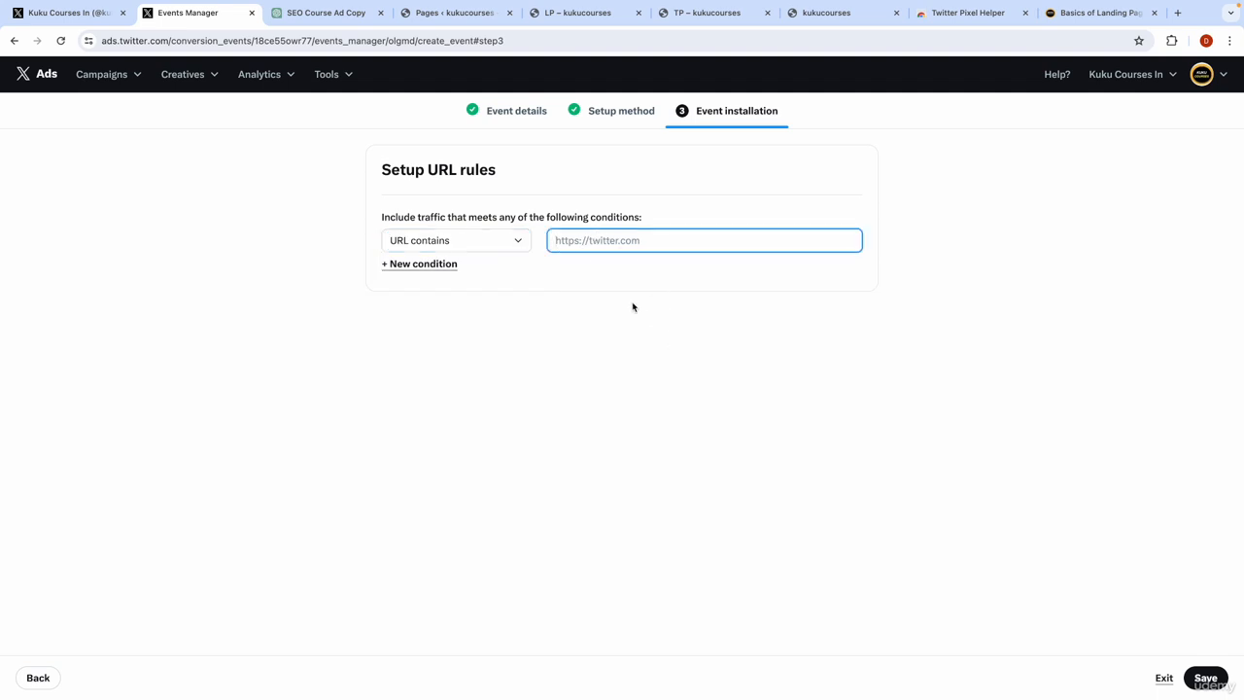
click(700, 13)
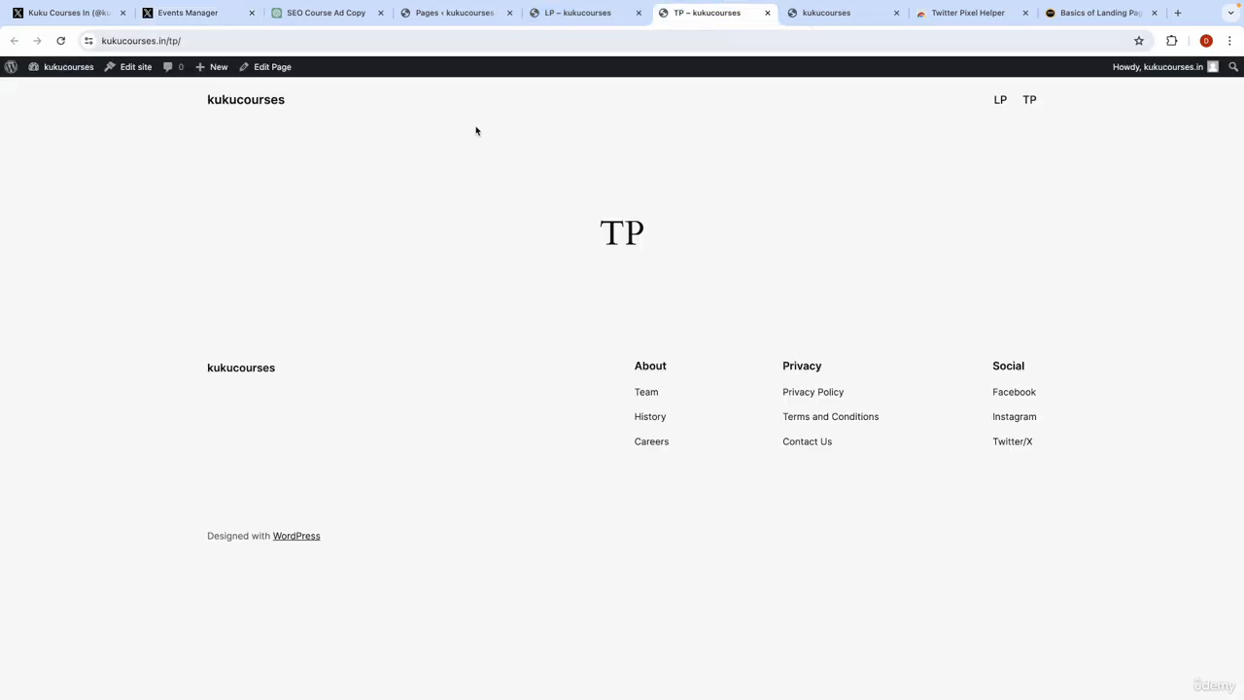
double_click(610, 229)
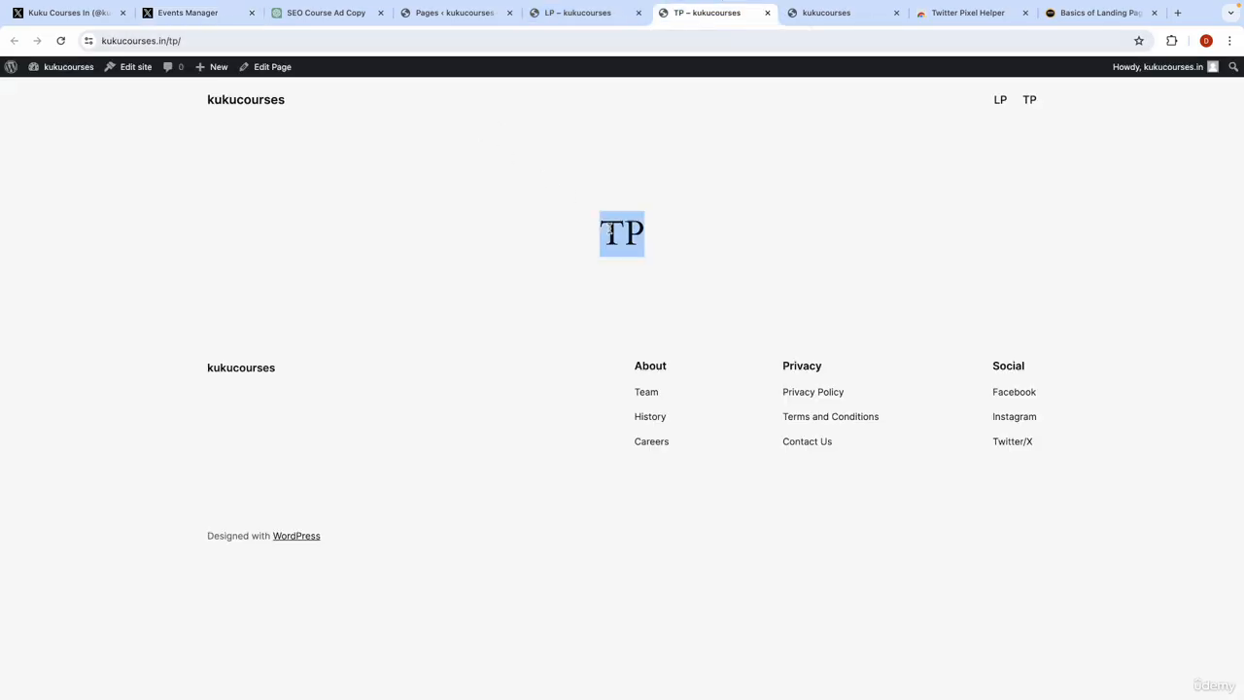
click(227, 40)
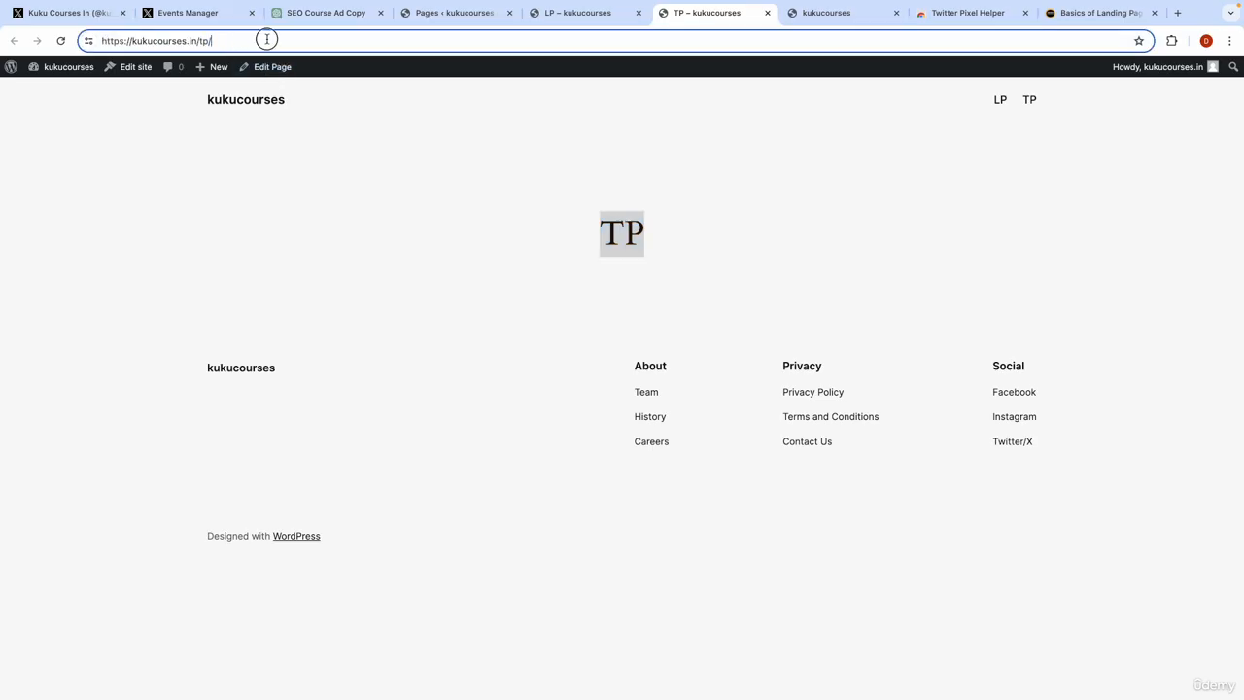
drag(263, 40, 81, 60)
key(ctrl+c)
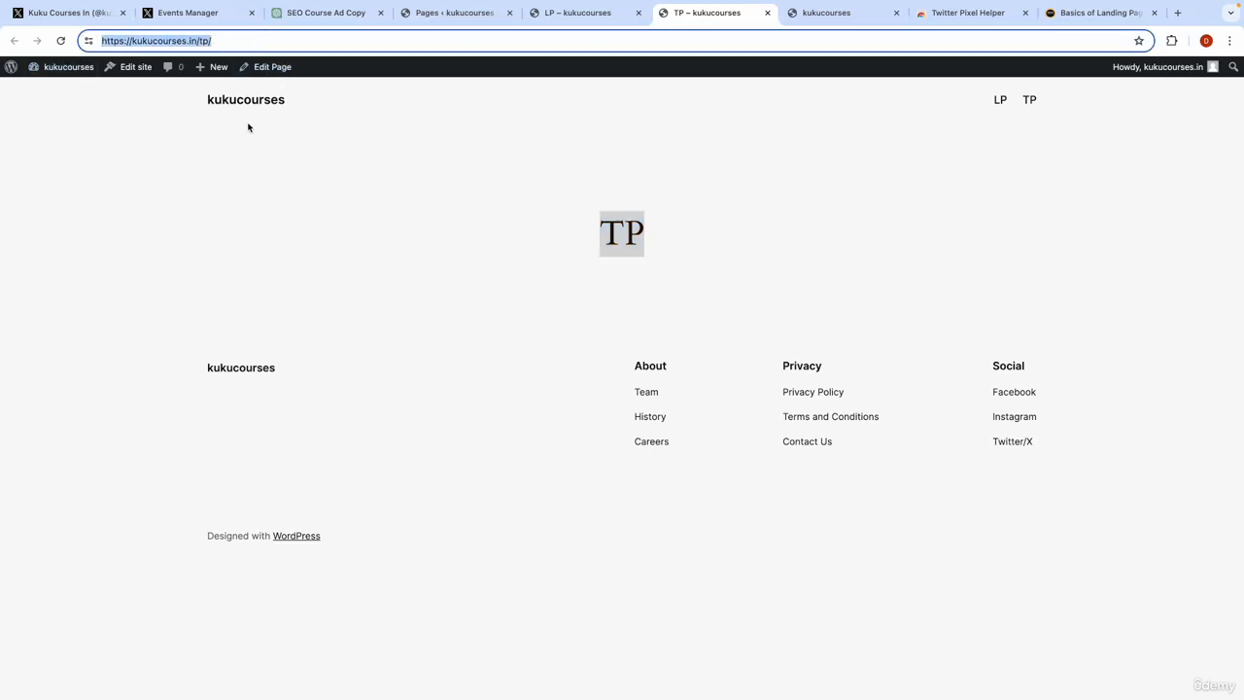
click(208, 13)
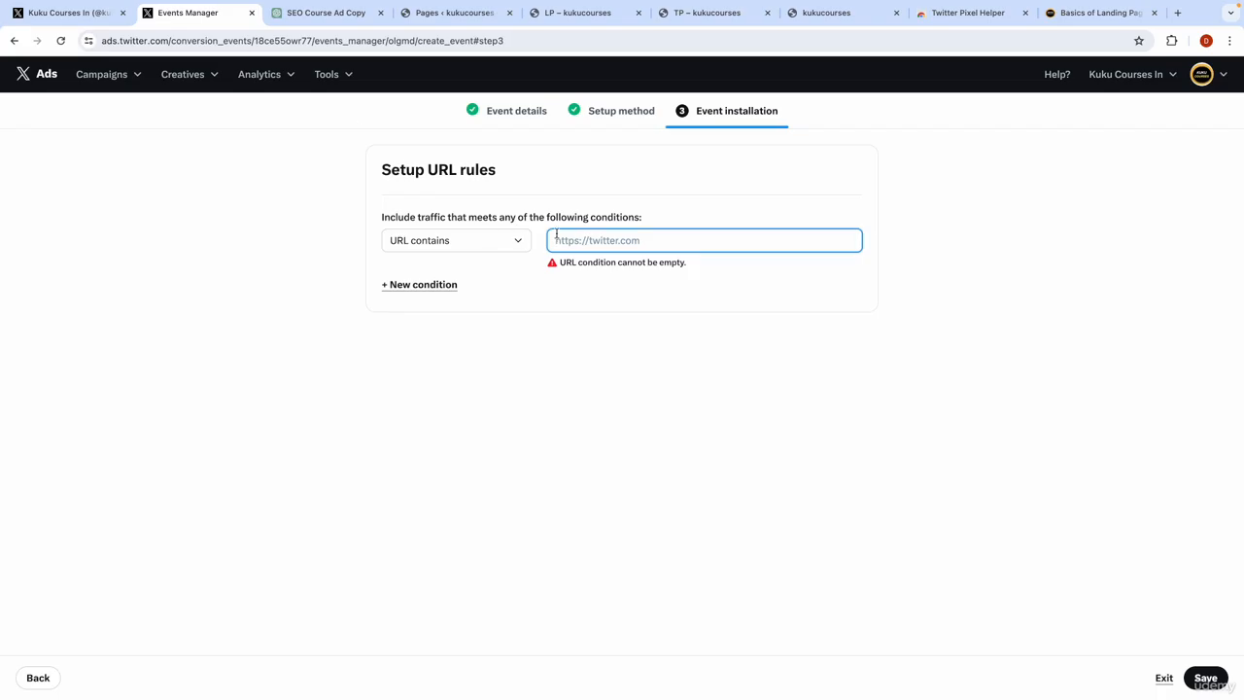
key(ctrl+v)
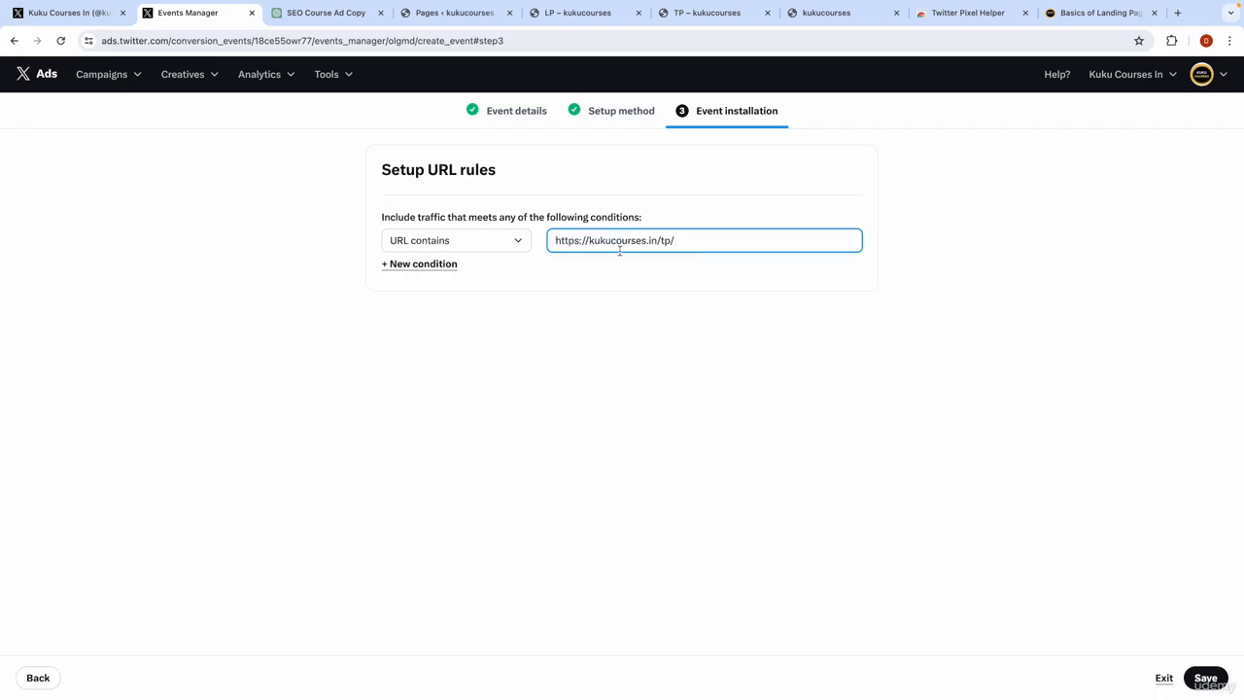
scroll(619, 251, up, 5)
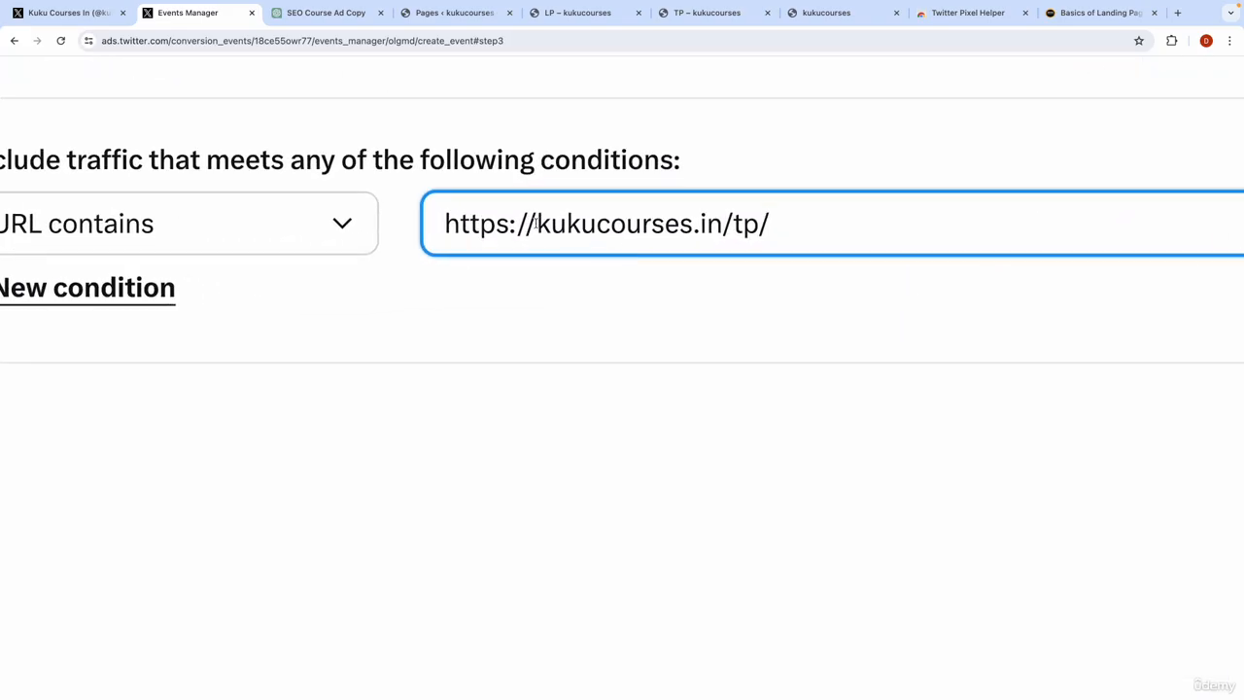
drag(537, 224, 431, 225)
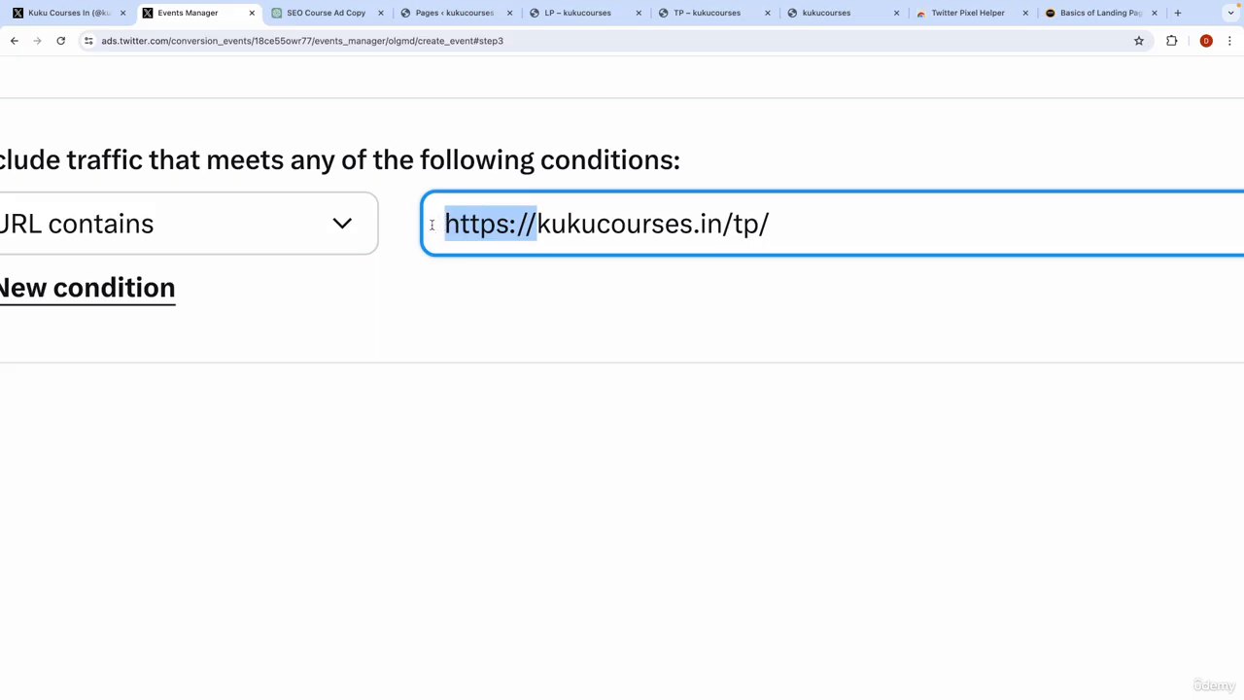
key(BackSpace)
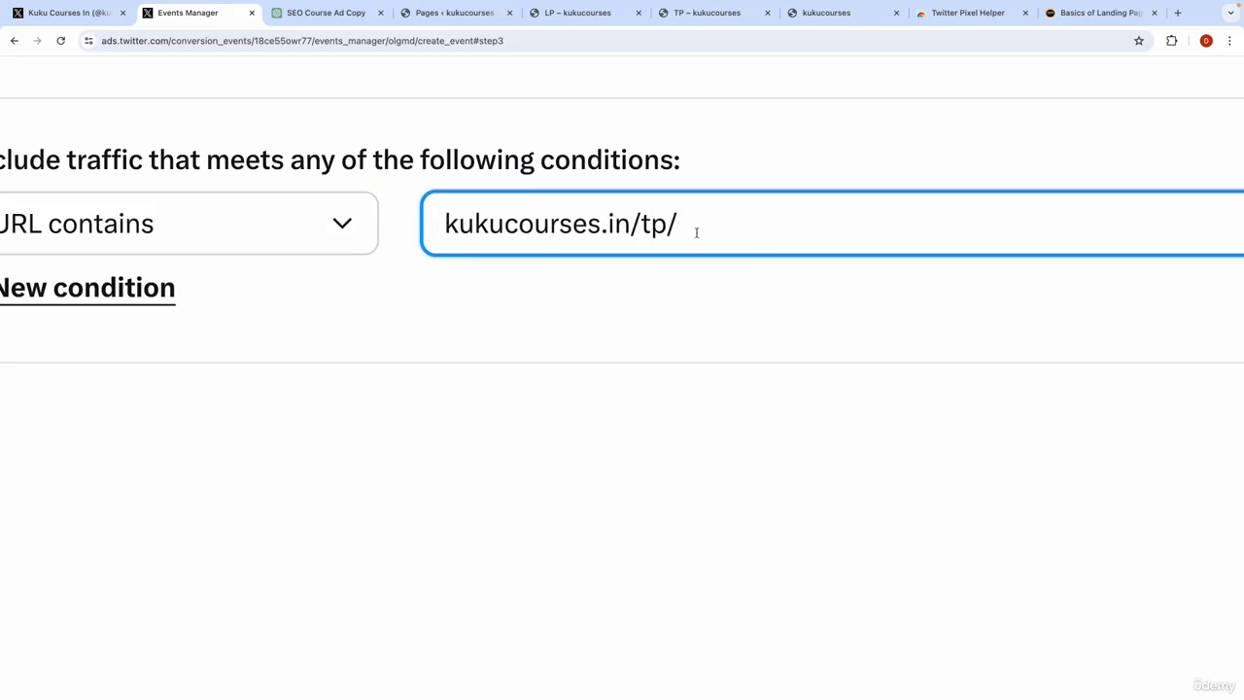
click(696, 233)
key(BackSpace)
scroll(463, 242, down, 5)
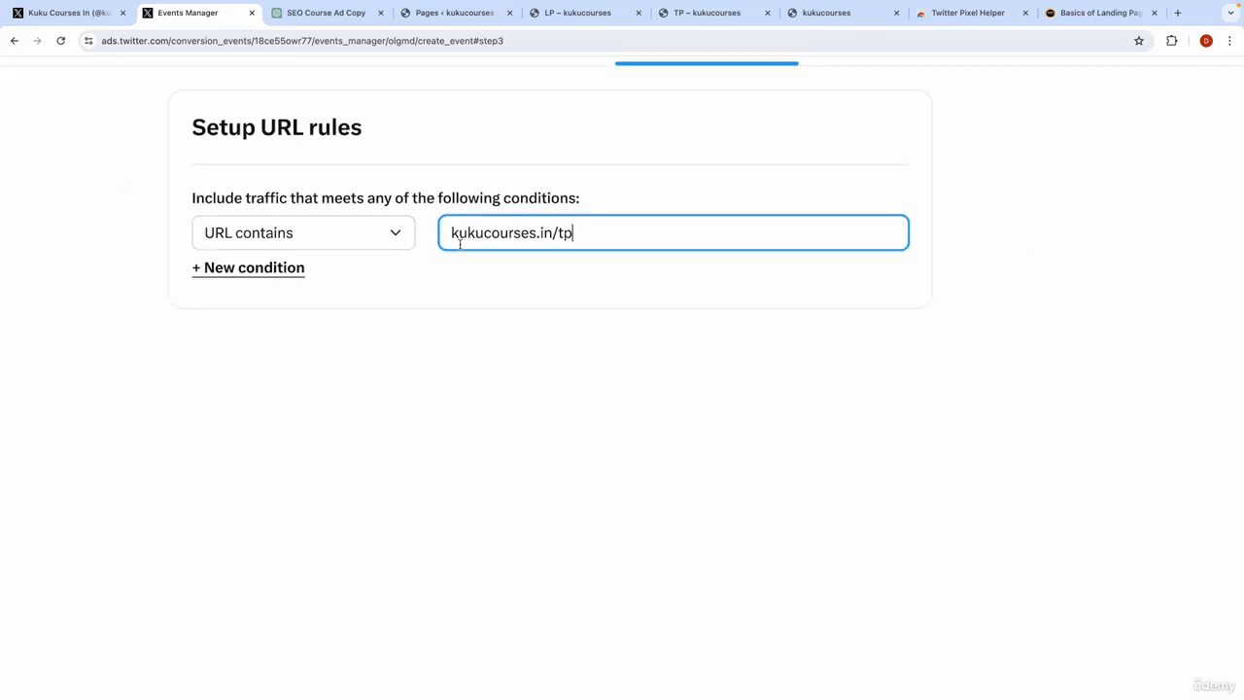
- Re-enter the TP page's address as the URL condition's value and trim it to kukucourses.in/tp
click(691, 13)
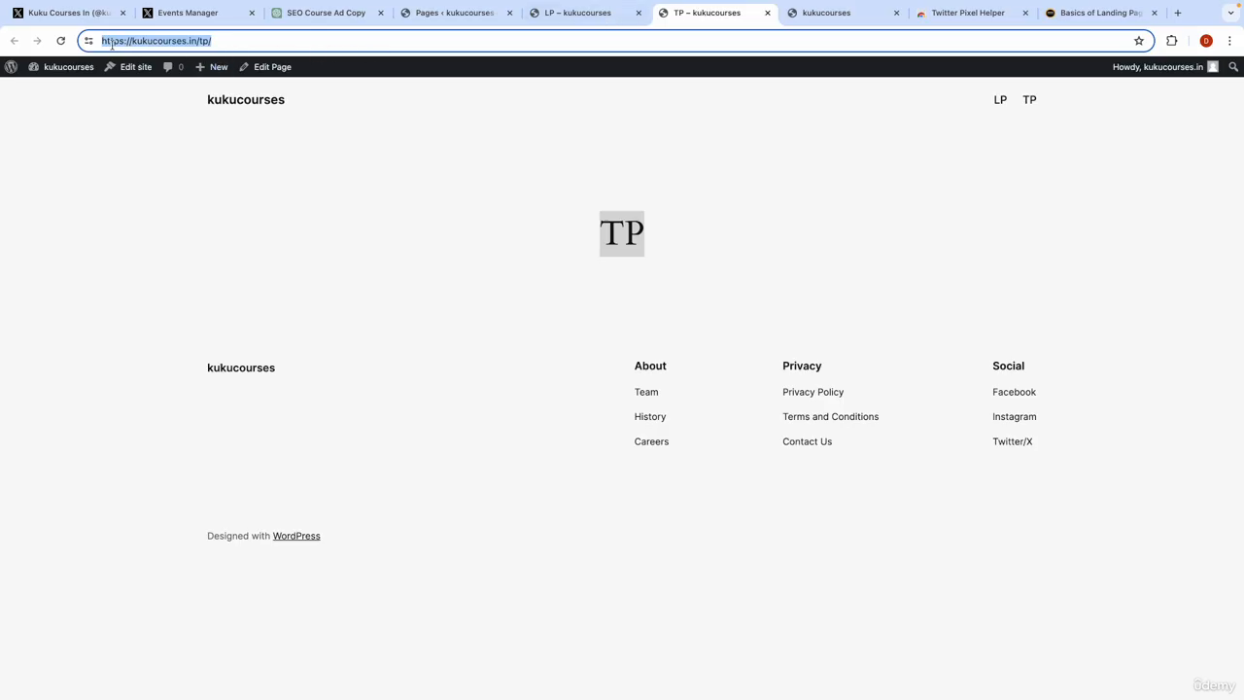
click(189, 14)
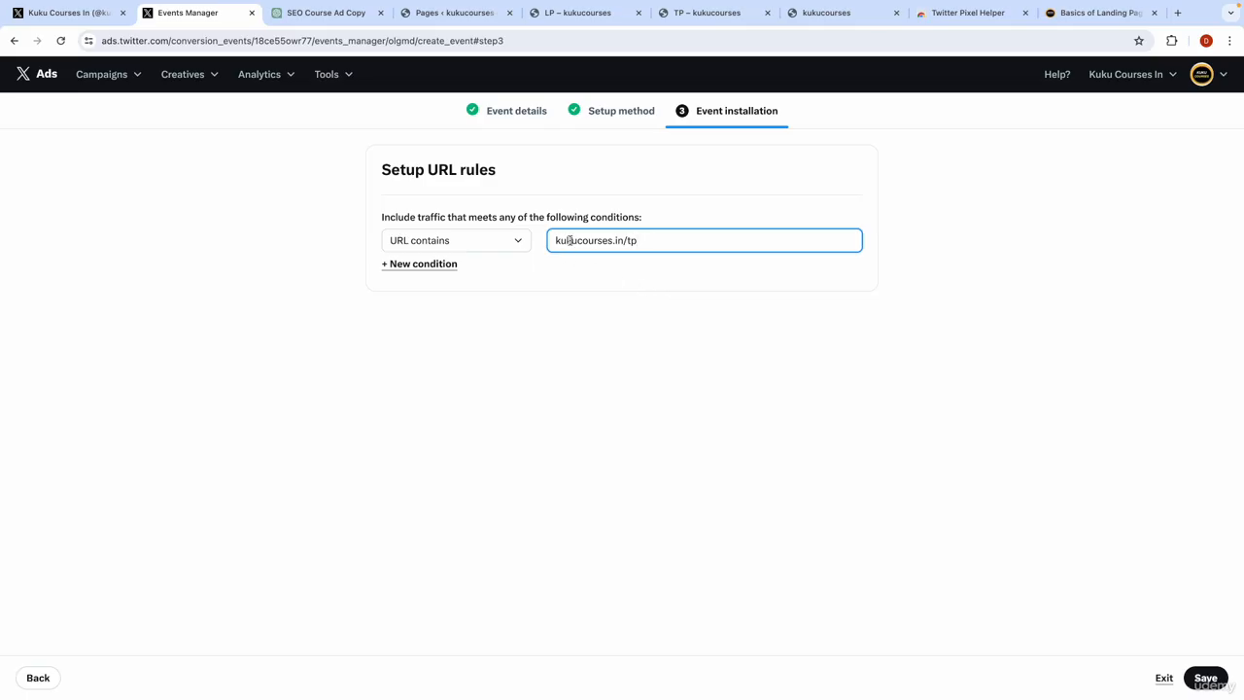
key(ctrl+a)
key(ctrl+v)
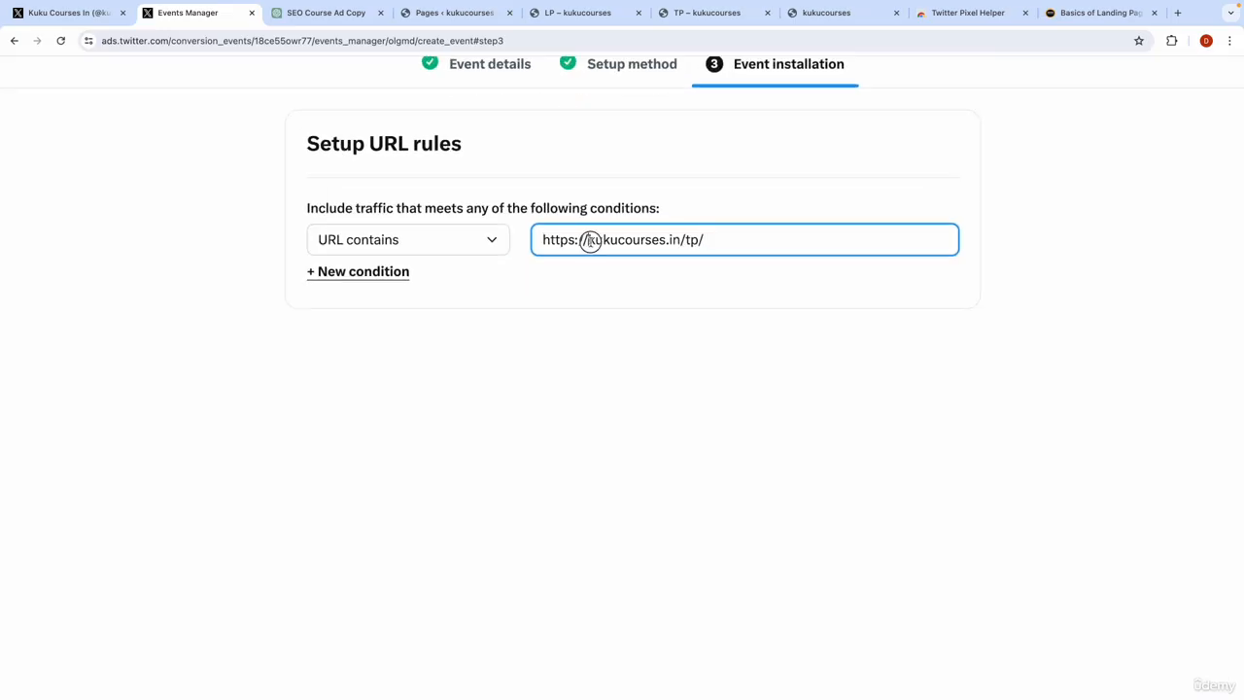
drag(590, 241, 521, 250)
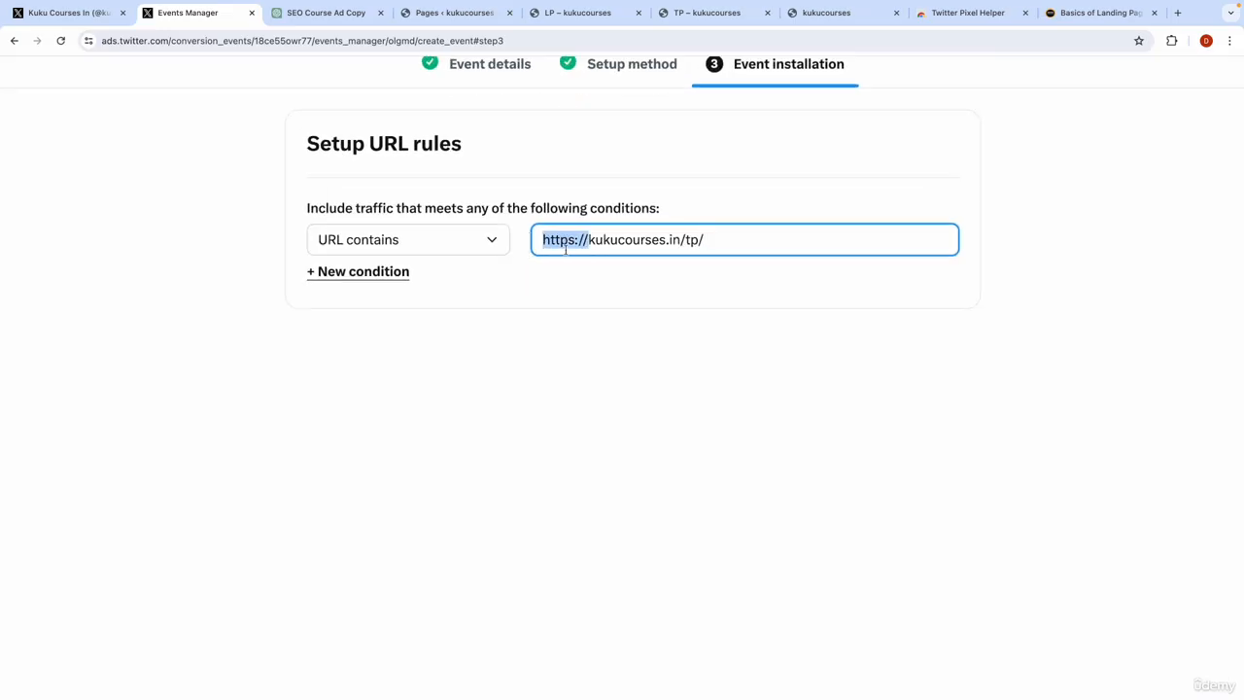
key(BackSpace)
key(BackSpace)
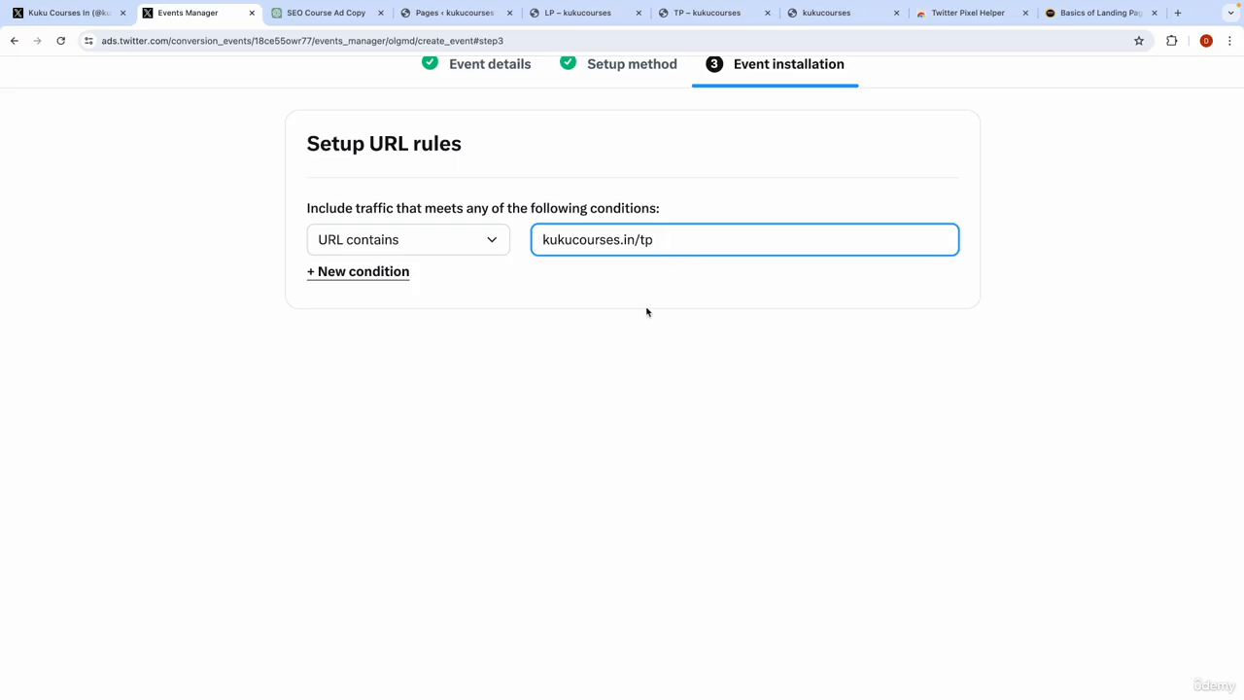
click(637, 321)
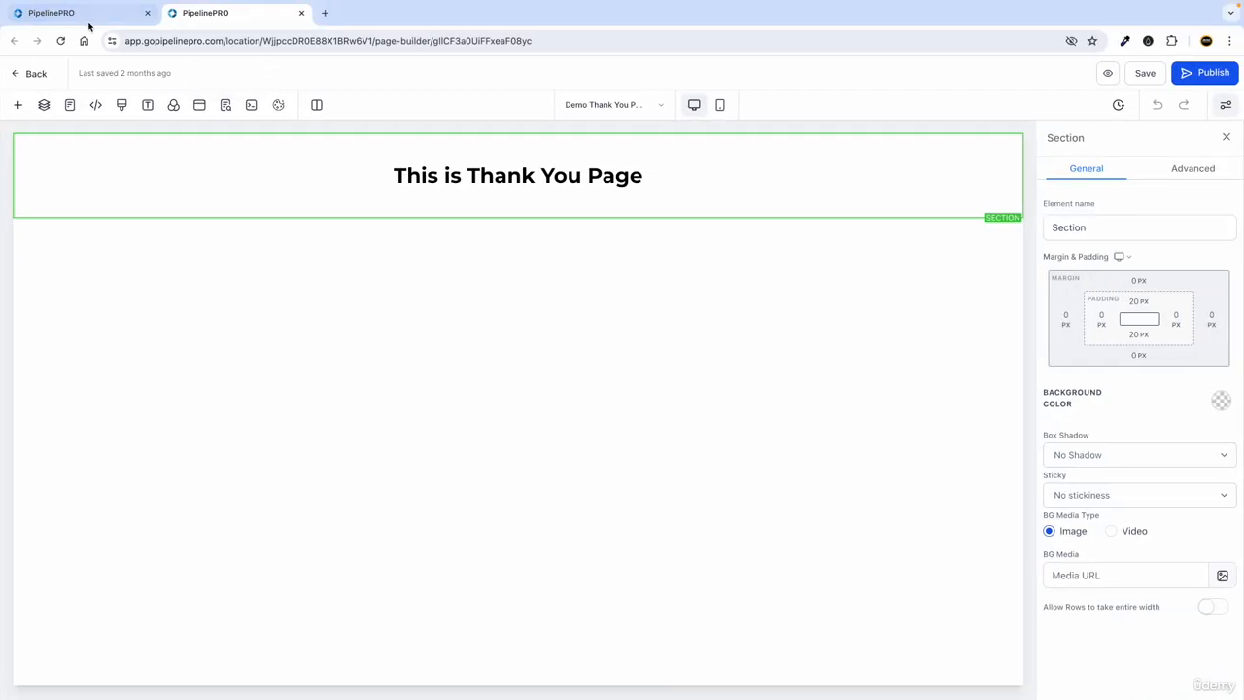
click(86, 14)
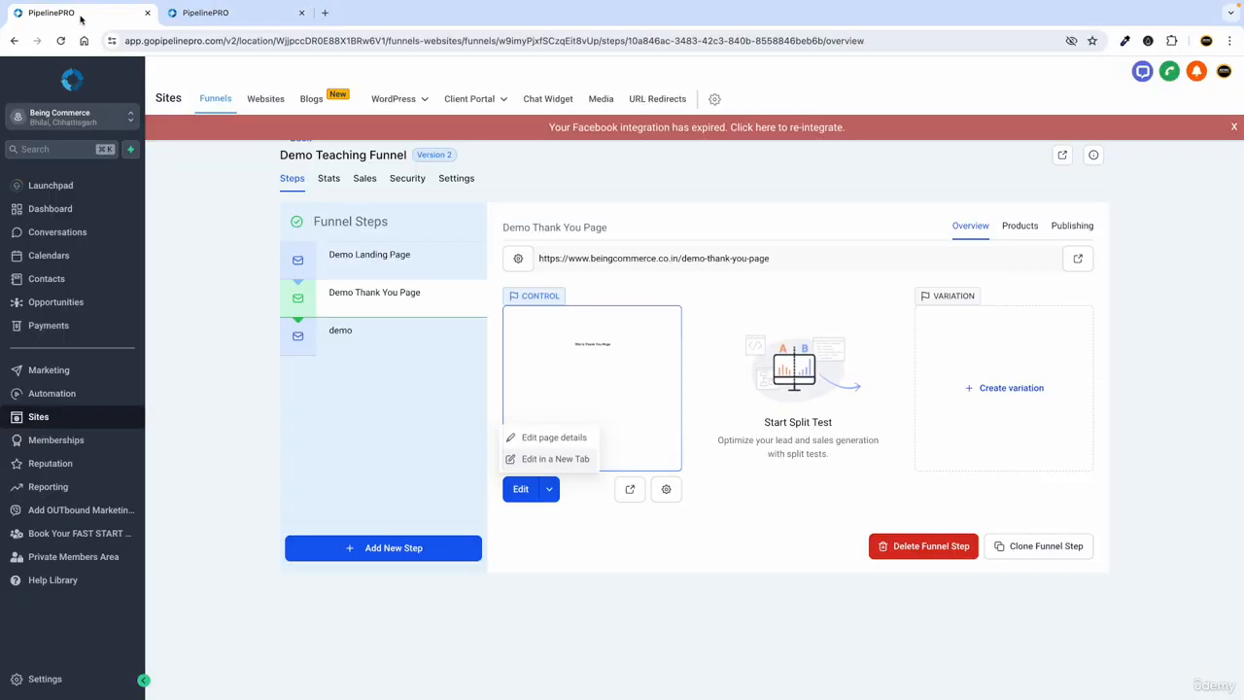
click(629, 490)
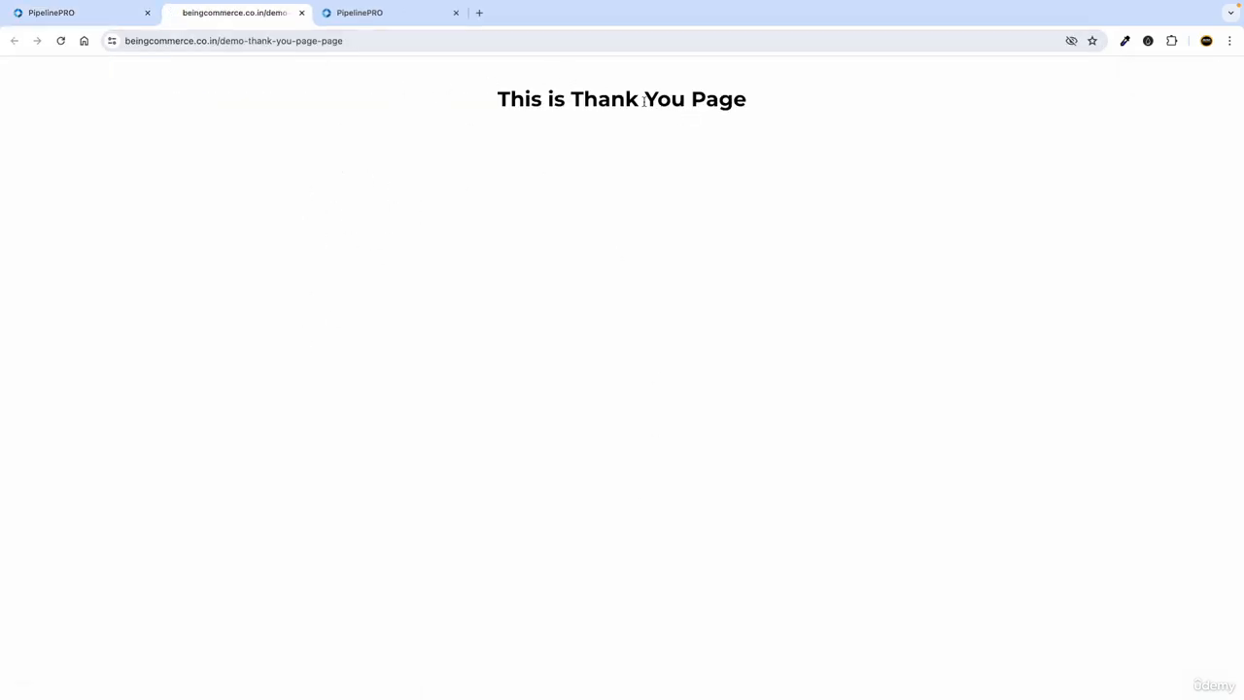
click(369, 41)
key(ctrl+c)
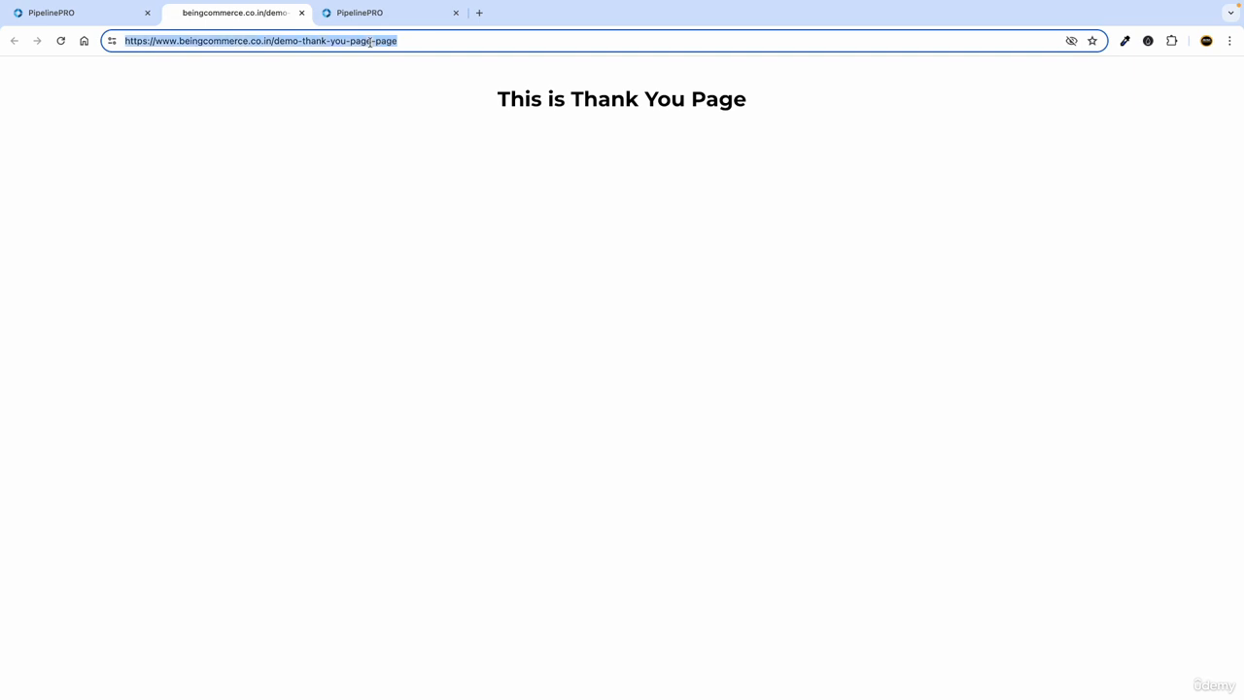
key(ctrl+Left)
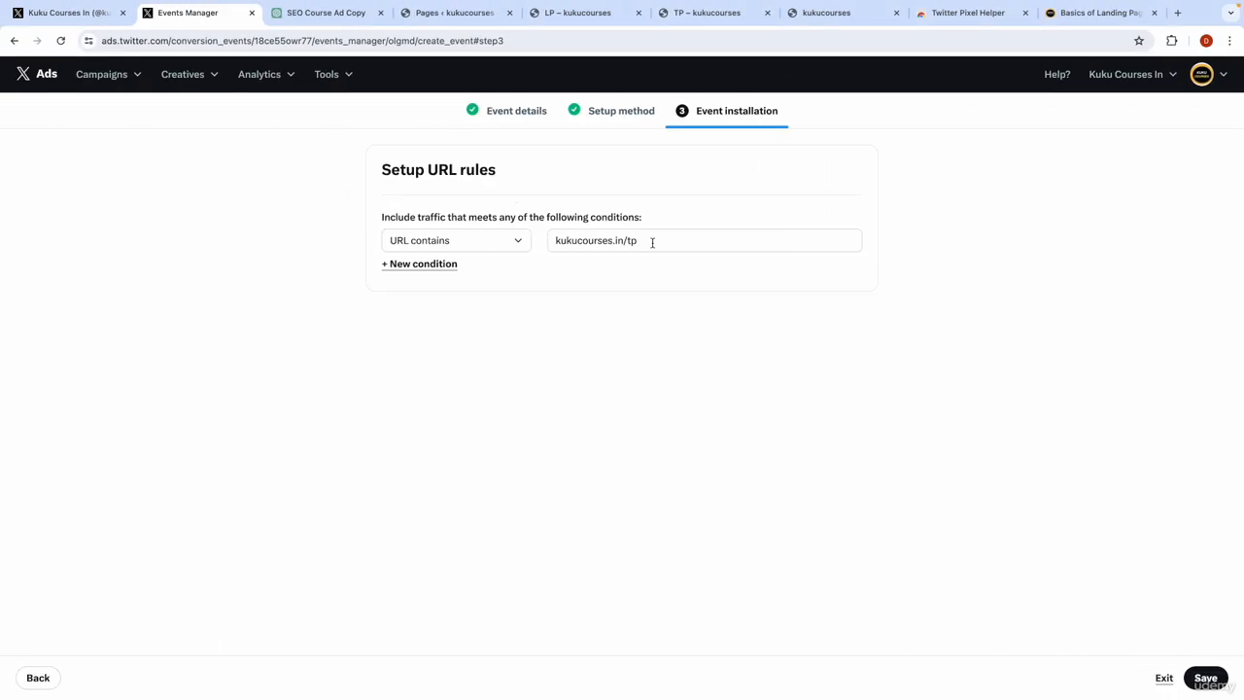
- Replace the URL condition's value with the copied funnel address, trimmed to beingcommerce.co.in/demo-thank-you-page-page
triple_click(652, 242)
key(ctrl+v)
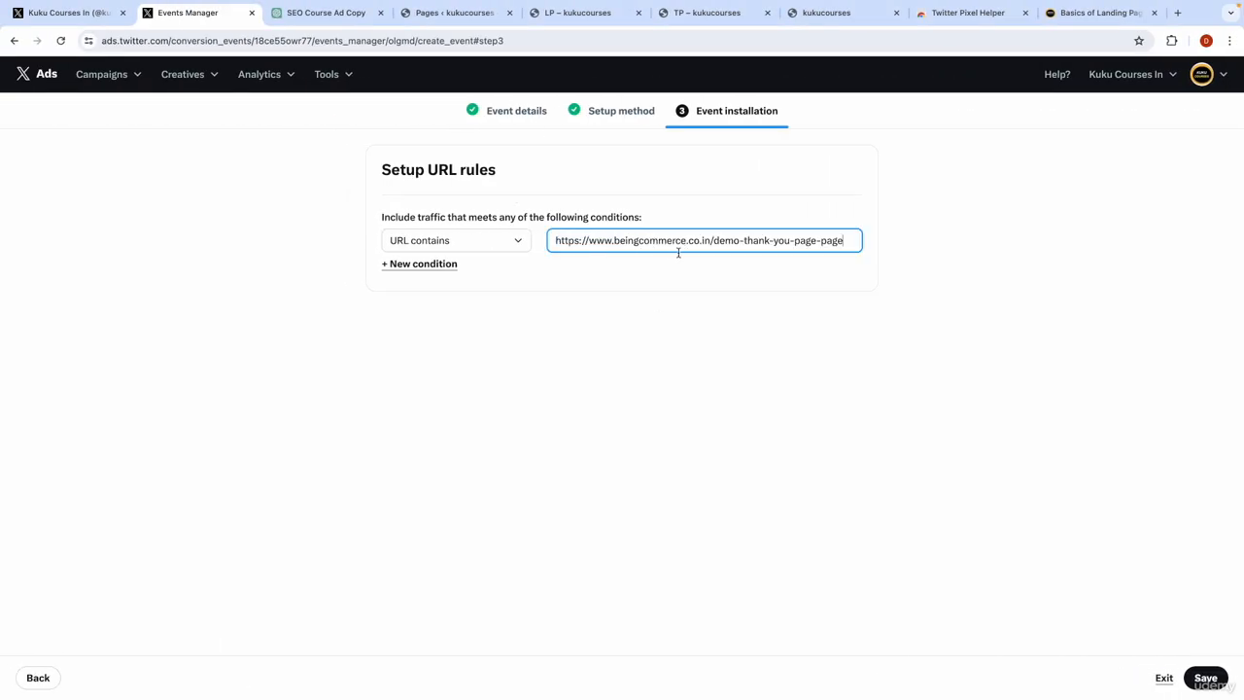
scroll(656, 240, up, 5)
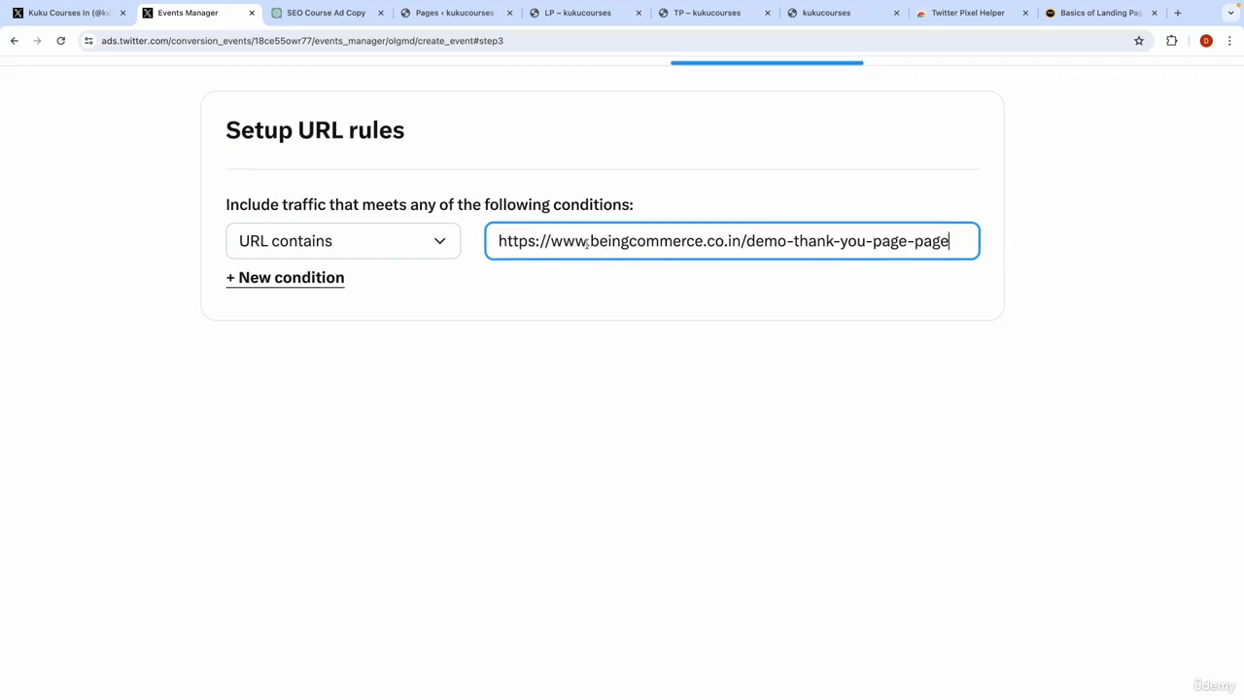
drag(589, 242, 496, 245)
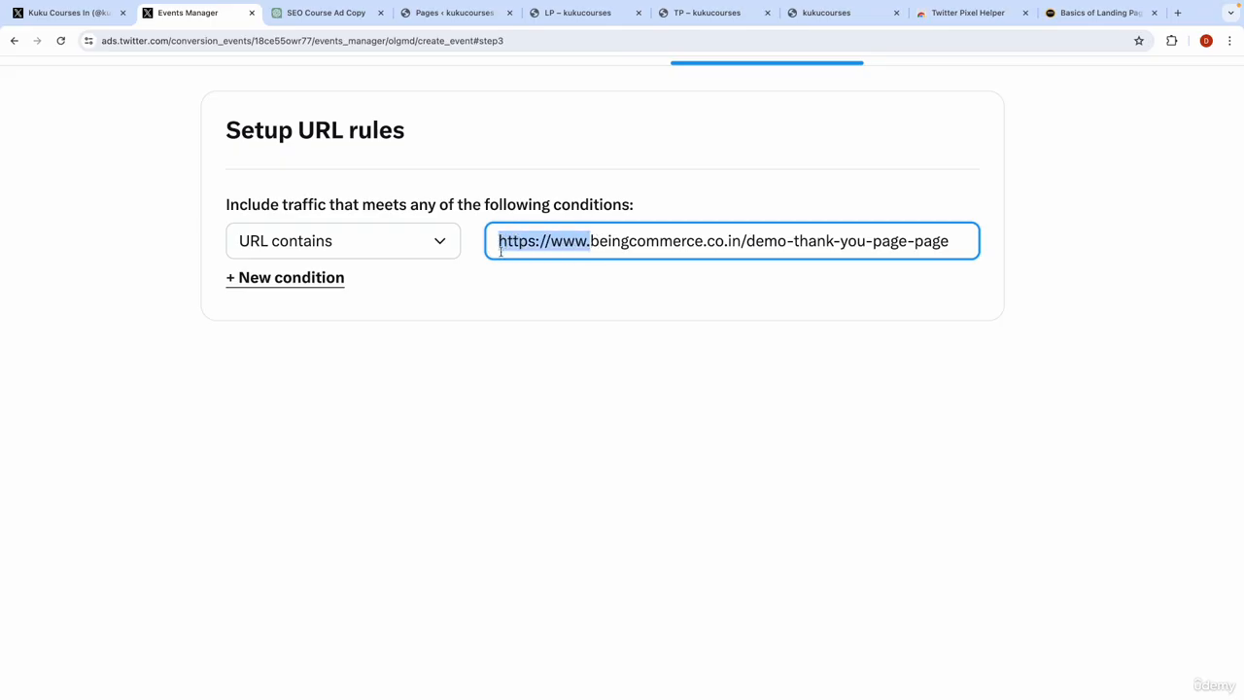
key(BackSpace)
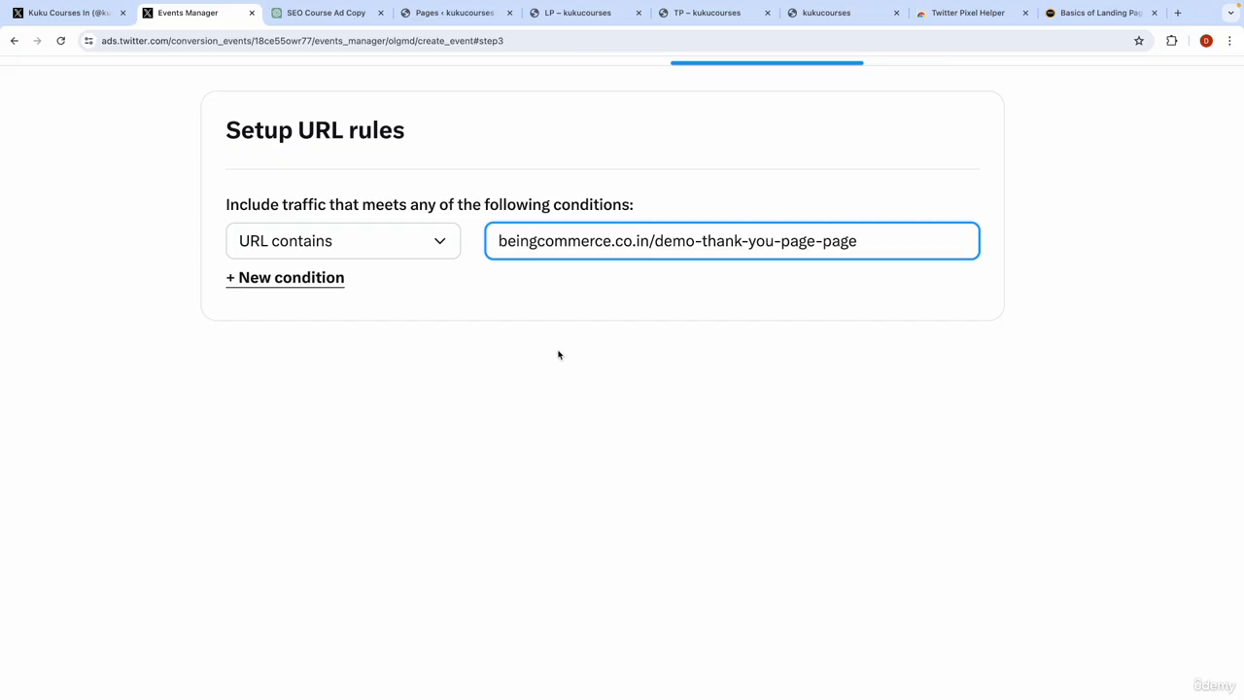
click(696, 14)
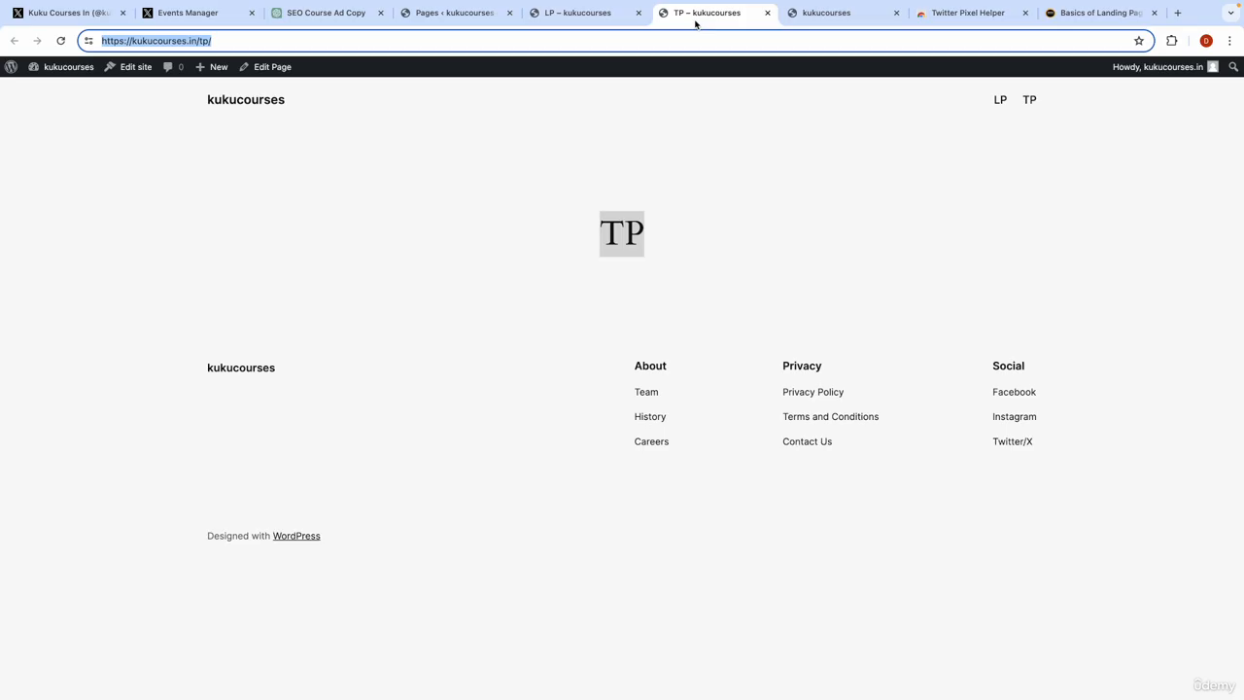
click(212, 20)
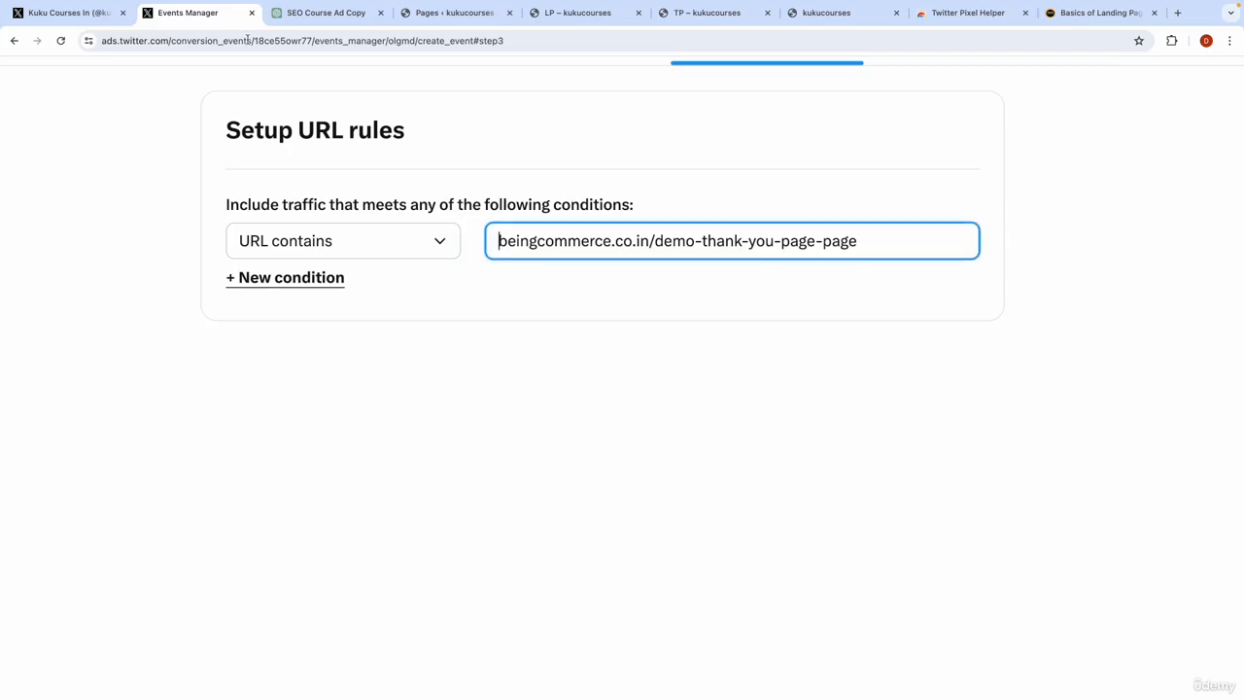
key(ctrl+a)
text(https://kukucourses.in/tp/)
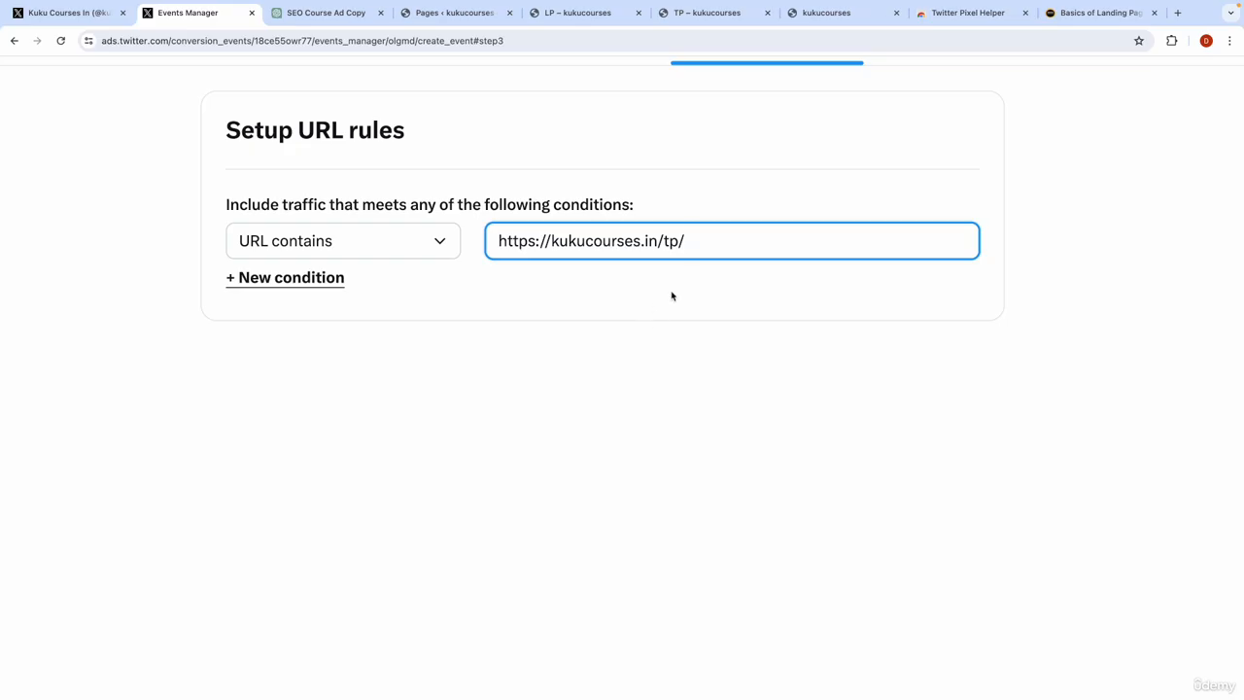
key(BackSpace)
drag(551, 240, 447, 240)
key(BackSpace)
click(535, 386)
key(ctrl+0)
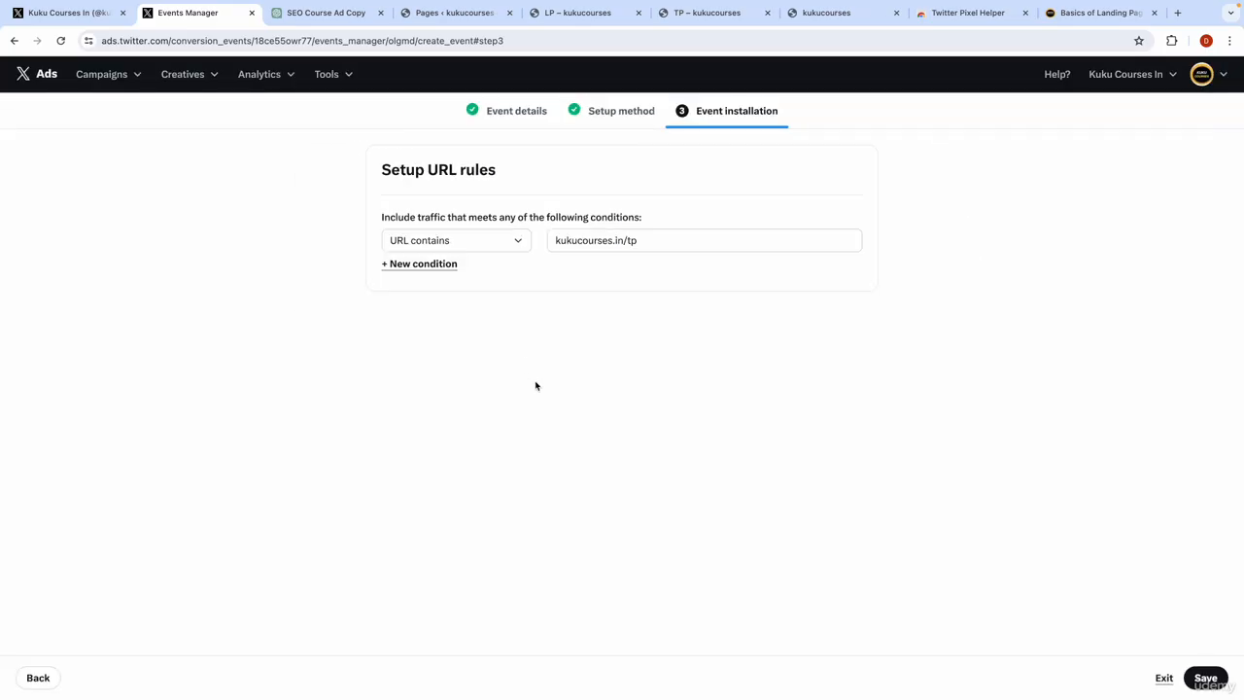
- Glance at the landing page basics lesson, then save the Purchase event with its URL rule
click(1093, 13)
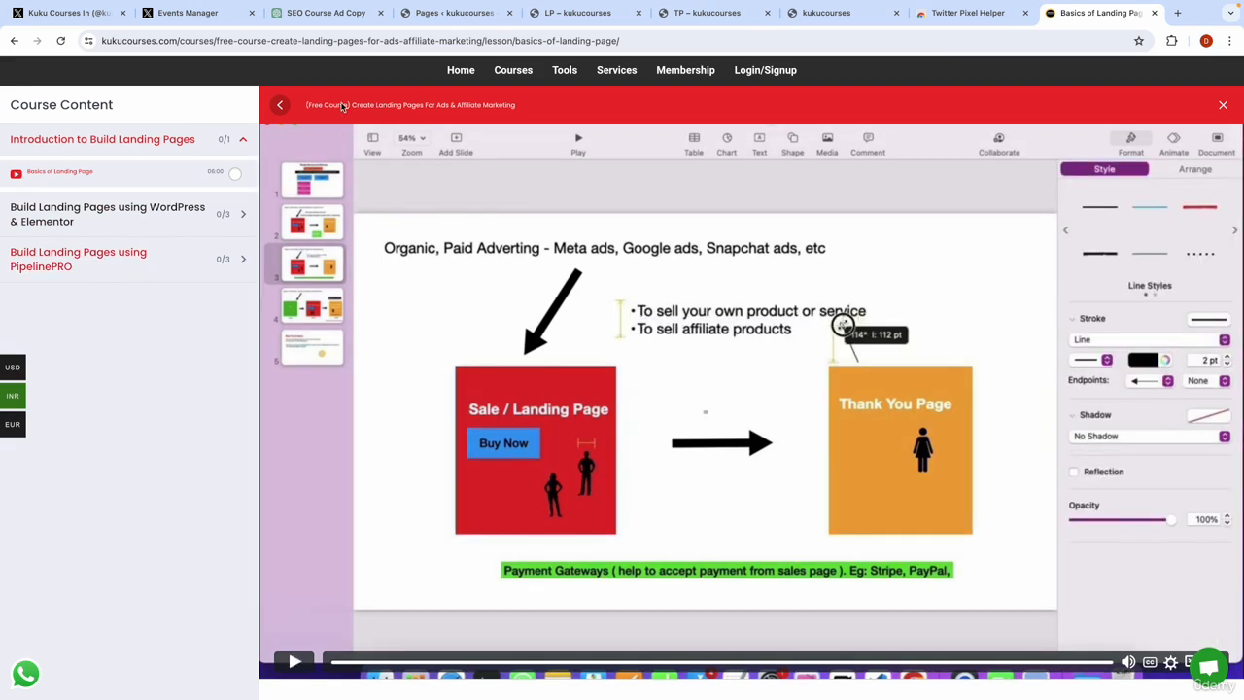
click(212, 12)
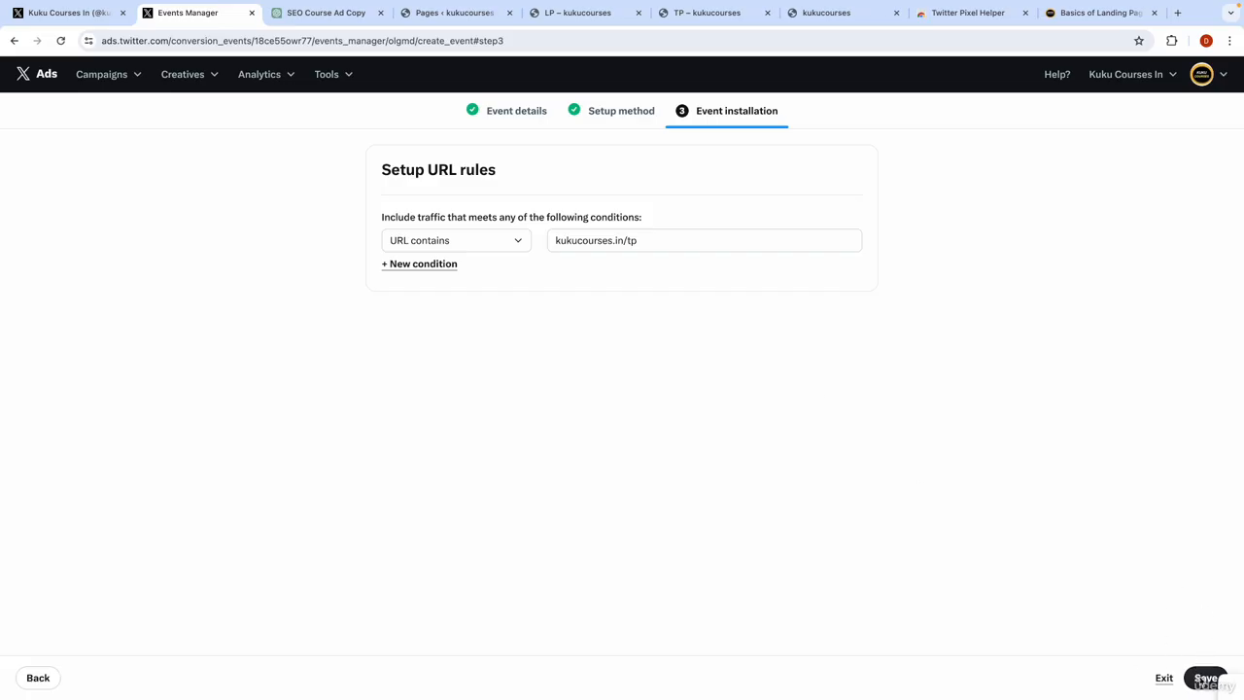
click(1192, 676)
scroll(378, 475, down, 2)
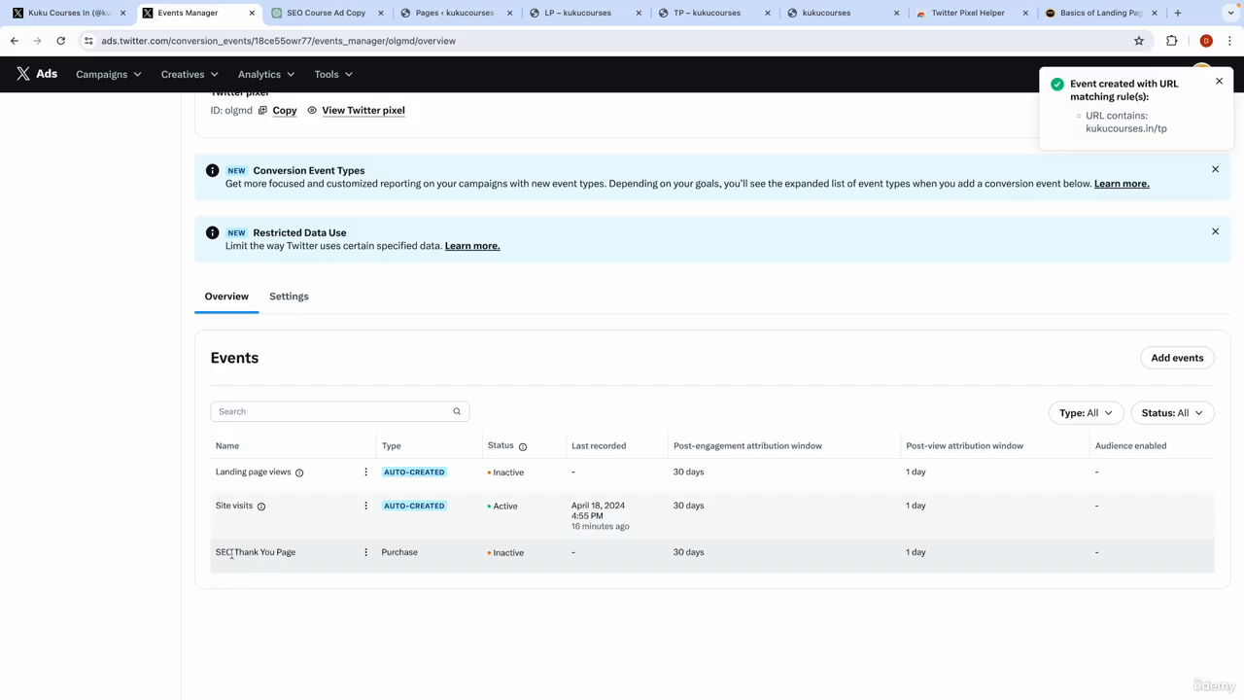
click(365, 552)
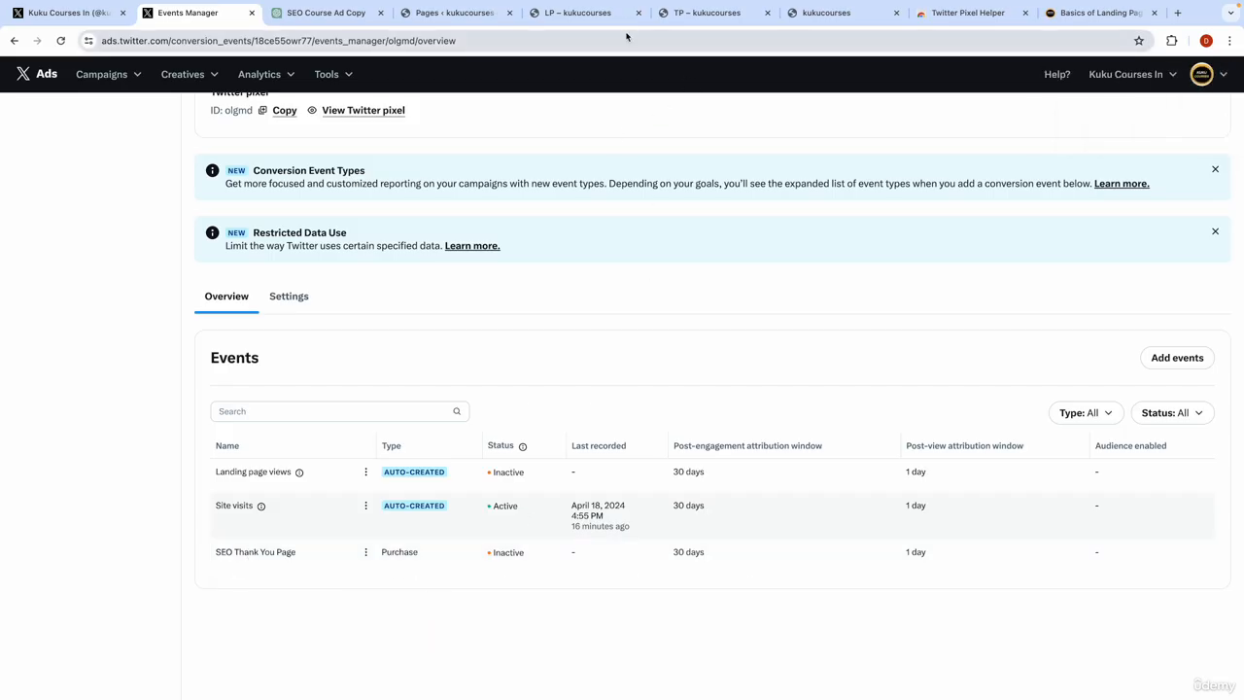
- On the Keynote funnel slide, move the Sale / Landing Page block down to uncover Website / Landing Page, and select the three funnel blocks in turn
click(595, 17)
key(ctrl+Left)
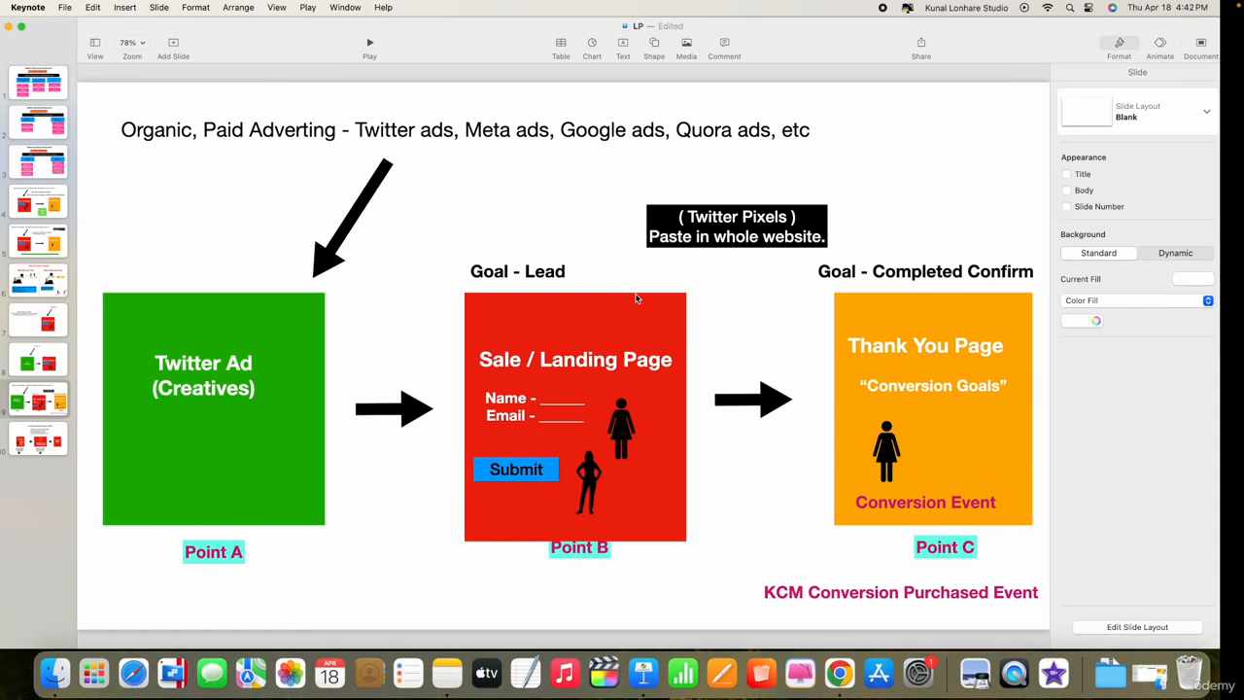
click(625, 328)
drag(625, 327, 419, 608)
click(569, 322)
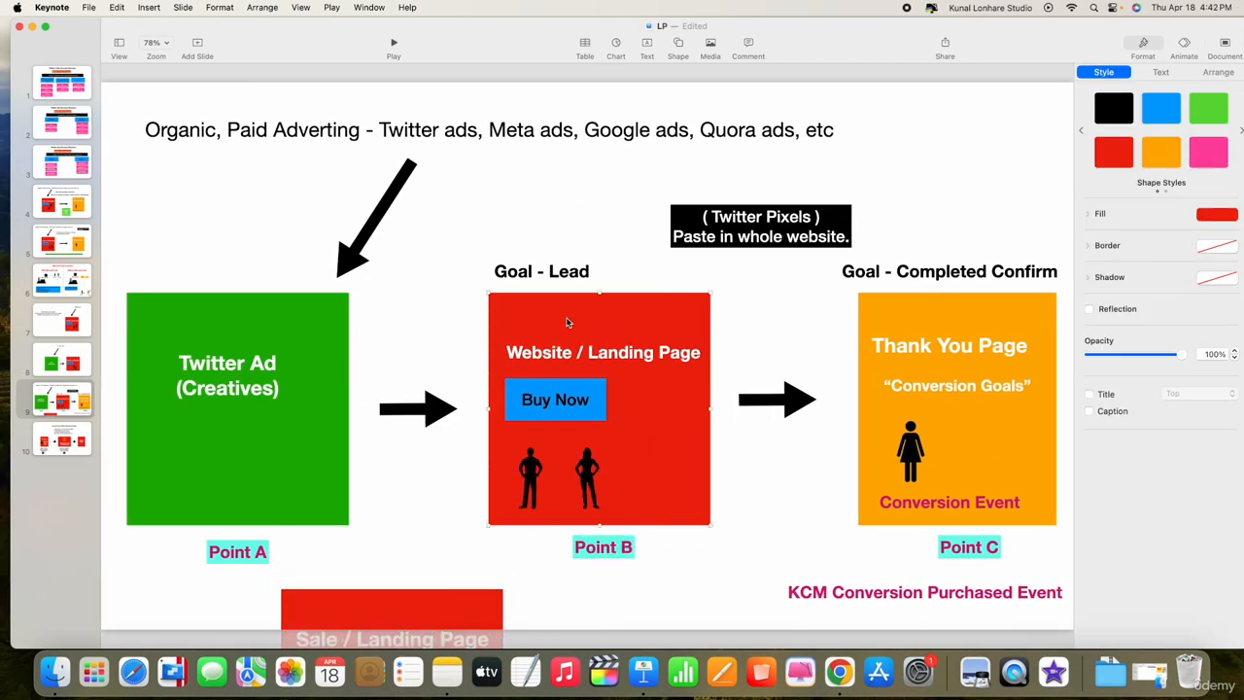
click(230, 340)
click(599, 311)
click(909, 310)
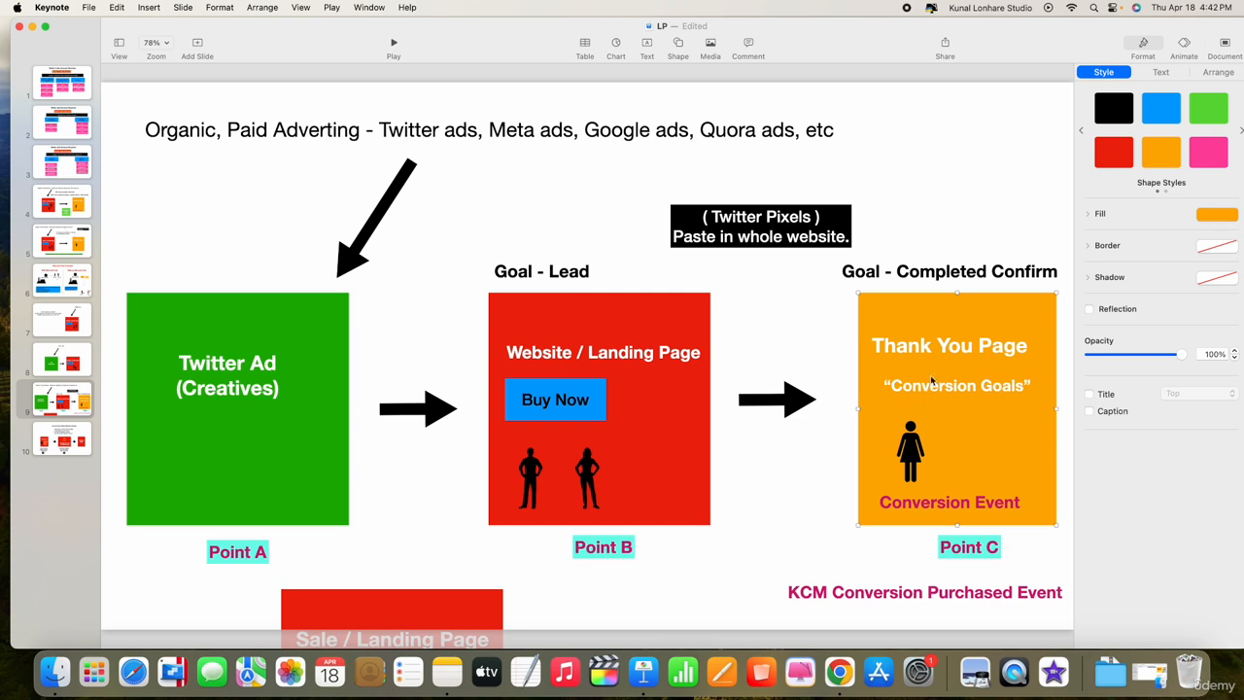
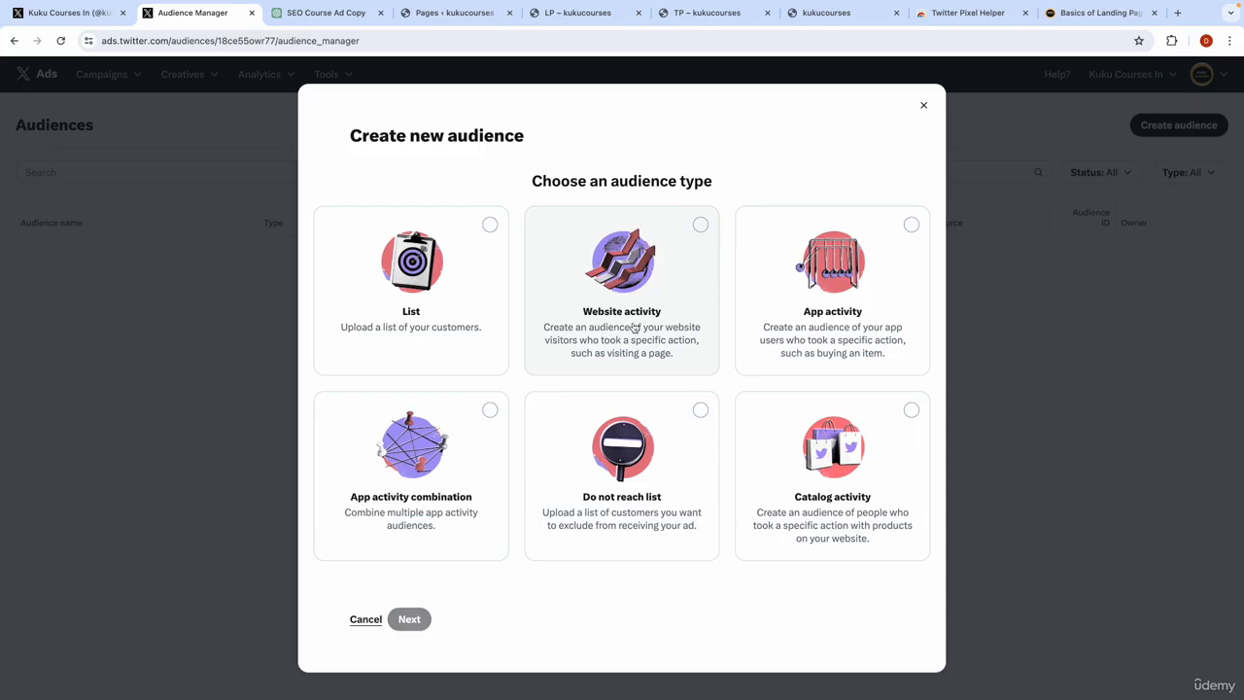
- Choose Website activity as the new audience's type and continue to its audience details
click(661, 268)
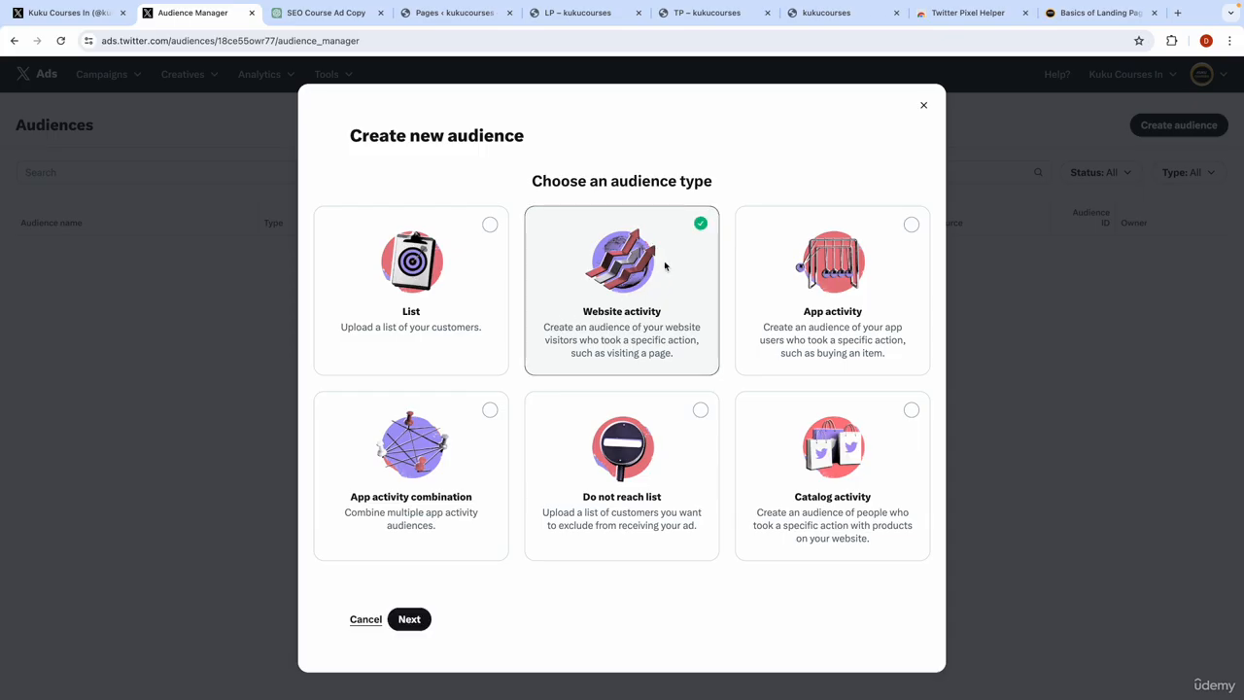
click(409, 619)
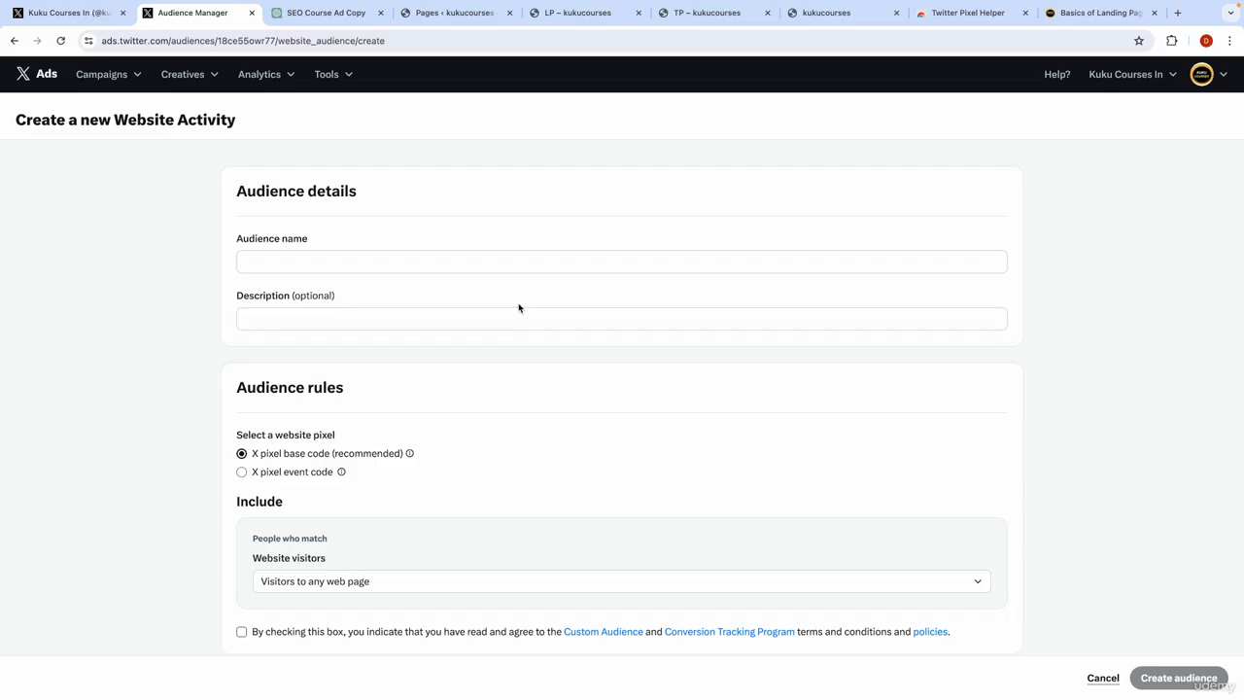
click(303, 261)
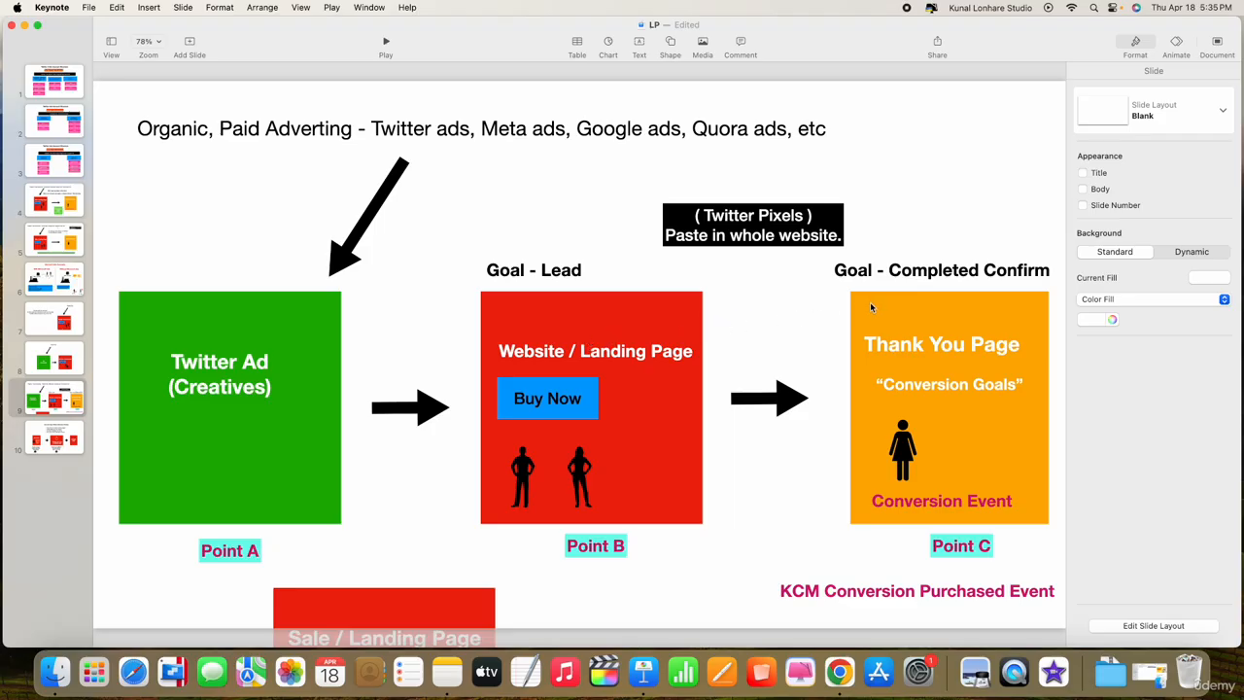
- Check the Website / Landing Page block on the Keynote slide, and name the website audience "SEO - LP Audience"
click(672, 316)
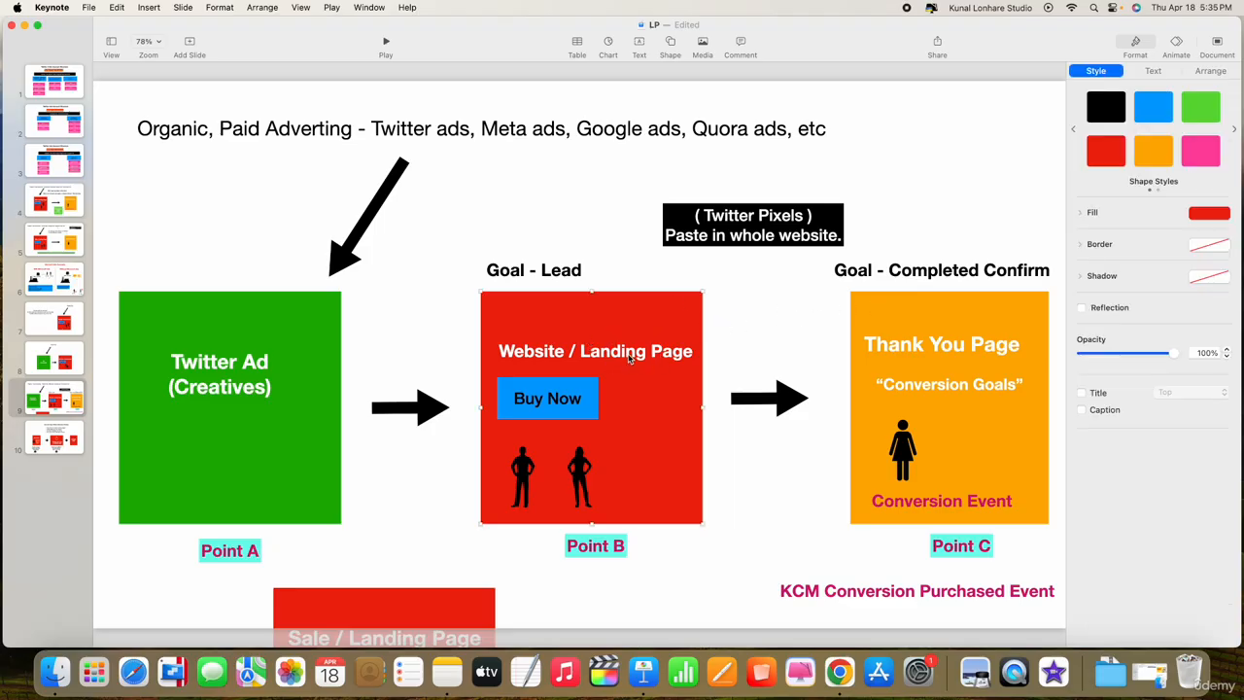
key(ctrl+Right)
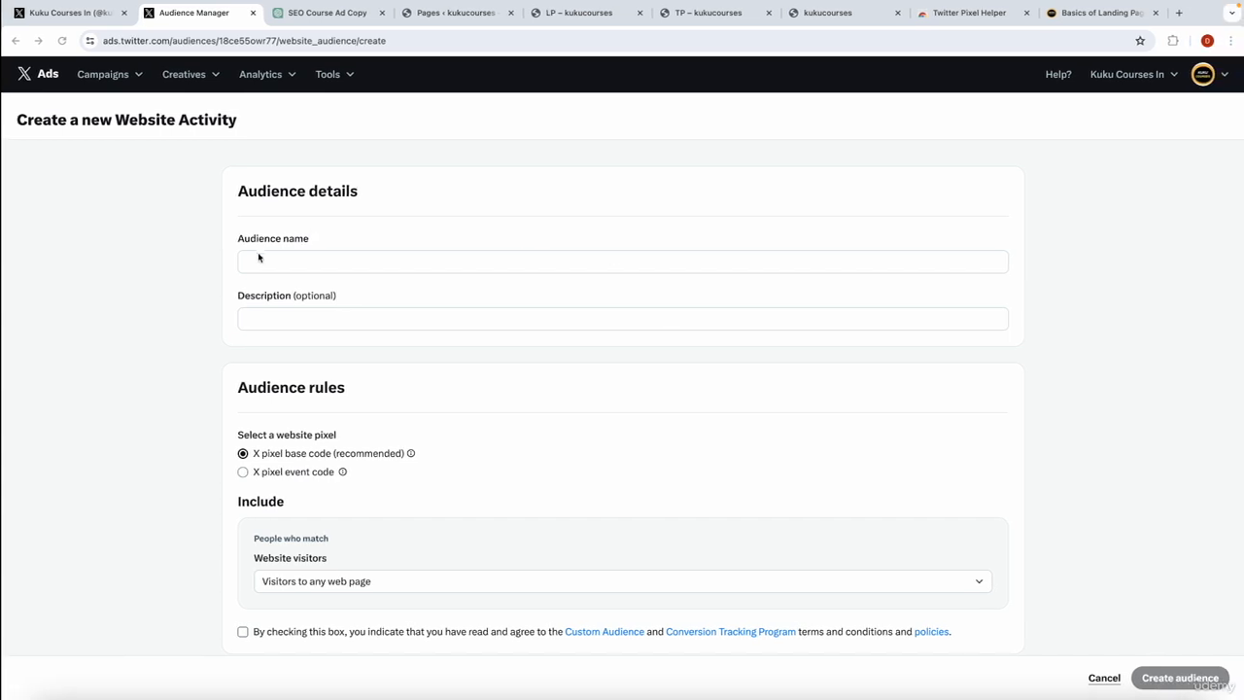
click(259, 256)
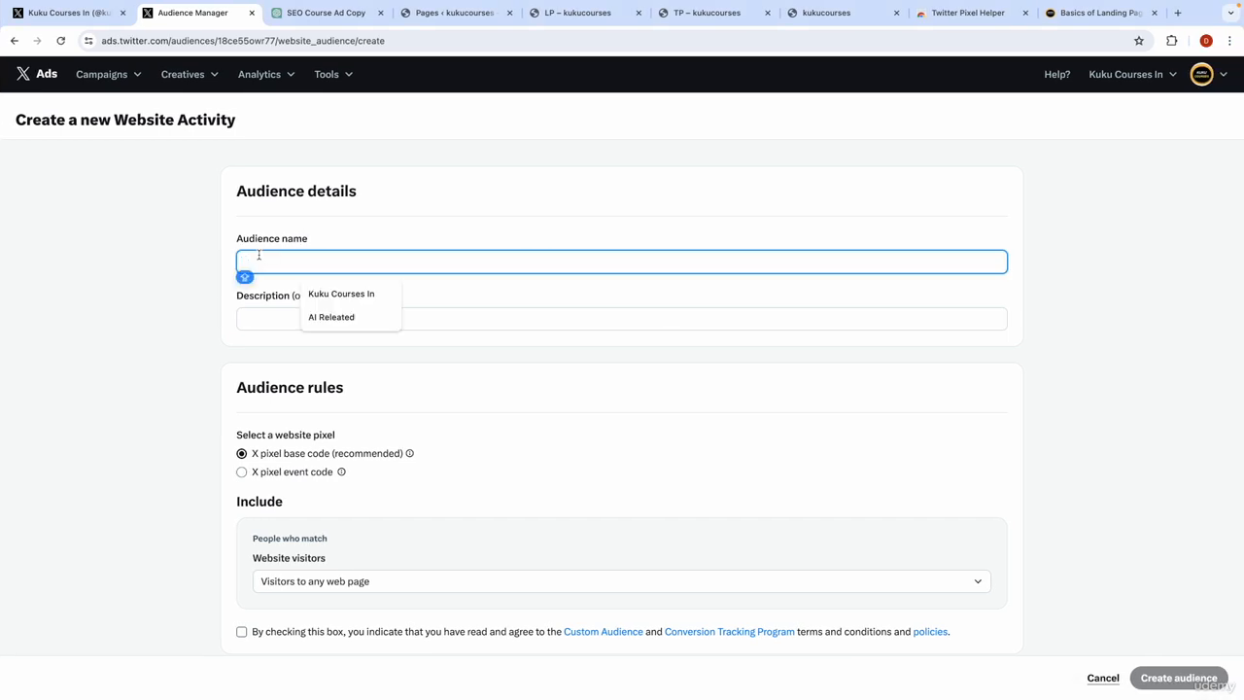
text(SEO)
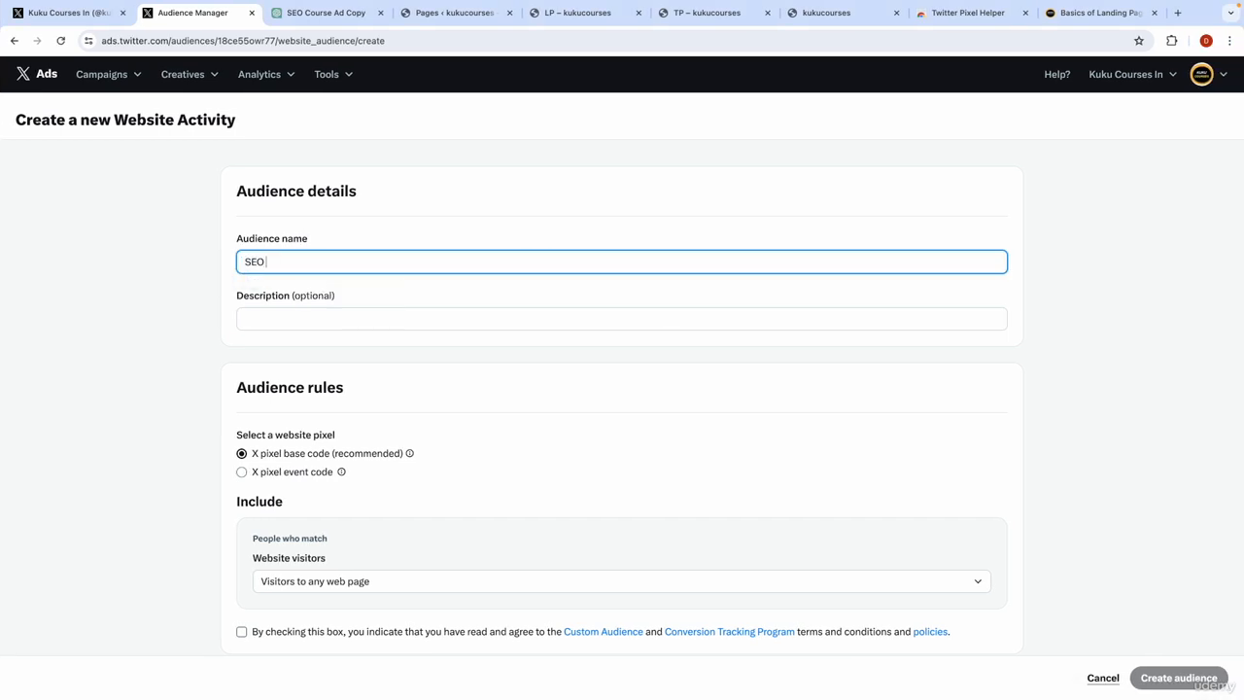
key(Caps_Lock)
text(- LP)
key(Caps_Lock)
text(P A)
key(Caps_Lock)
text(Audience)
click(166, 308)
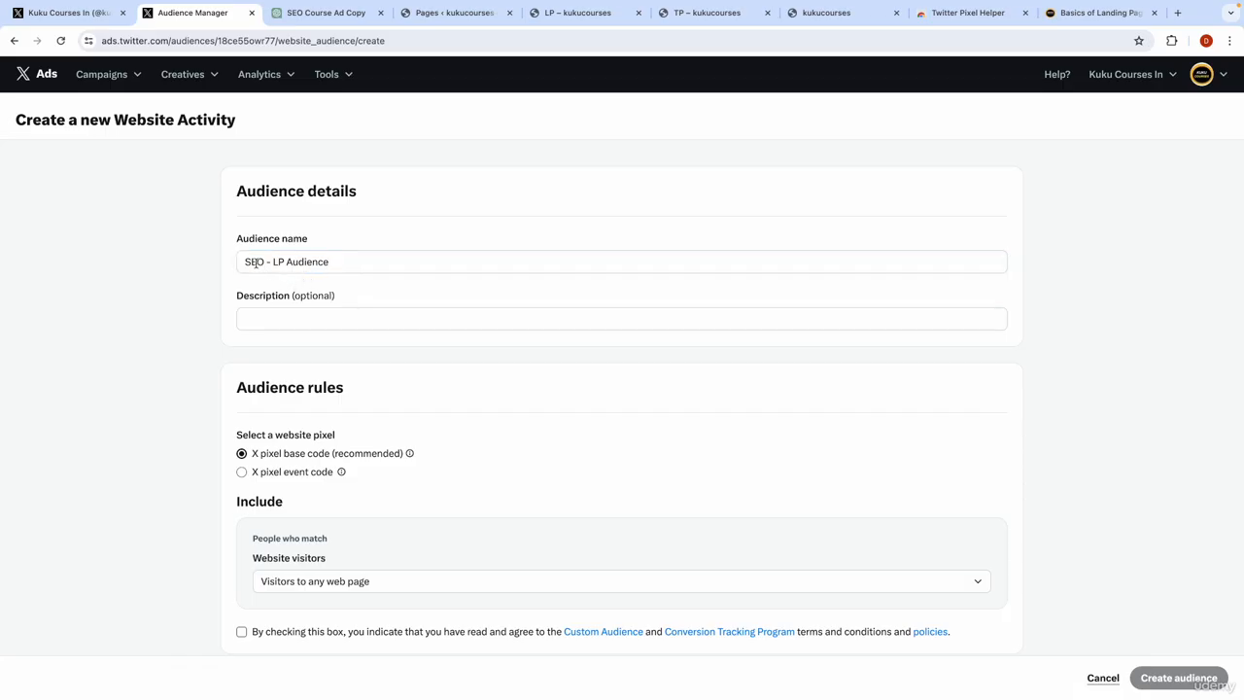
double_click(254, 263)
text(Dog)
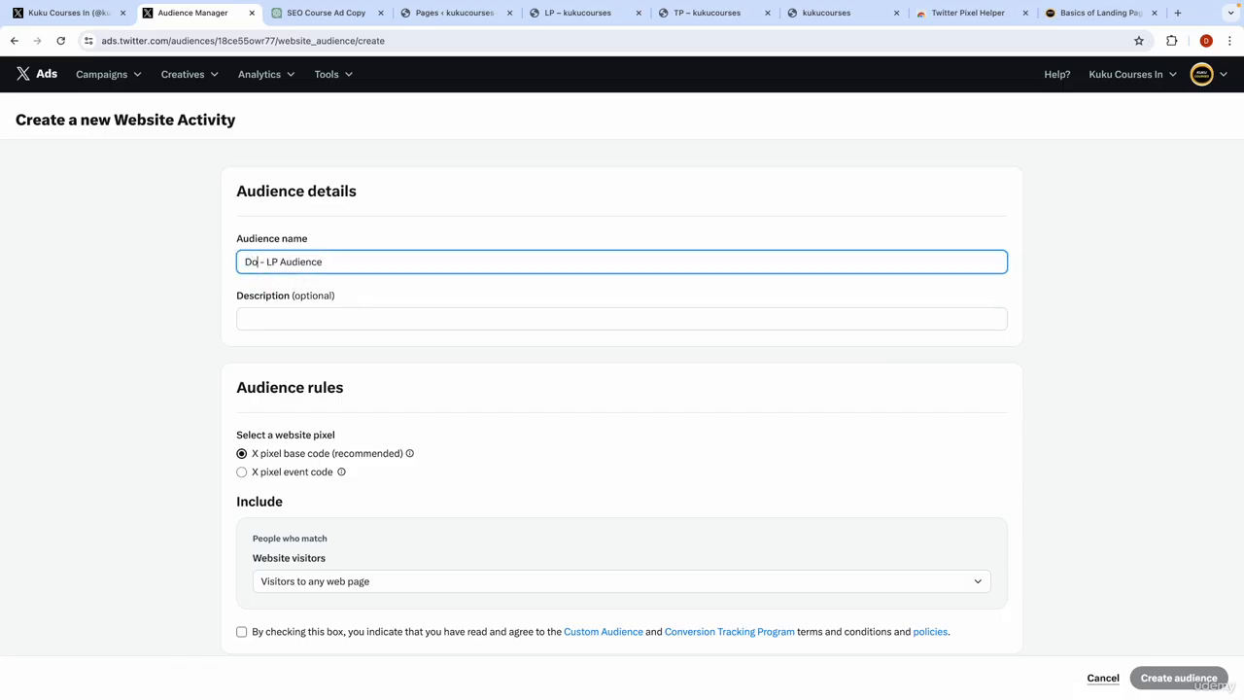
text( Food)
key(super+z)
- Add a hyphen before the last word of the audience name so it reads "SEO - LP - Audience"
click(288, 261)
text(-)
click(192, 301)
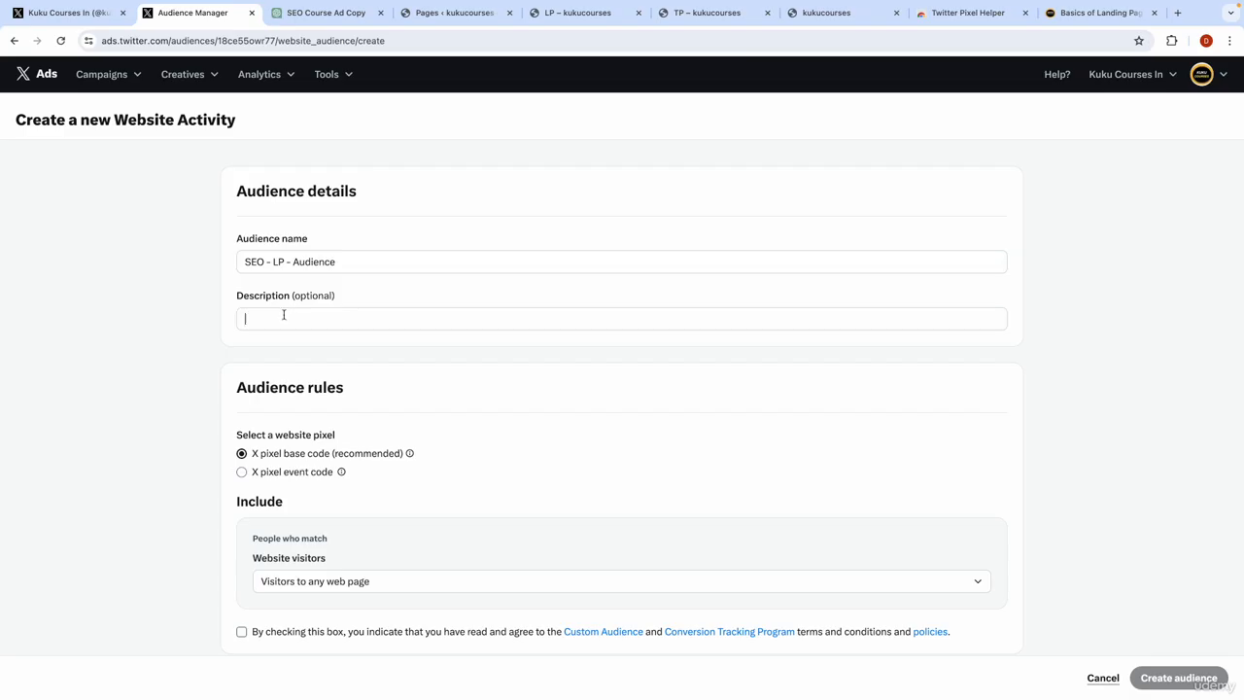
- Enter the audience description "People who are coming to my SEO landing page will go inside this audience"
text(Po)
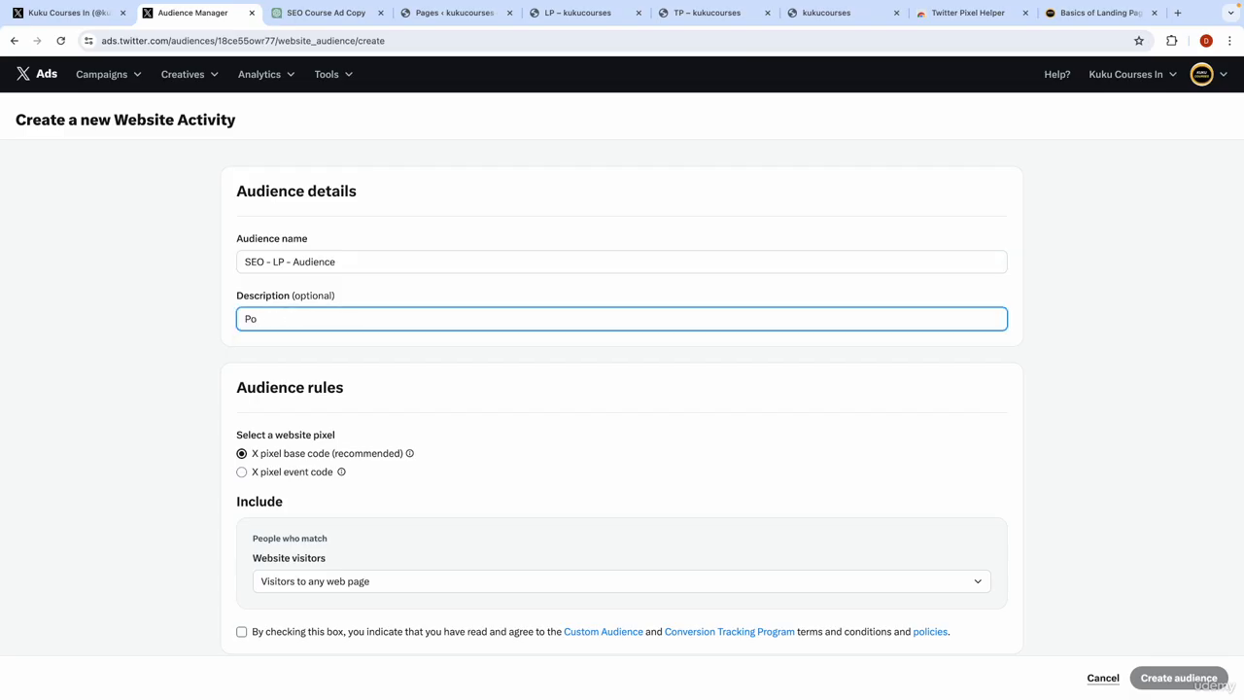
text(eple who are coming to my SEO)
text(landing)
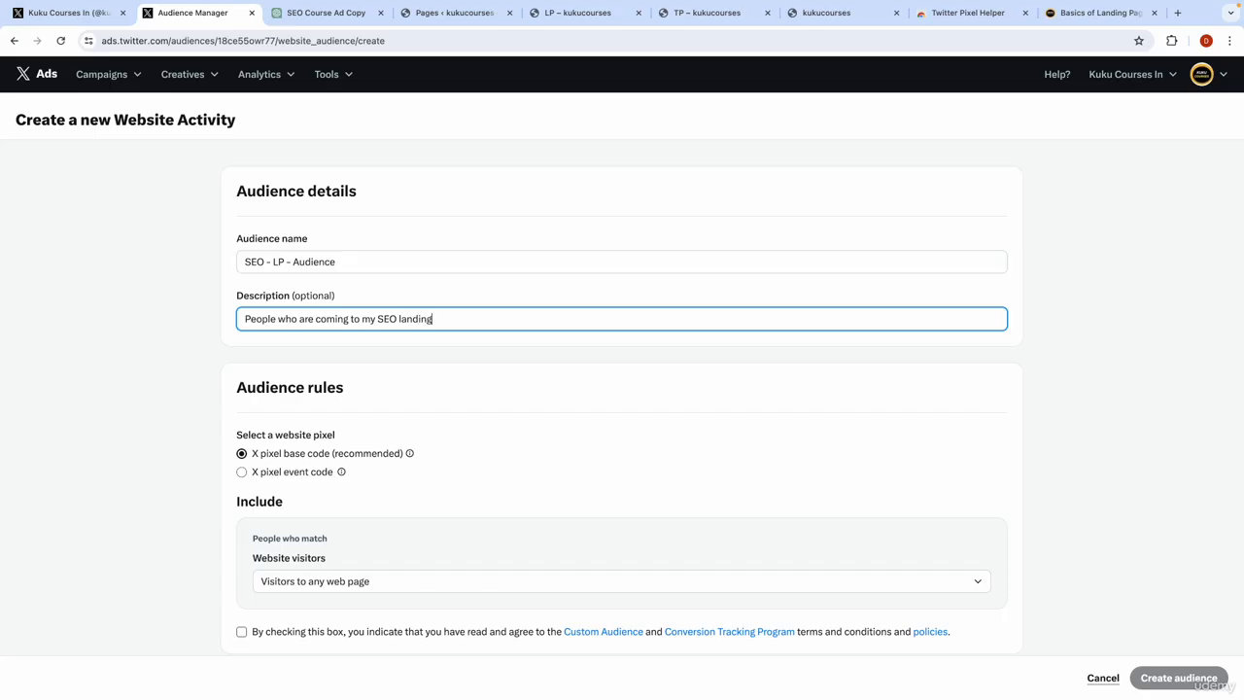
text( page will go inside this audience)
click(172, 331)
- Glance at the kukucourses LP page, then set the audience's website visitors rule to "Visitors to a specific web page"
click(572, 13)
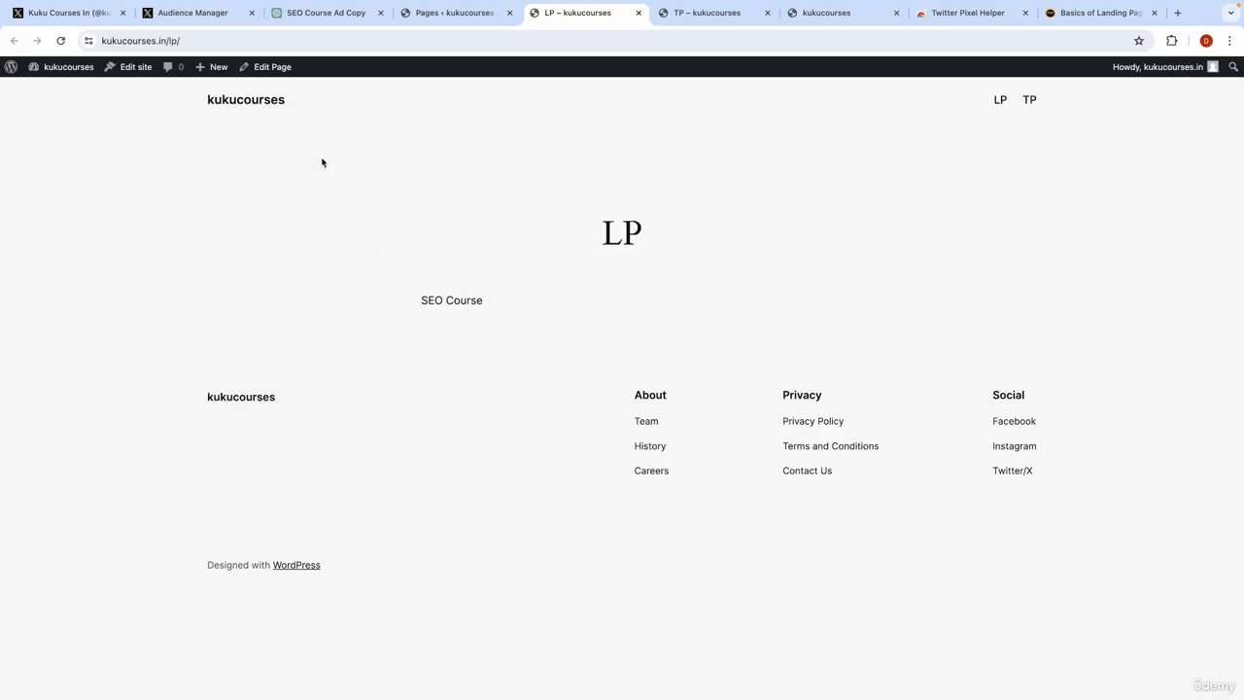
click(188, 15)
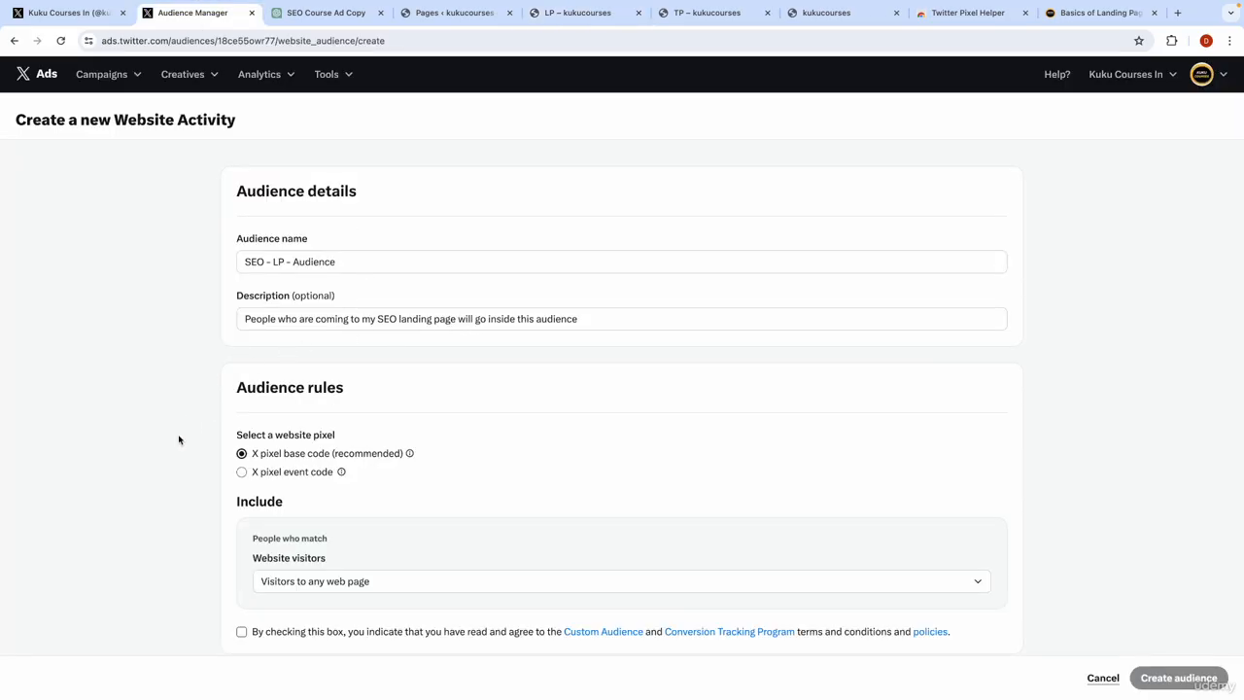
scroll(383, 511, down, 1)
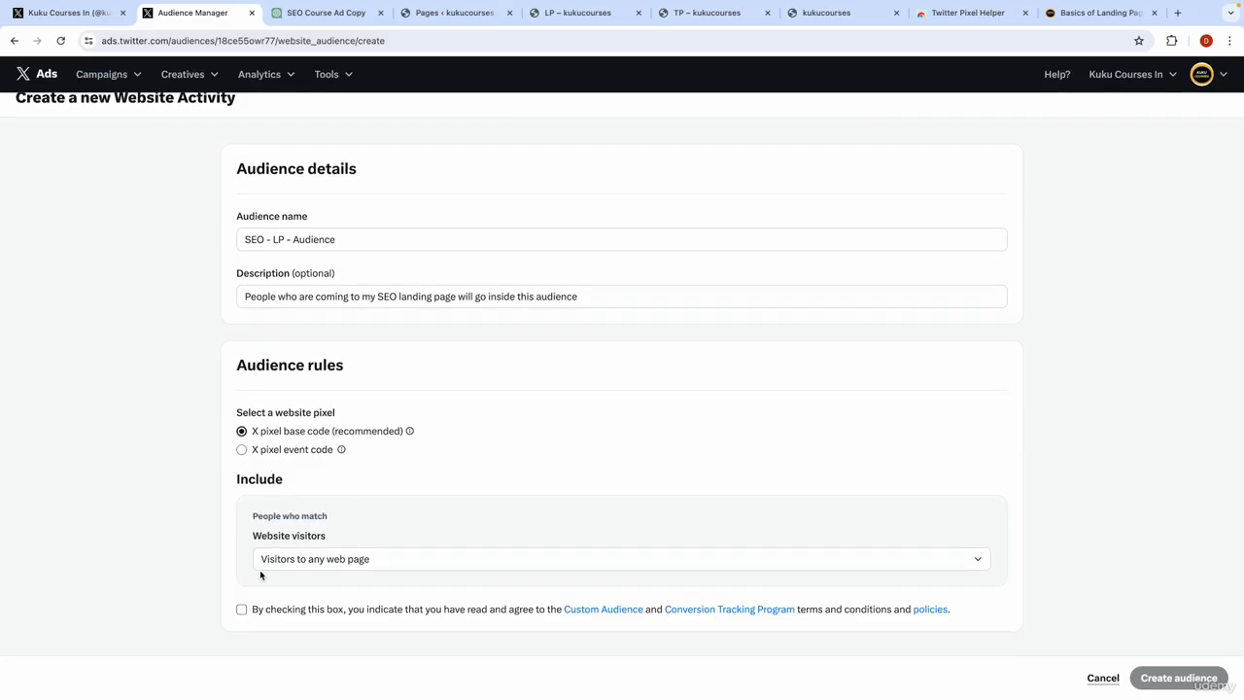
click(325, 561)
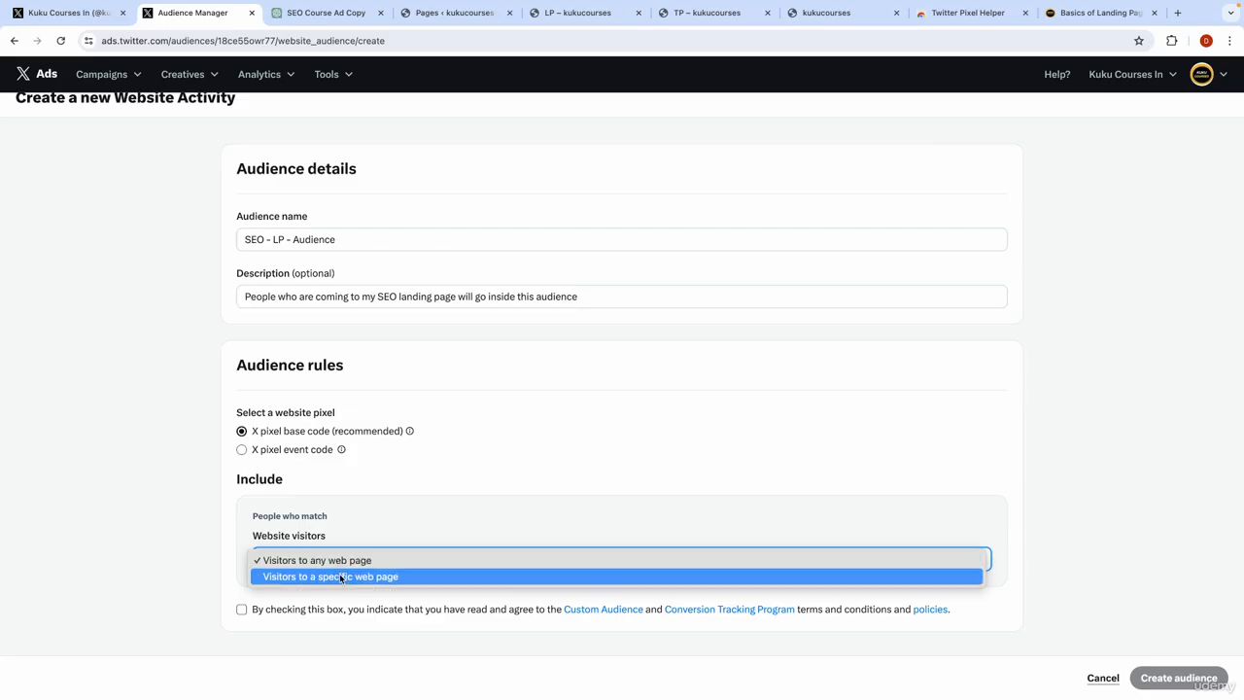
click(339, 575)
scroll(350, 528, down, 2)
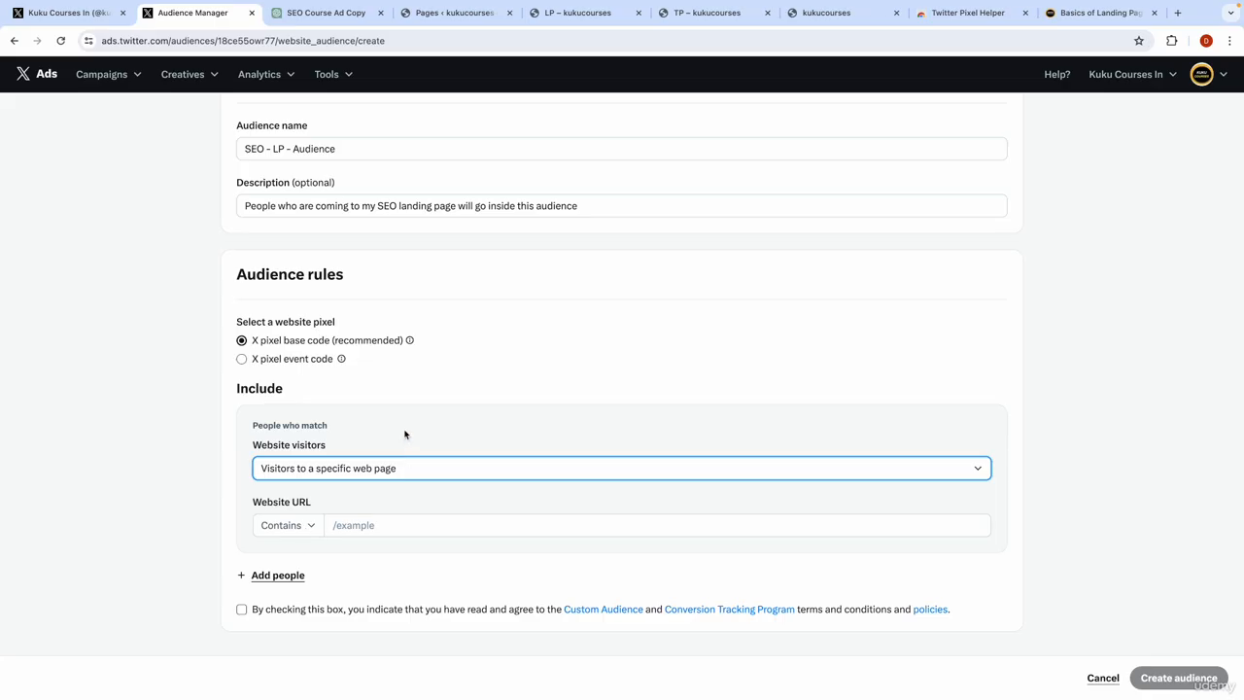
scroll(404, 434, up, 2)
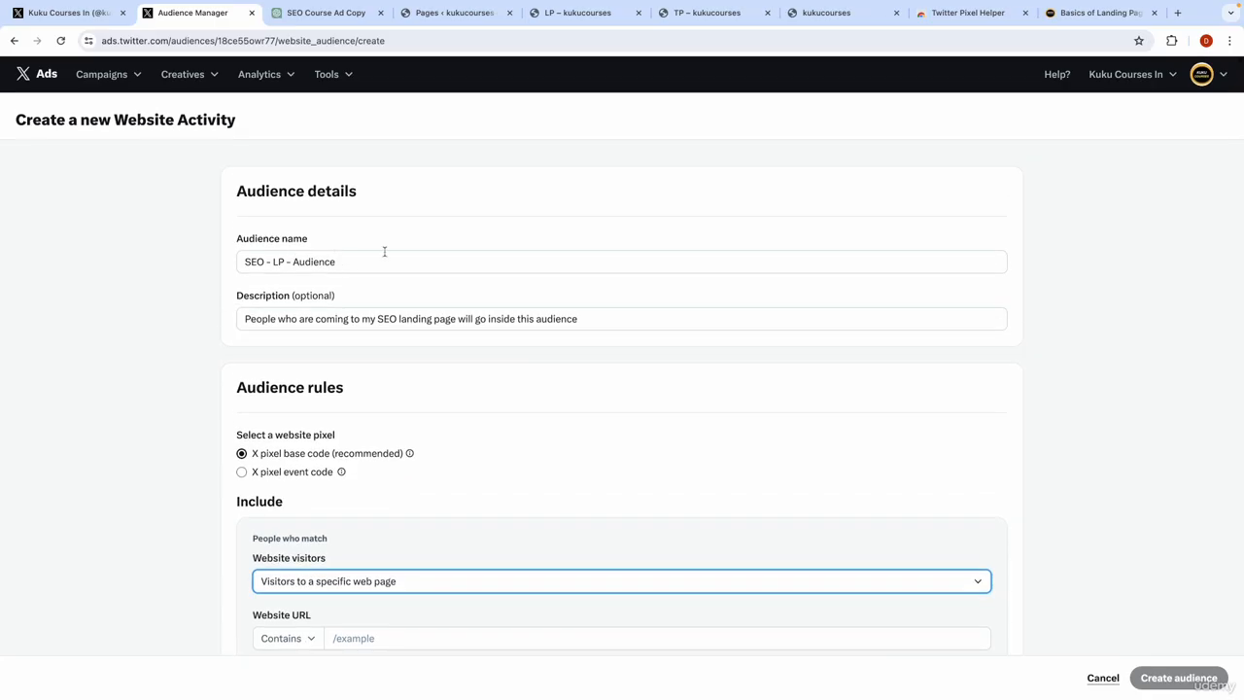
- Examine the full web address of the kukucourses LP page
click(593, 24)
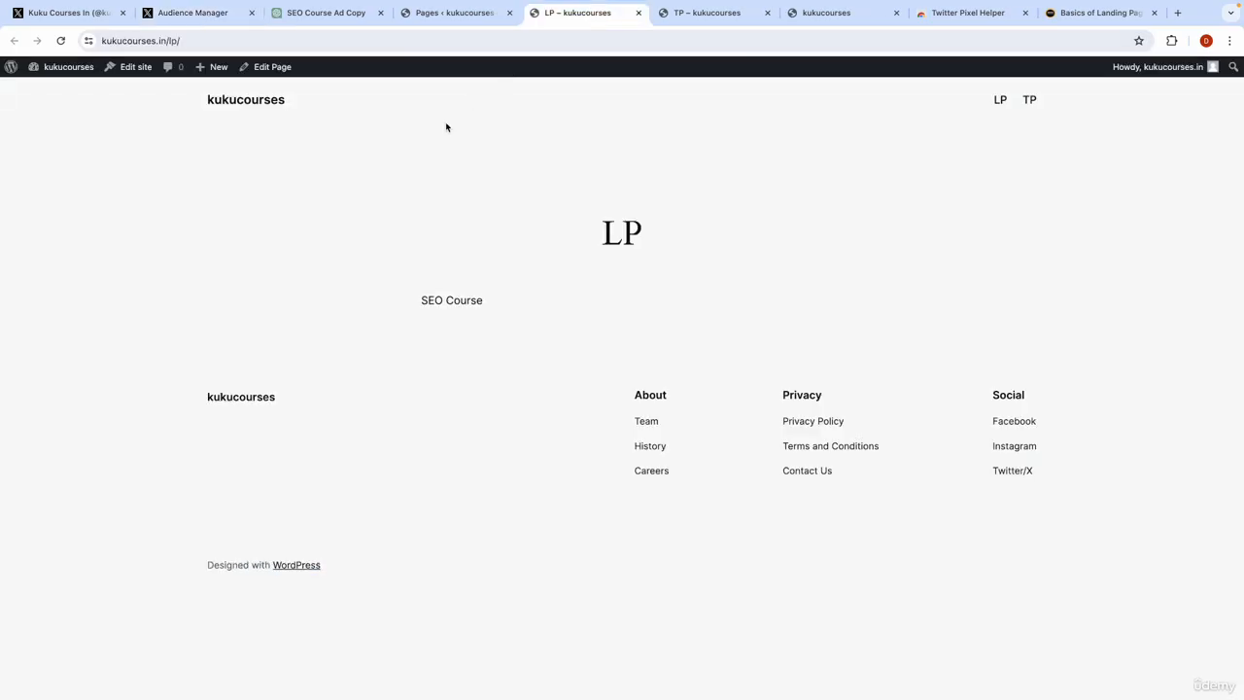
click(467, 42)
click(466, 42)
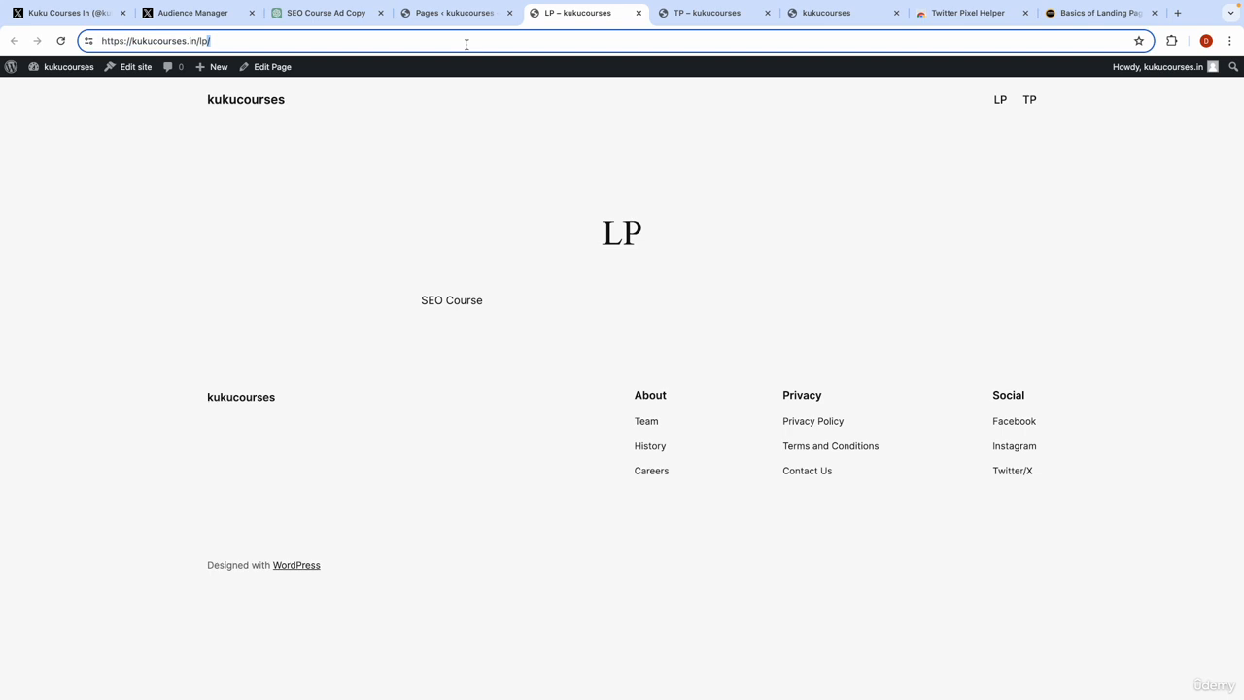
click(467, 44)
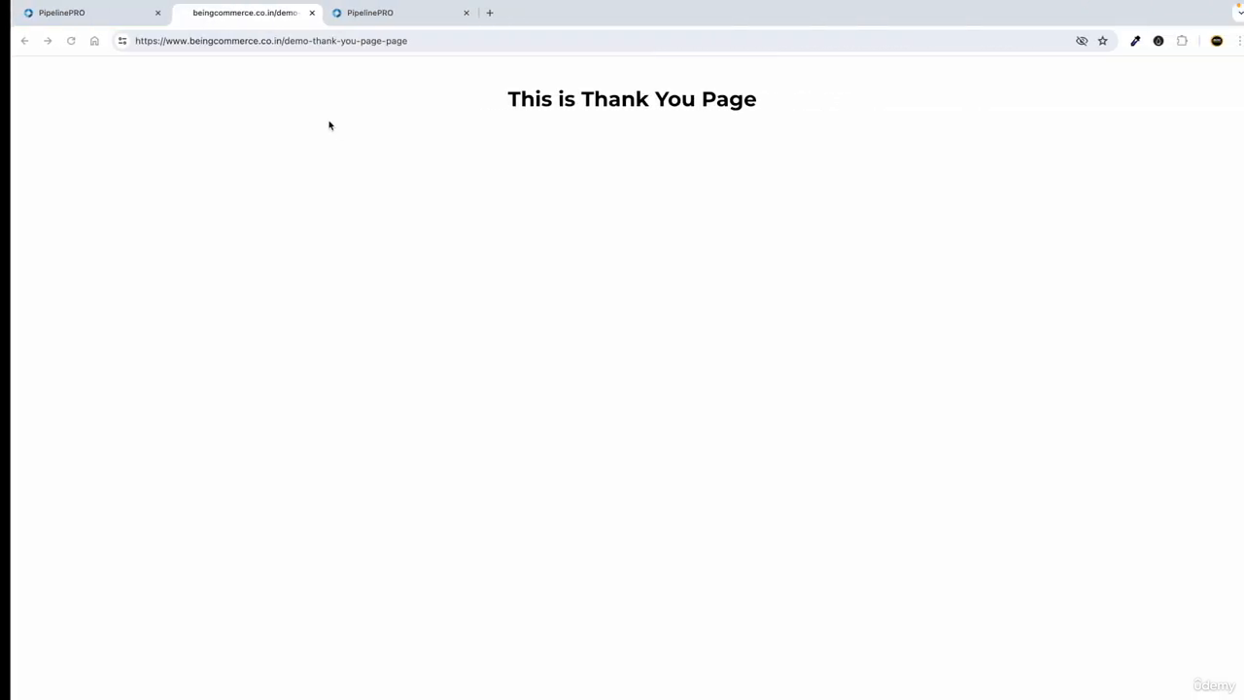
- Switch to PipelinePRO, view the Demo Landing Page of the Demo Teaching Funnel, copy its address, and return to the kukucourses LP page
click(103, 16)
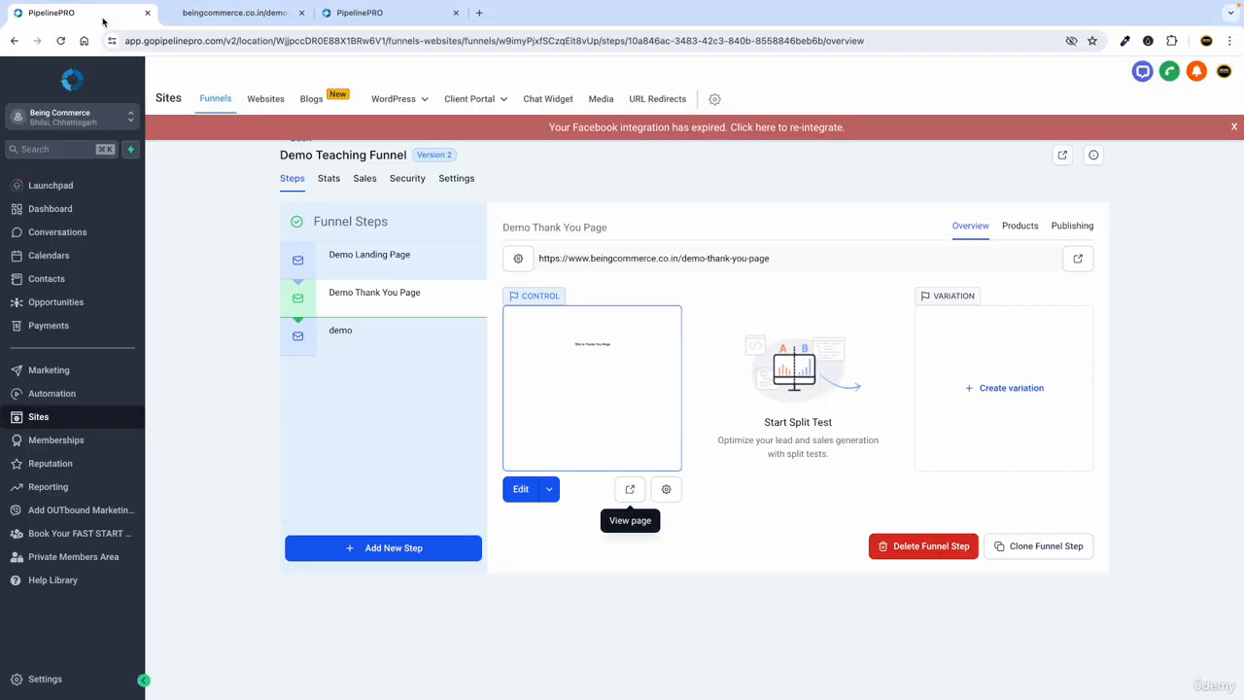
click(432, 271)
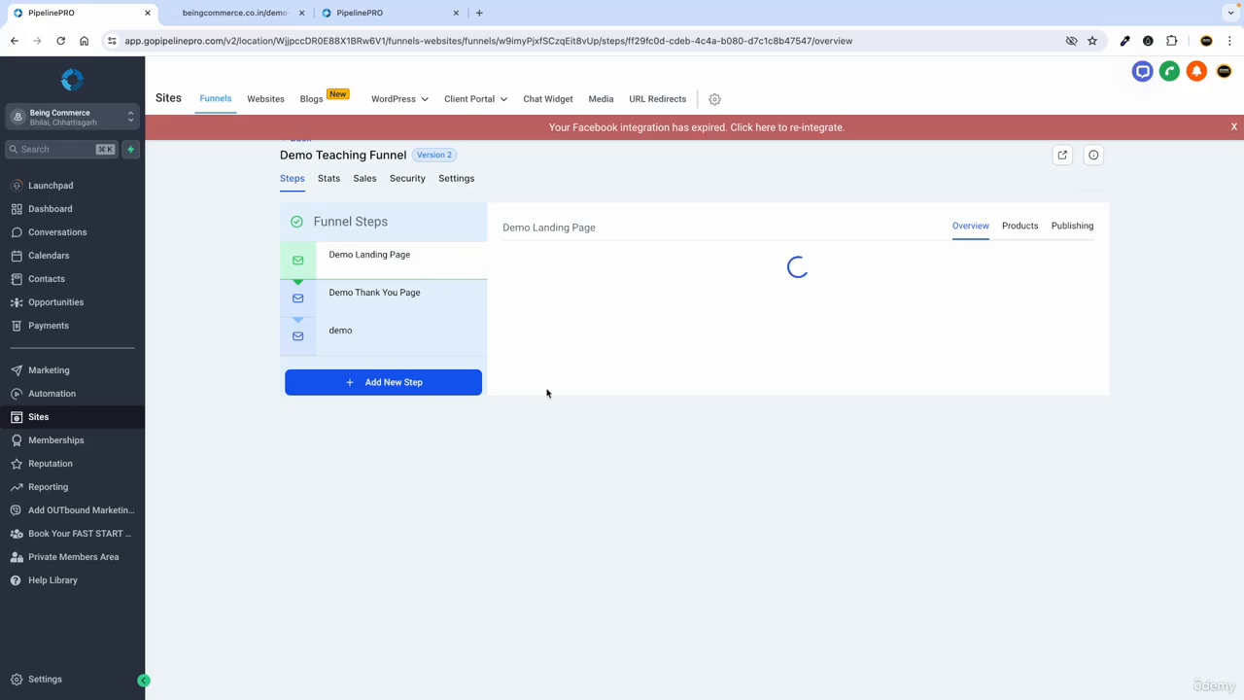
click(630, 490)
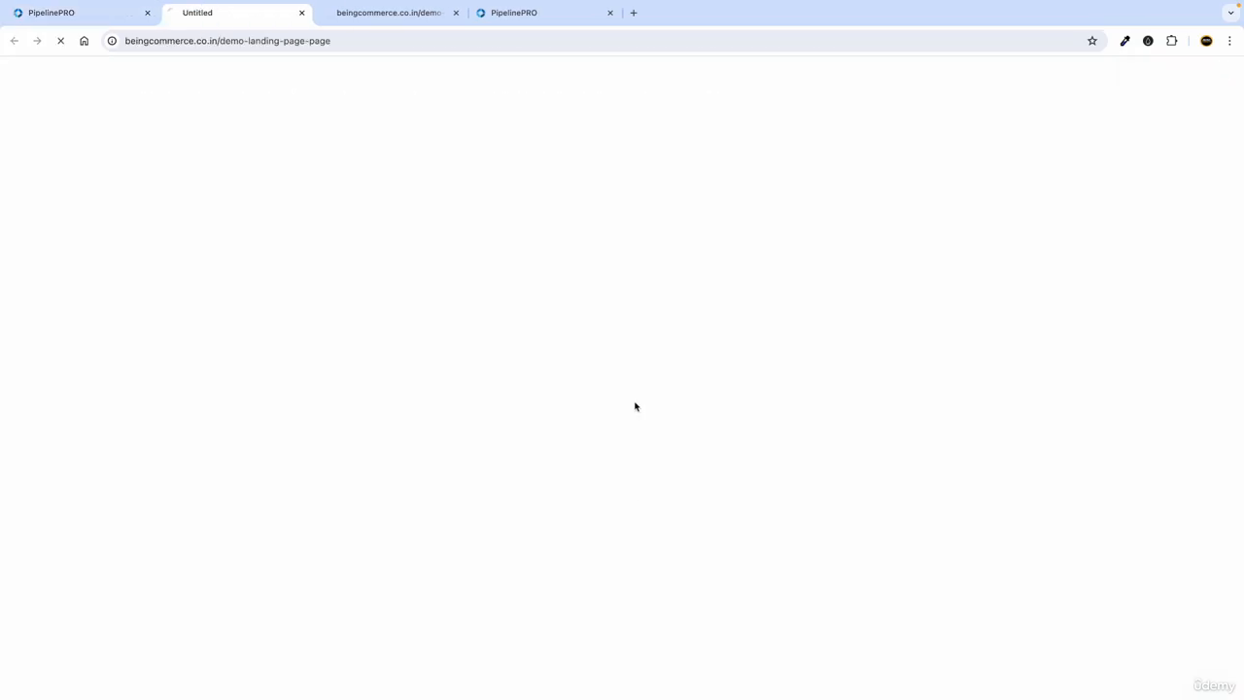
click(371, 41)
double_click(372, 41)
click(439, 41)
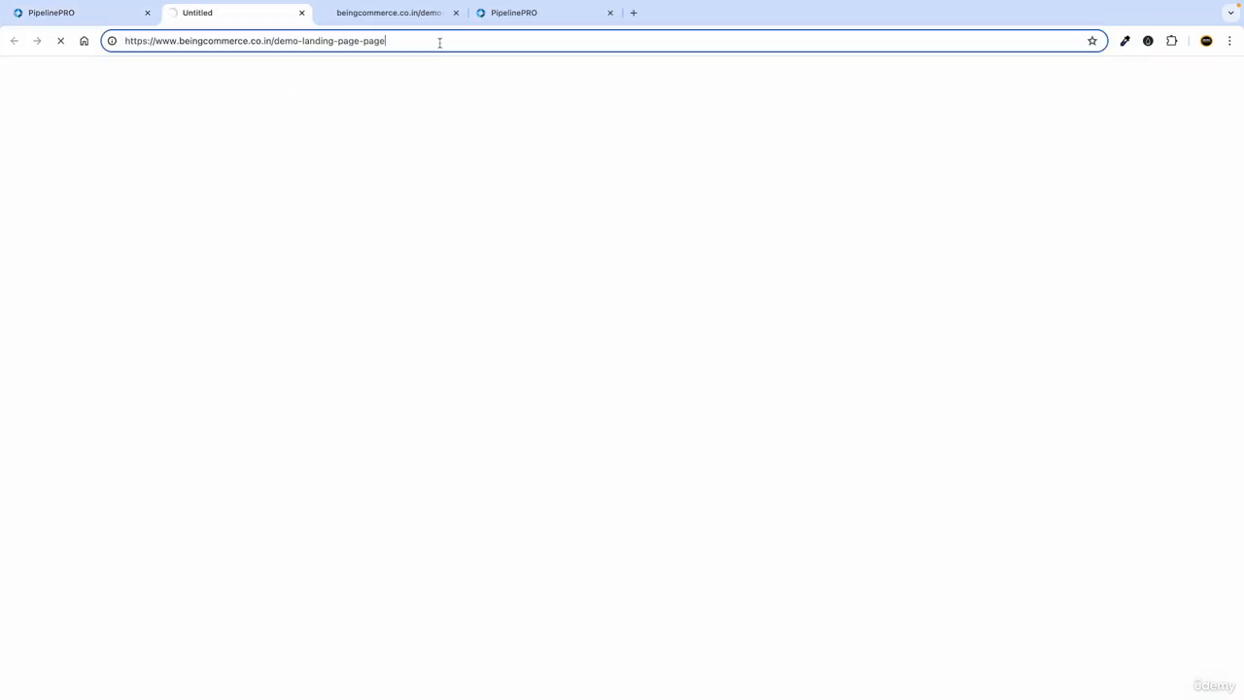
click(289, 109)
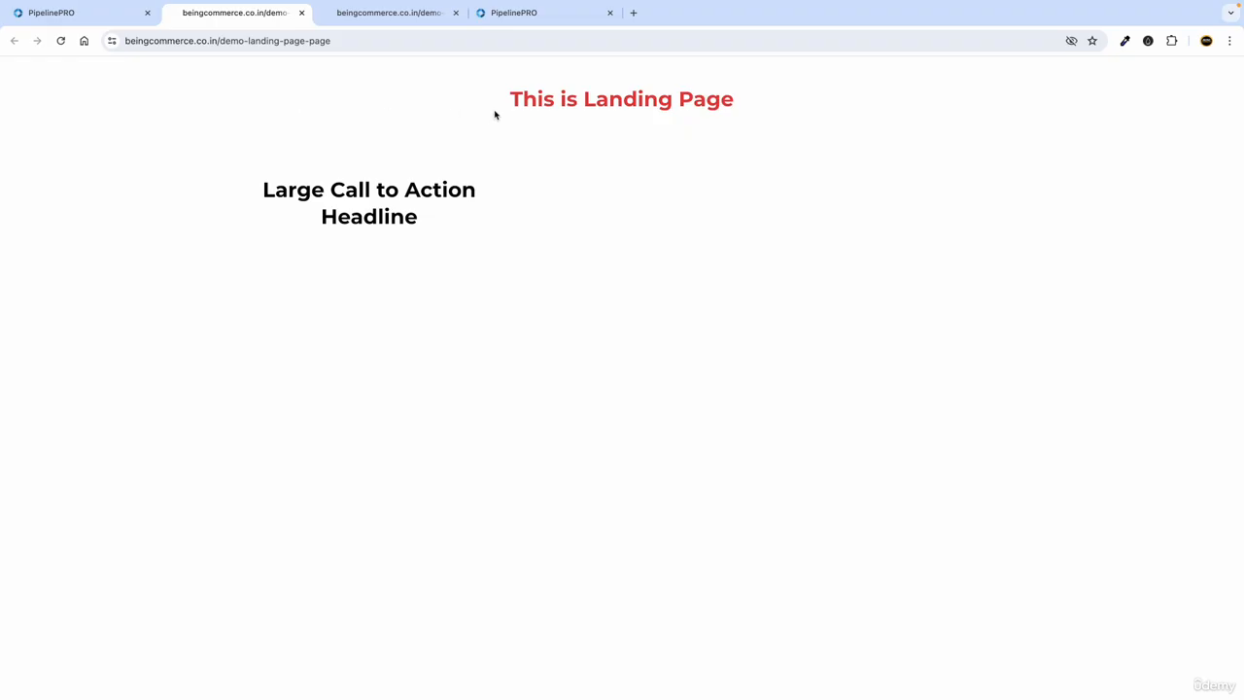
key(ctrl+Left)
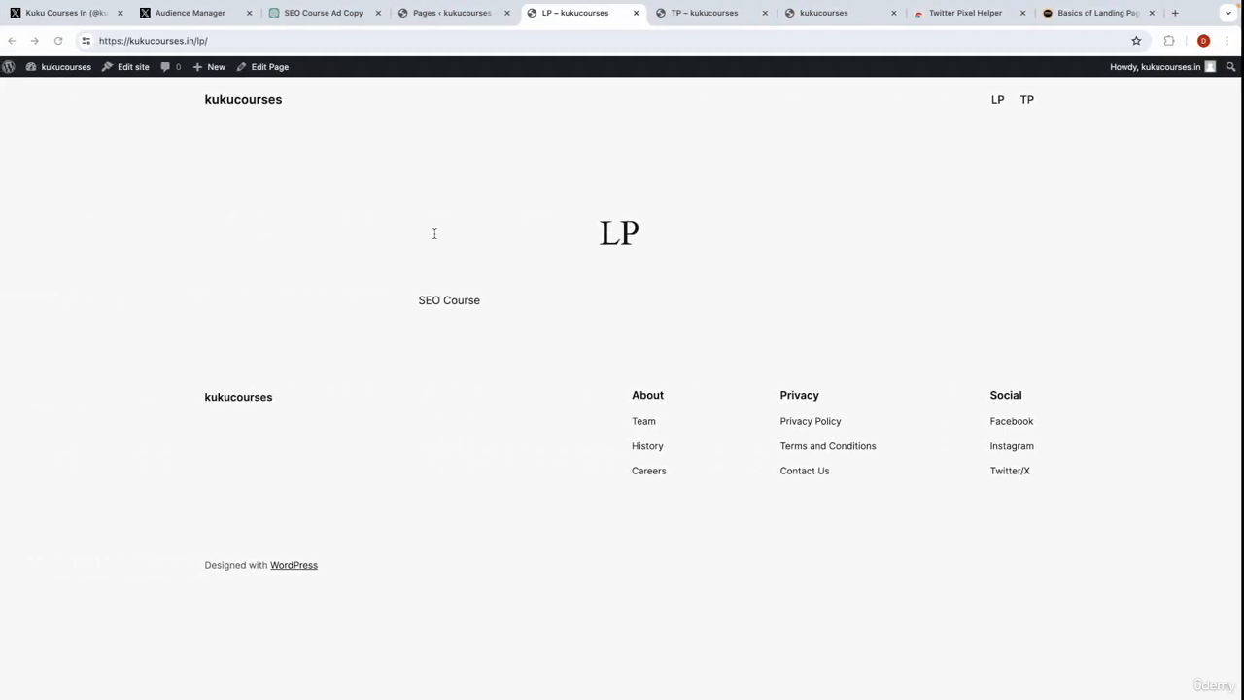
key(super+l)
- Enter the demo landing page's address as the audience's website URL, trimmed to beingcommerce.co.in/demo-landing-page-page
click(198, 12)
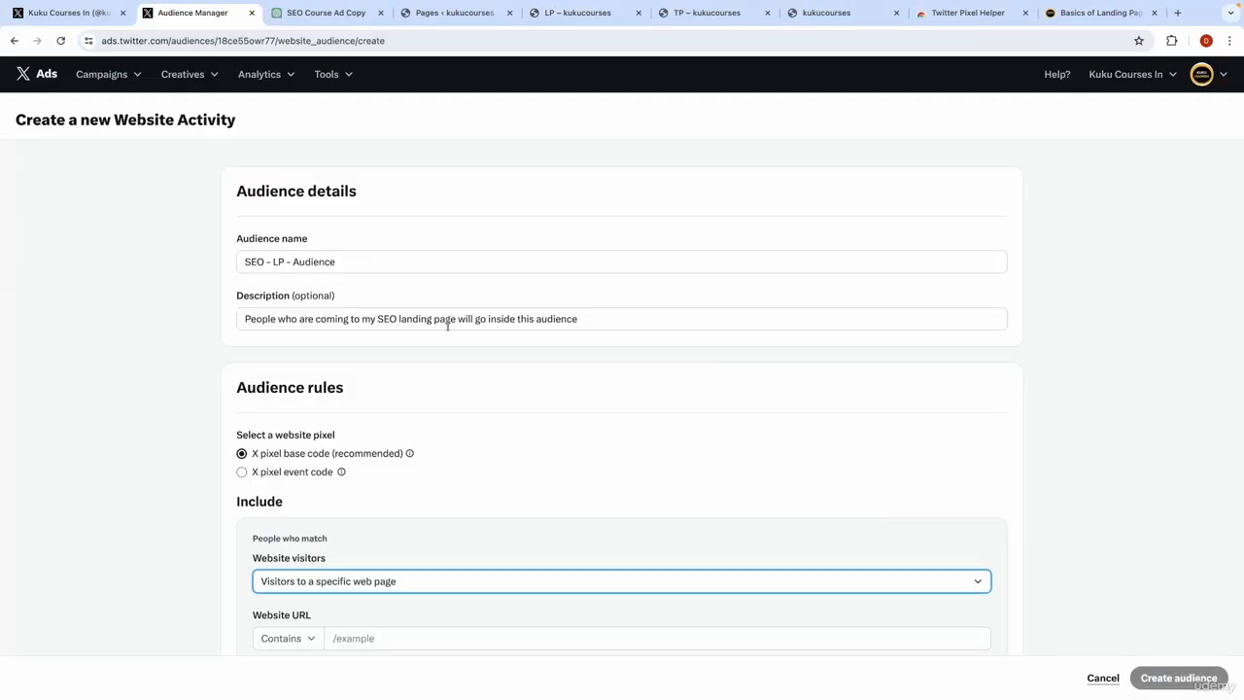
scroll(363, 556, down, 2)
click(333, 522)
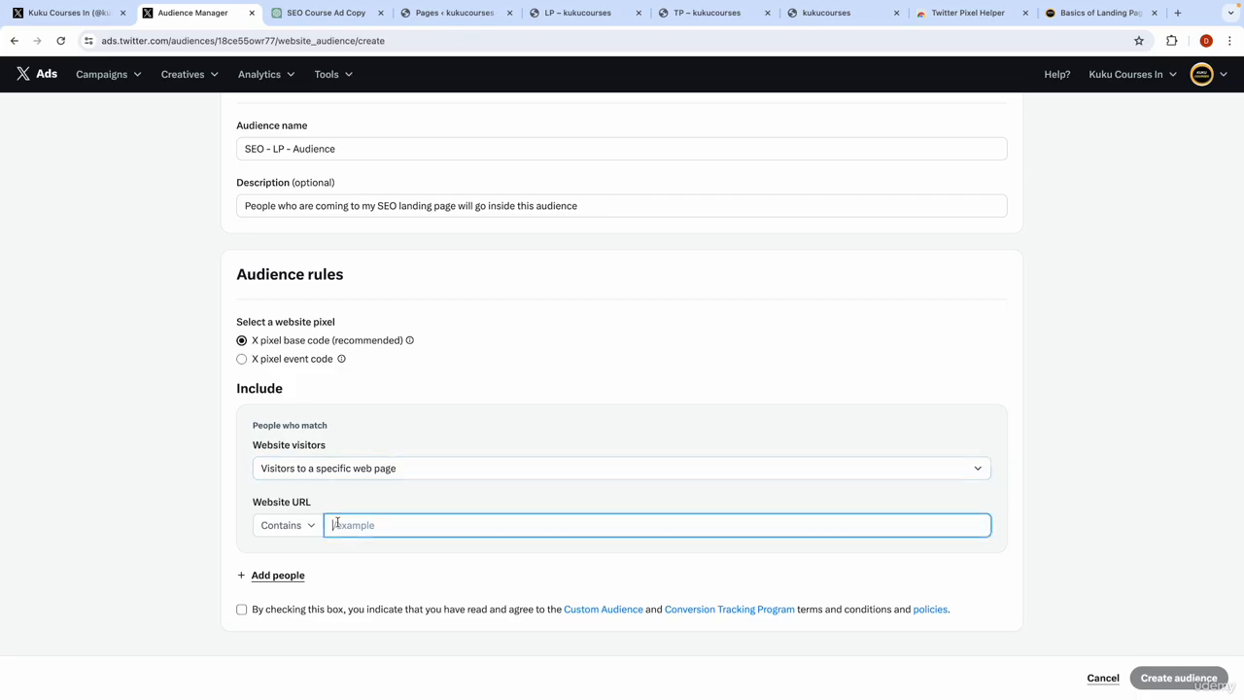
text(https://www.beingcommerce.co.in/demo-landing-page-page)
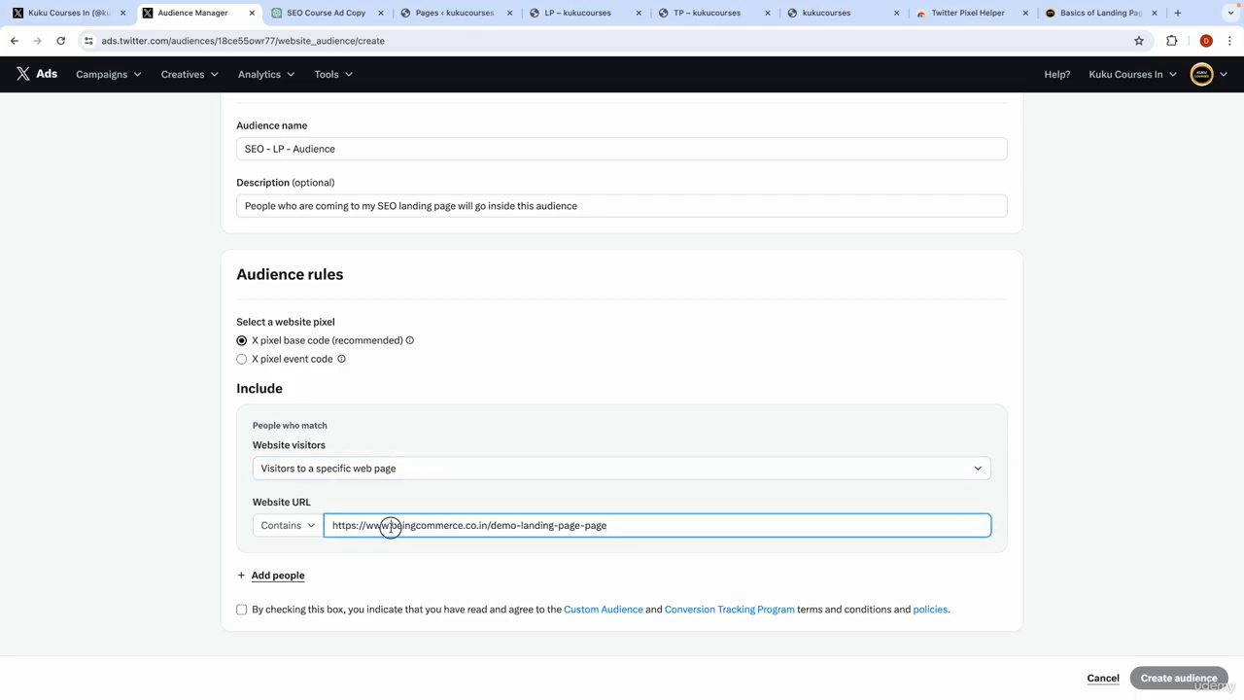
drag(391, 525, 321, 524)
key(BackSpace)
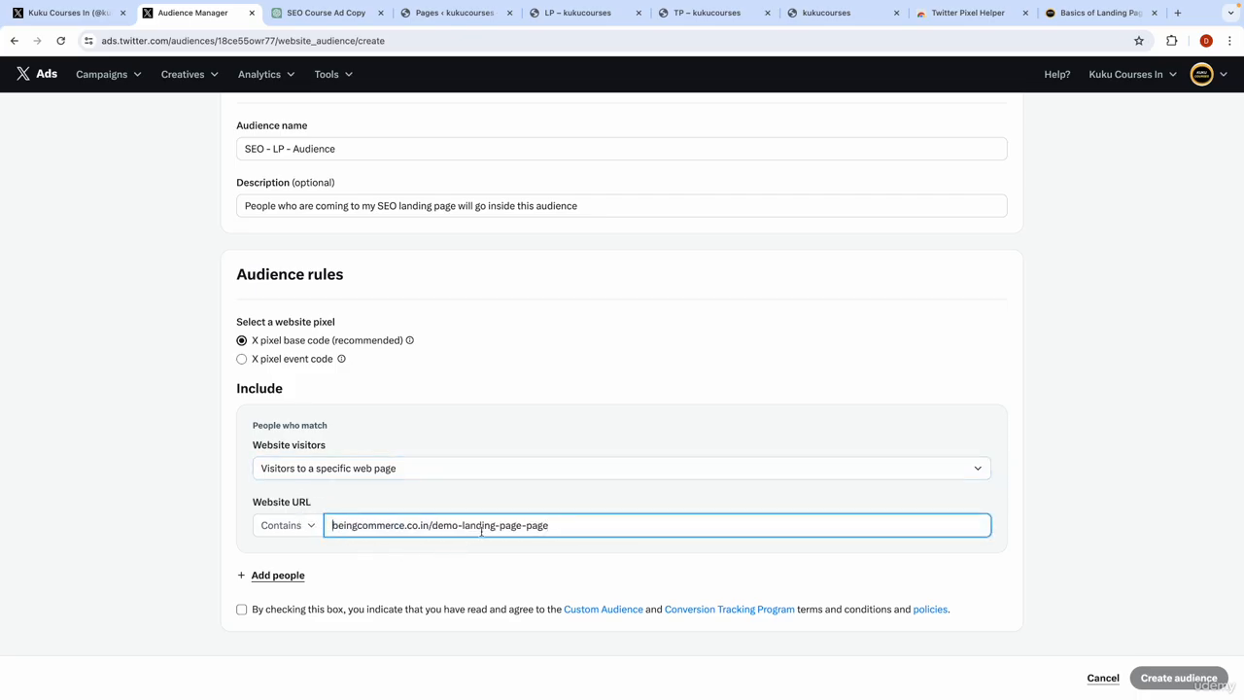
click(363, 548)
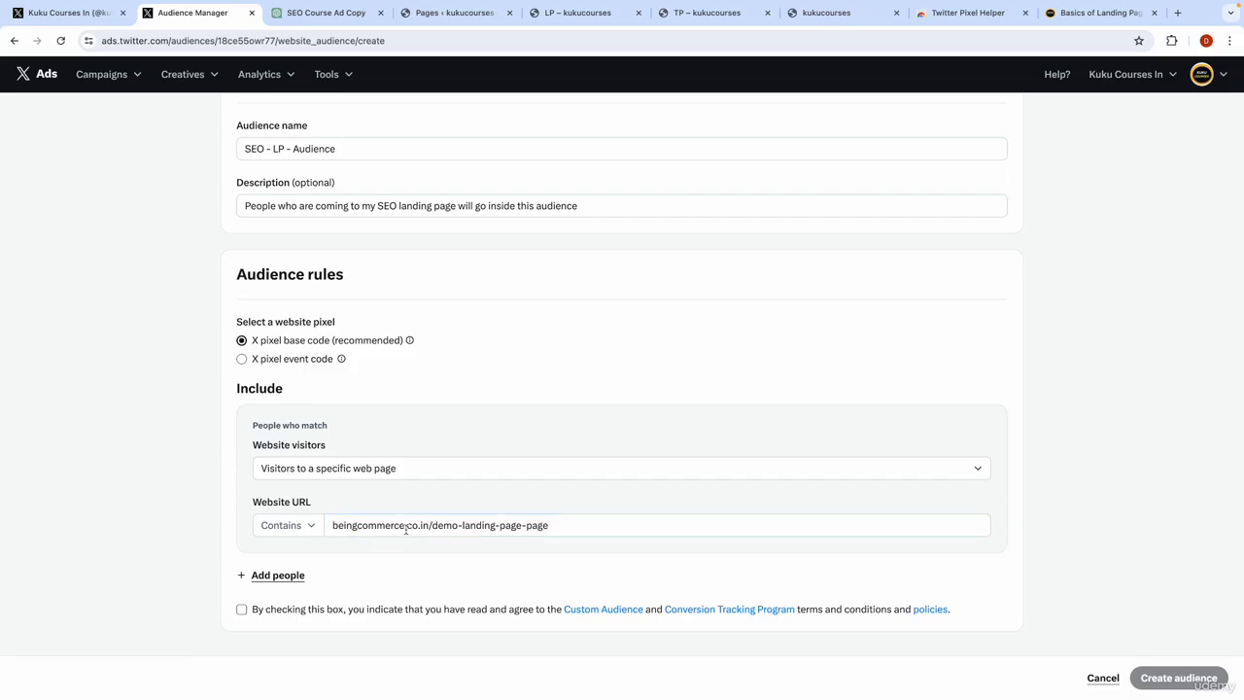
- Replace the audience's website URL with the address copied from the LP page, trimmed to kukucourses.in/lp
click(589, 18)
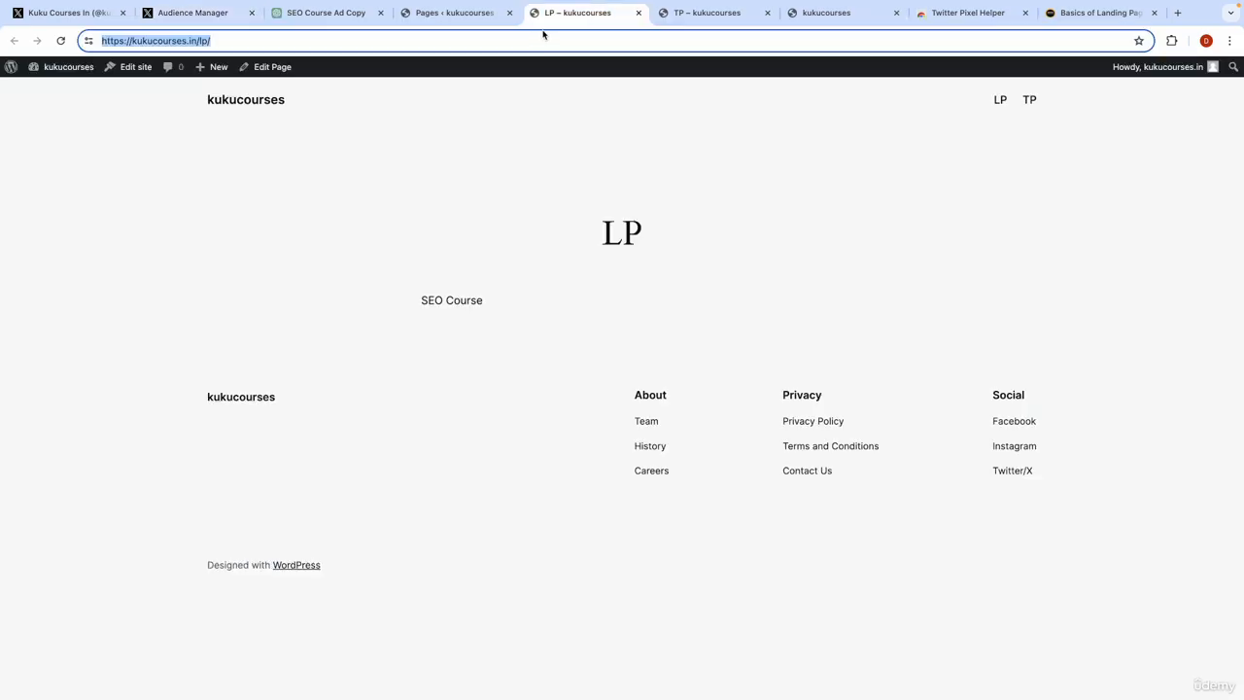
click(538, 34)
key(super+a)
key(super+c)
click(226, 14)
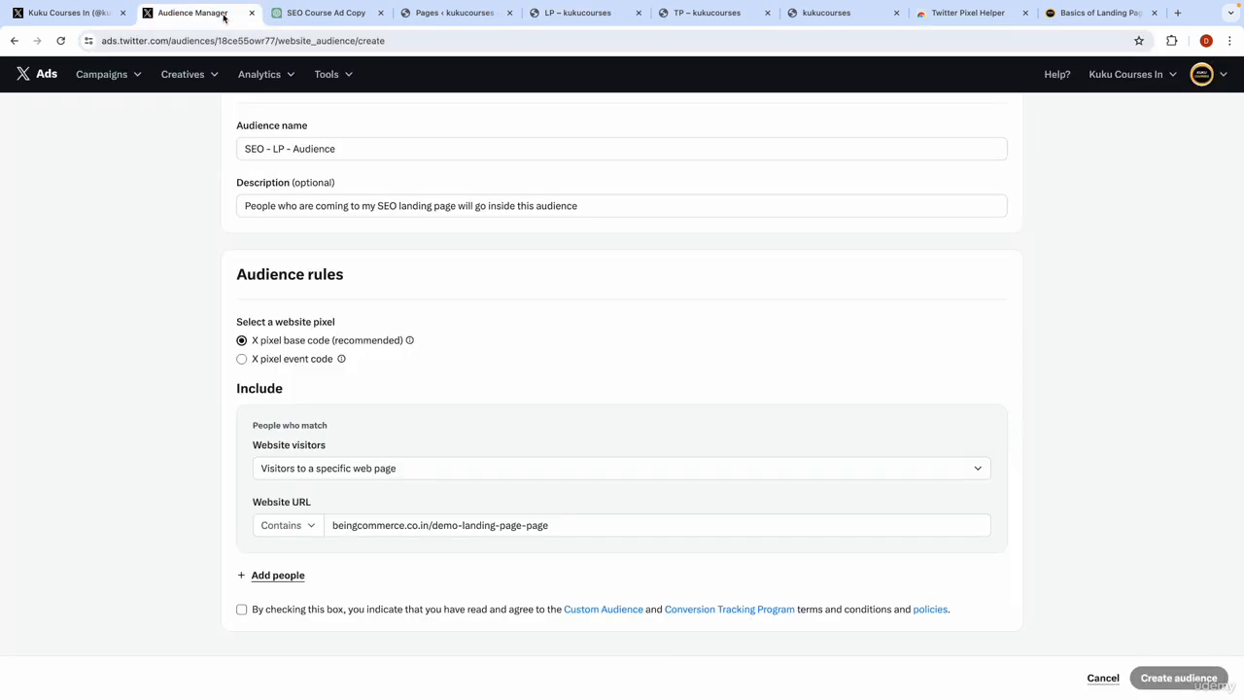
key(super+a)
click(462, 530)
key(super+a)
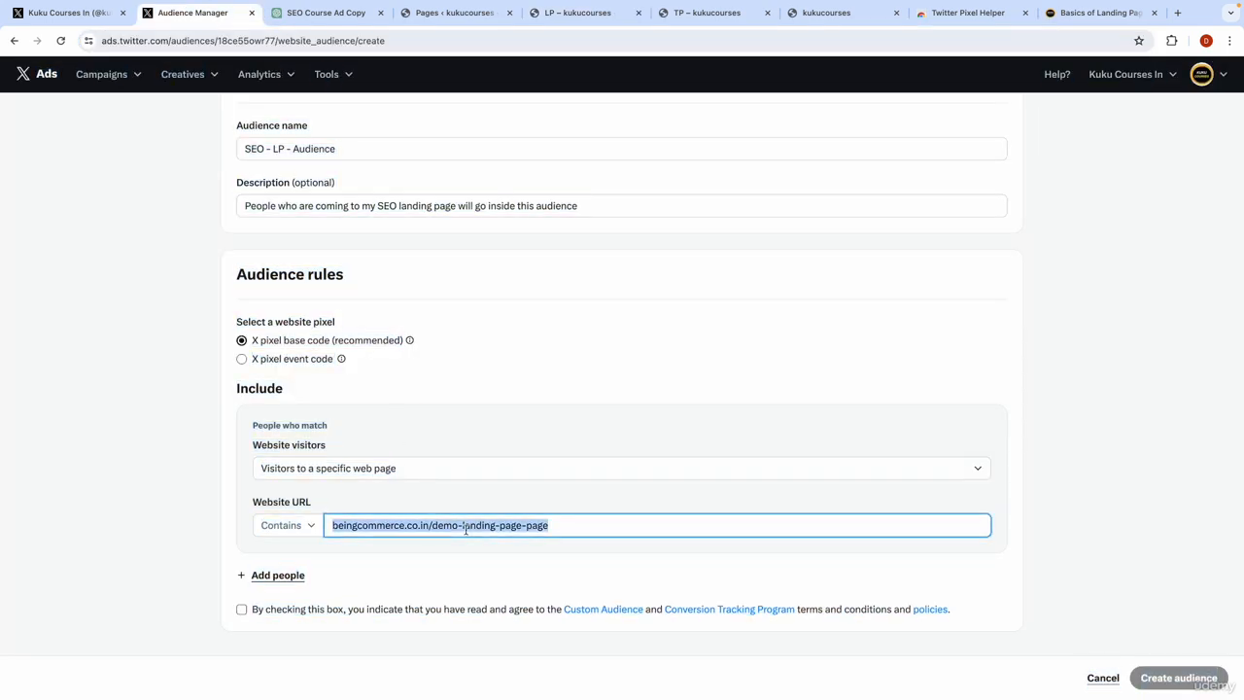
key(super+v)
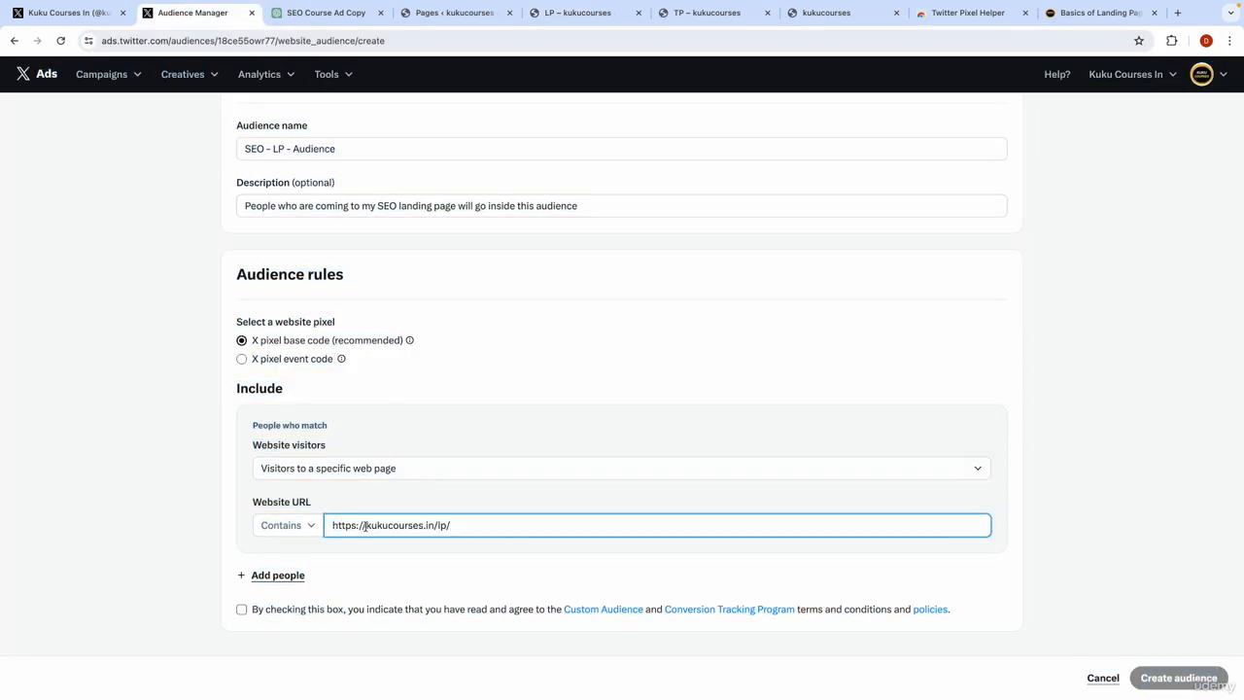
drag(366, 525, 320, 523)
key(BackSpace)
click(180, 538)
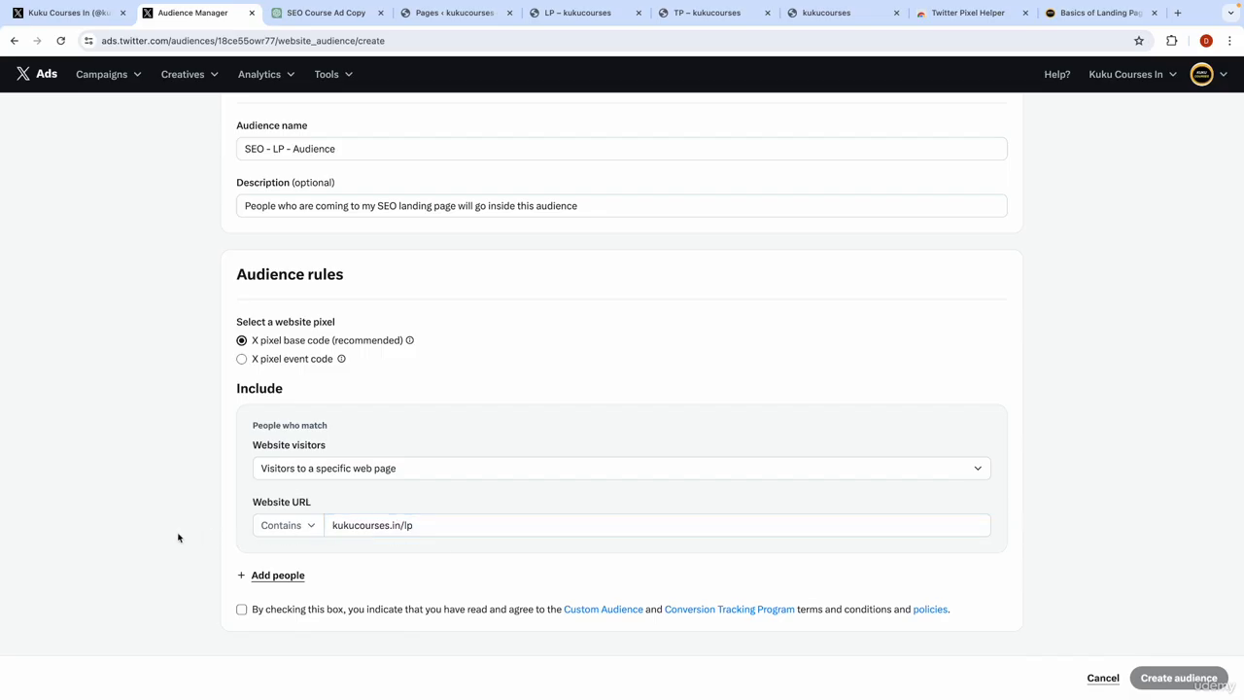
- Accept the Custom Audience and Conversion Tracking Program terms, create the audience, and dismiss the notification
click(240, 609)
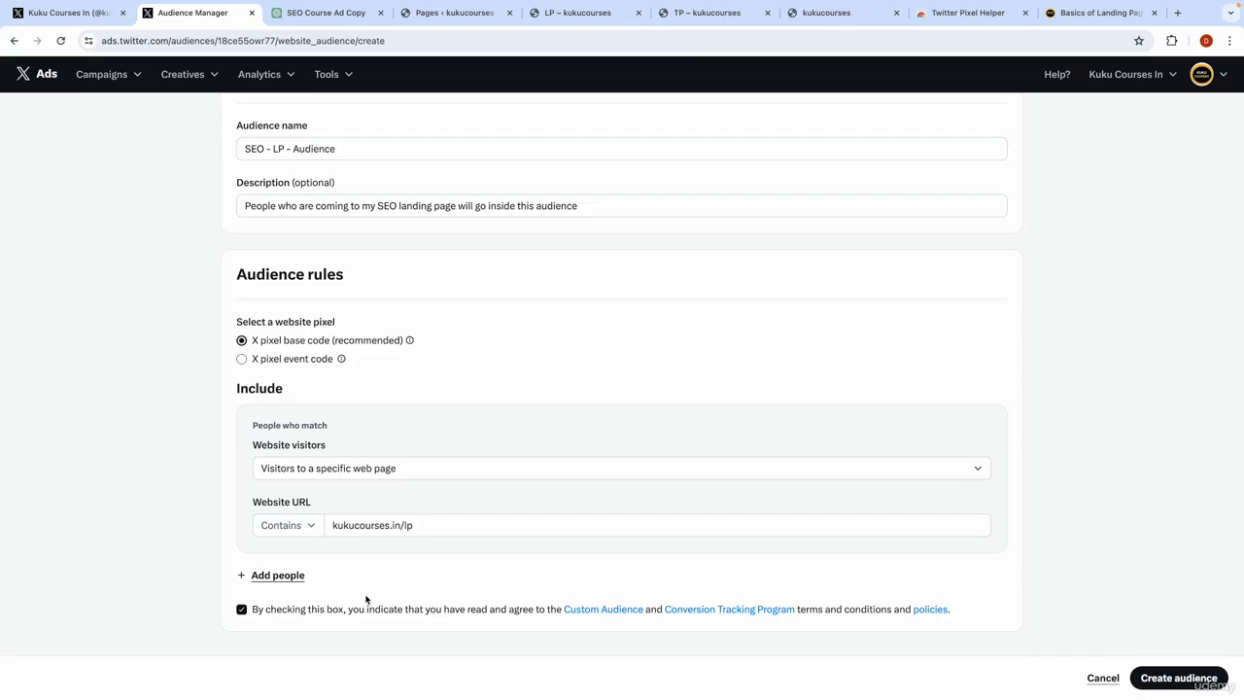
scroll(449, 574, down, 1)
click(1189, 679)
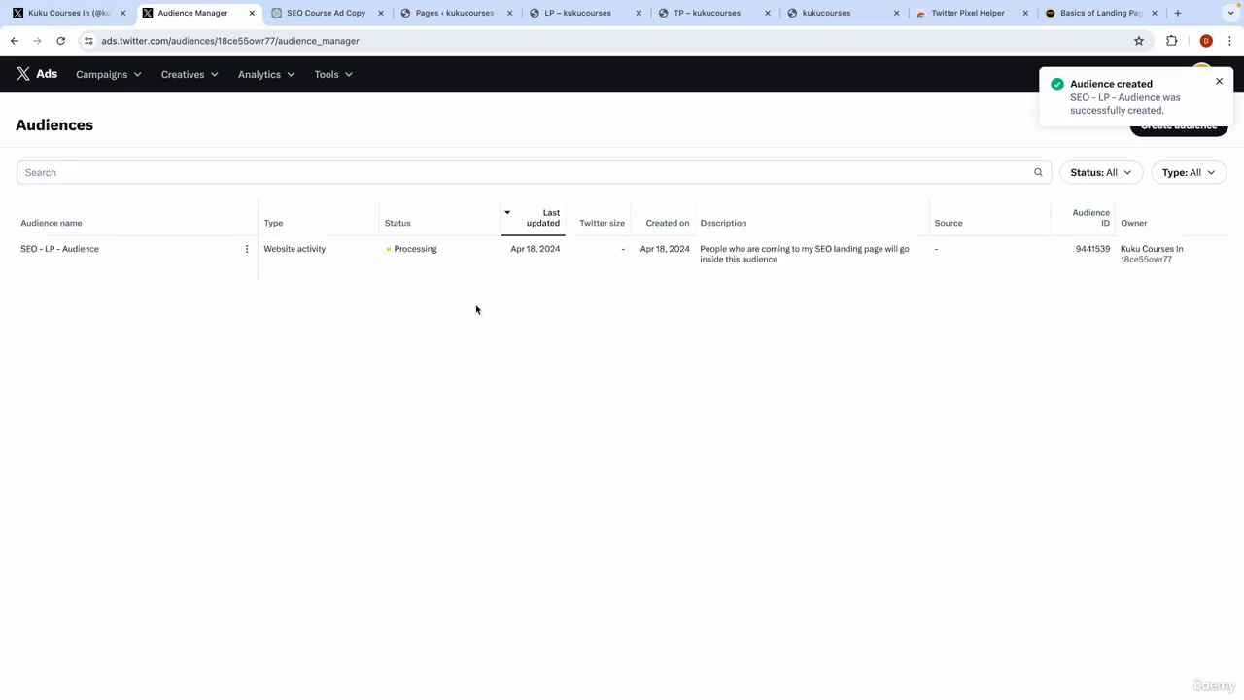
click(1217, 82)
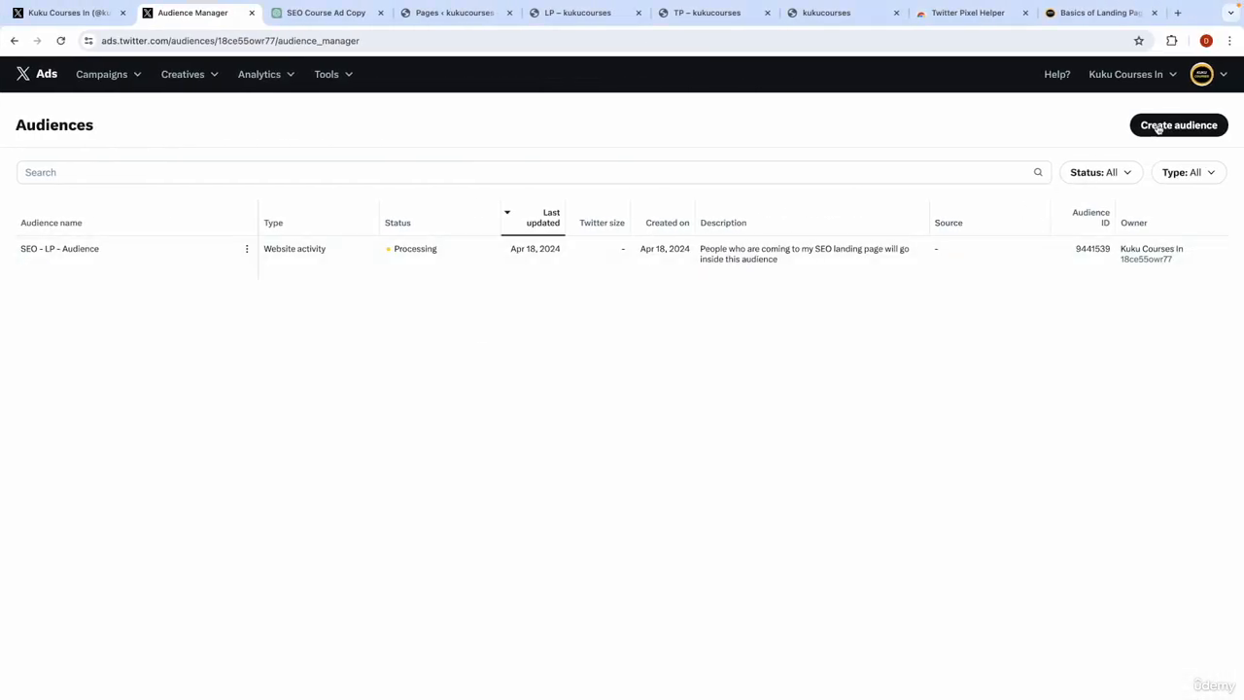
- Start a new Website activity audience and name it "SEO - TP - Audience"
click(1157, 129)
click(668, 281)
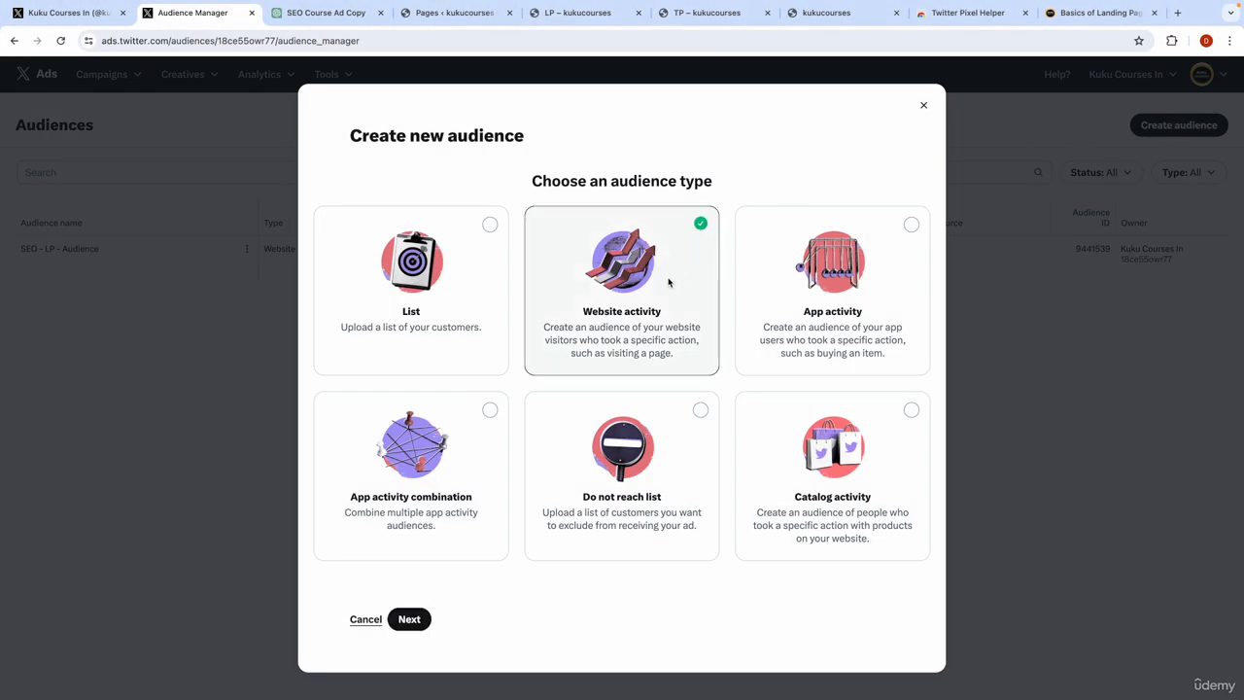
click(412, 622)
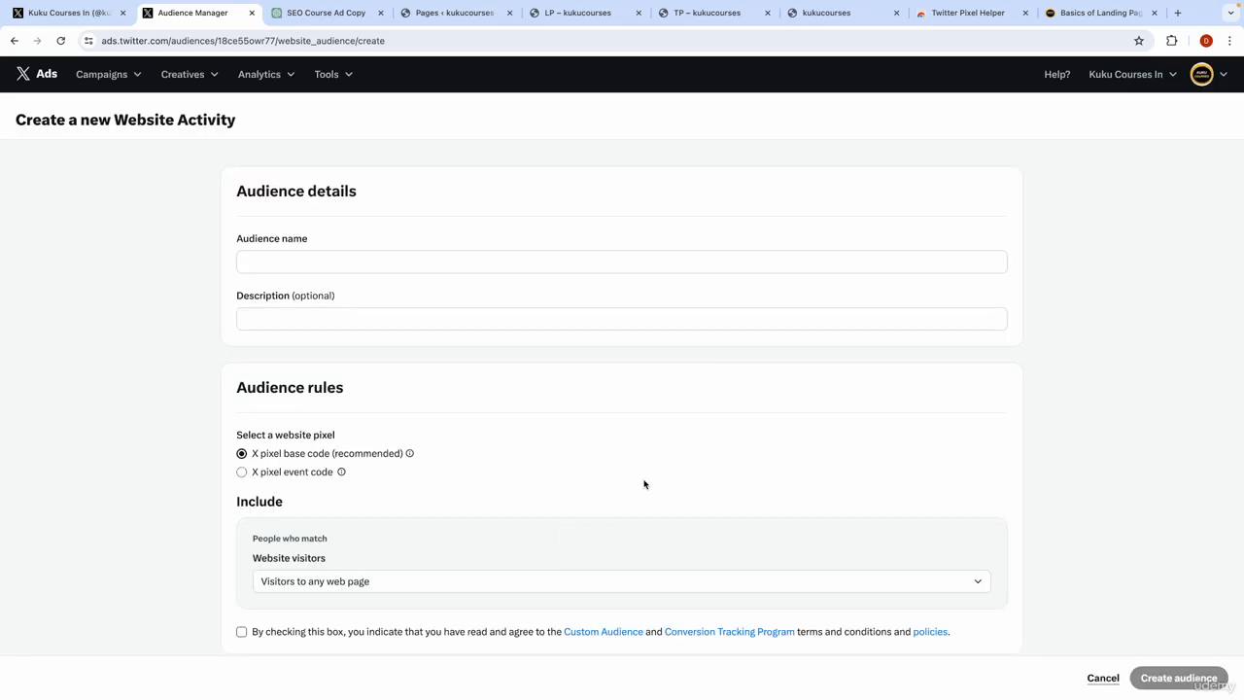
click(254, 264)
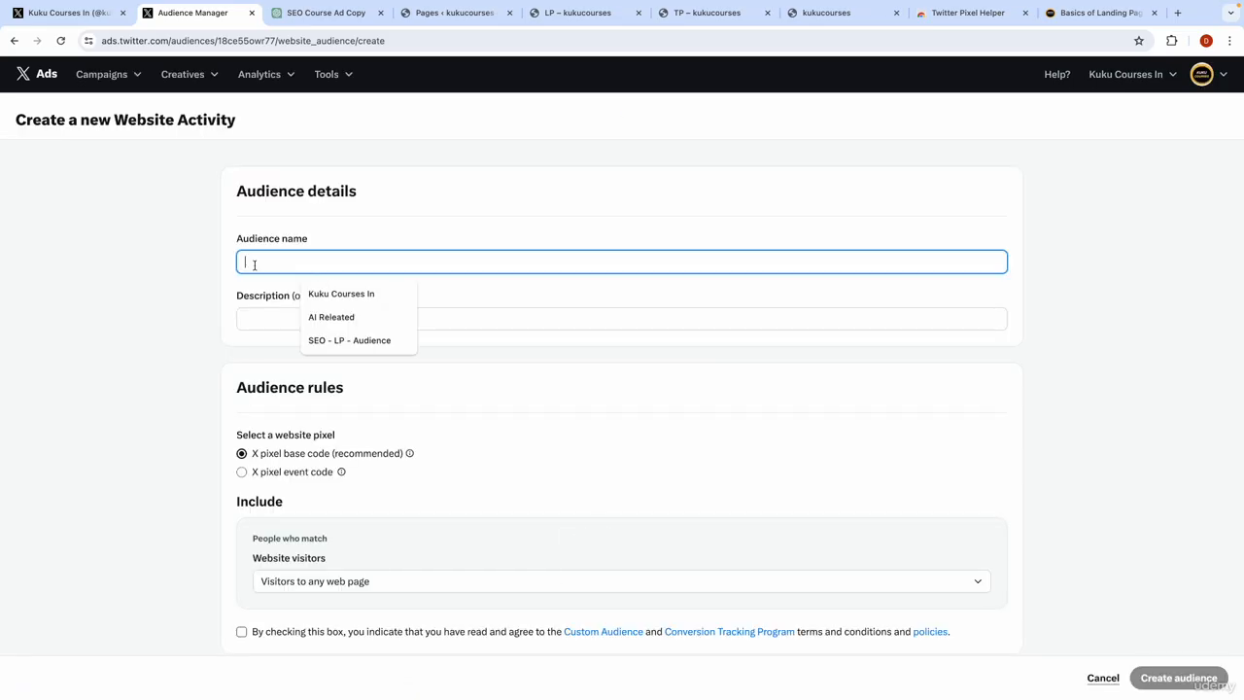
text(SEO)
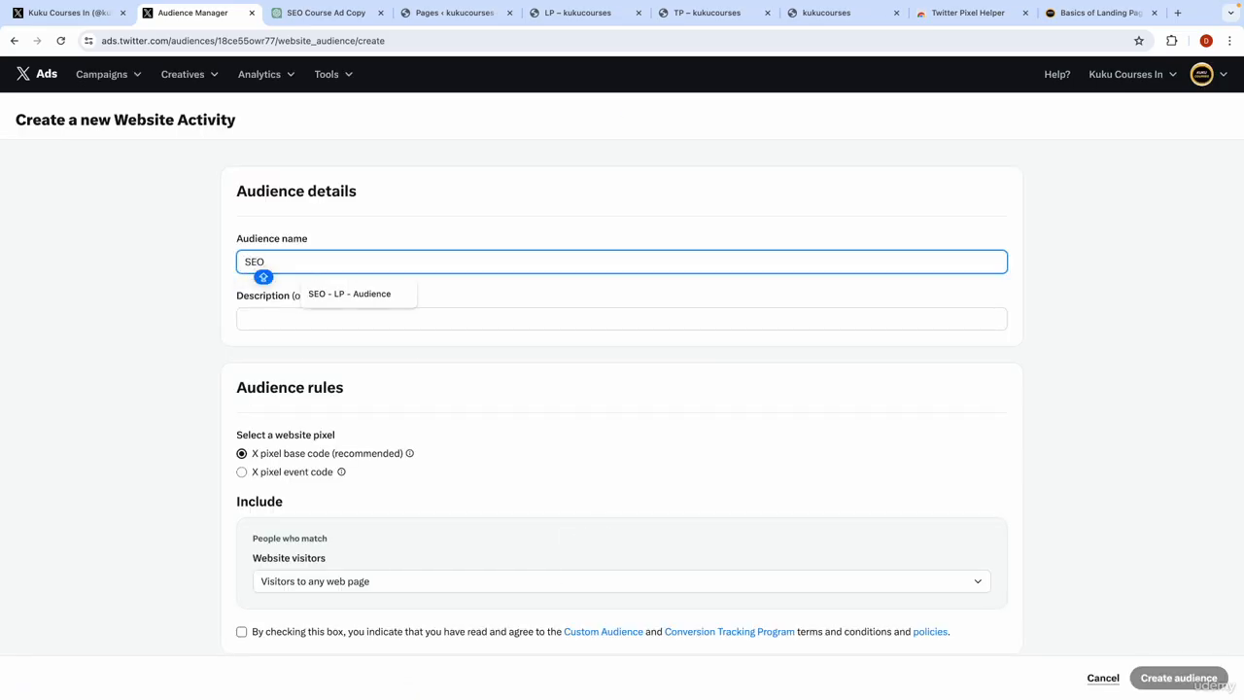
click(350, 293)
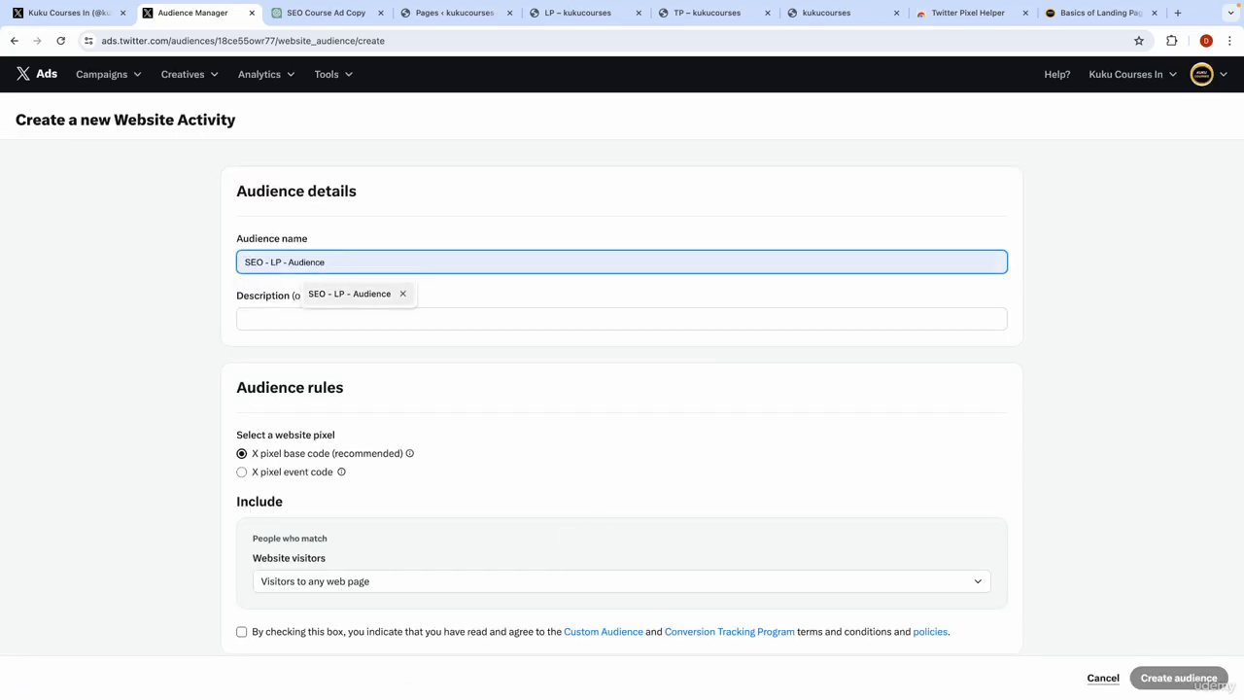
double_click(277, 262)
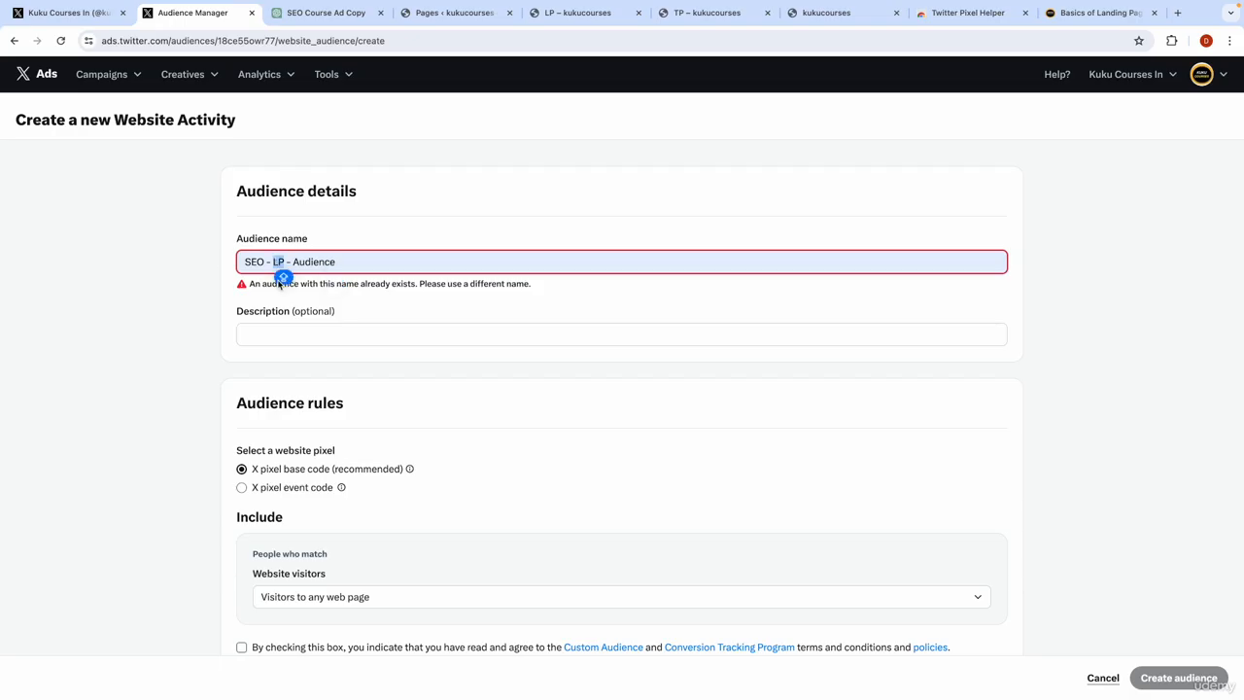
text(TP)
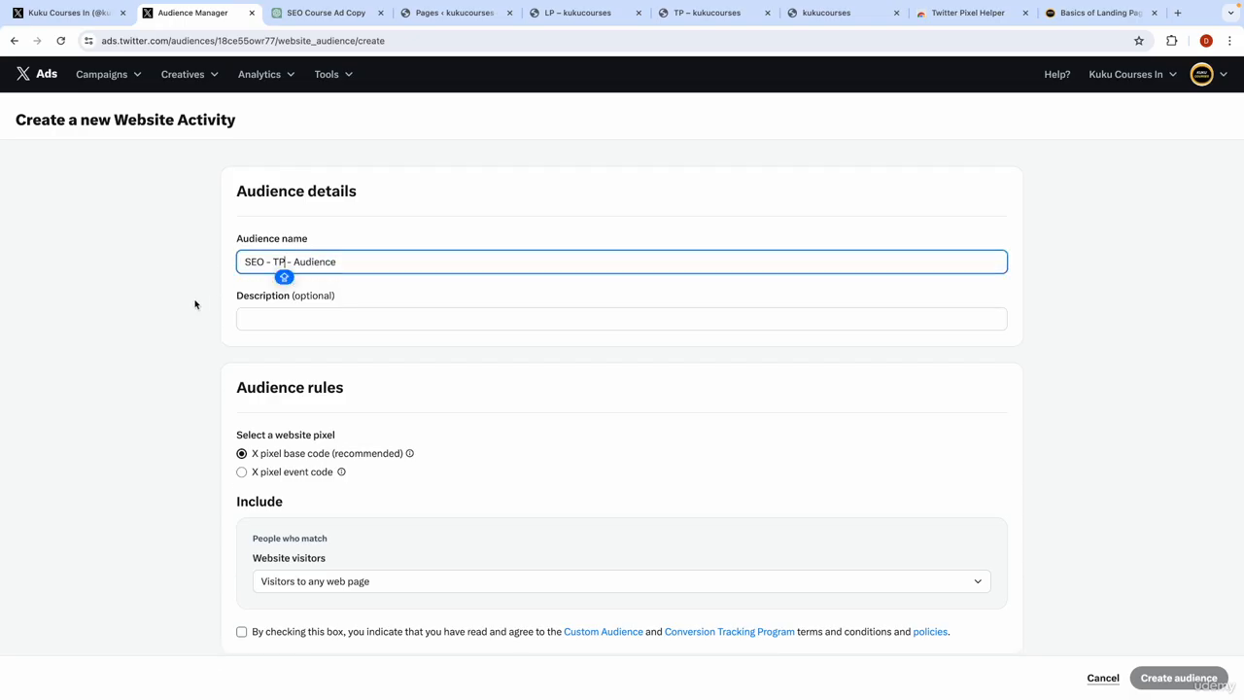
click(194, 304)
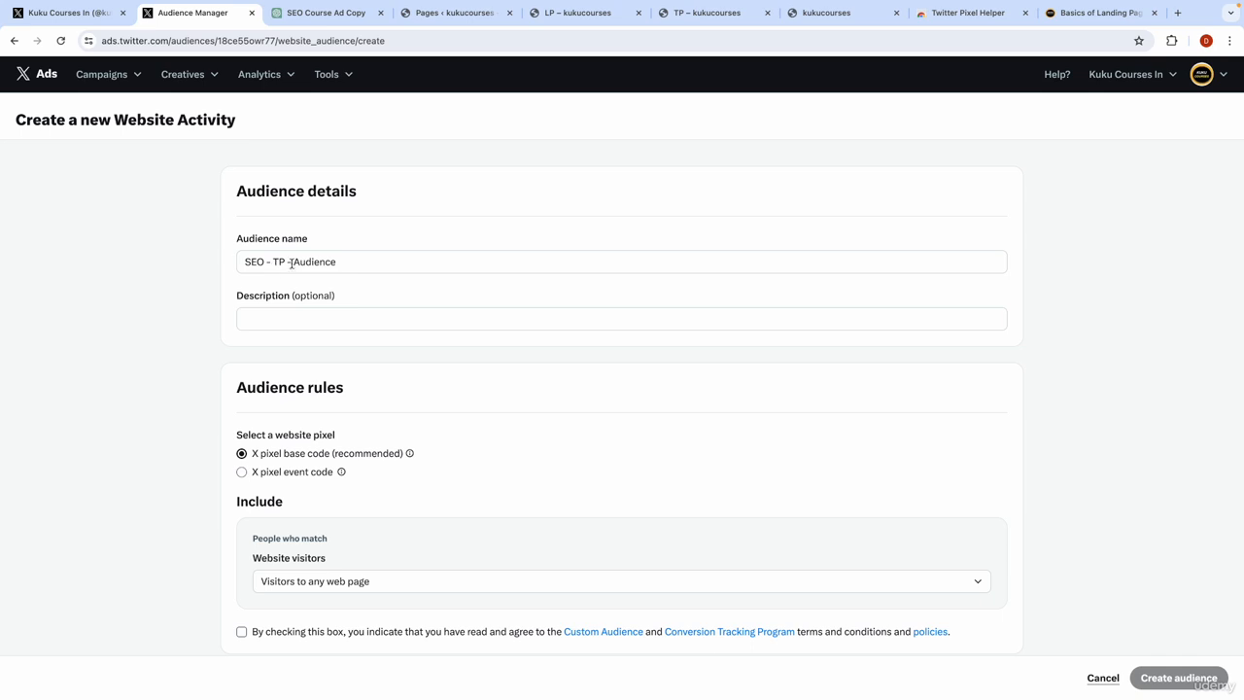
- Enter the audience description "People who are coming to my SEO thank you page will go inside this audience"
click(267, 319)
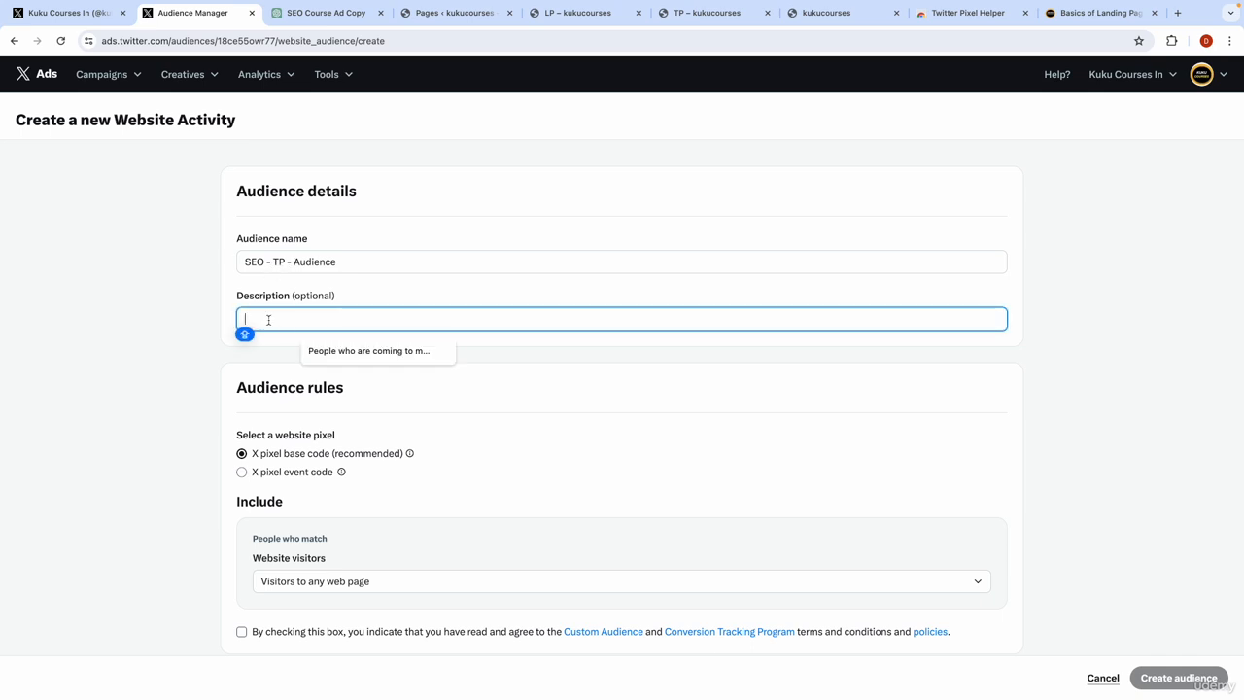
click(364, 351)
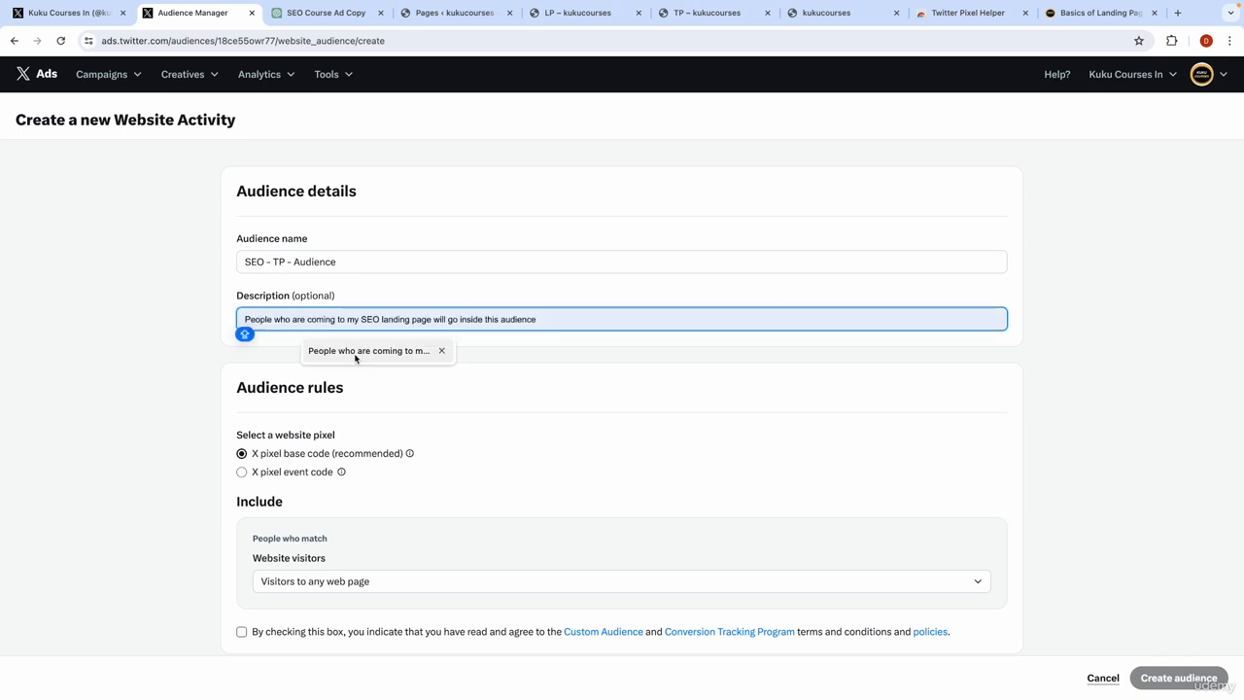
double_click(416, 320)
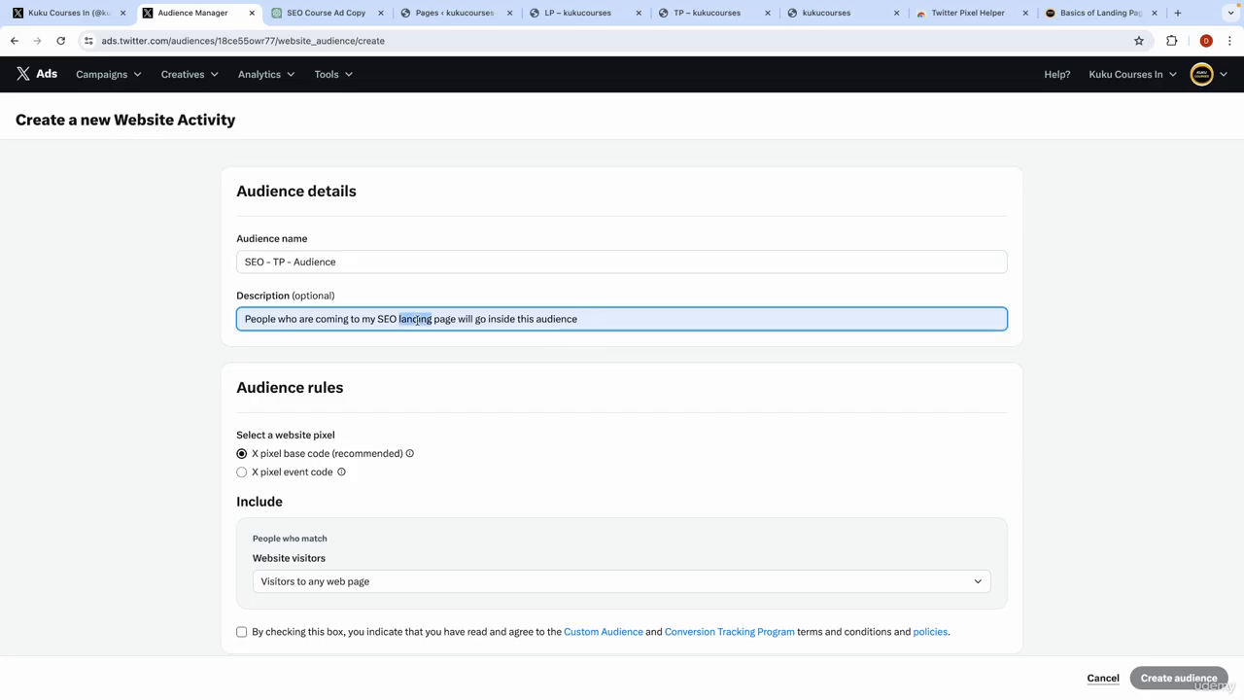
key(BackSpace)
text(thank)
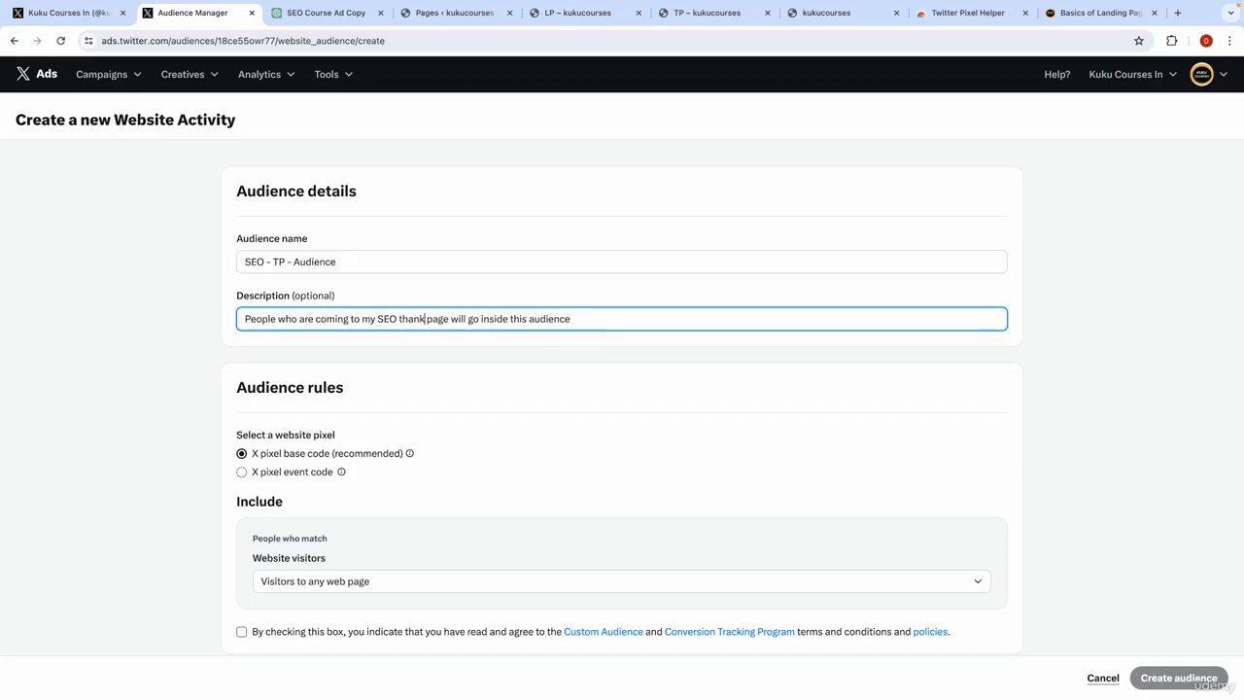
text( you)
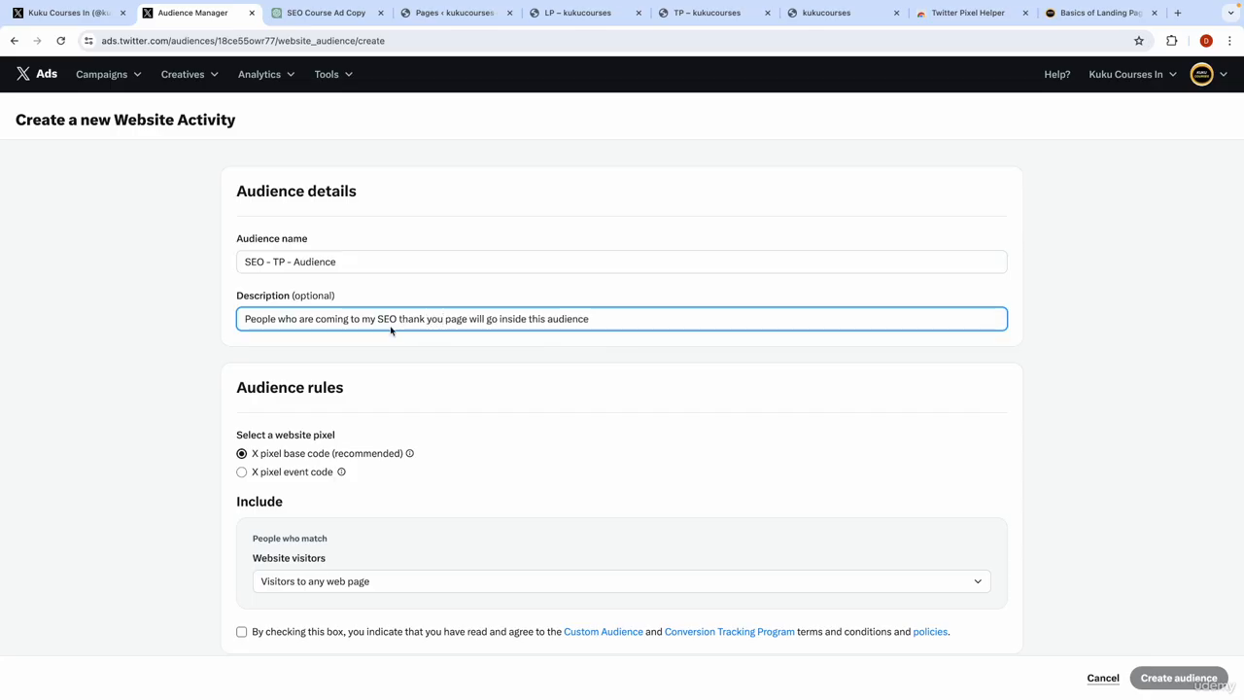
click(188, 417)
- Set the audience's website visitors rule to visitors to a specific web page, keeping the URL condition as Contains
scroll(519, 442, down, 1)
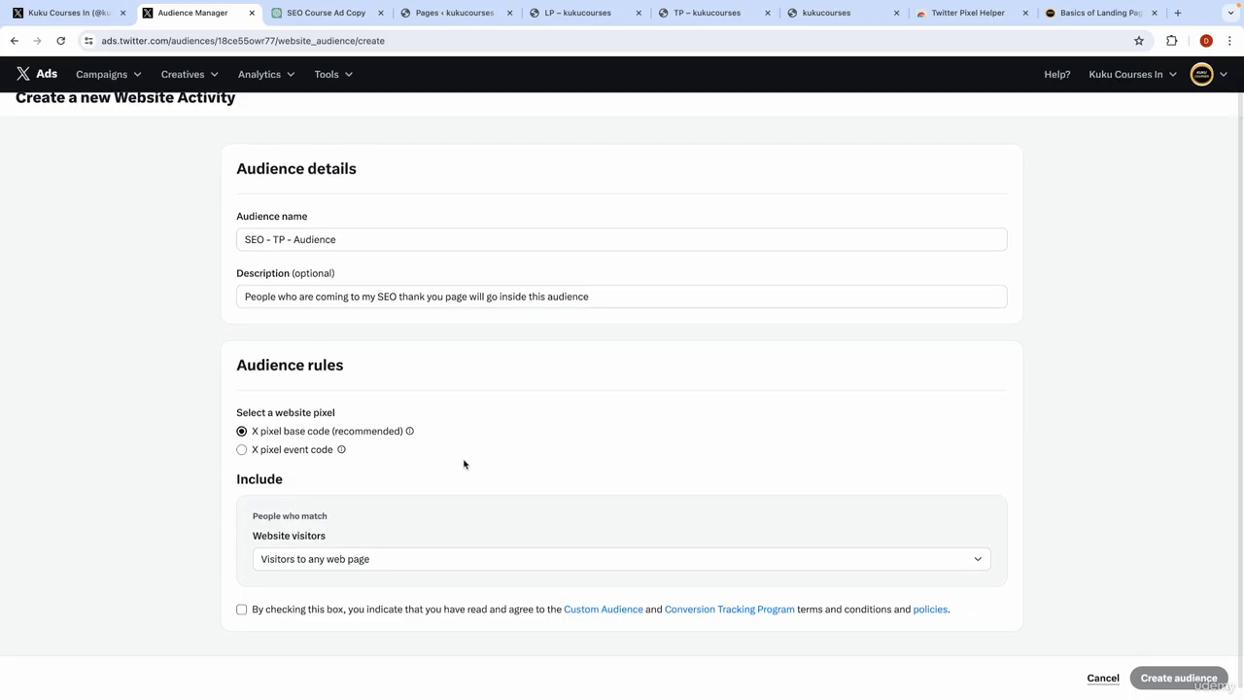
click(344, 558)
click(328, 576)
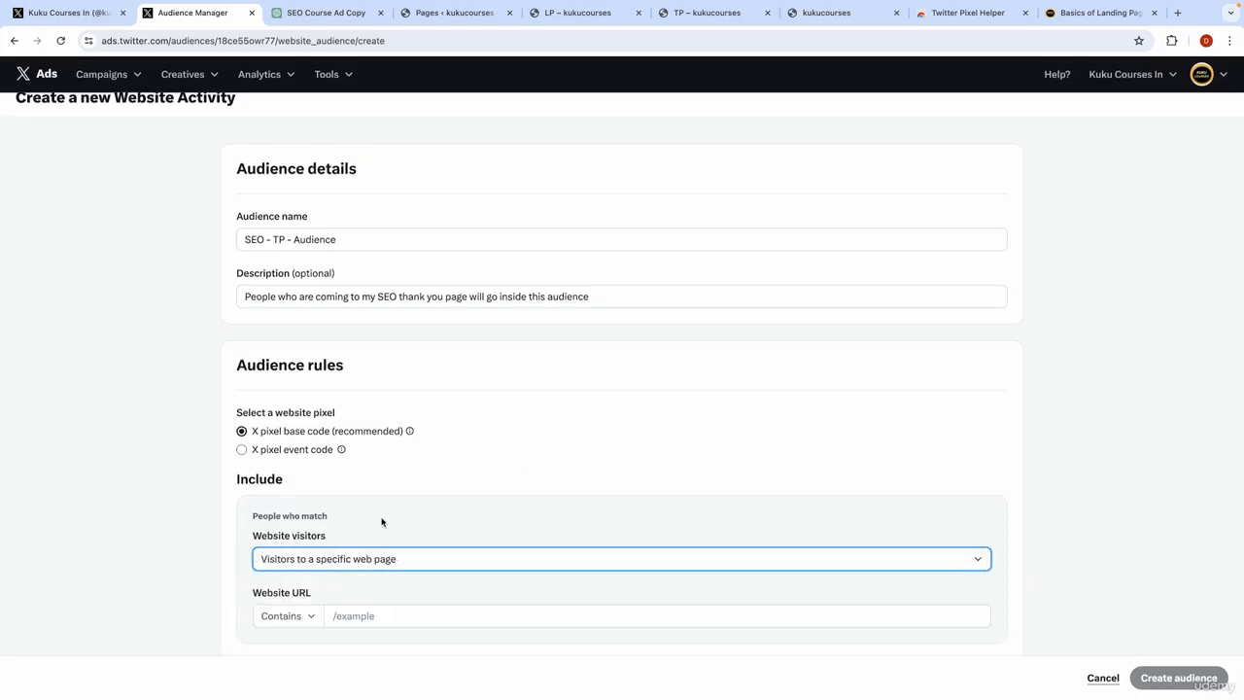
scroll(366, 496, down, 2)
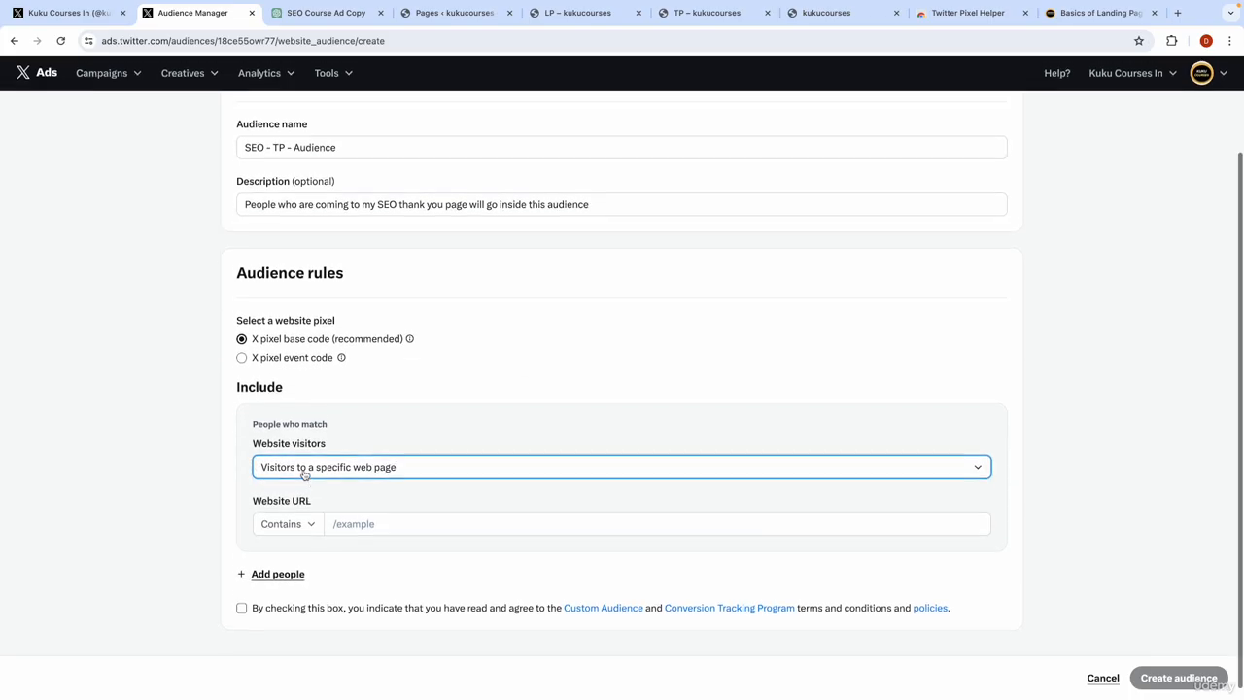
click(290, 531)
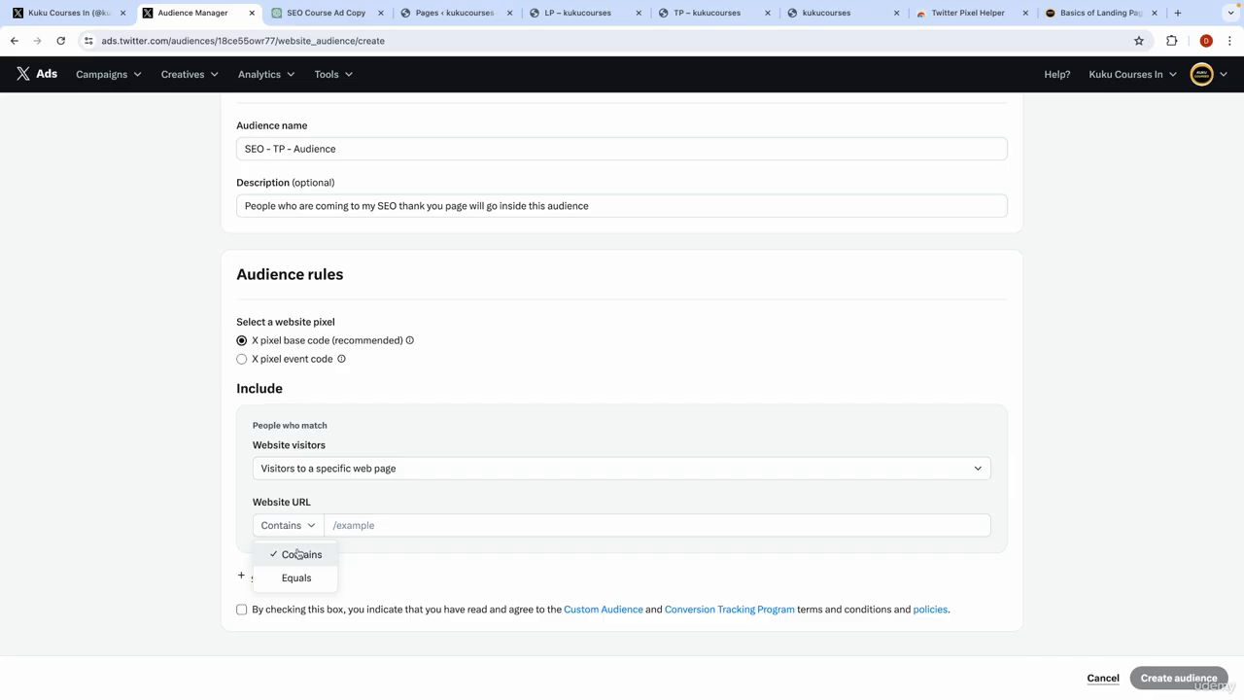
click(149, 516)
- Switch to the PipelinePRO browser window, copy the demo thank you page's address, and return to the audience form
key(ctrl+Right)
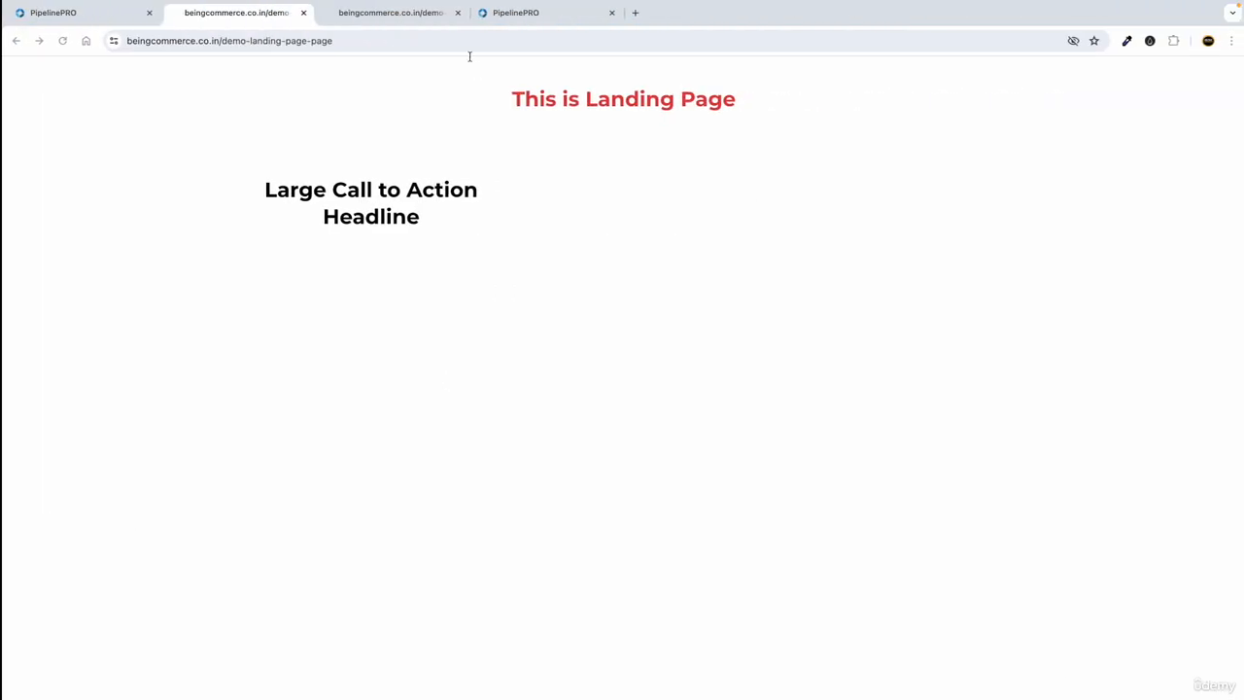
click(399, 19)
click(439, 40)
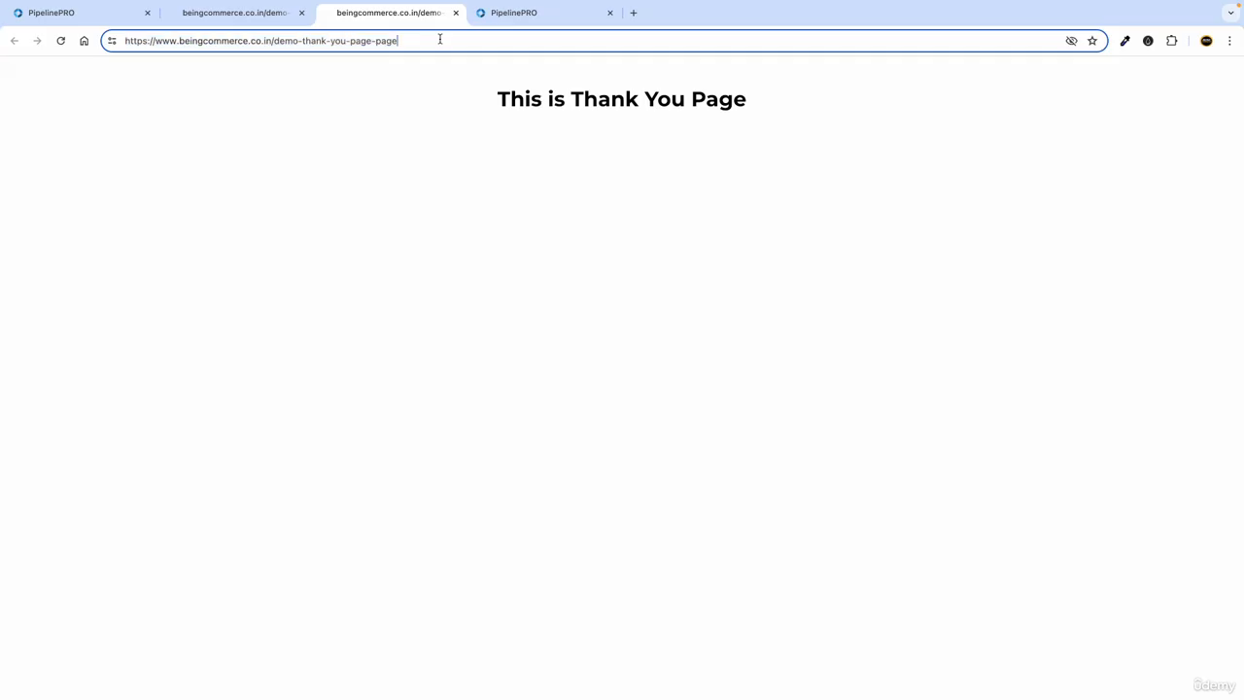
key(super+a)
key(super+c)
key(ctrl+Left)
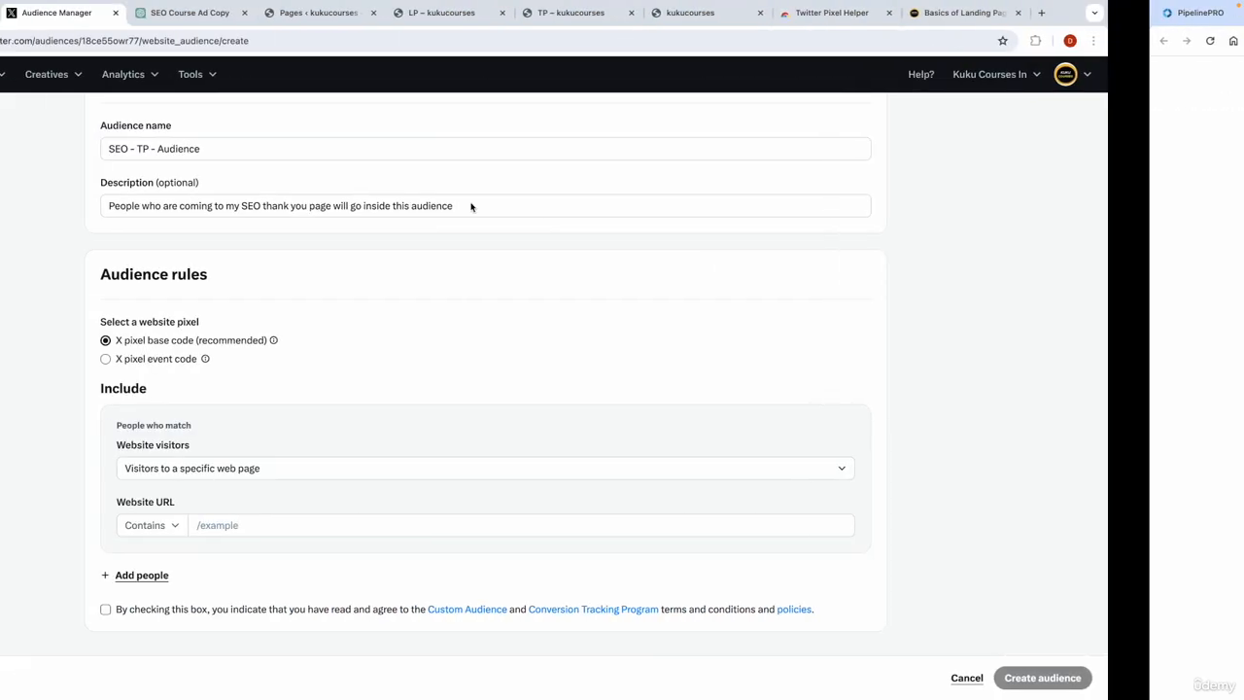
- Enter the demo thank you page's address as the audience's website URL, trimmed to beingcommerce.co.in/demo-thank-you-page-page
click(350, 526)
key(super+v)
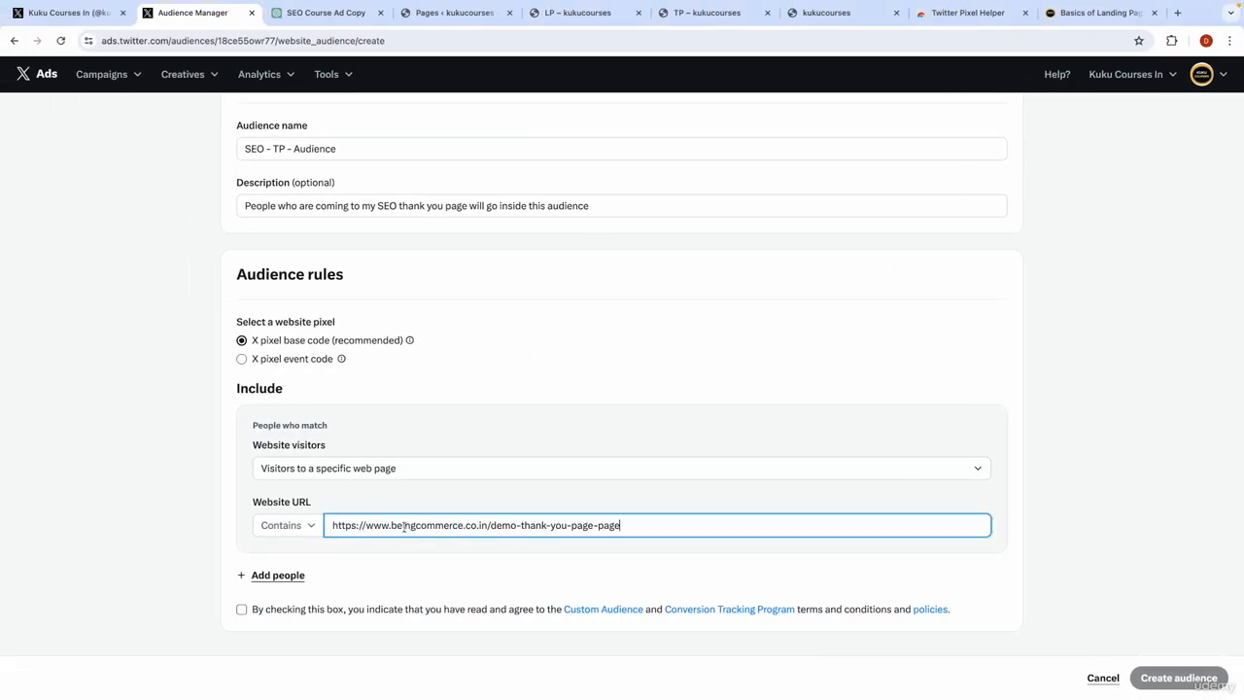
double_click(390, 526)
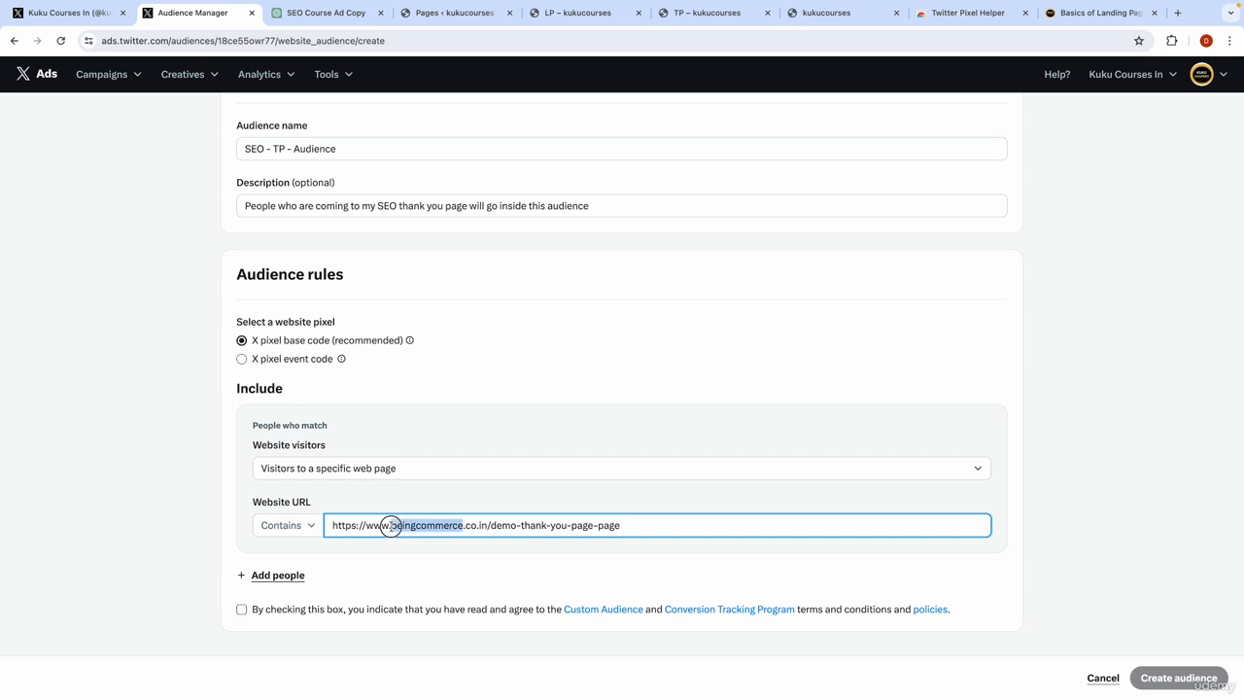
click(391, 526)
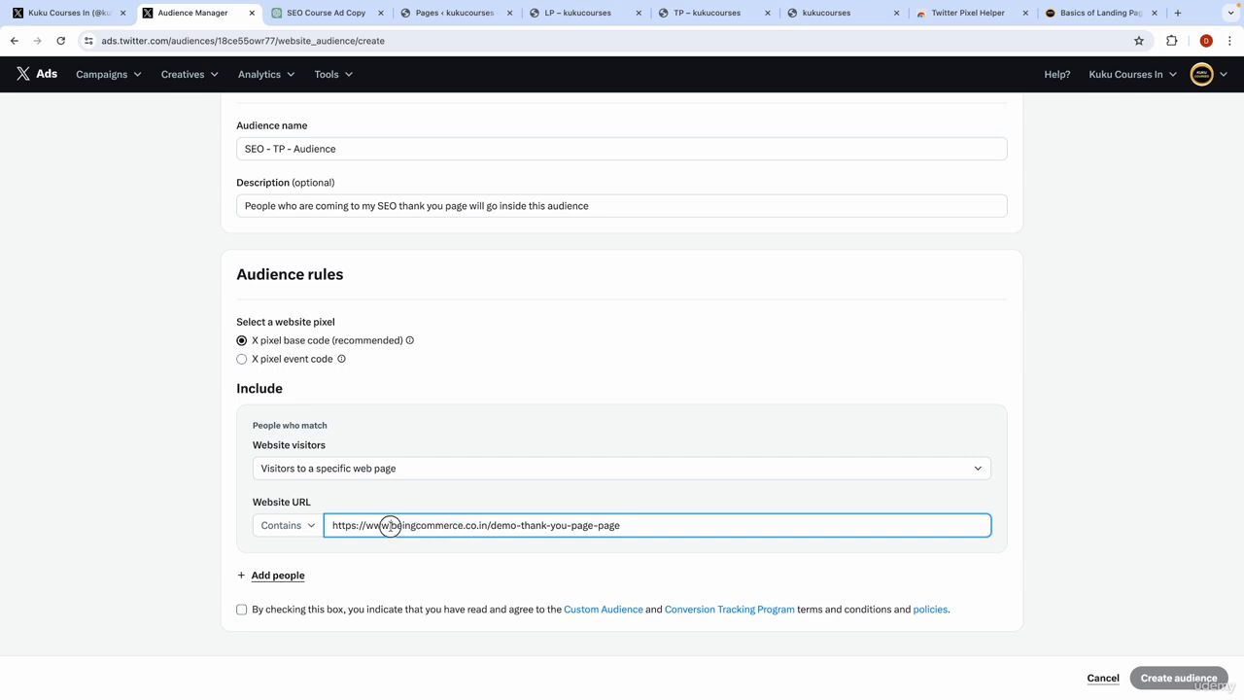
drag(390, 526, 325, 525)
key(BackSpace)
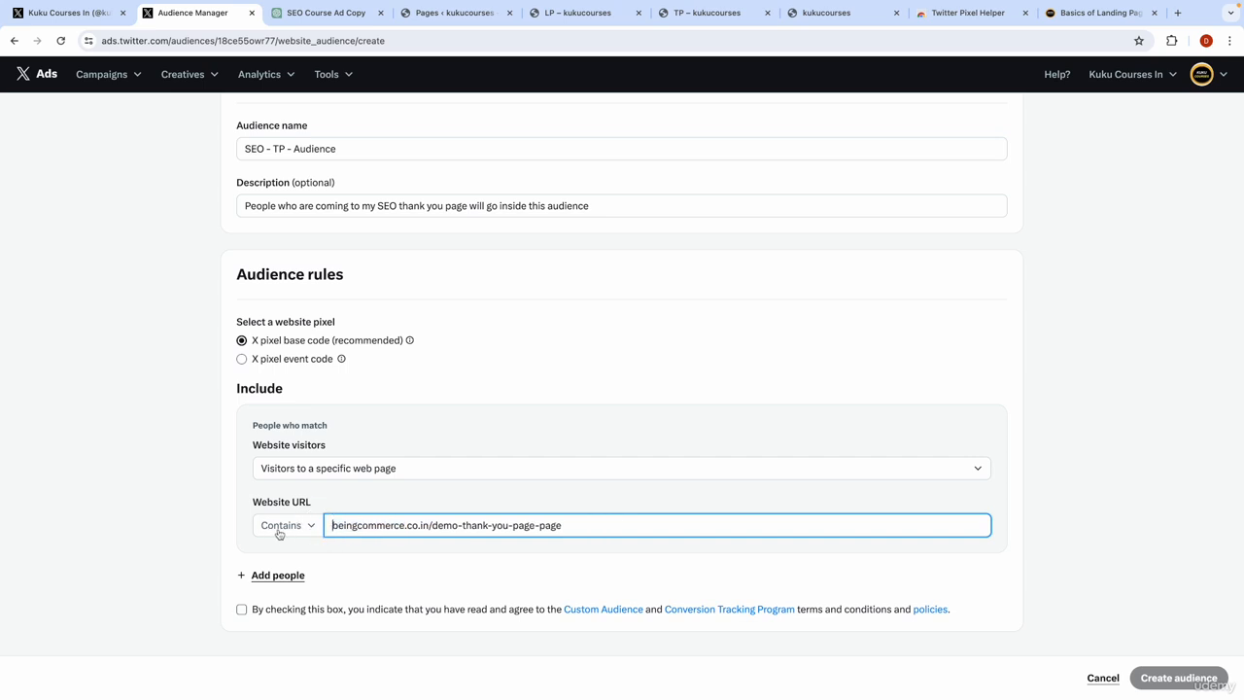
click(168, 535)
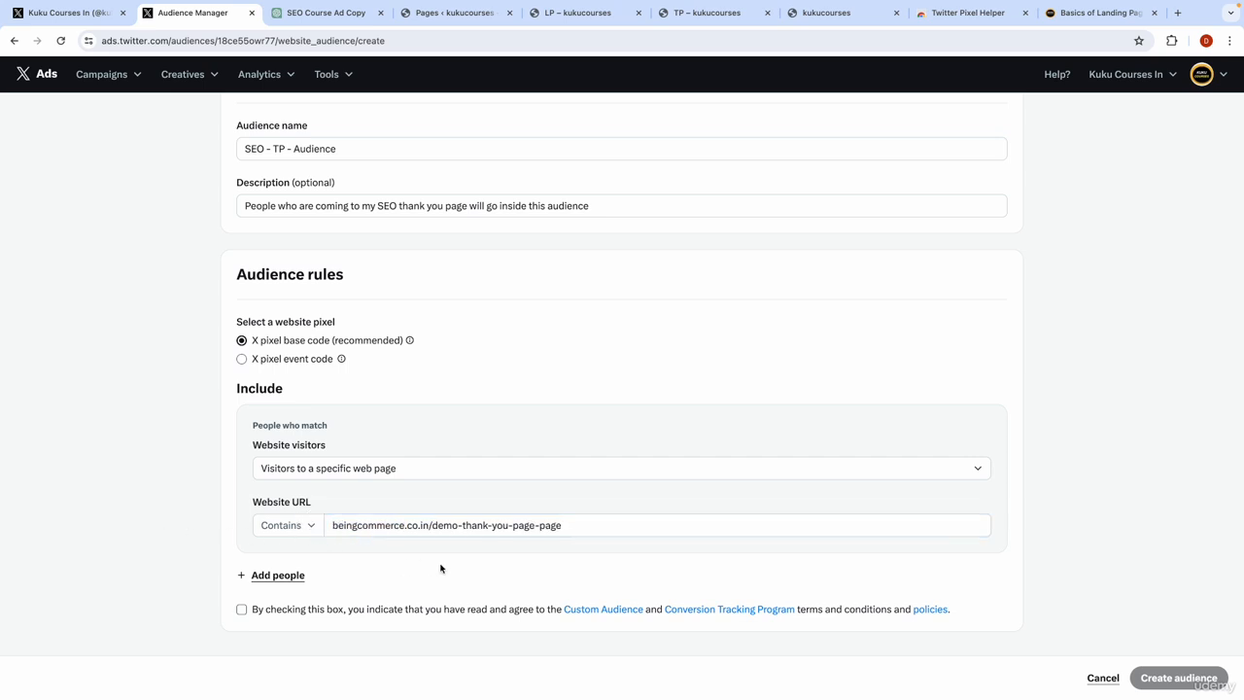
- Replace the audience's website URL with the address copied from the TP page, trimmed to kukucourses.in/tp
click(715, 13)
click(641, 40)
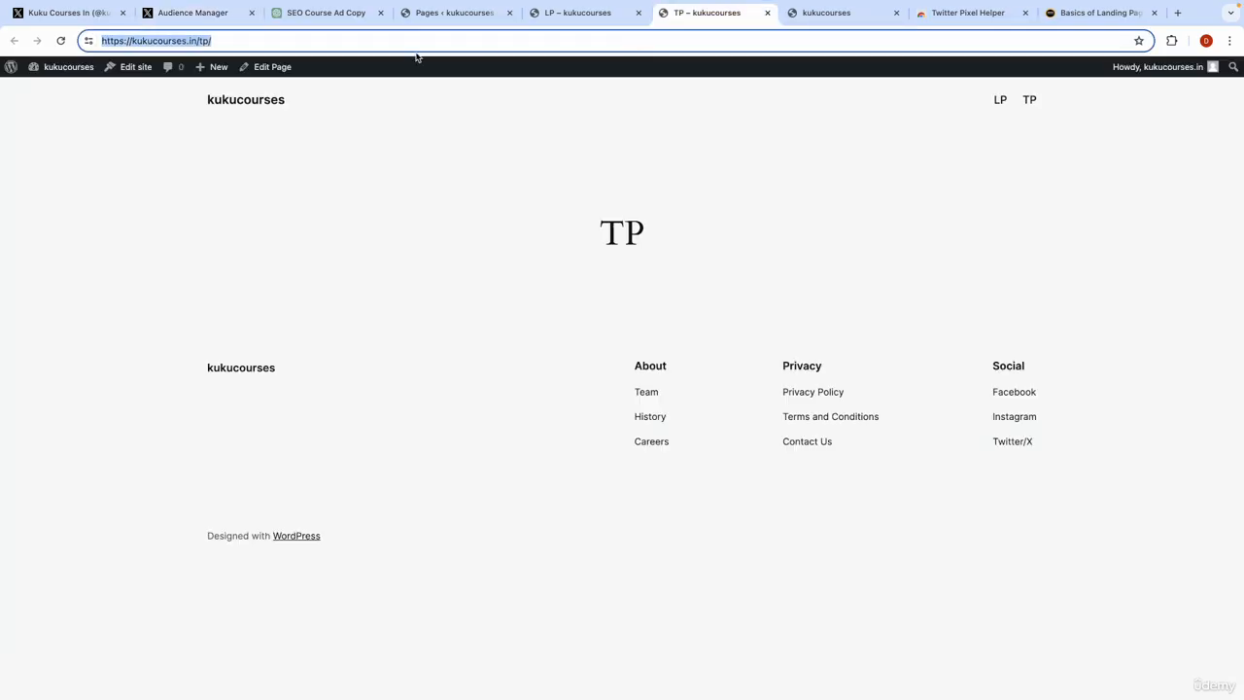
click(192, 13)
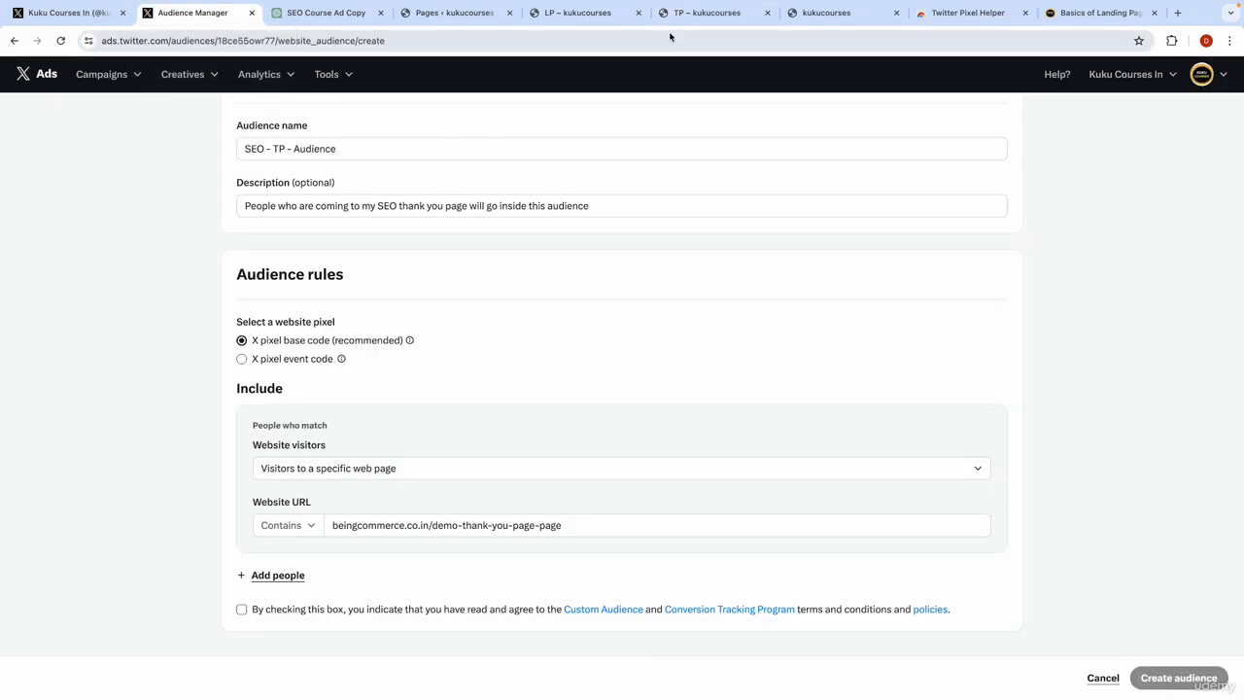
click(693, 14)
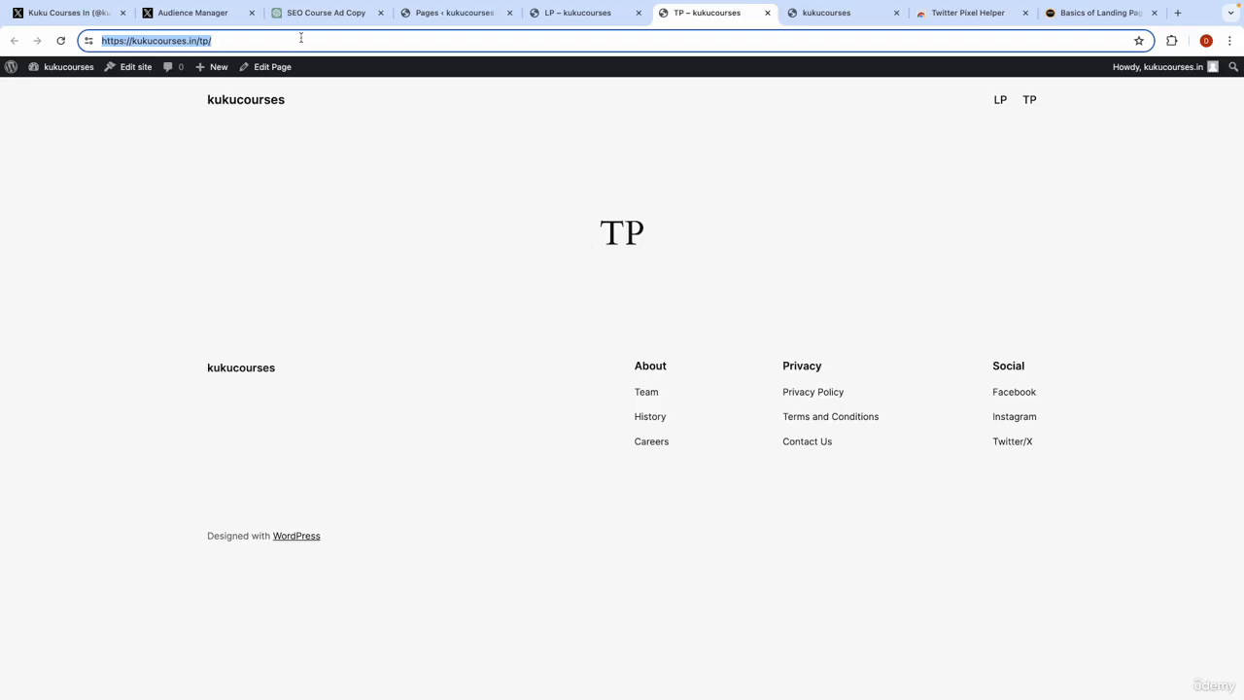
click(198, 14)
triple_click(470, 518)
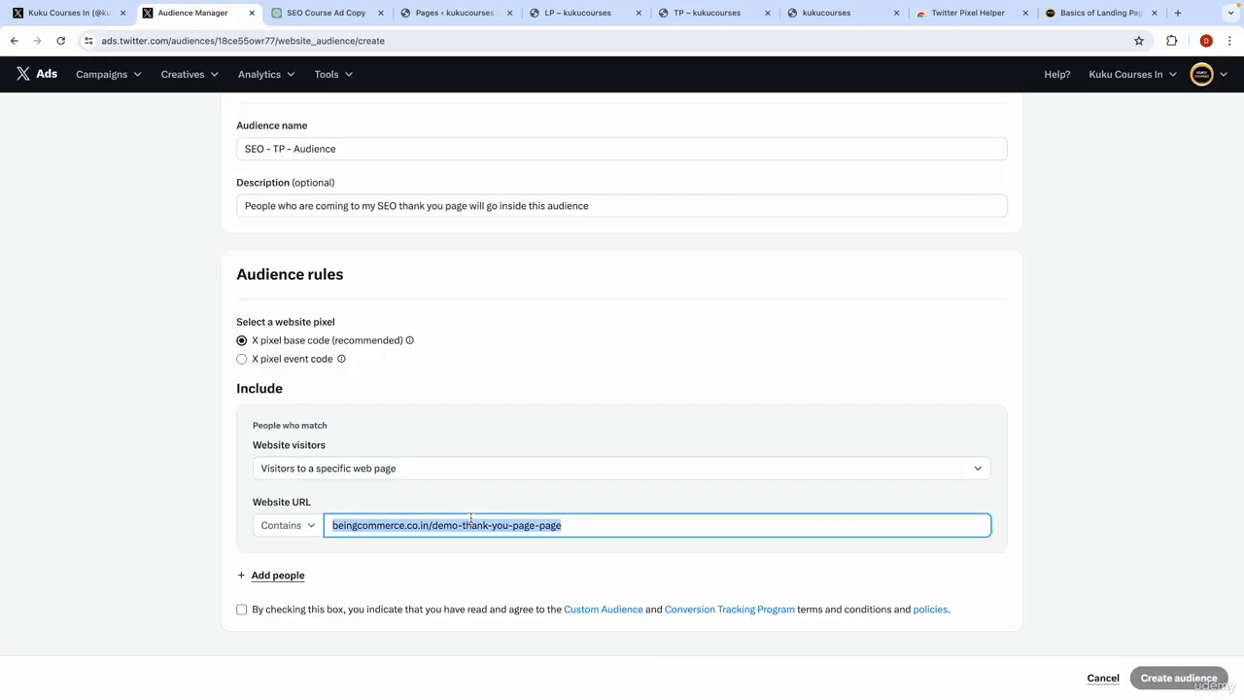
text(https://kukucourses.in/tp/)
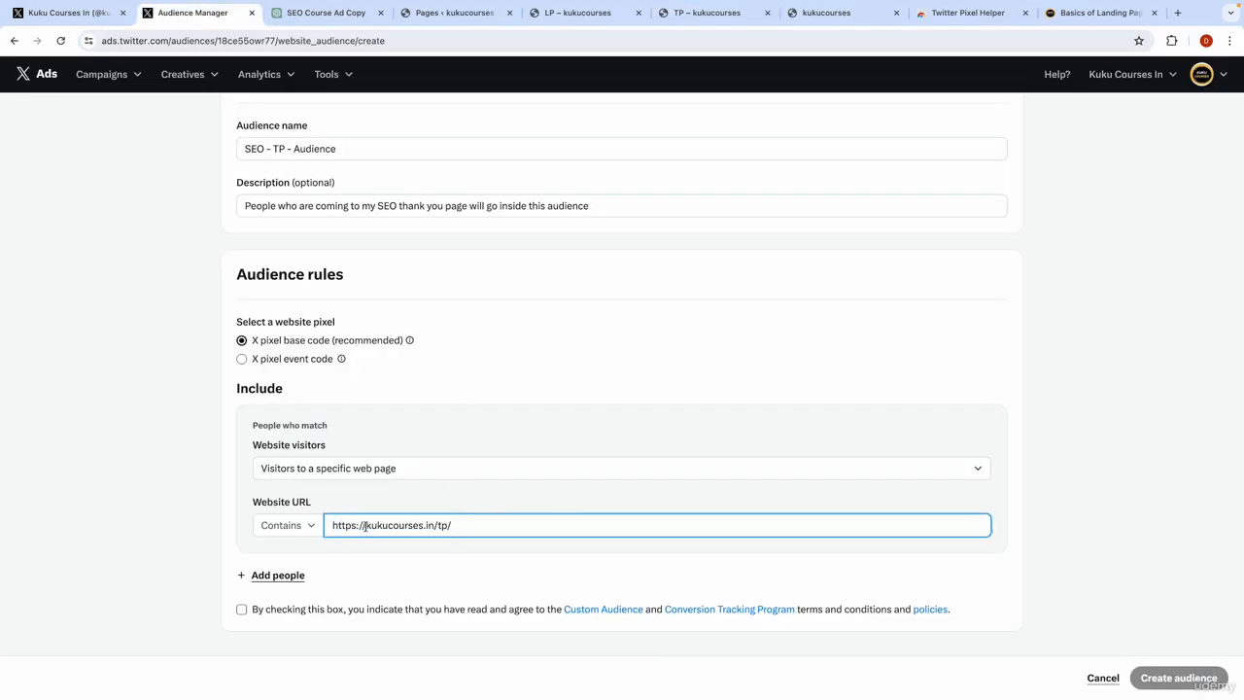
drag(365, 524, 314, 530)
key(BackSpace)
click(187, 515)
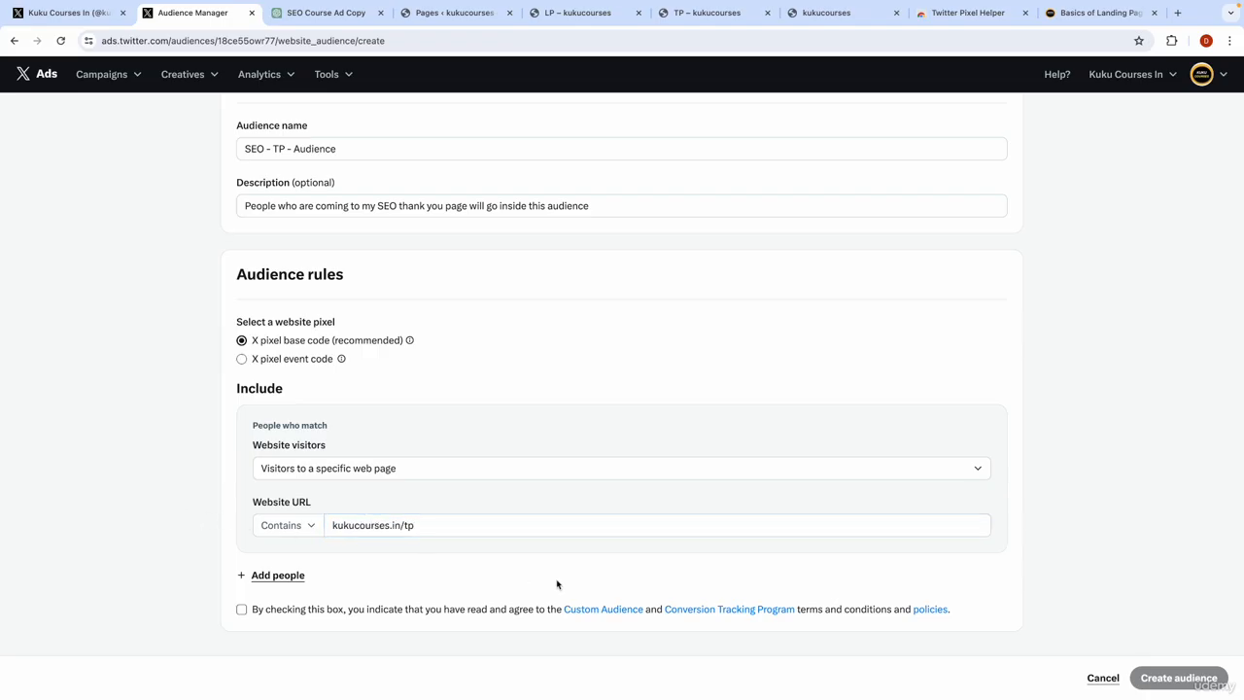
- Agree to the audience and conversion tracking terms, create the thank you page audience, and dismiss the notification
click(241, 609)
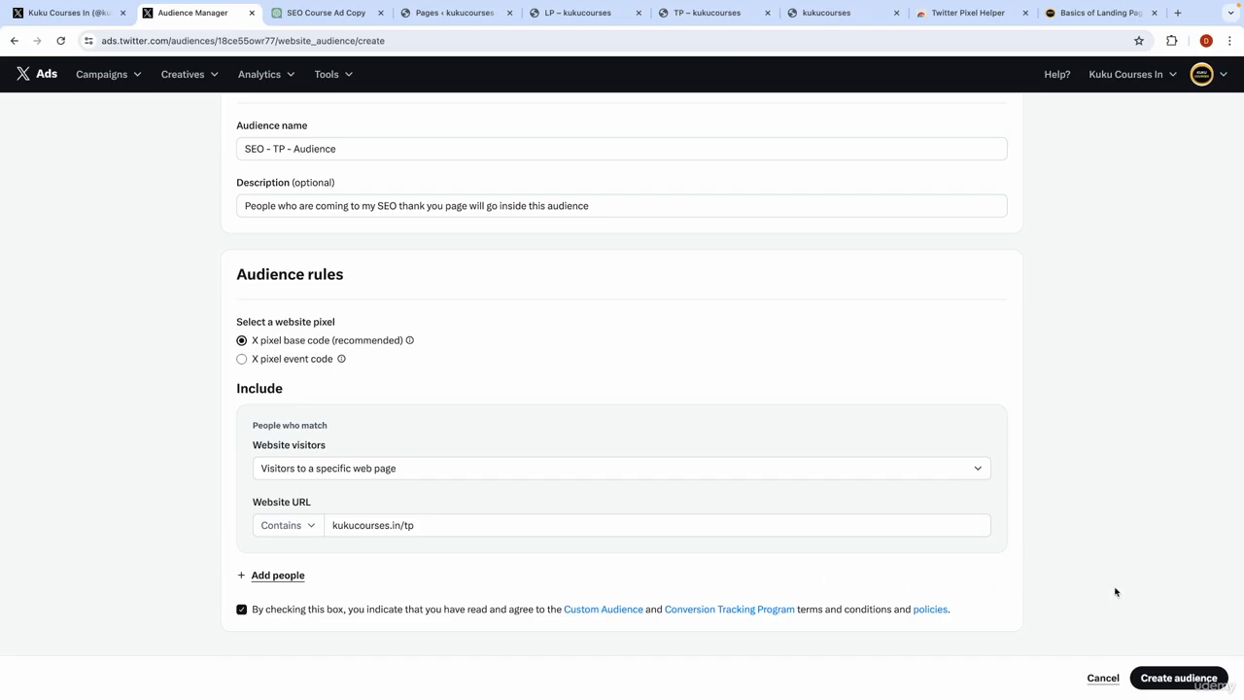
click(1177, 675)
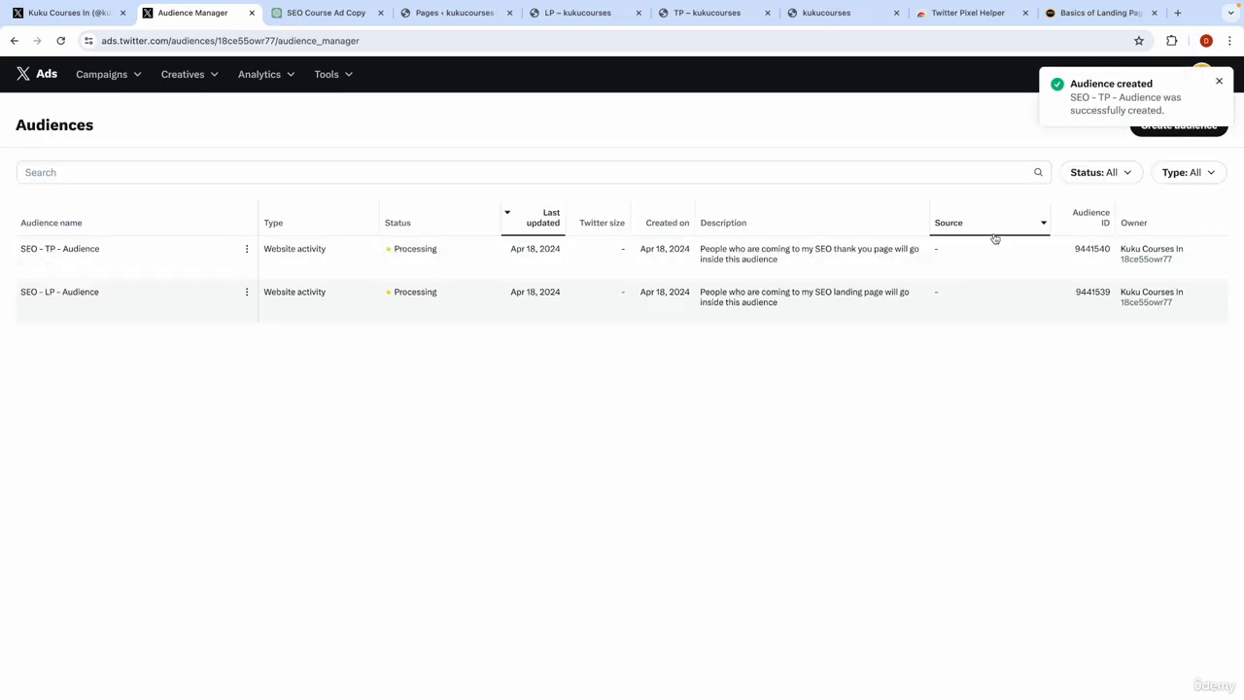
click(1219, 82)
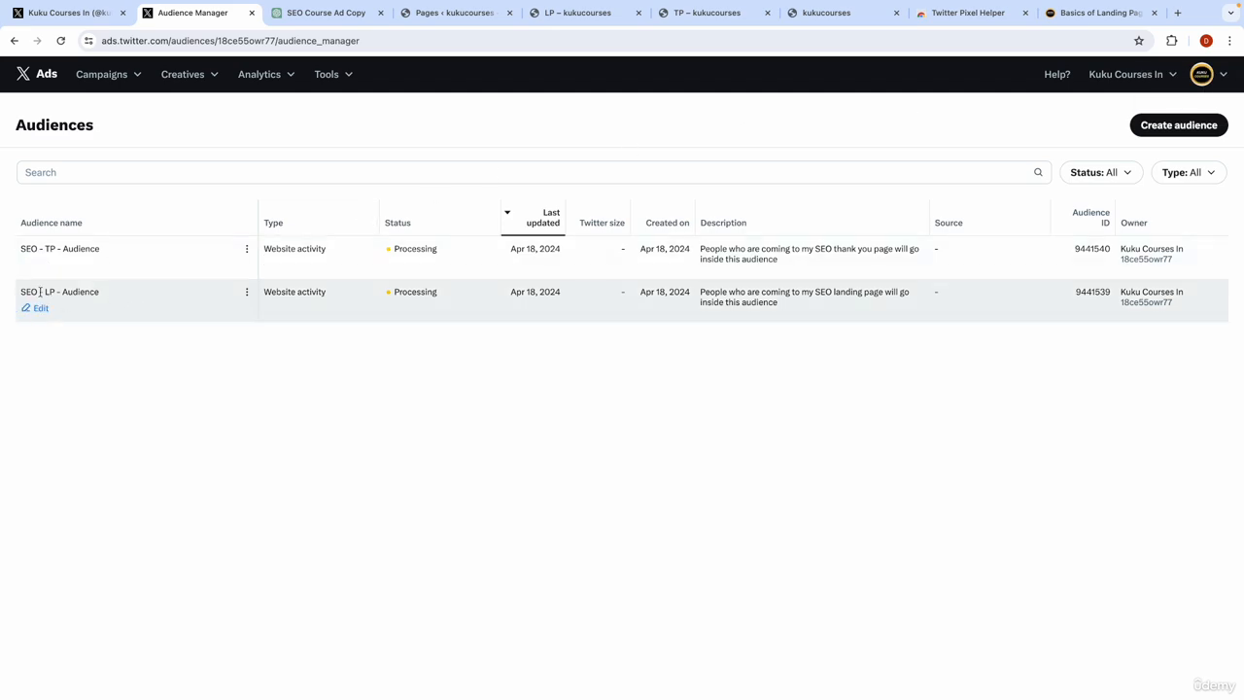
- Compare the two SEO audiences with the landing page and thank you page stages on the Keynote funnel slide, and return to the browser
key(ctrl+Left)
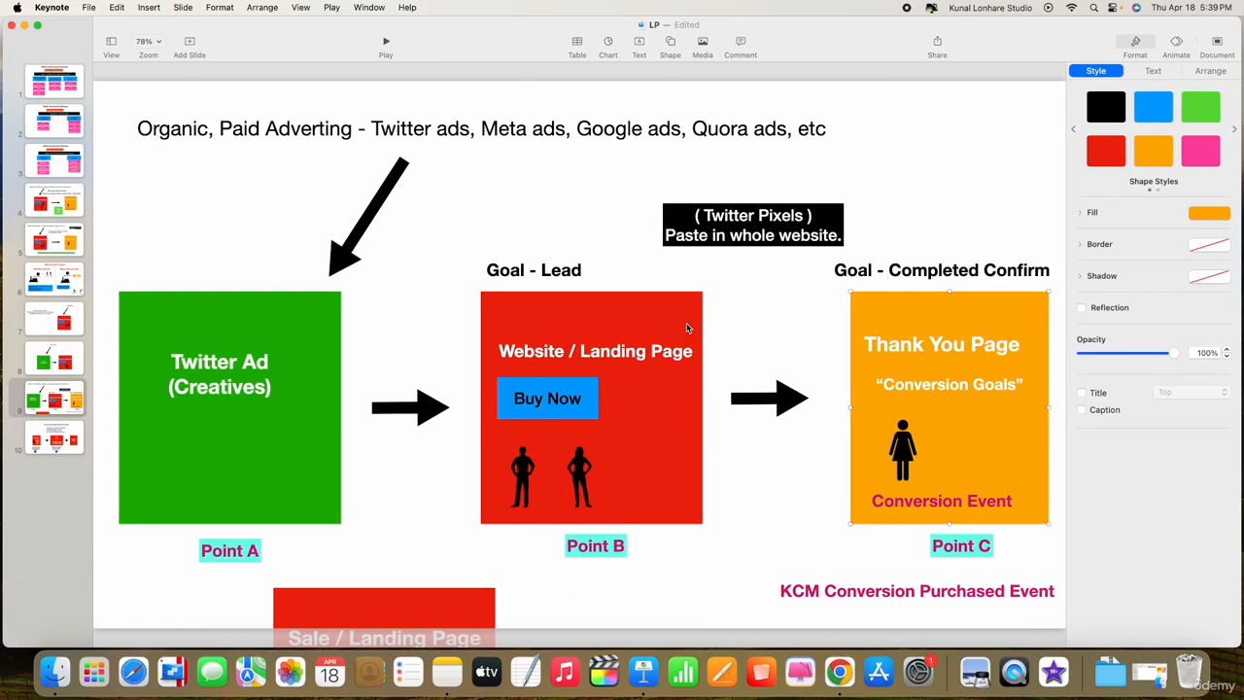
key(ctrl+Right)
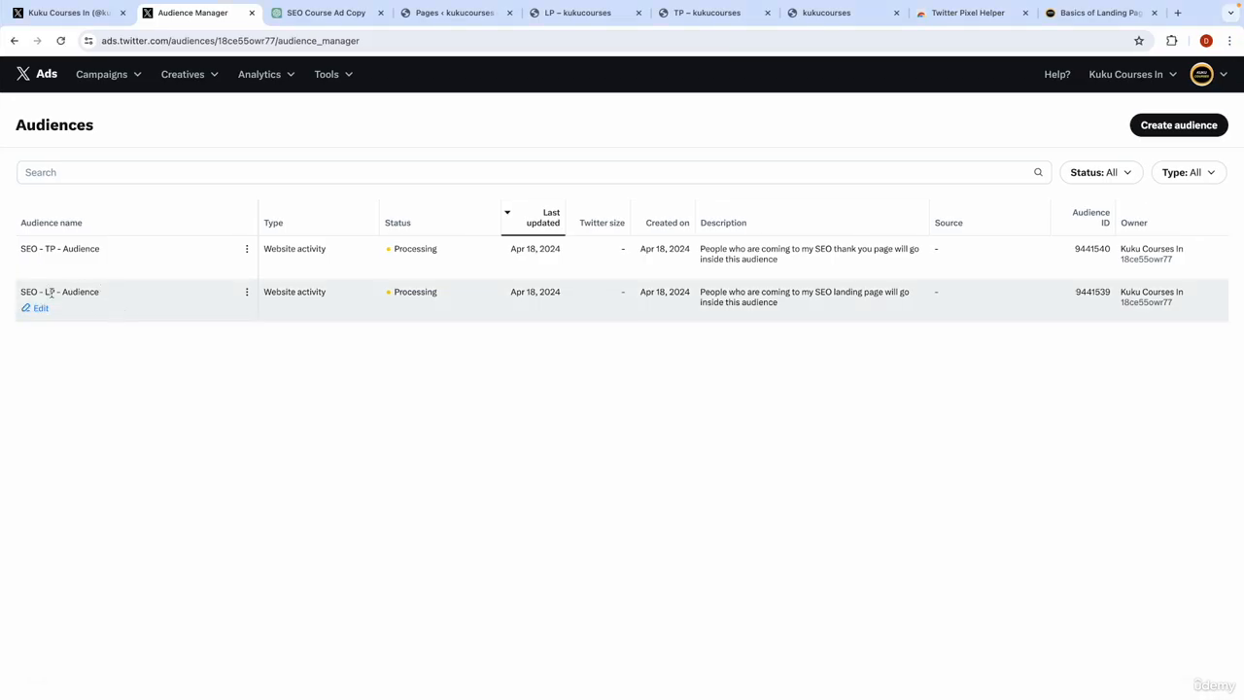
key(ctrl+Left)
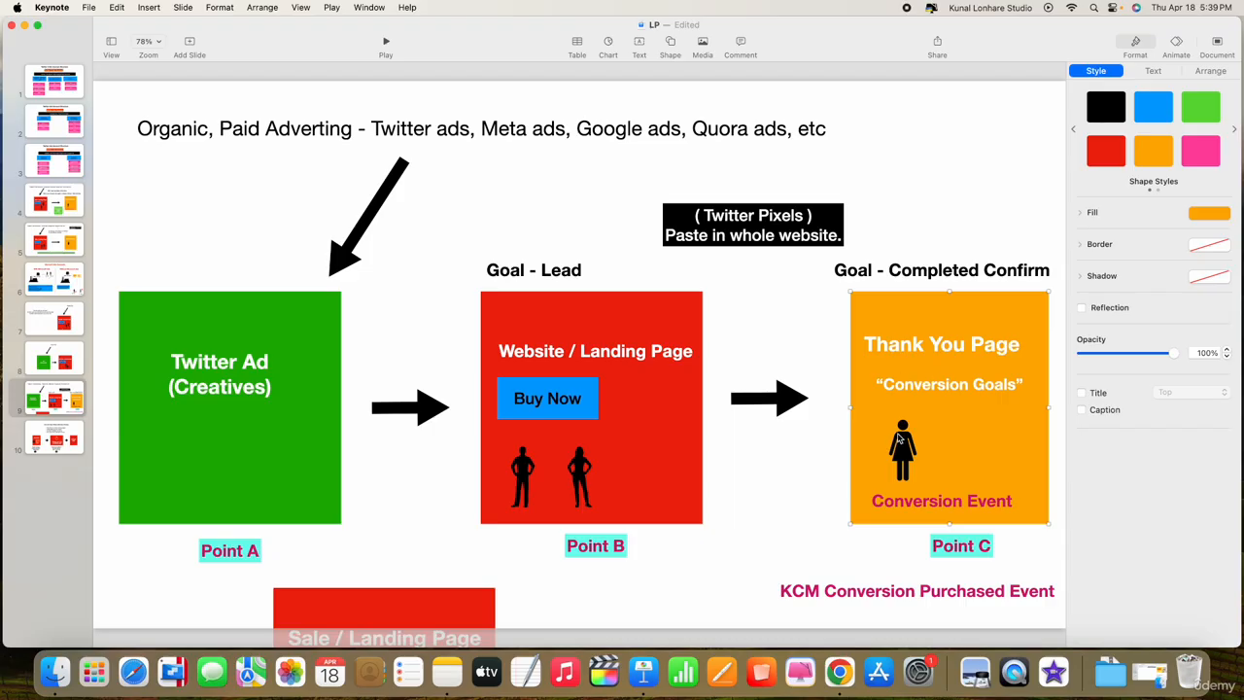
key(ctrl+Right)
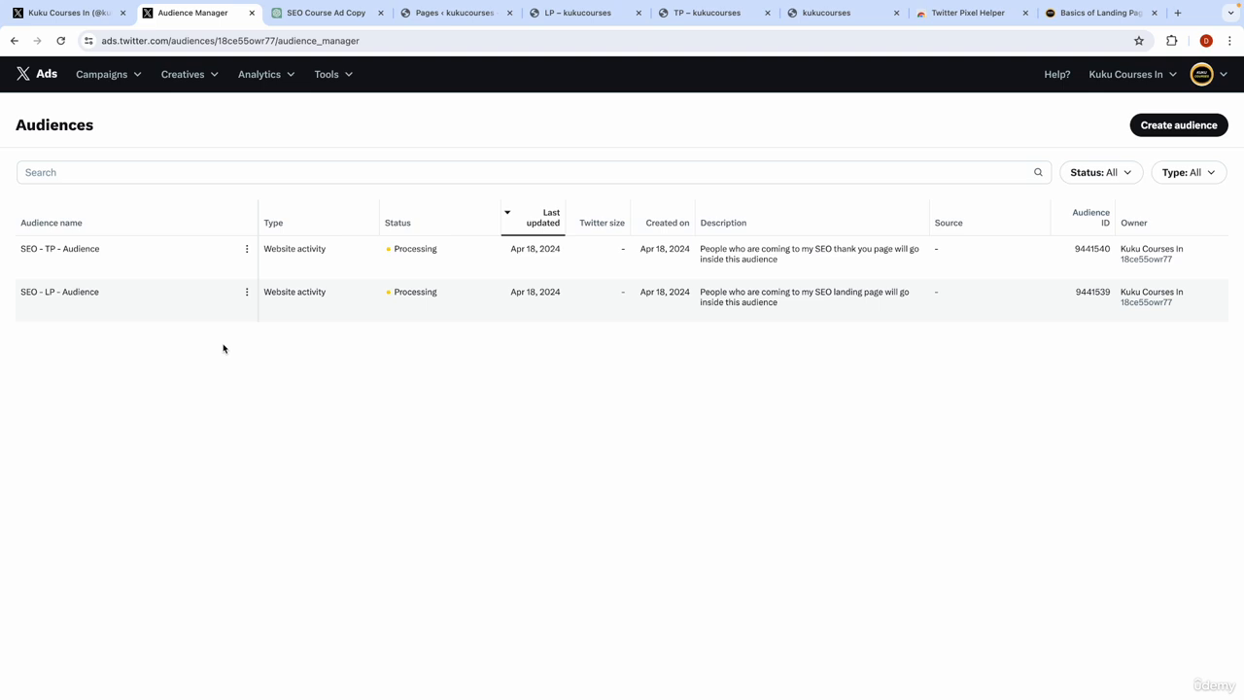
- Go to the Events manager and open the SEO Thank You Page purchase event for editing
click(339, 88)
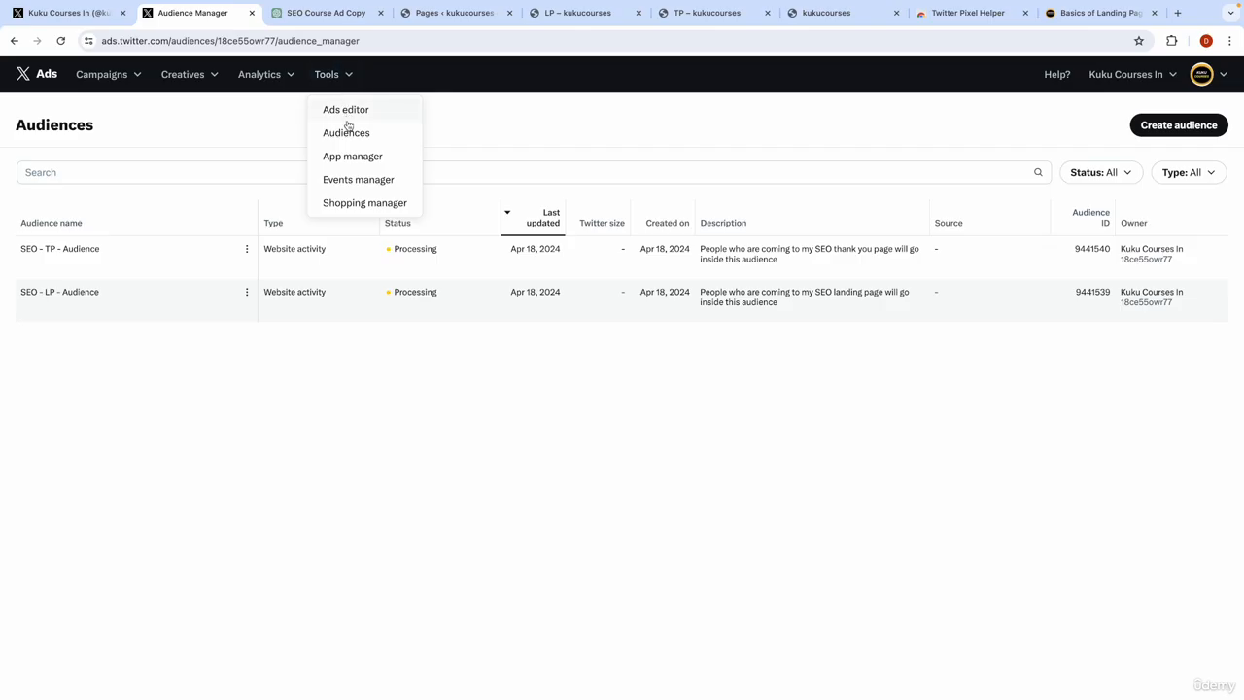
click(357, 179)
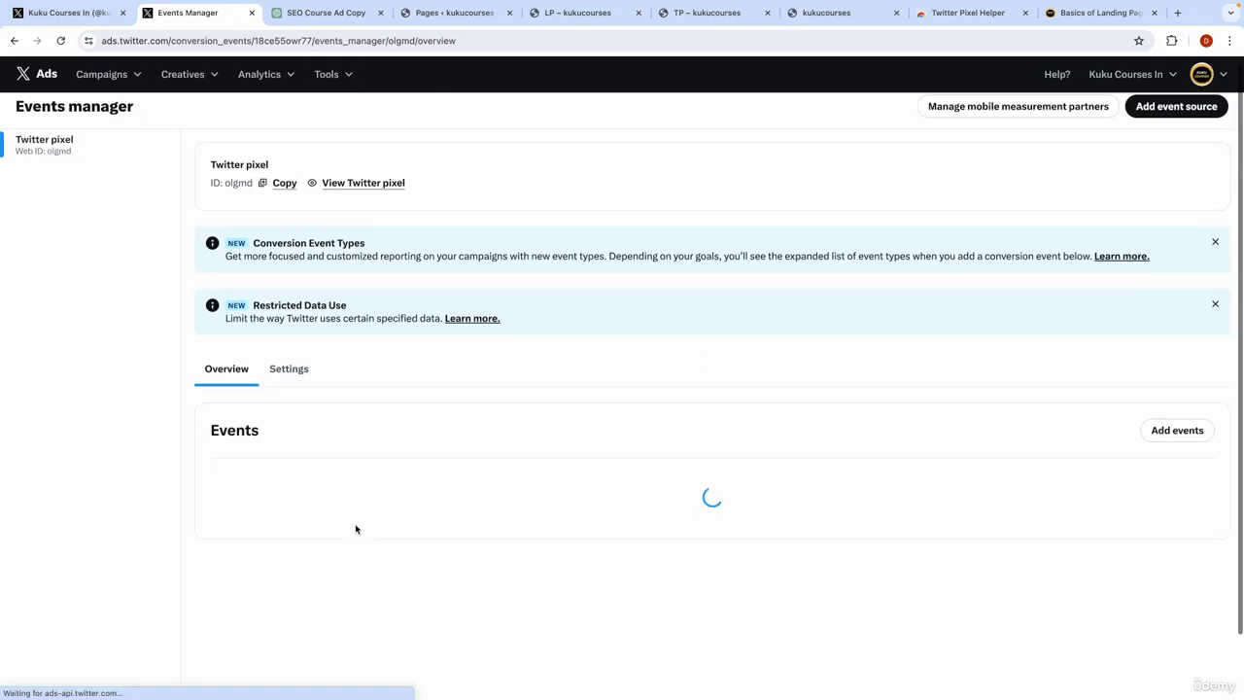
scroll(350, 520, down, 1)
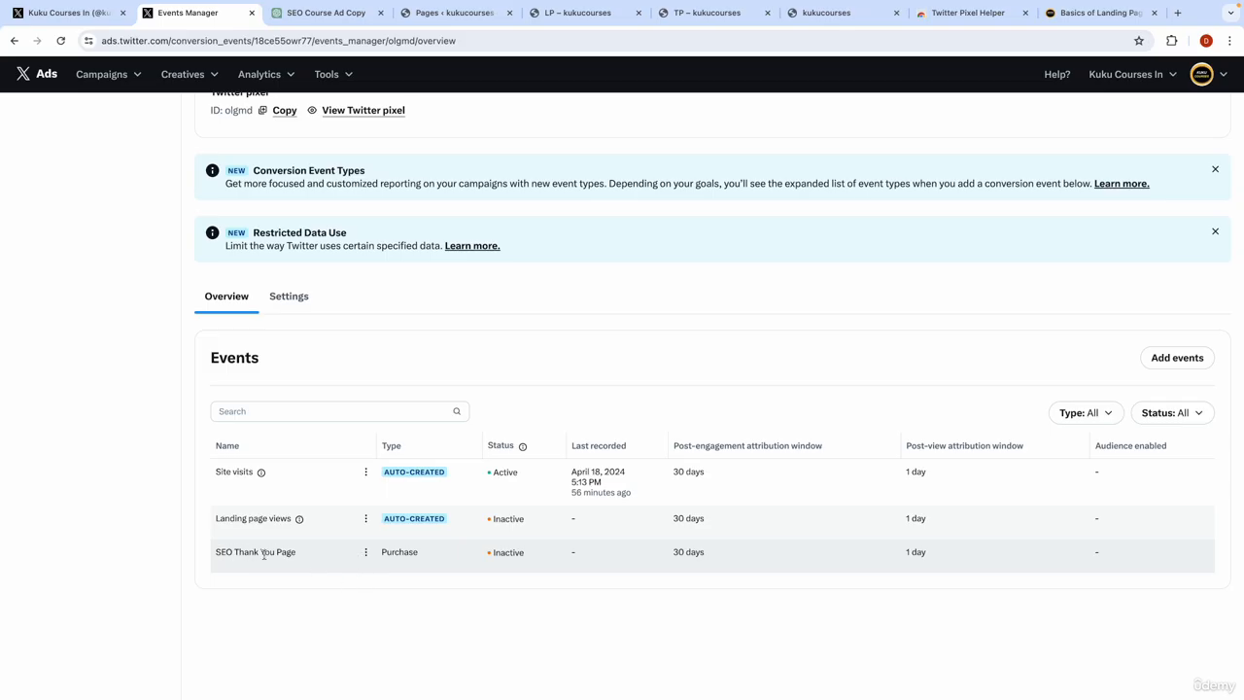
click(366, 553)
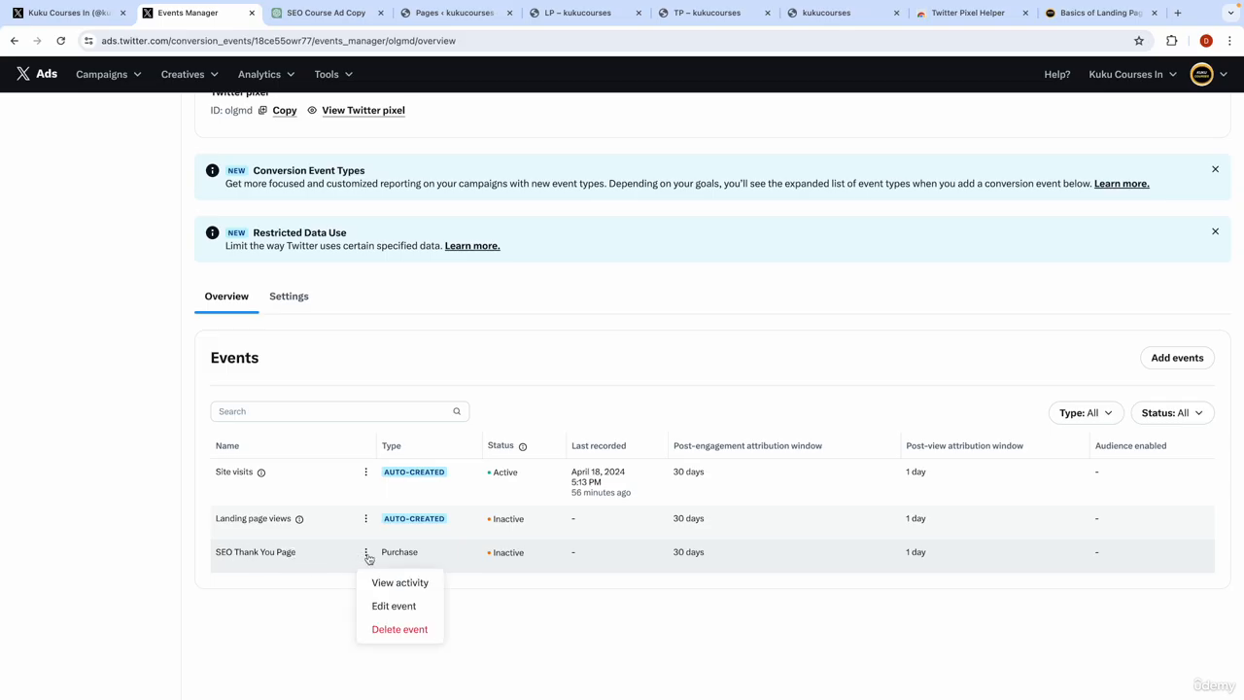
click(385, 606)
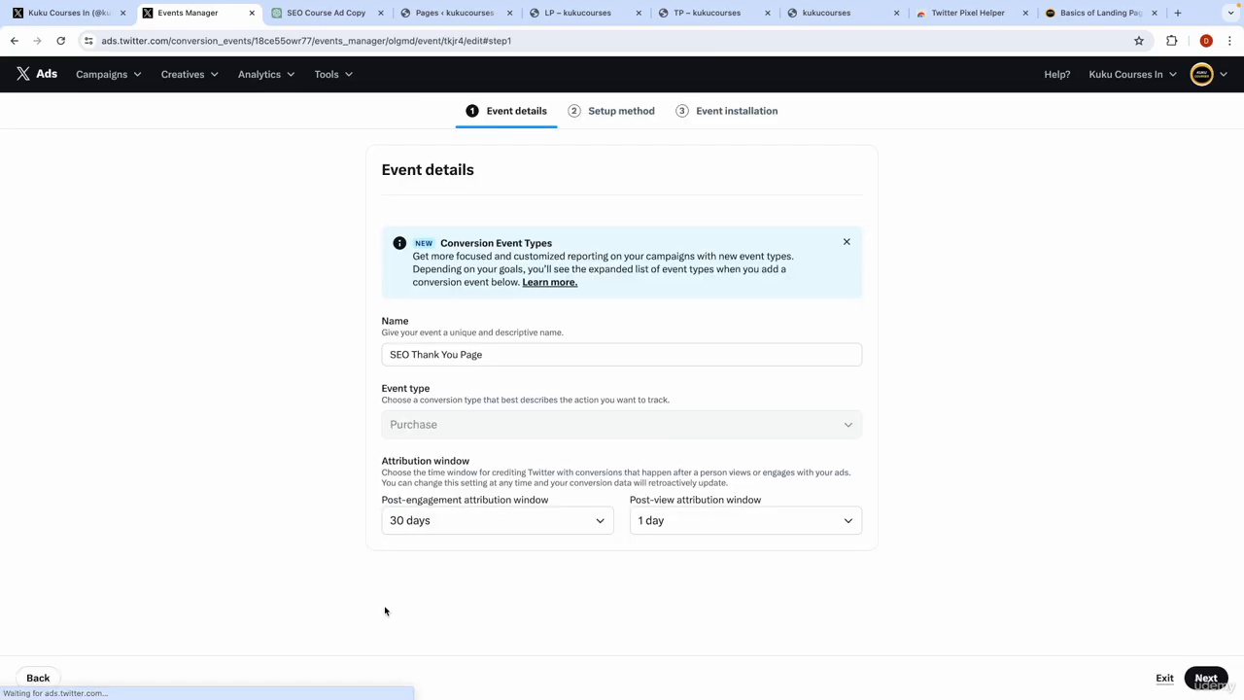
- Rename the event as SEO Thank You Page Event and save it, keeping the URL rules setup and the kukucourses.in/tp condition
click(508, 359)
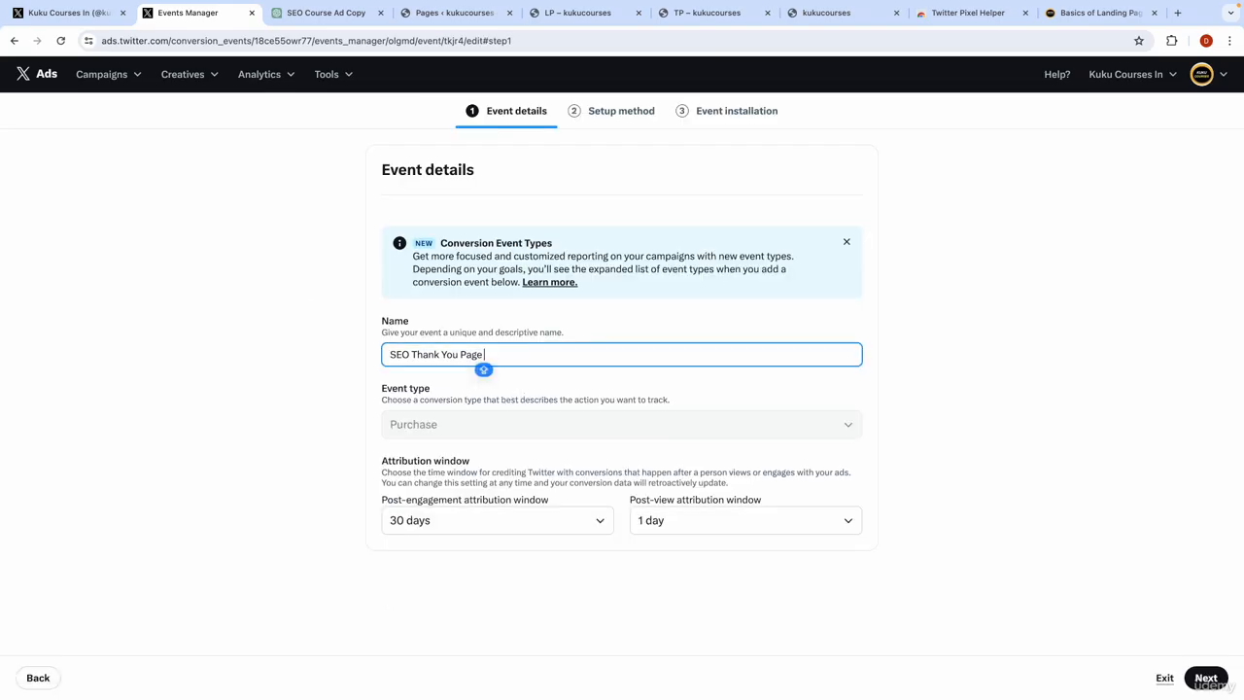
text(Event)
click(1205, 677)
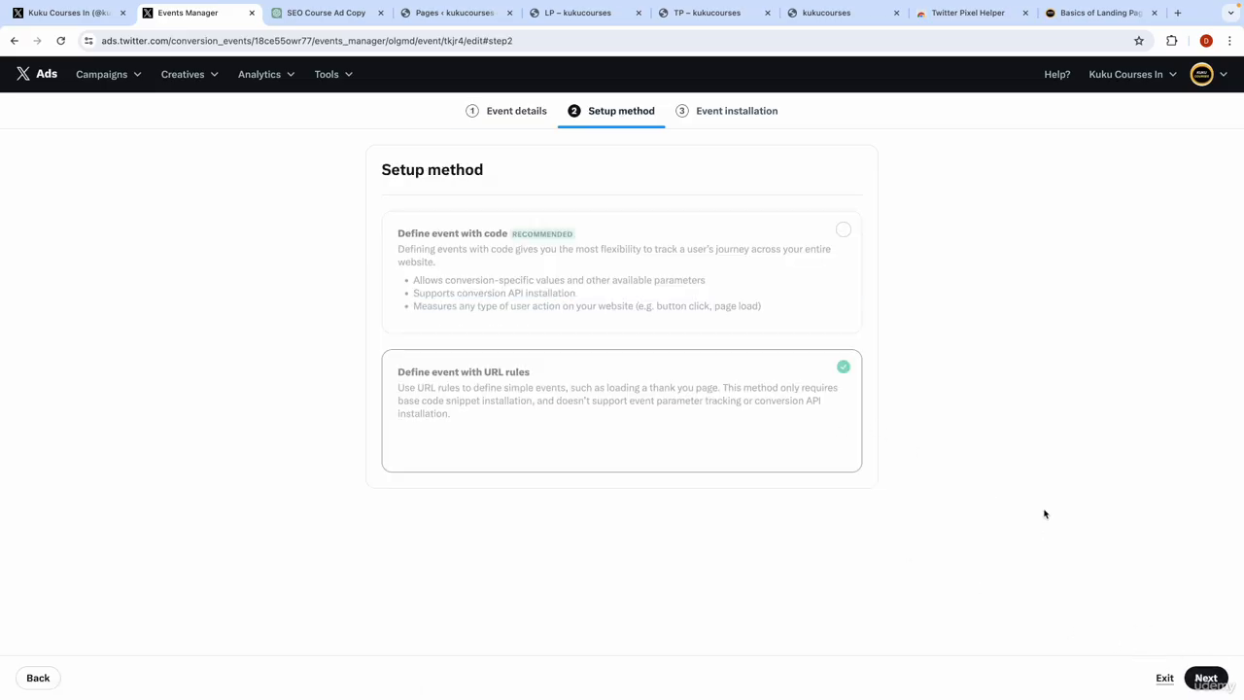
click(1206, 678)
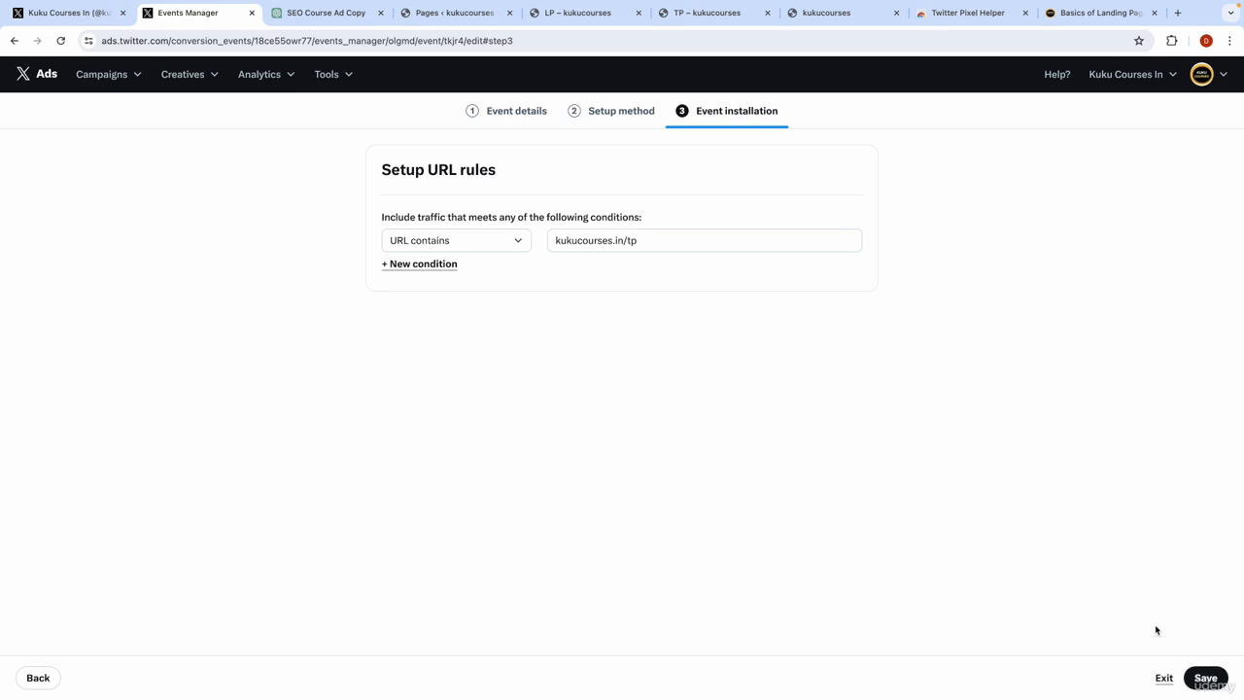
click(1202, 679)
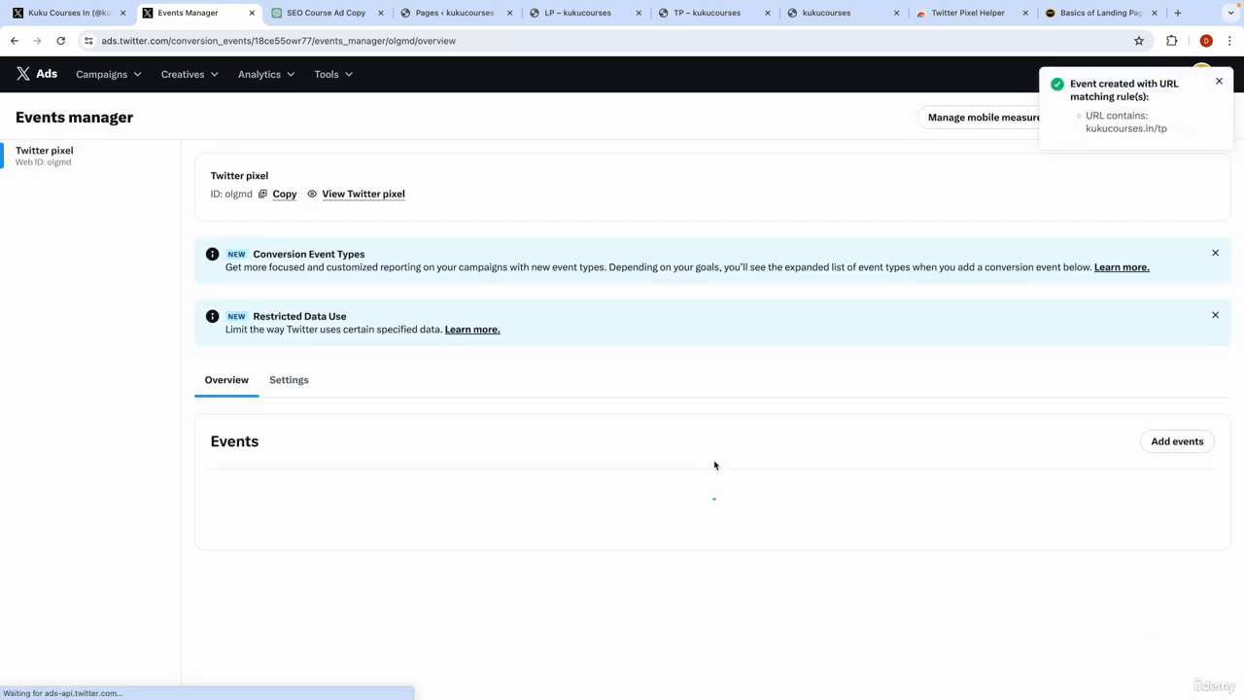
- Check the renamed event in the Events manager list and return to the Audiences list
scroll(126, 484, down, 2)
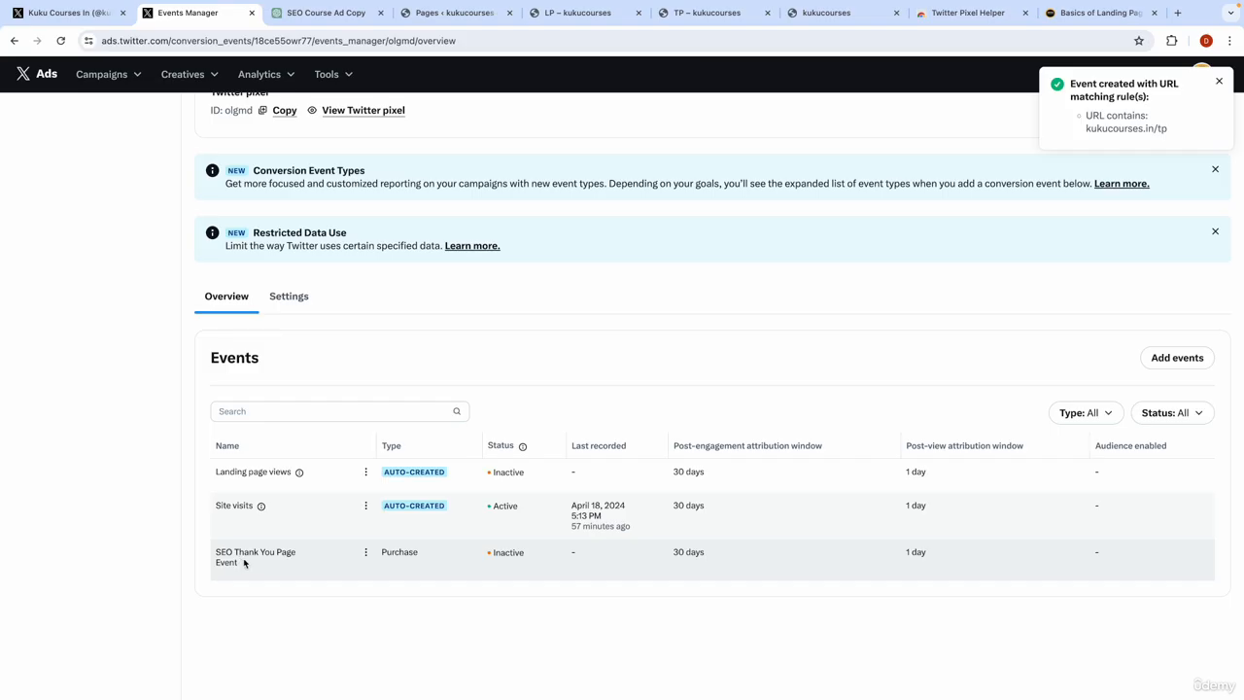
scroll(395, 250, up, 1)
click(333, 75)
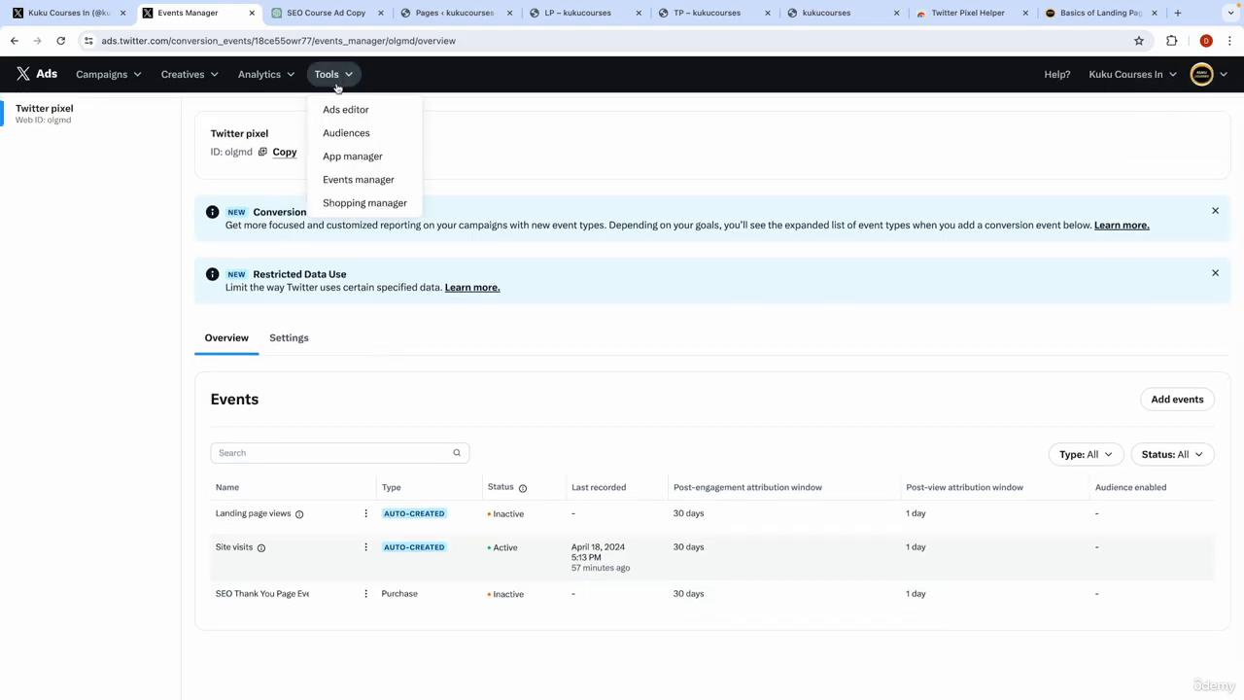
click(355, 141)
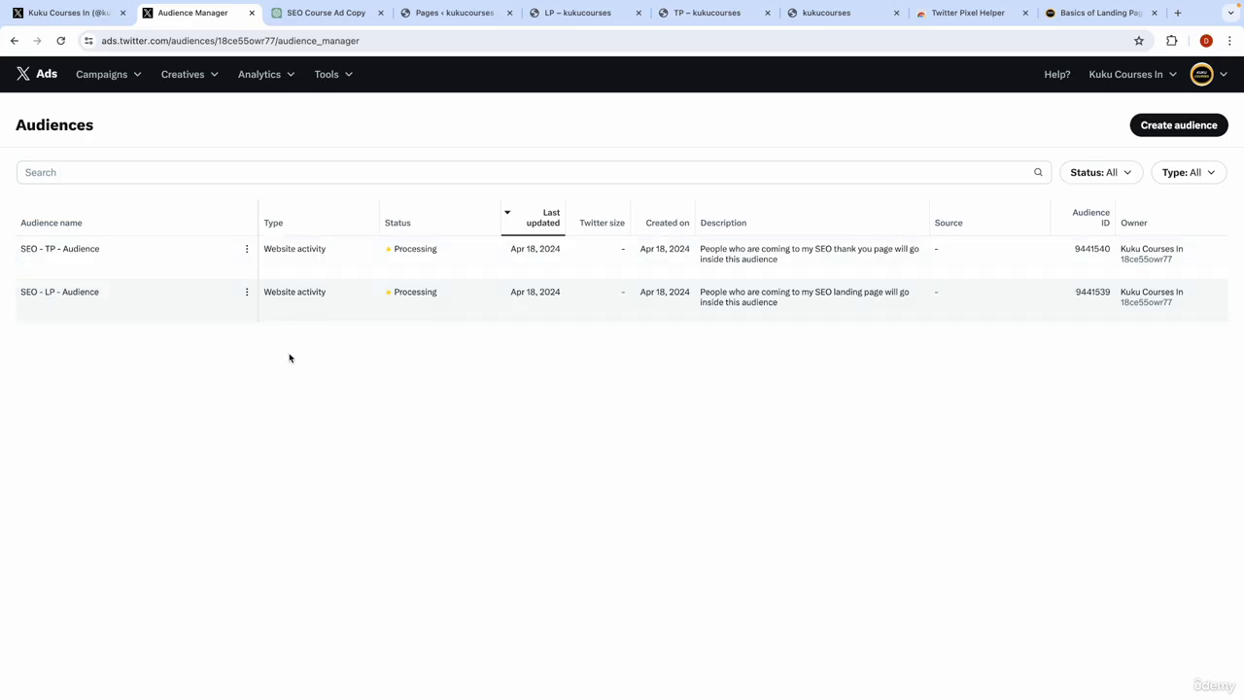
- Switch to Keynote to review the Twitter pixel funnel slide, checking back once against the audience list
key(ctrl+Left)
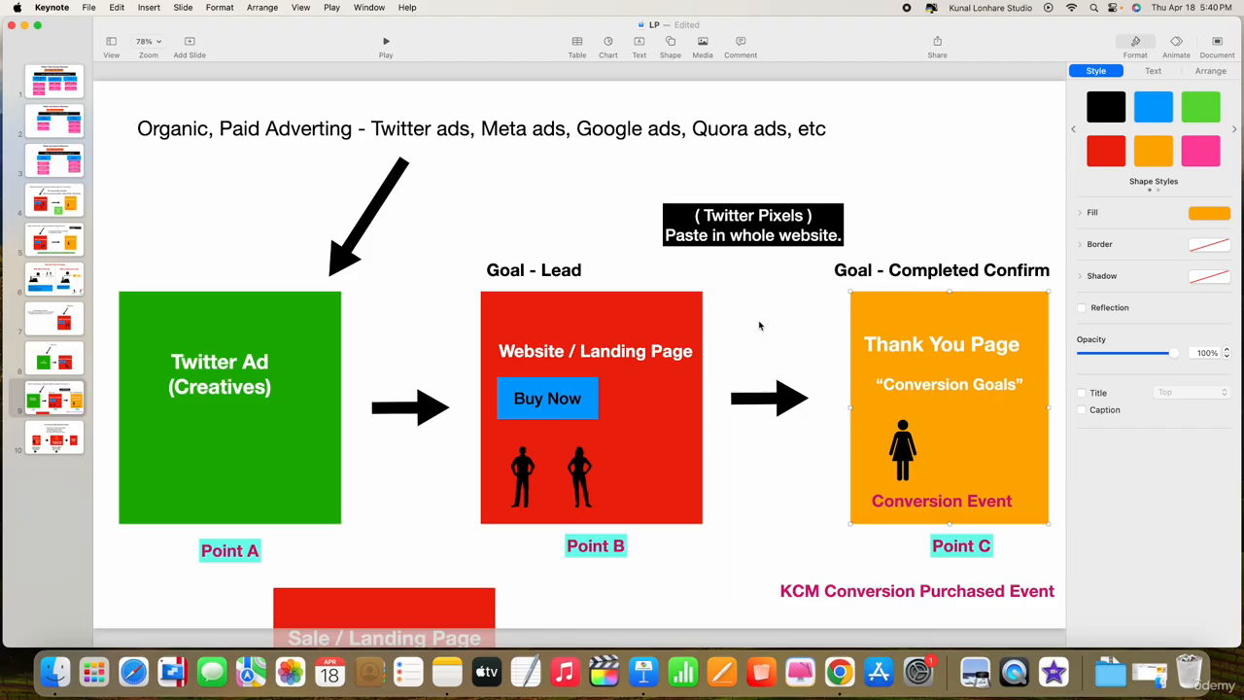
key(ctrl+Right)
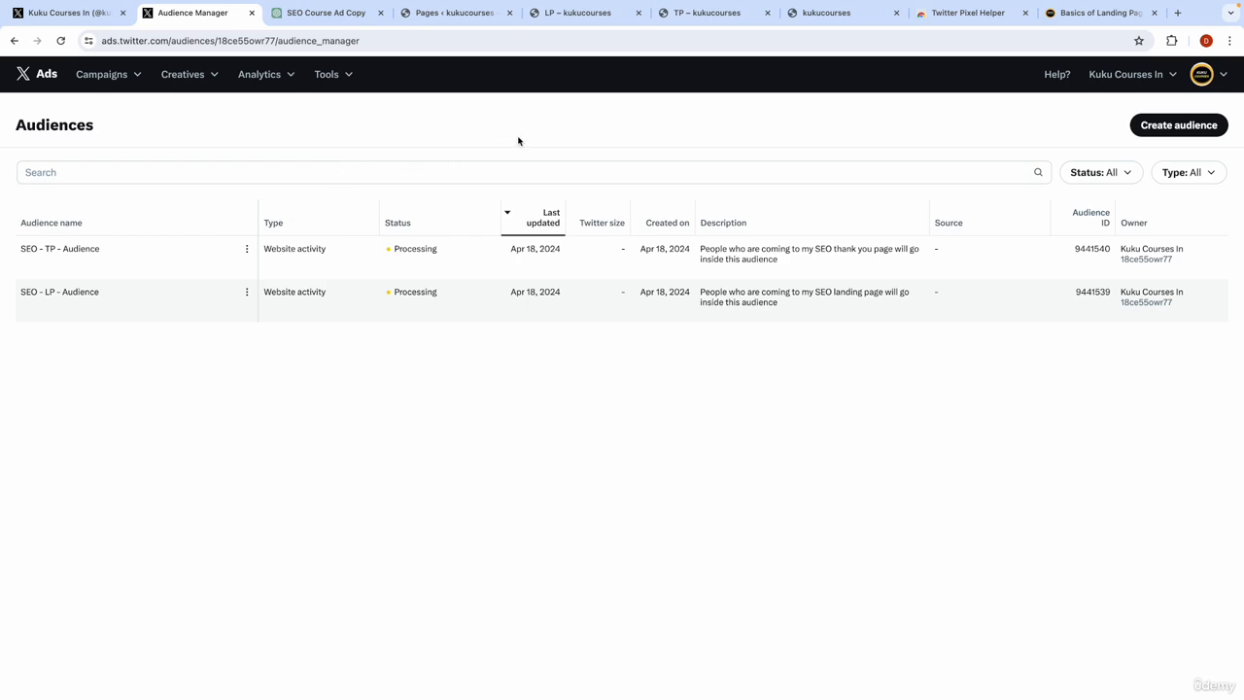
key(ctrl+Left)
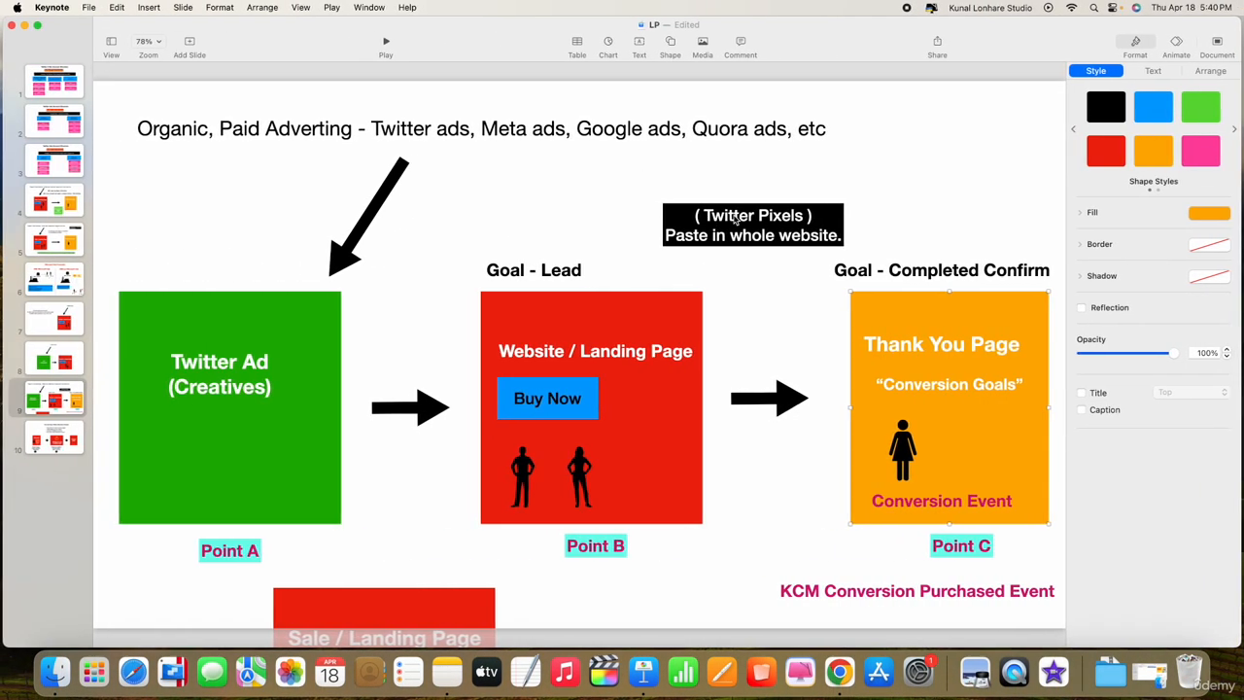